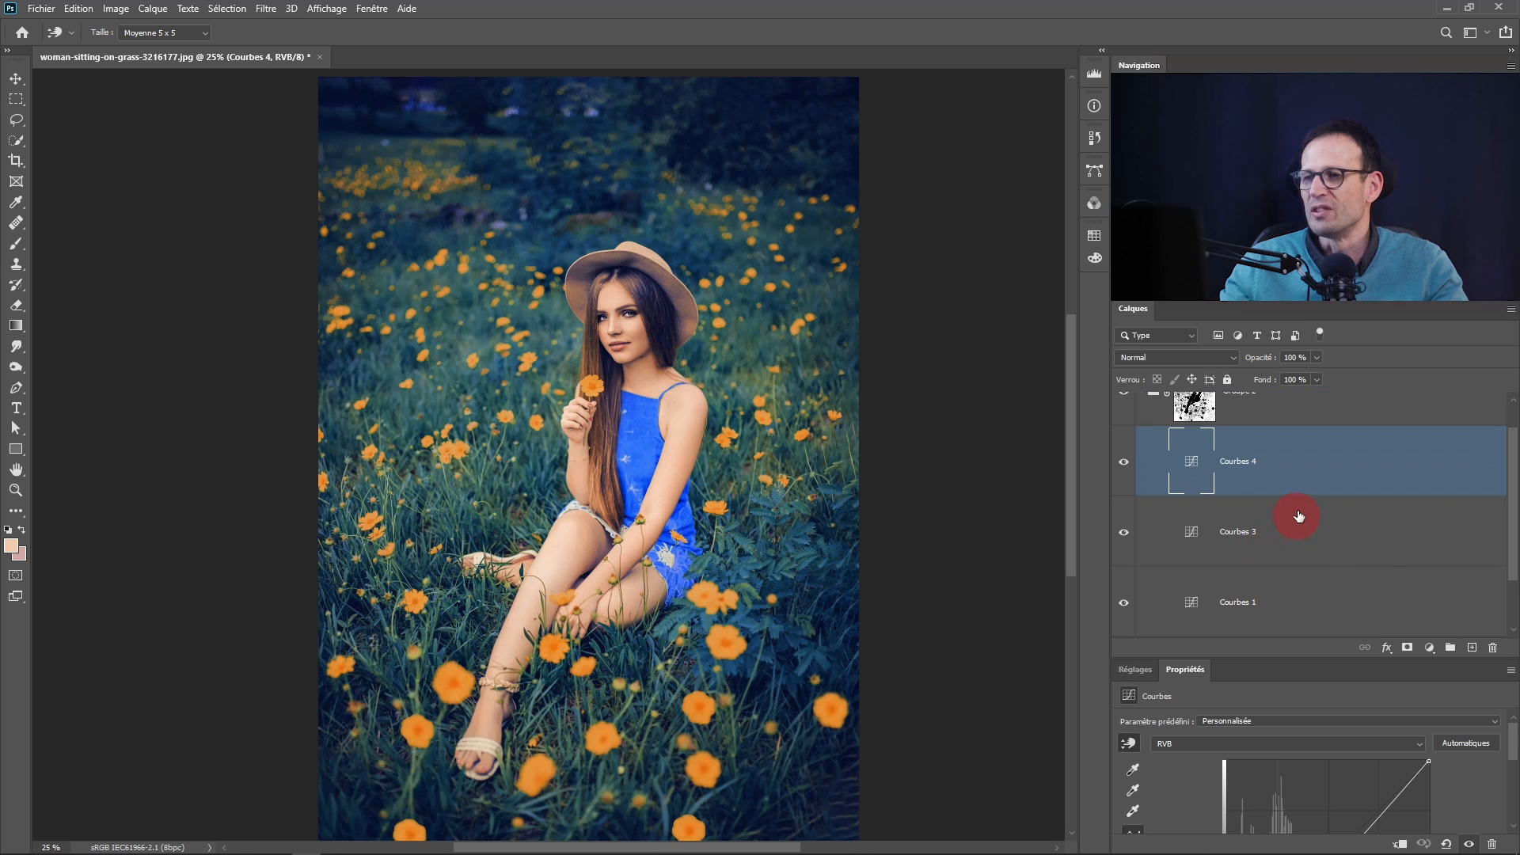
{"action": "left_click_drag", "start_coordinate": [1313, 483], "coordinate": [1123, 426]}
{"action": "left_click", "coordinate": [1120, 435]}
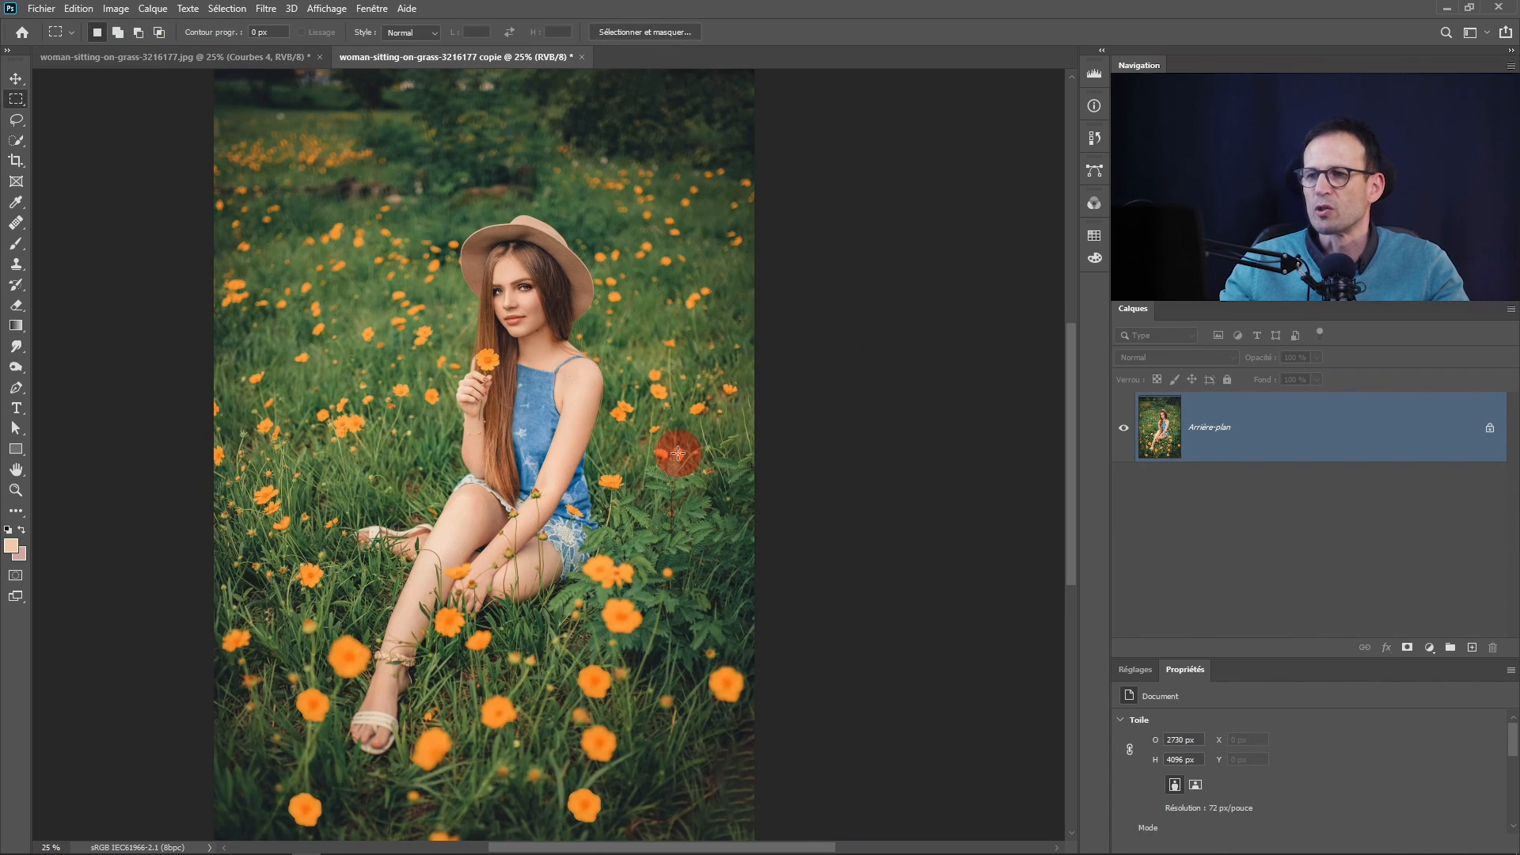
Place a colour sampler on the woman's cheek beneath her eye and show the Informations panel to read its RGB values
{"action": "left_click", "coordinate": [678, 453], "text": "ctrl"}
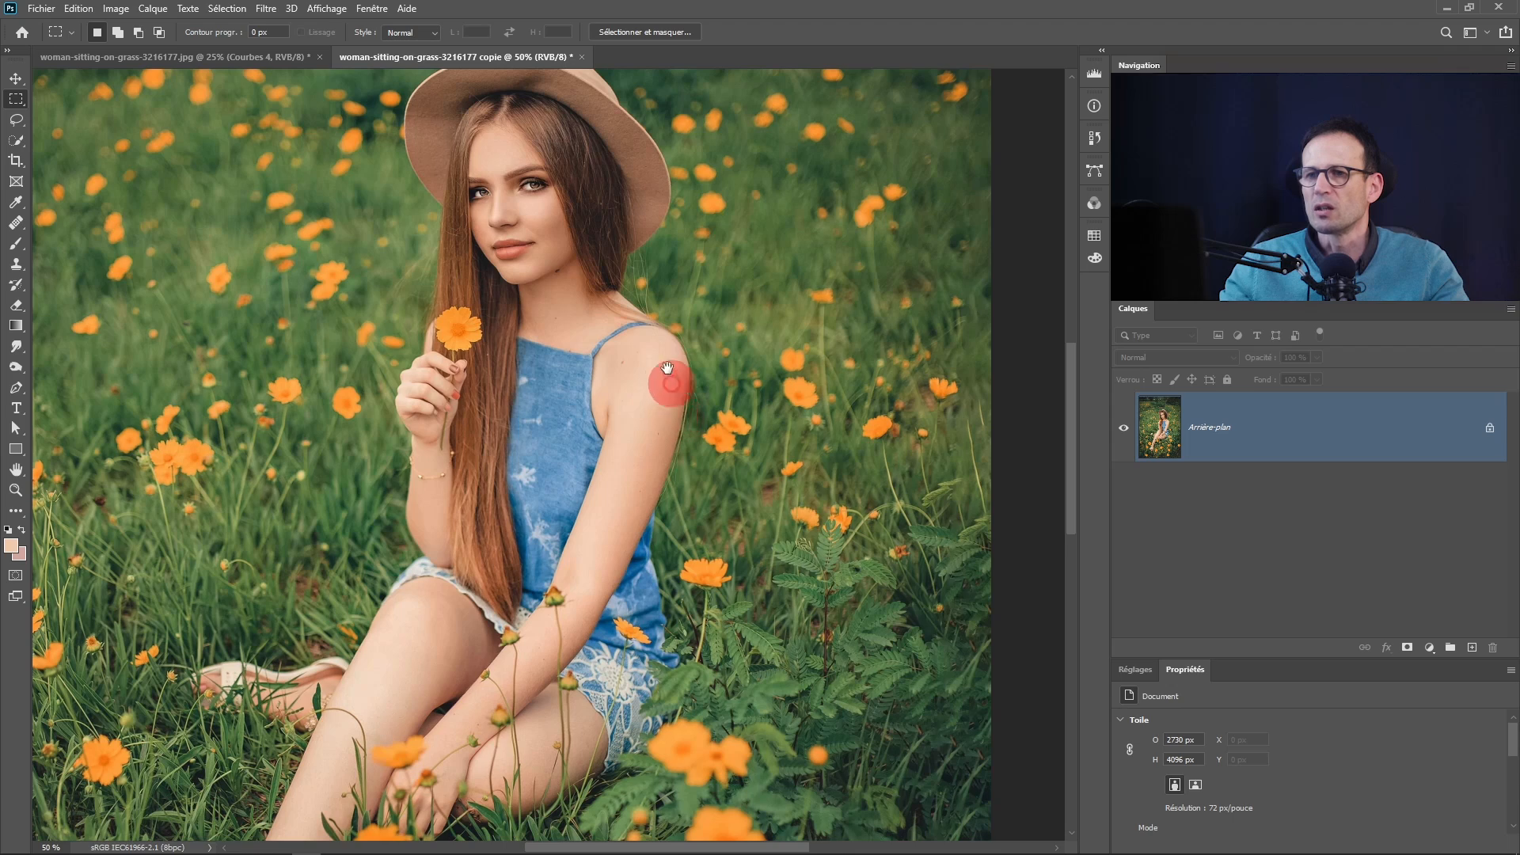
{"action": "left_click_drag", "start_coordinate": [670, 375], "coordinate": [753, 582]}
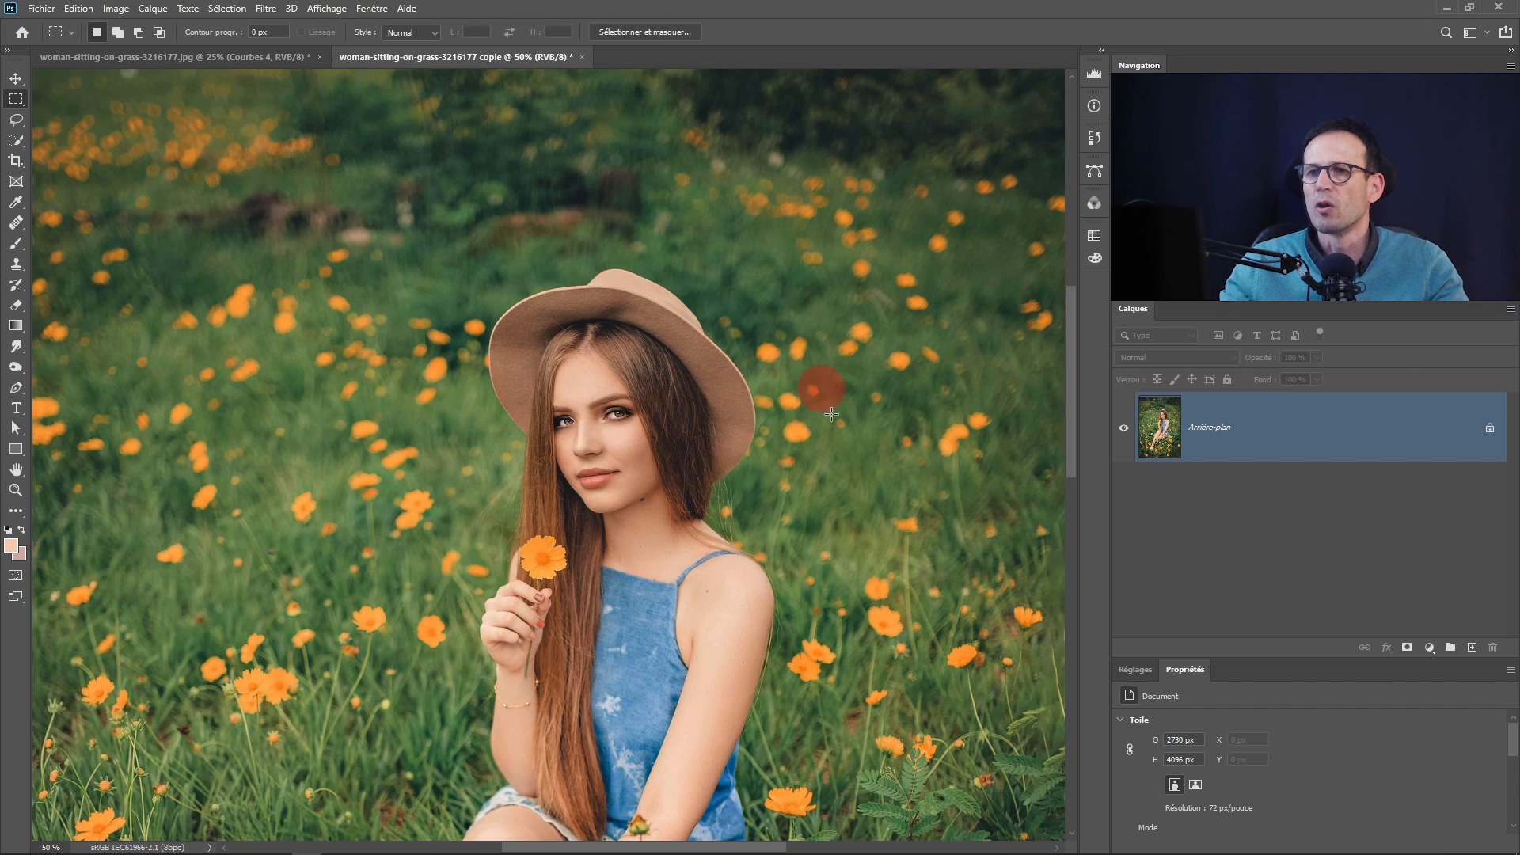
{"action": "left_click_drag", "start_coordinate": [861, 543], "coordinate": [849, 414]}
{"action": "left_click", "coordinate": [621, 402], "text": "ctrl"}
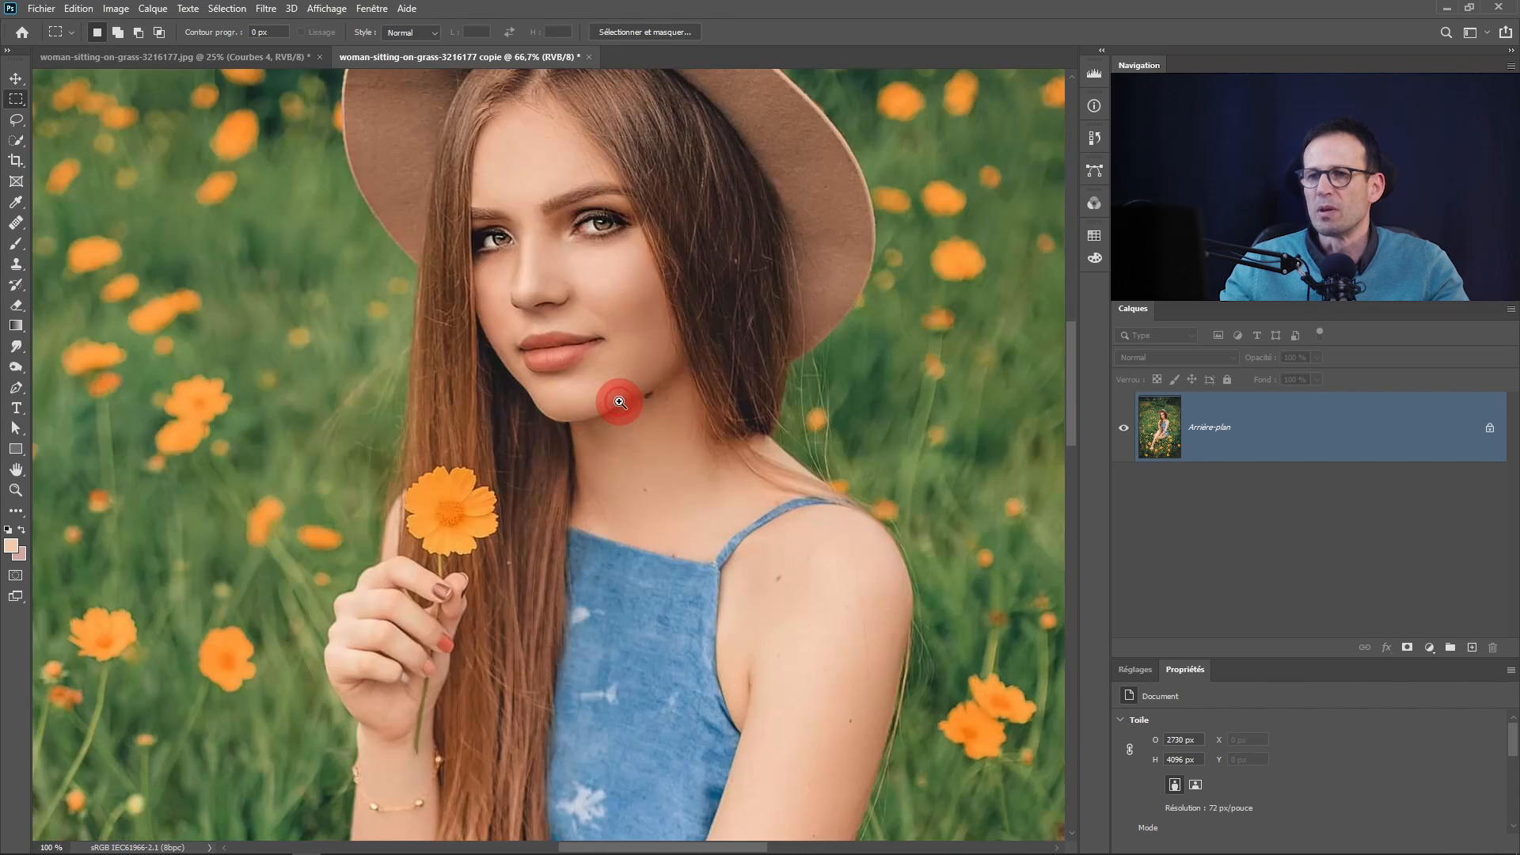
{"action": "left_click", "coordinate": [620, 400], "text": "ctrl"}
{"action": "left_click_drag", "start_coordinate": [623, 274], "coordinate": [584, 485]}
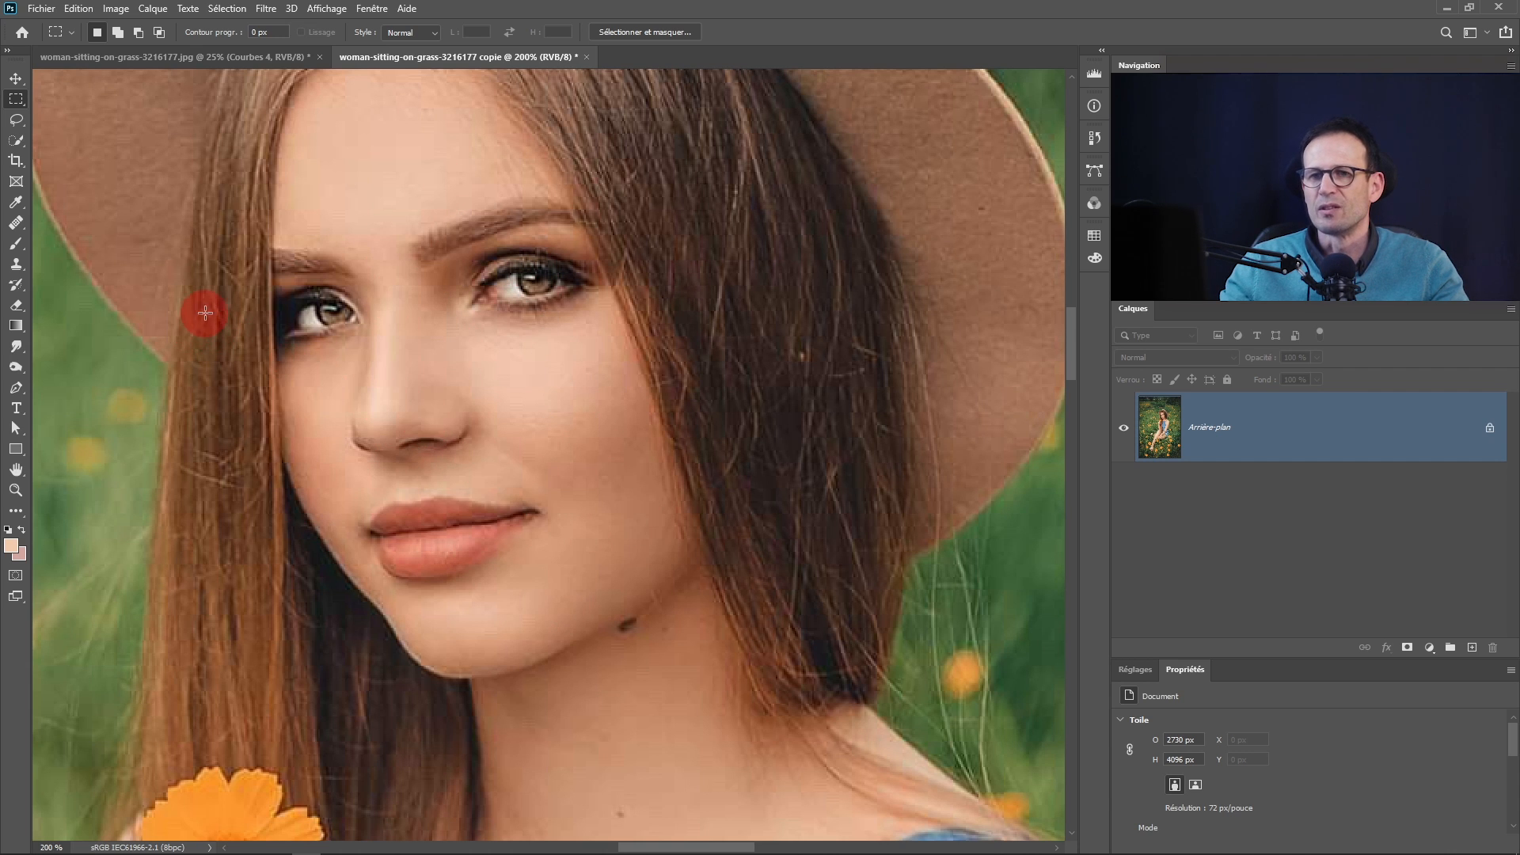
{"action": "left_click", "coordinate": [16, 209]}
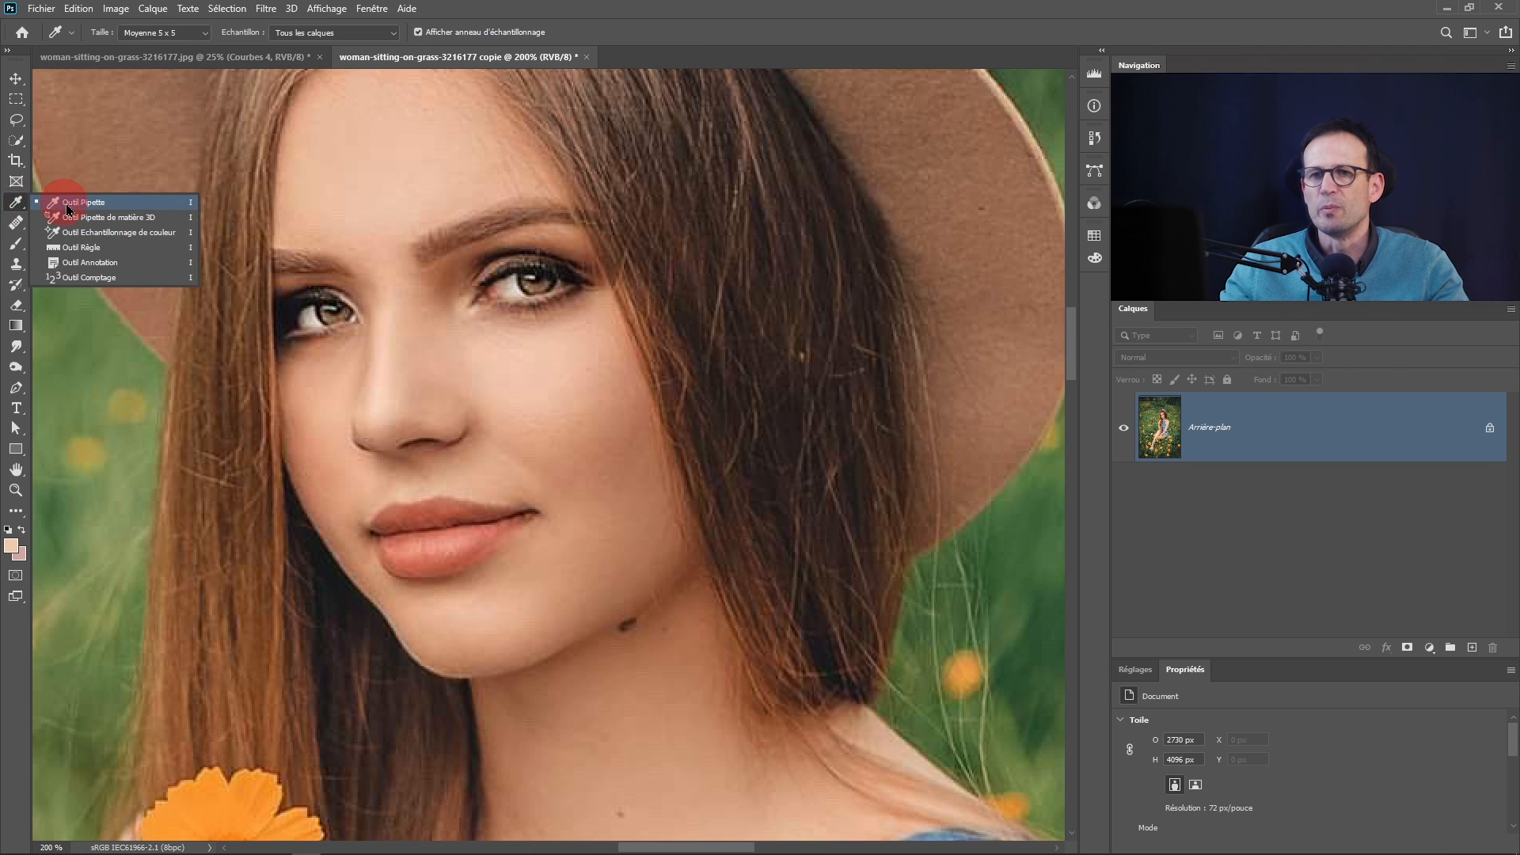
{"action": "left_click", "coordinate": [159, 235]}
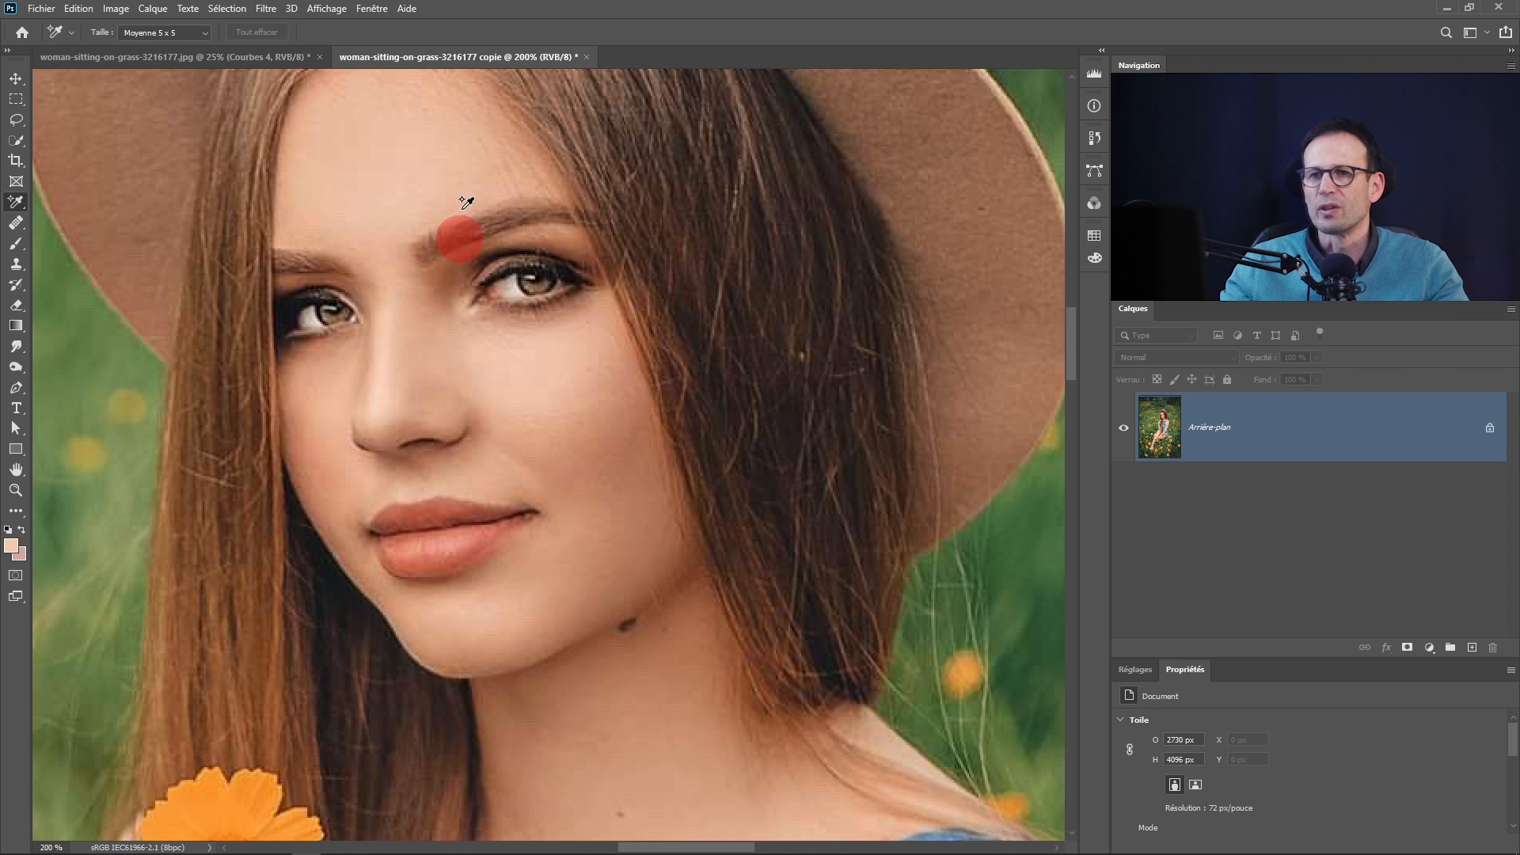
{"action": "left_click", "coordinate": [374, 9]}
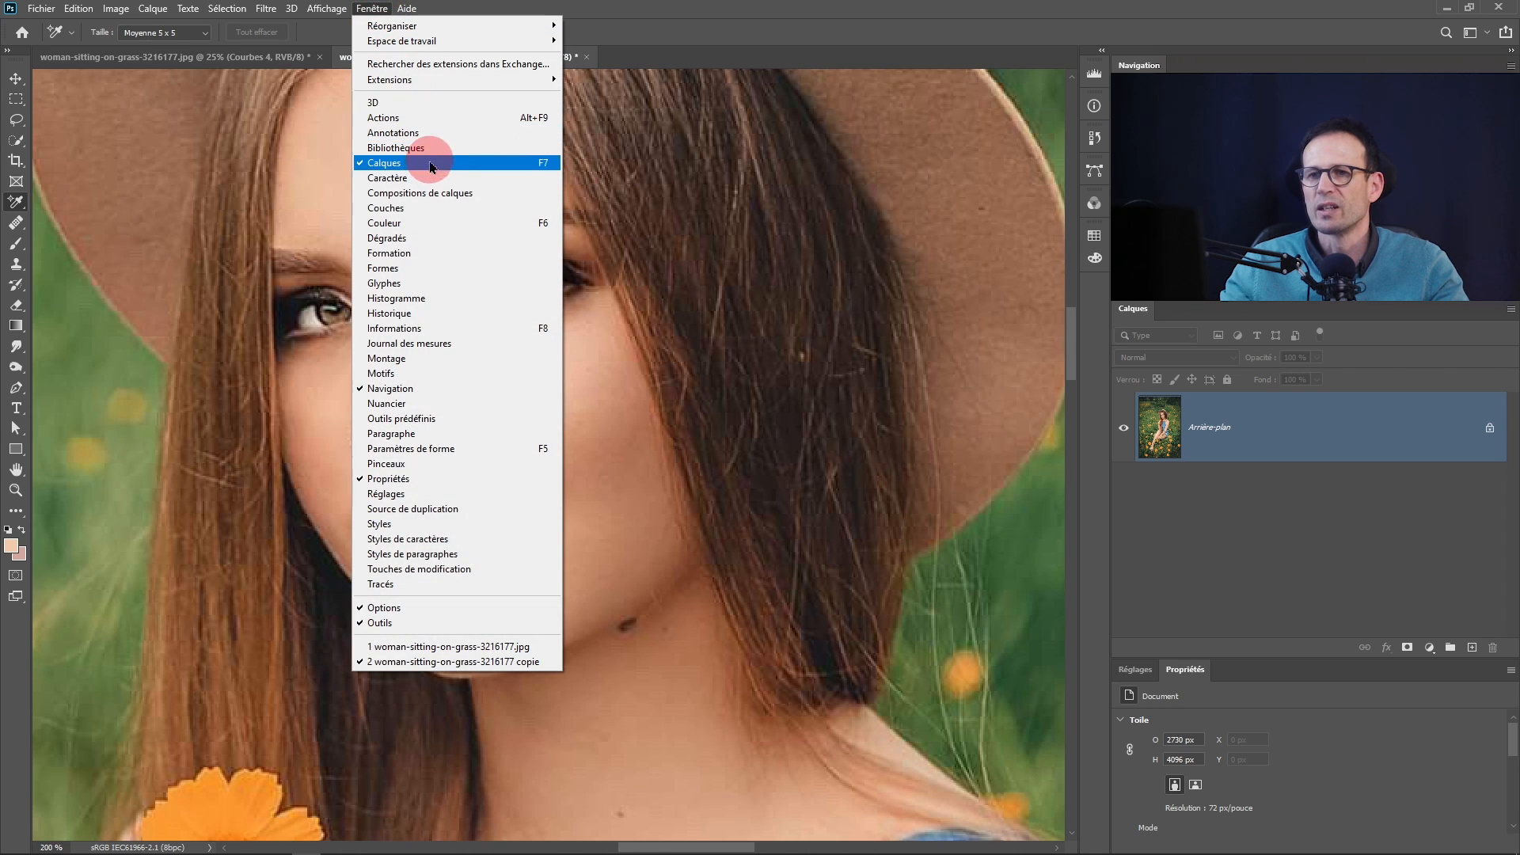
{"action": "left_click", "coordinate": [419, 326]}
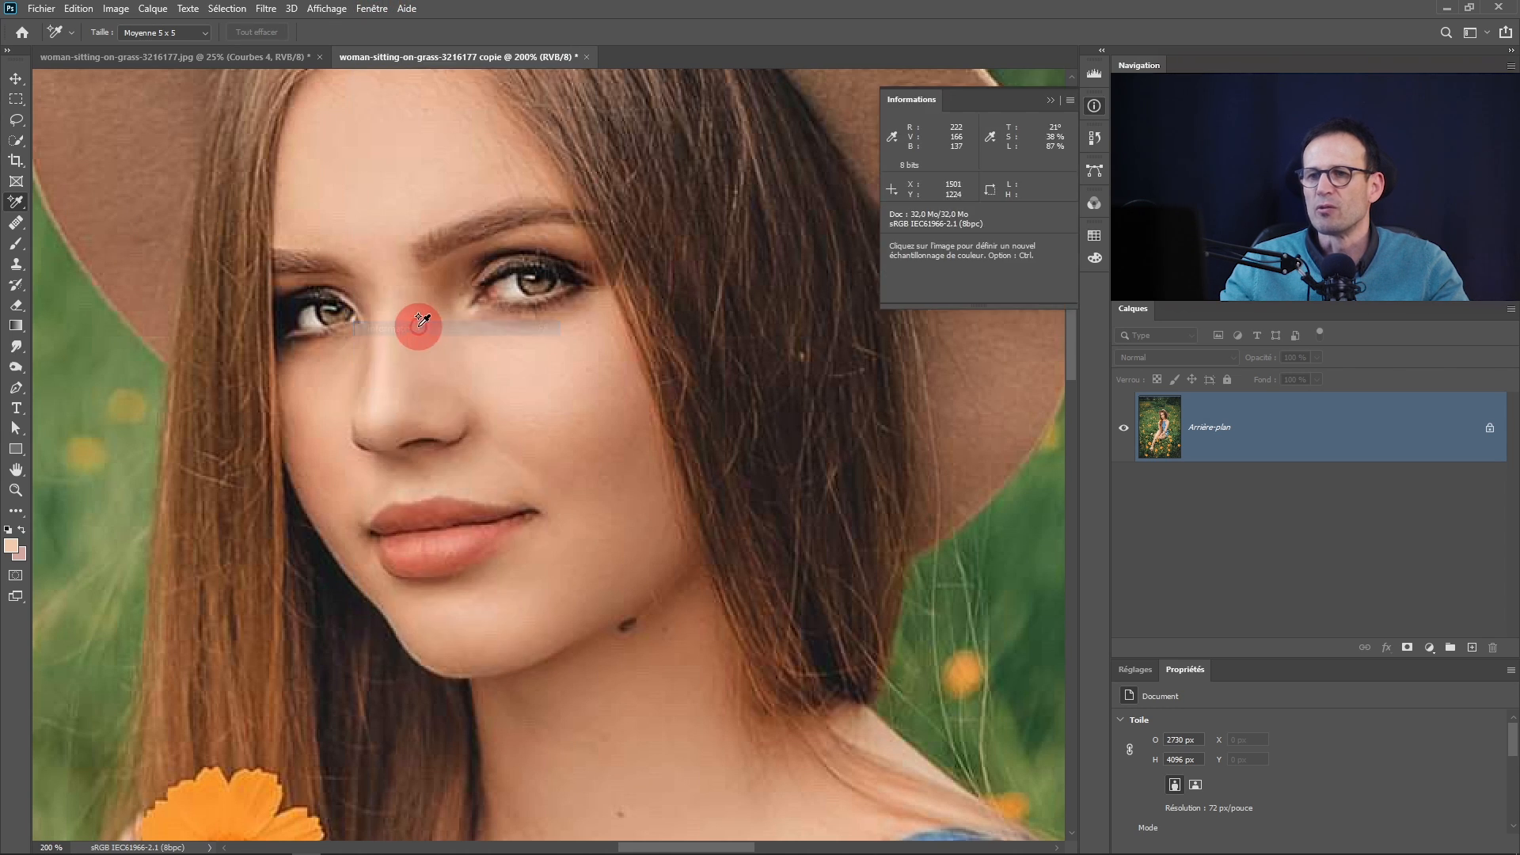
{"action": "left_click", "coordinate": [534, 375]}
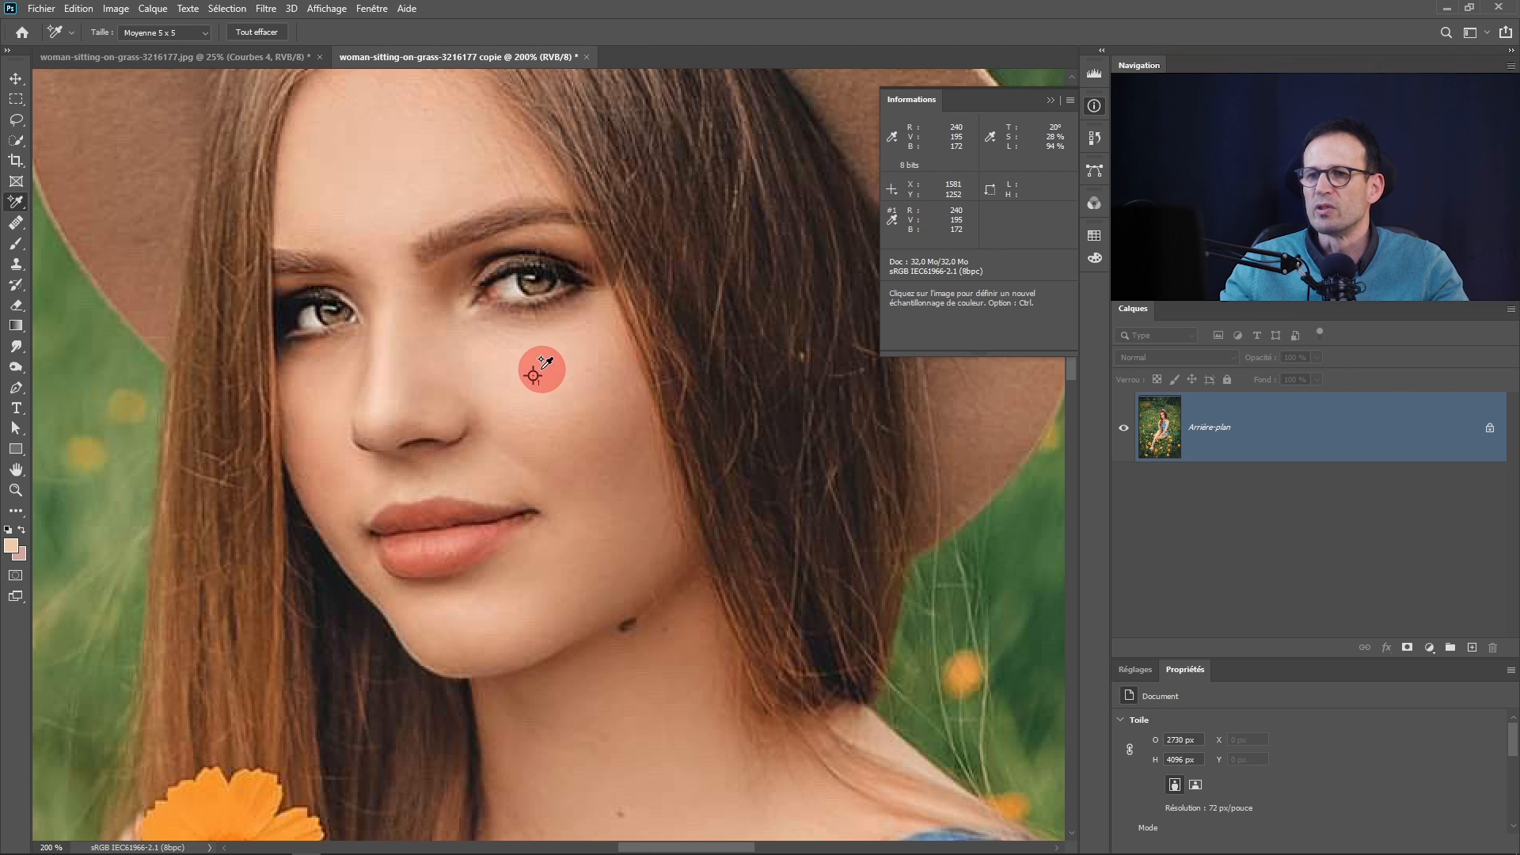
Delete all colour samplers from the photo and close the Informations panel
{"action": "left_click_drag", "start_coordinate": [910, 100], "coordinate": [725, 212]}
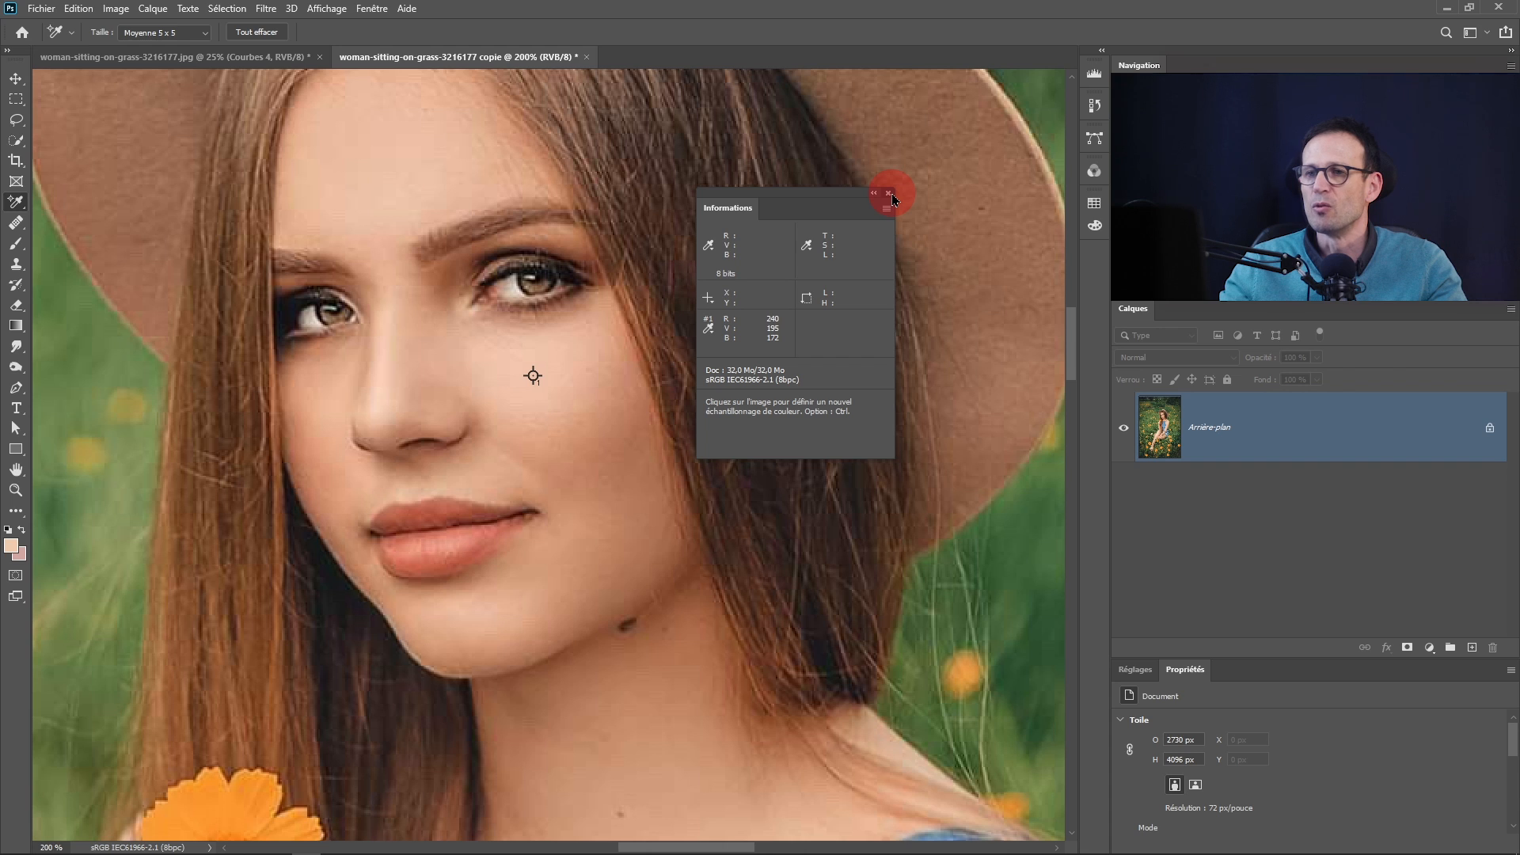
{"action": "left_click", "coordinate": [890, 195]}
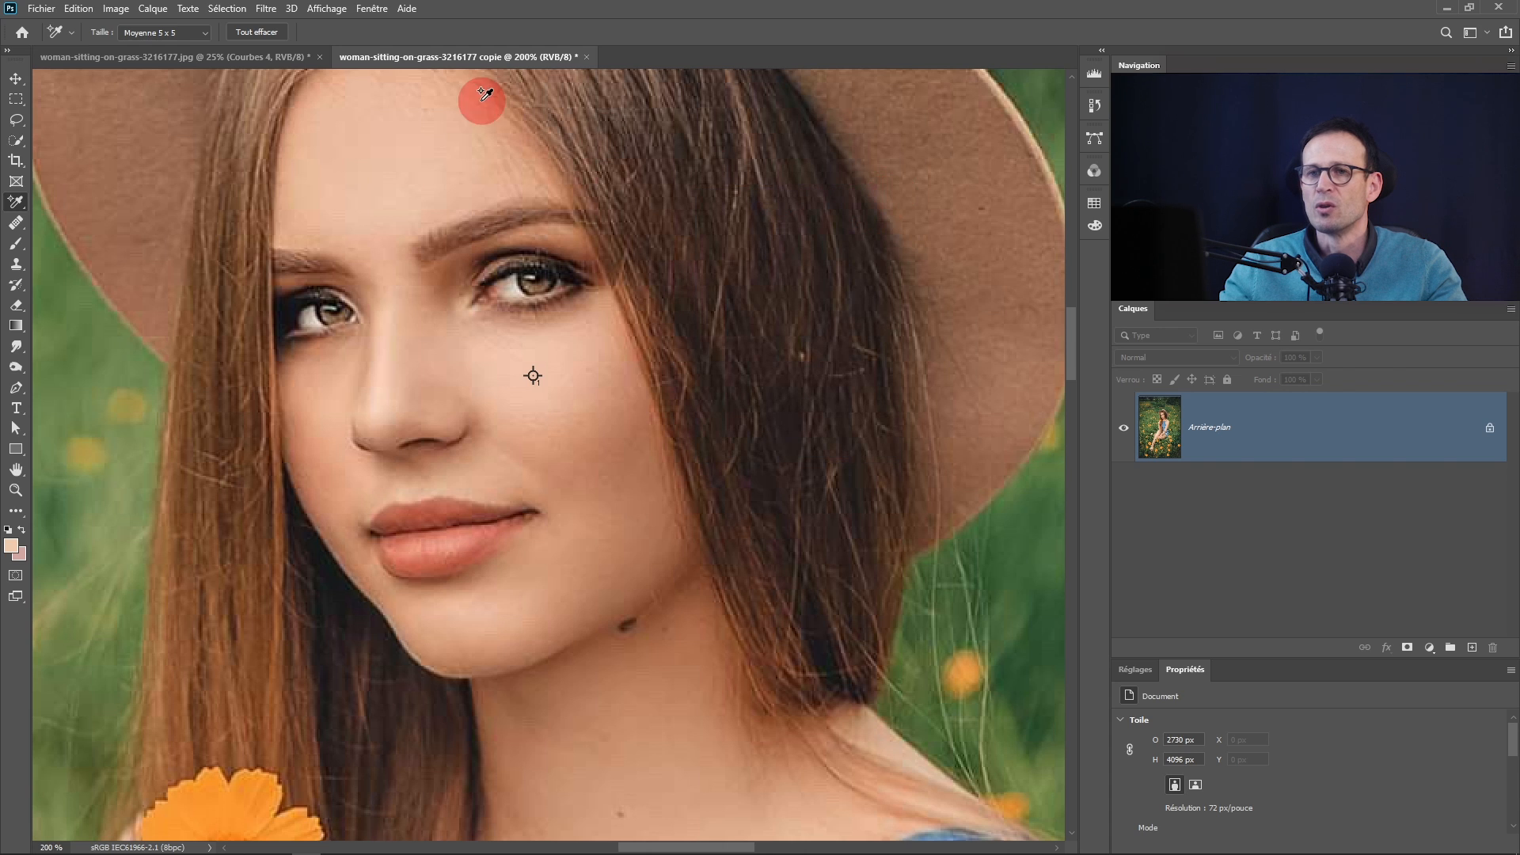
{"action": "left_click", "coordinate": [261, 34]}
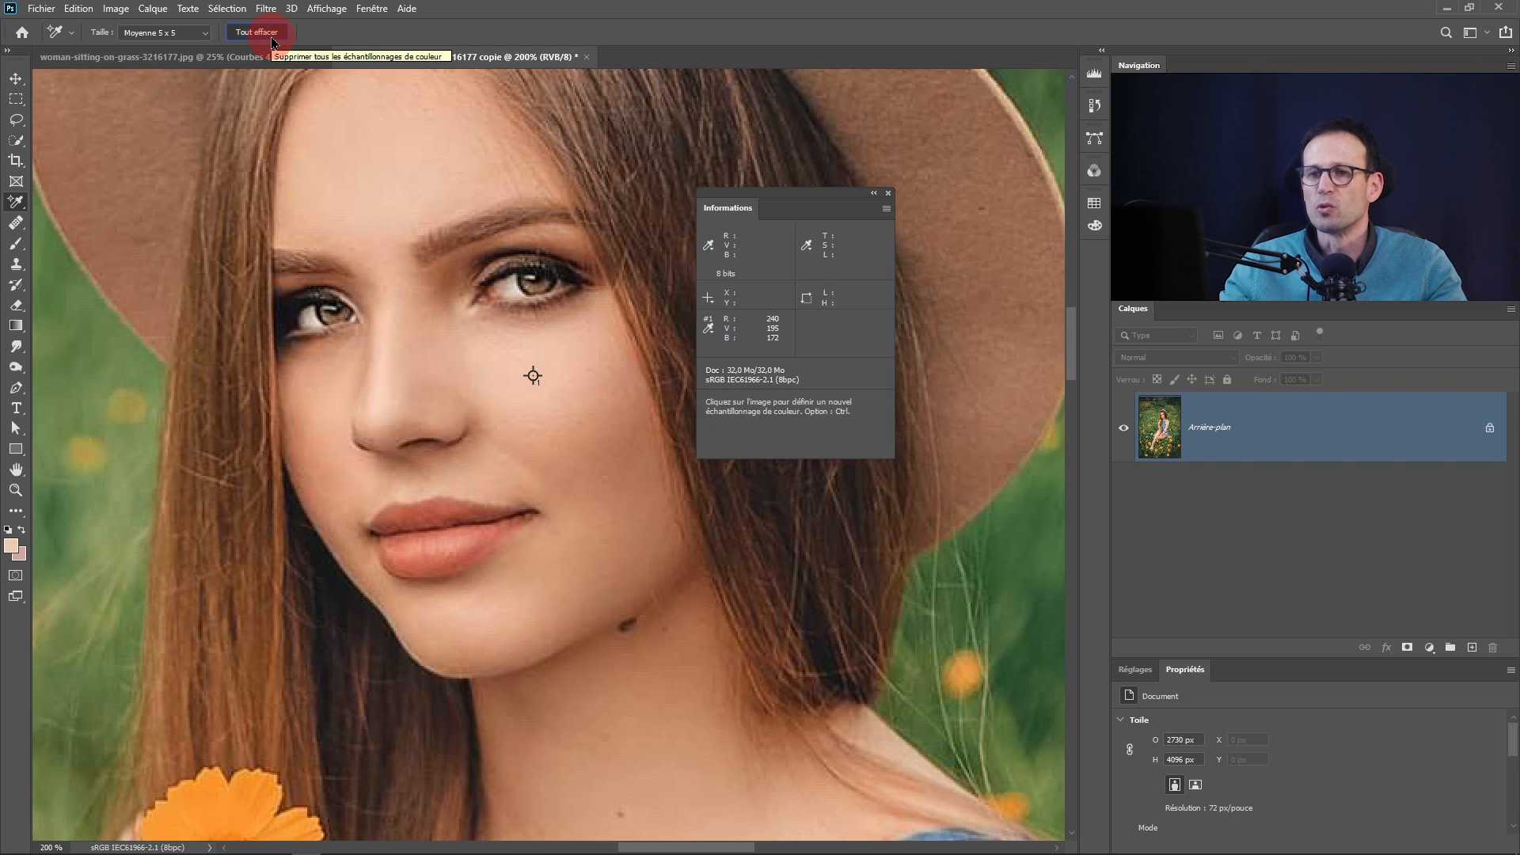
{"action": "left_click", "coordinate": [888, 194]}
Start a Plage de couleurs selection on the whole photo, previewed as Niveaux de gris
{"action": "scroll", "coordinate": [399, 380], "scroll_direction": "down", "scroll_amount": 2}
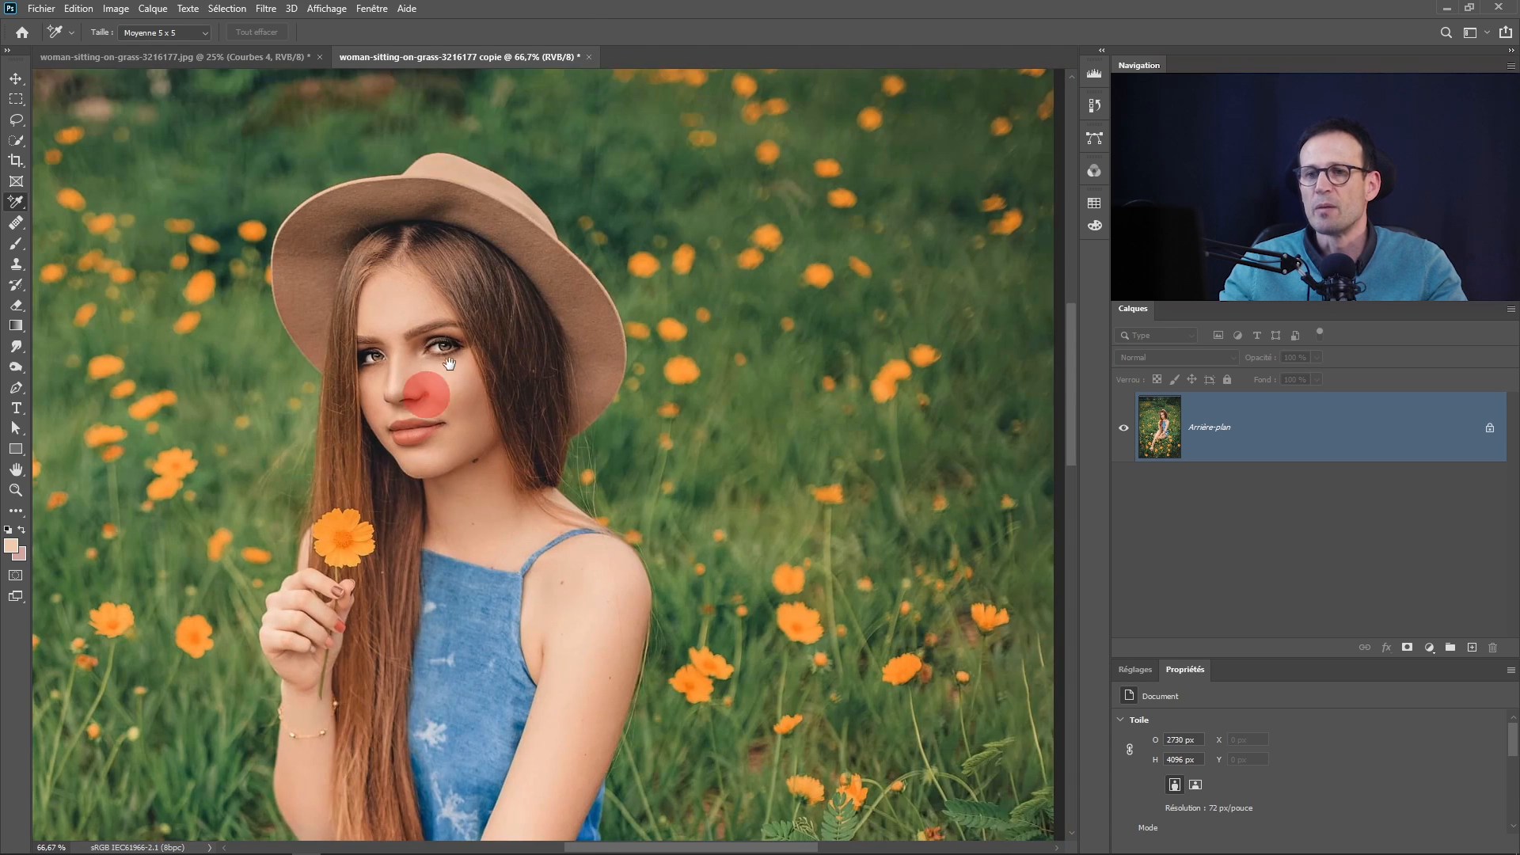
{"action": "left_click_drag", "start_coordinate": [436, 379], "coordinate": [515, 292]}
{"action": "left_click", "coordinate": [519, 297], "text": "alt"}
{"action": "left_click", "coordinate": [527, 358], "text": "alt"}
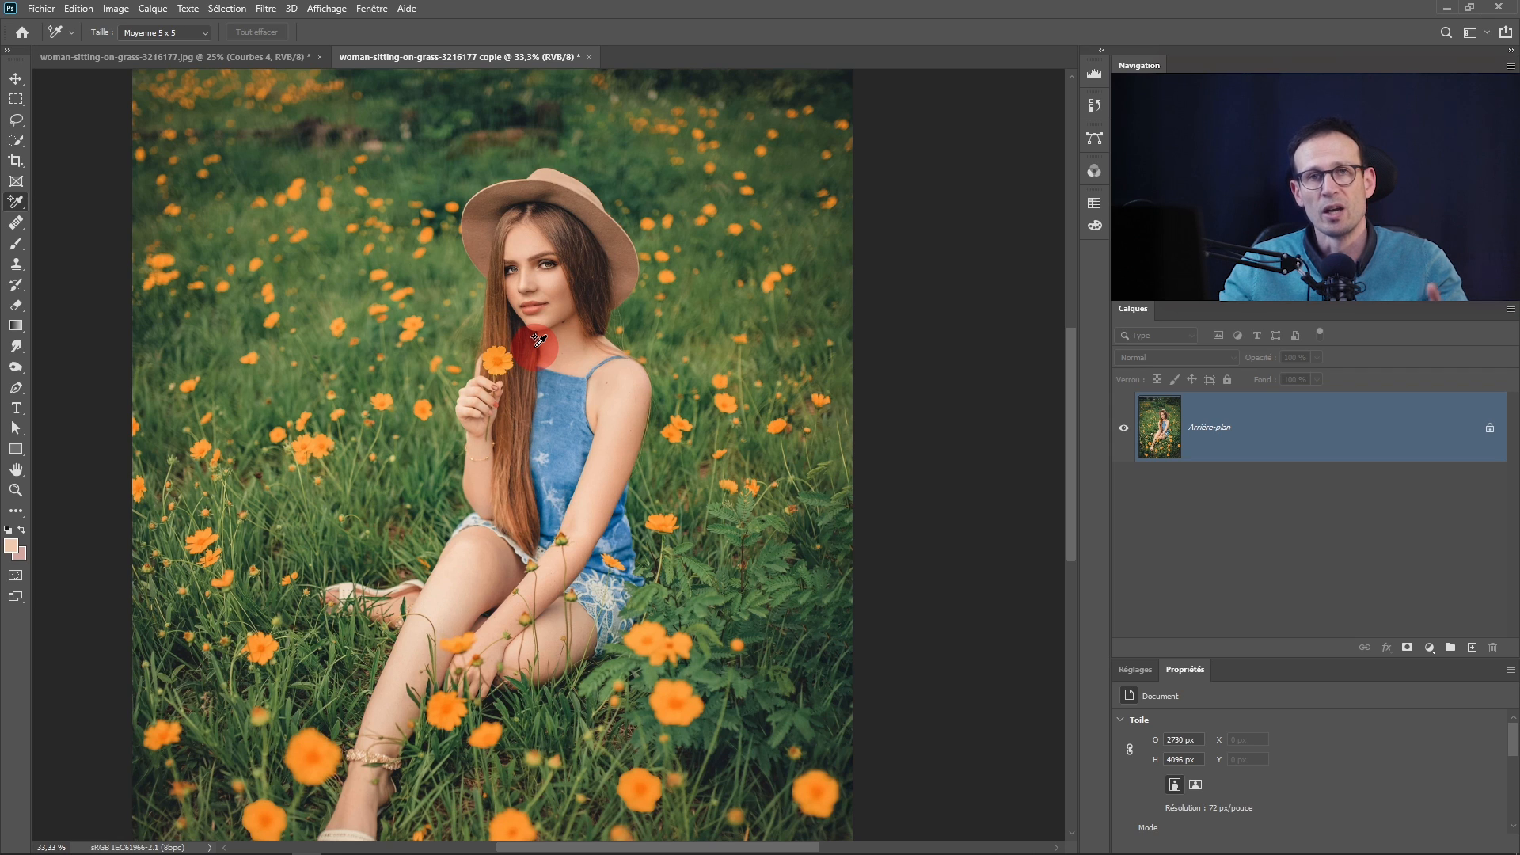
{"action": "left_click", "coordinate": [226, 14]}
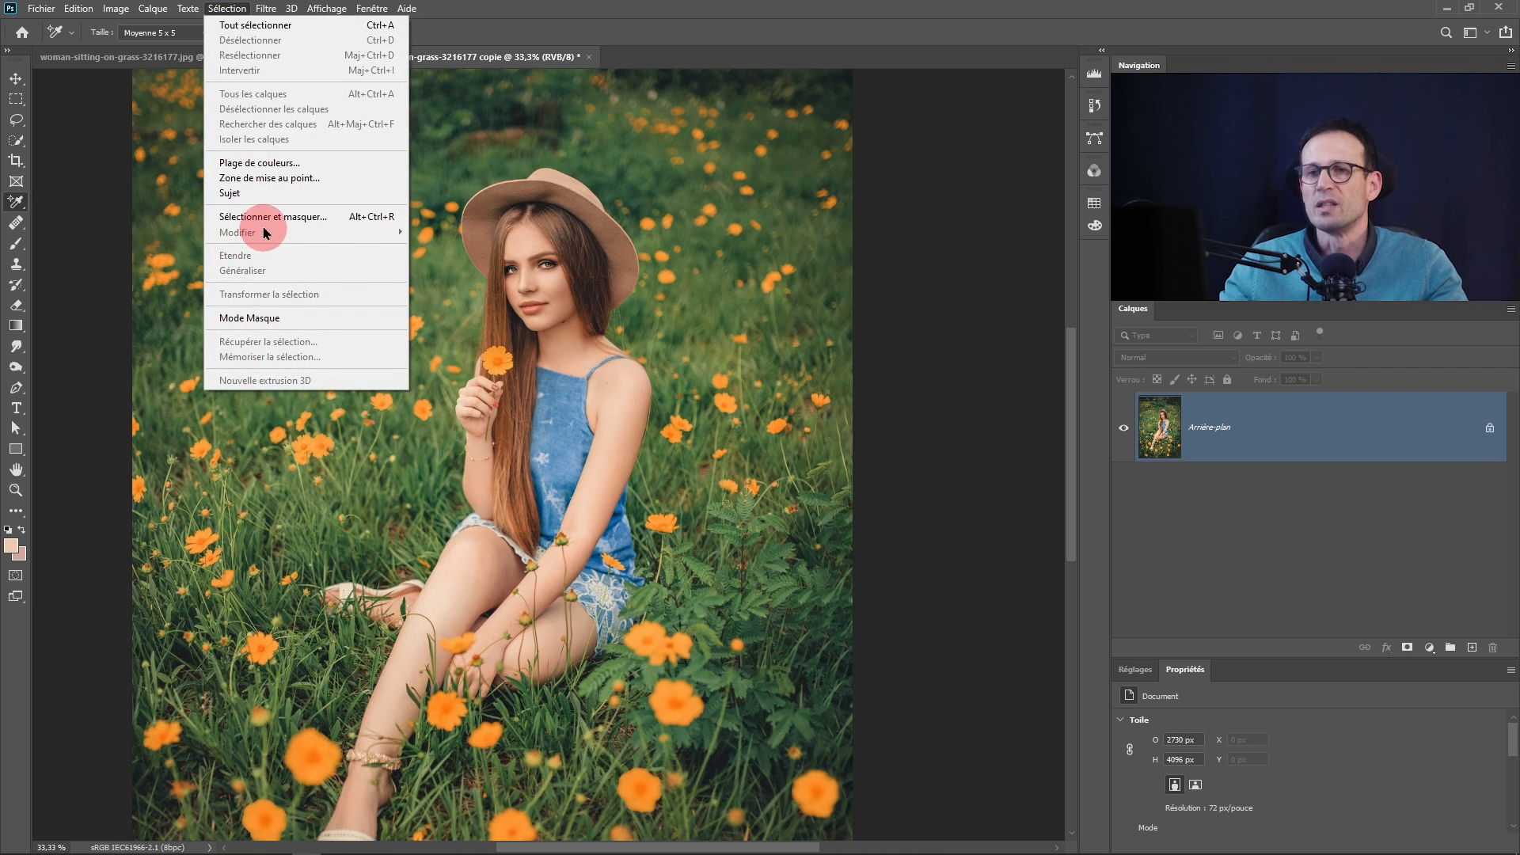
{"action": "left_click", "coordinate": [255, 164]}
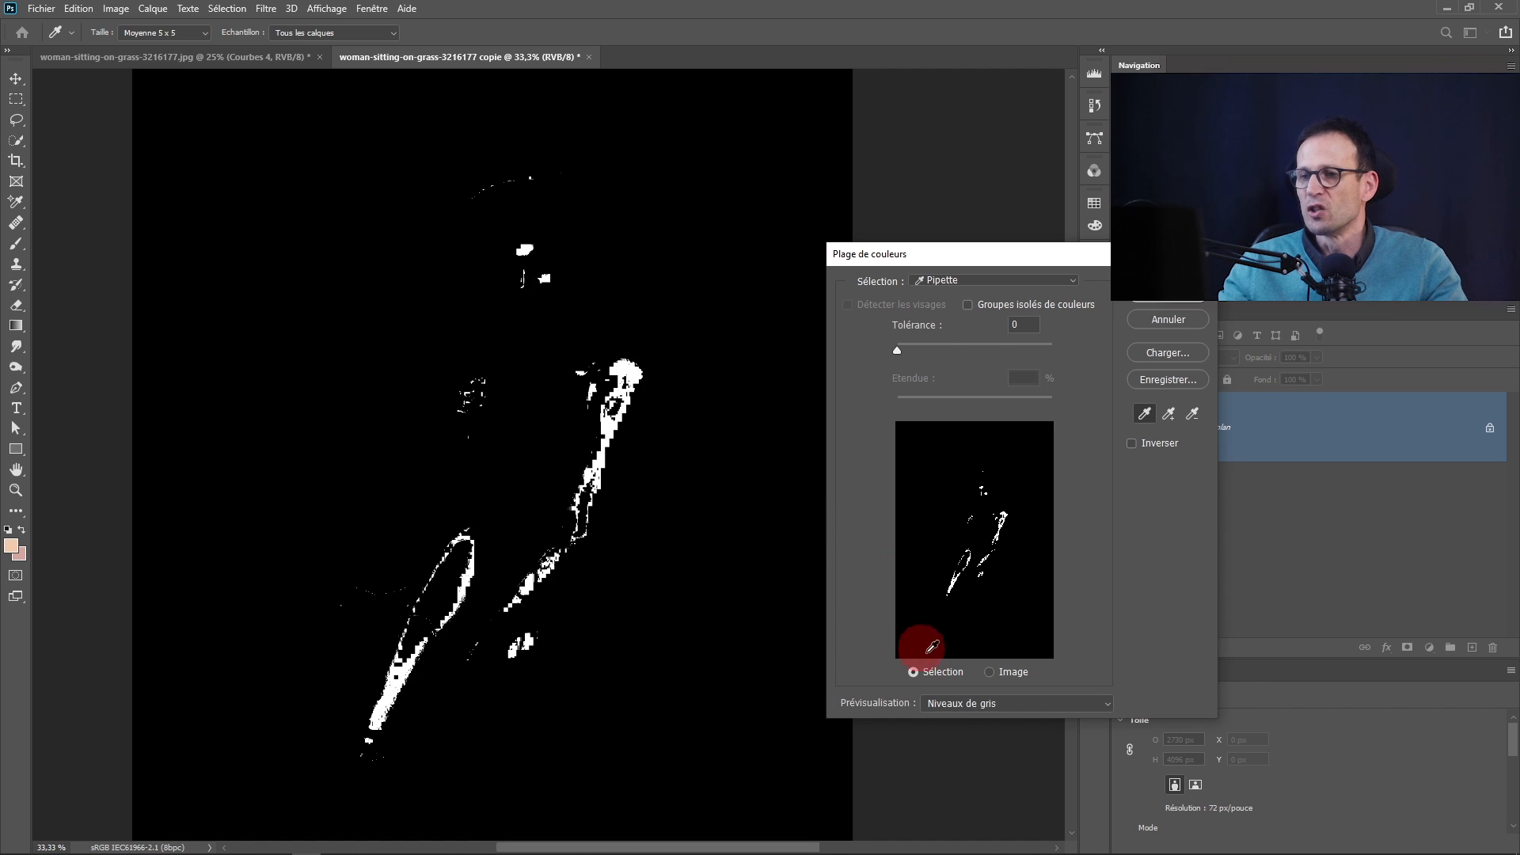
{"action": "left_click", "coordinate": [978, 705]}
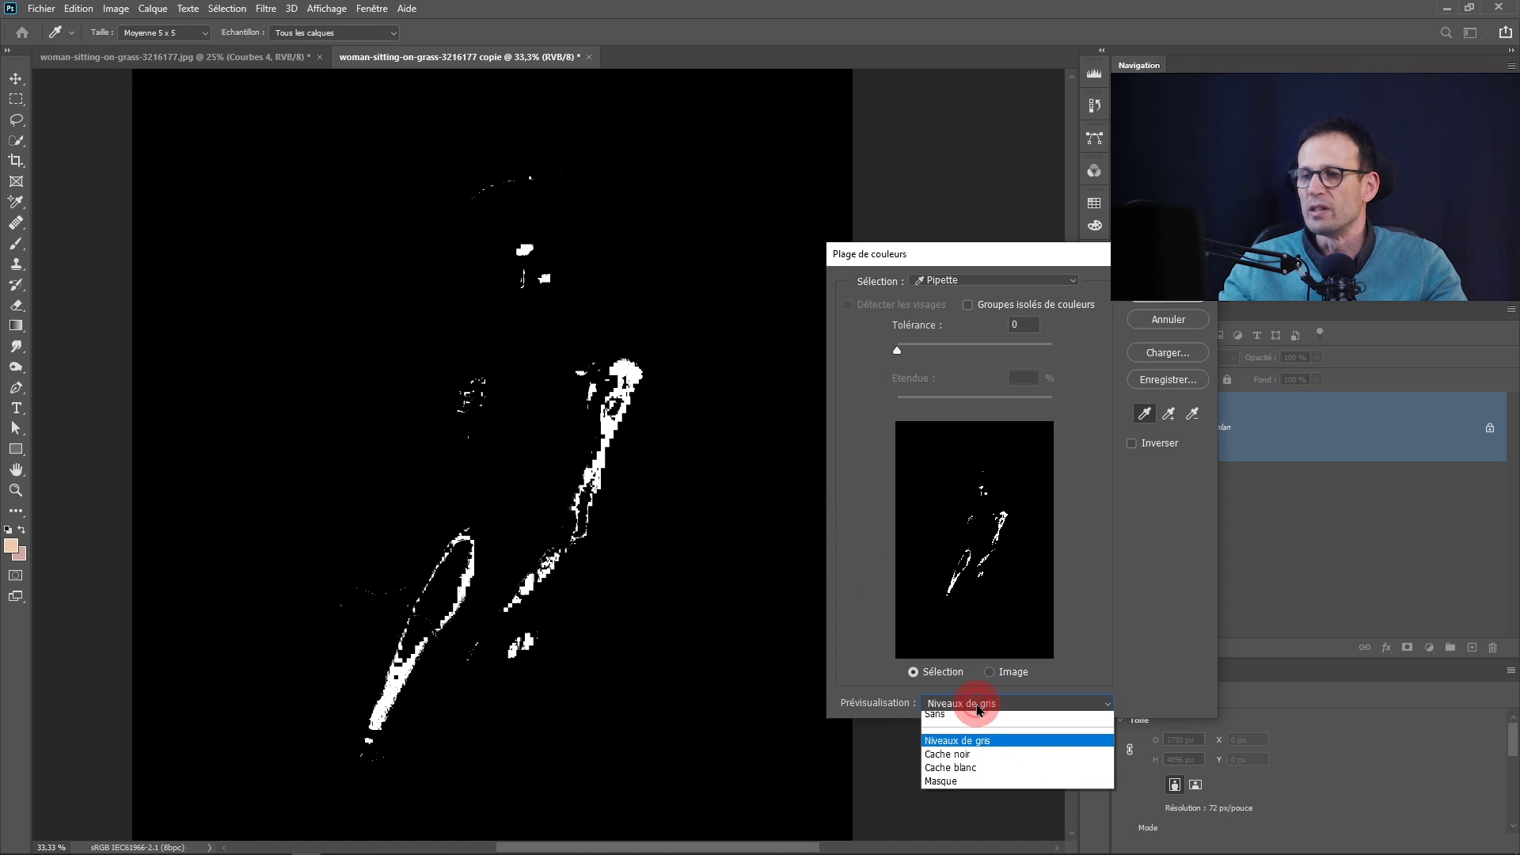
{"action": "left_click", "coordinate": [937, 723]}
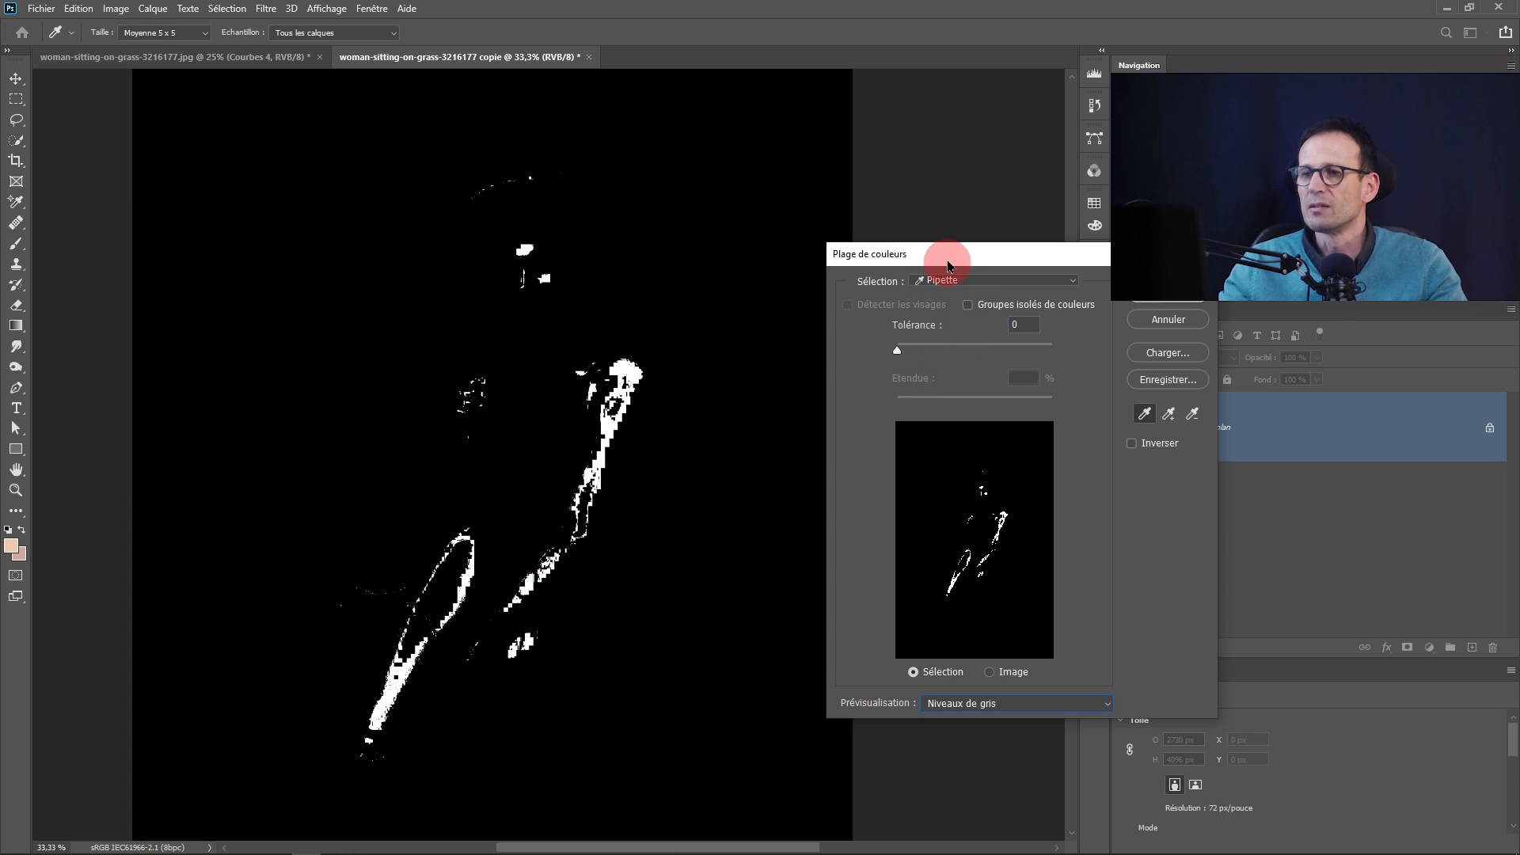
{"action": "left_click_drag", "start_coordinate": [948, 258], "coordinate": [909, 232]}
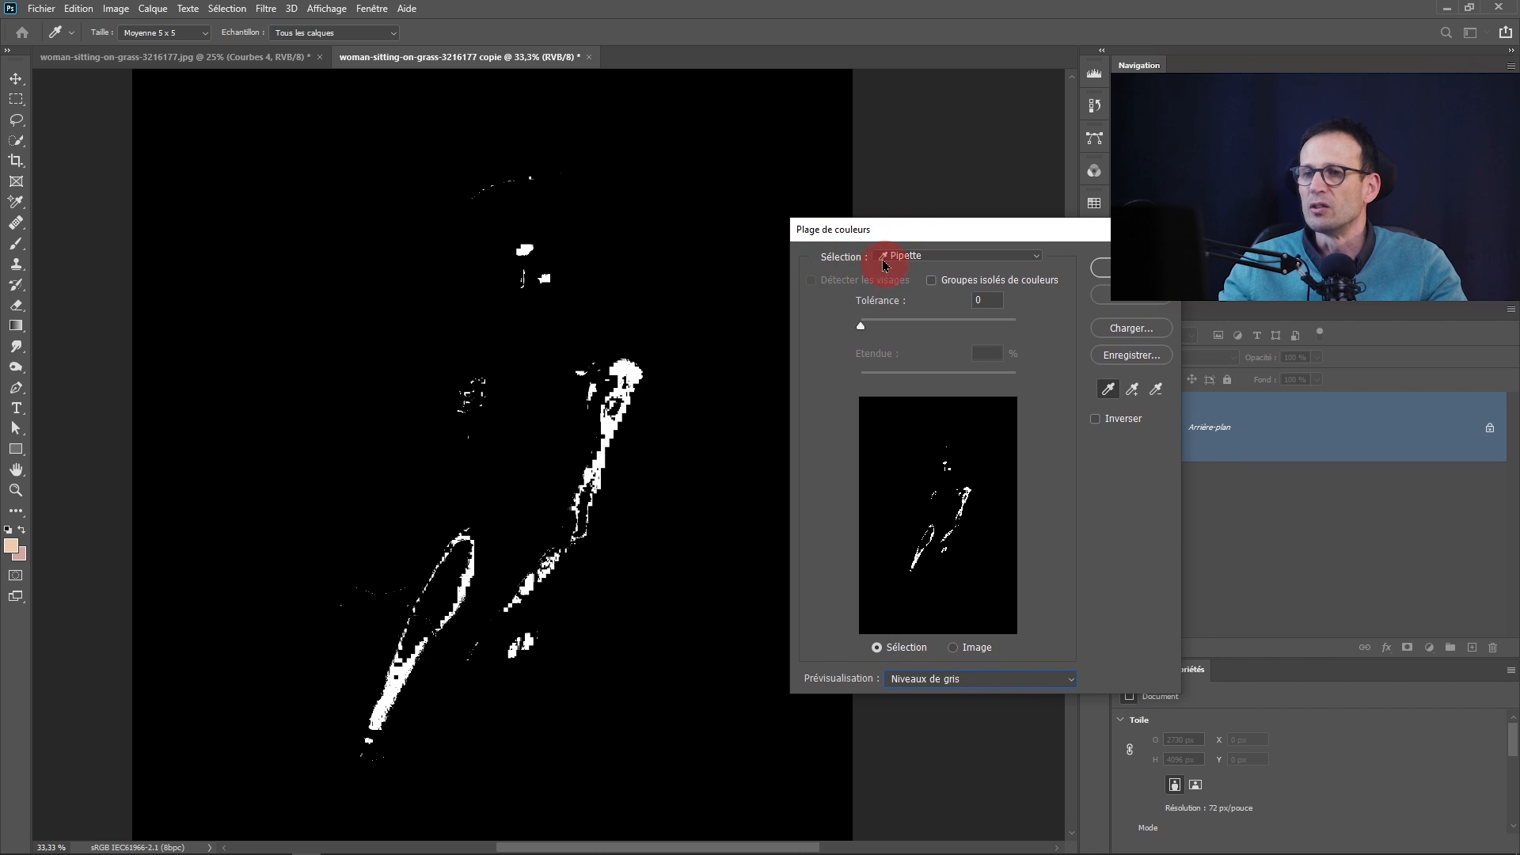
Try the Coloration de la peau selection with a tolerance of 109 and inspect the mask on the face and hat
{"action": "left_click", "coordinate": [912, 264]}
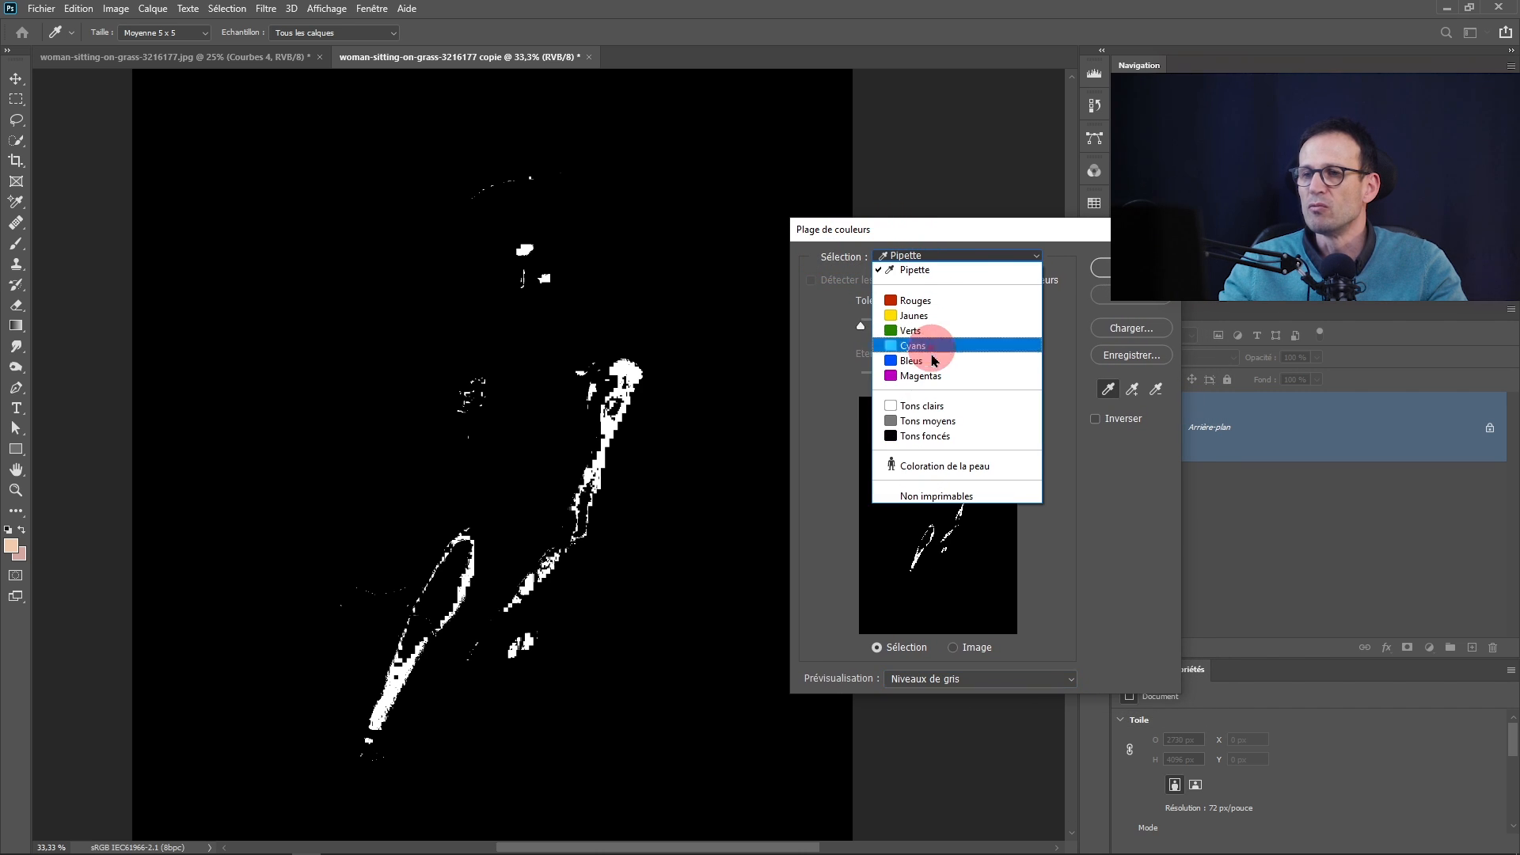
{"action": "left_click", "coordinate": [996, 474]}
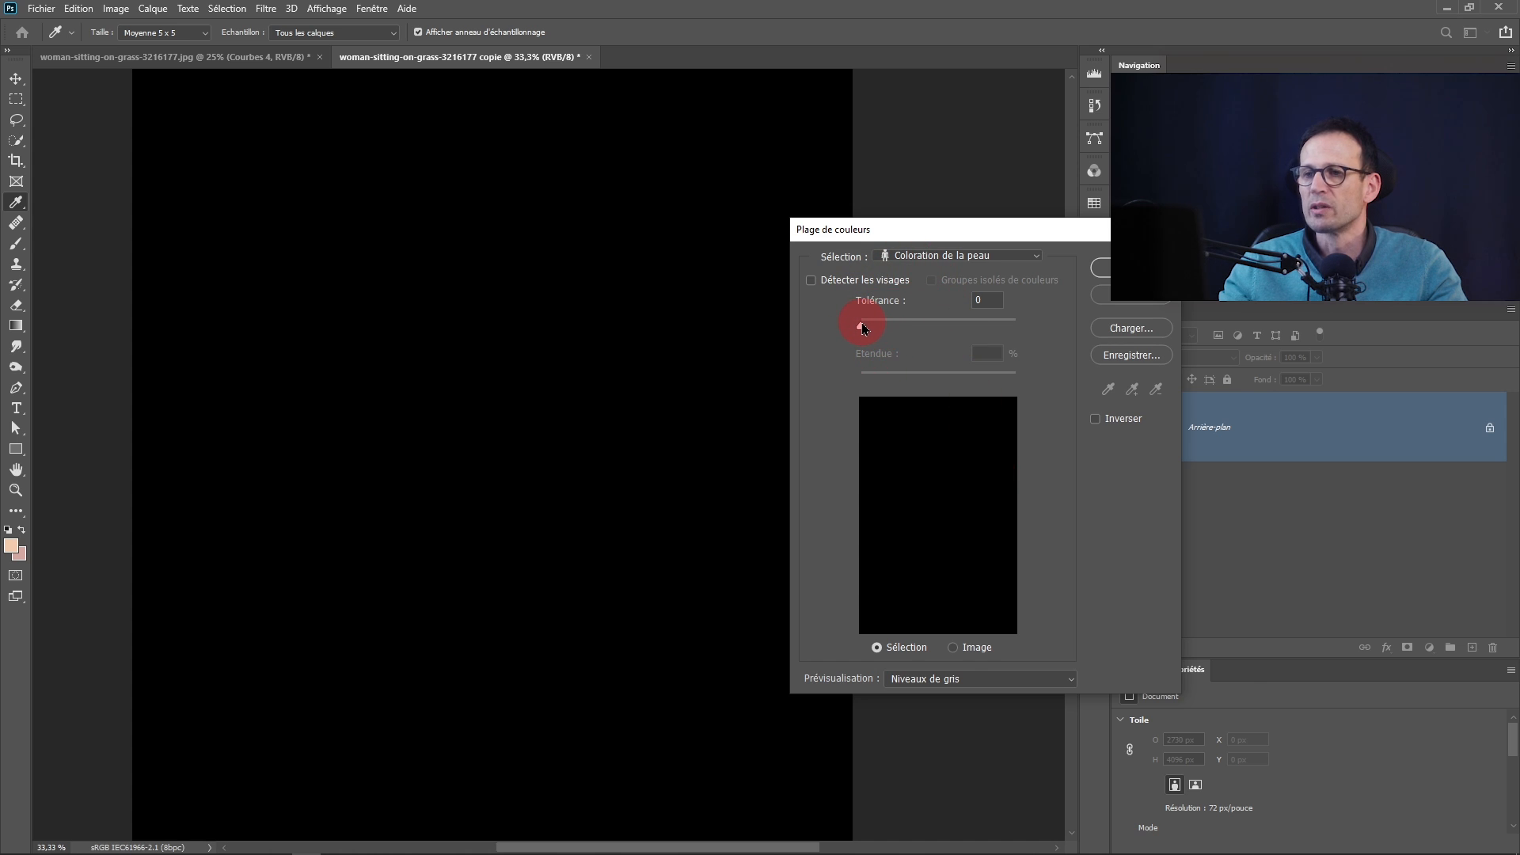
{"action": "left_click_drag", "start_coordinate": [862, 325], "coordinate": [944, 330]}
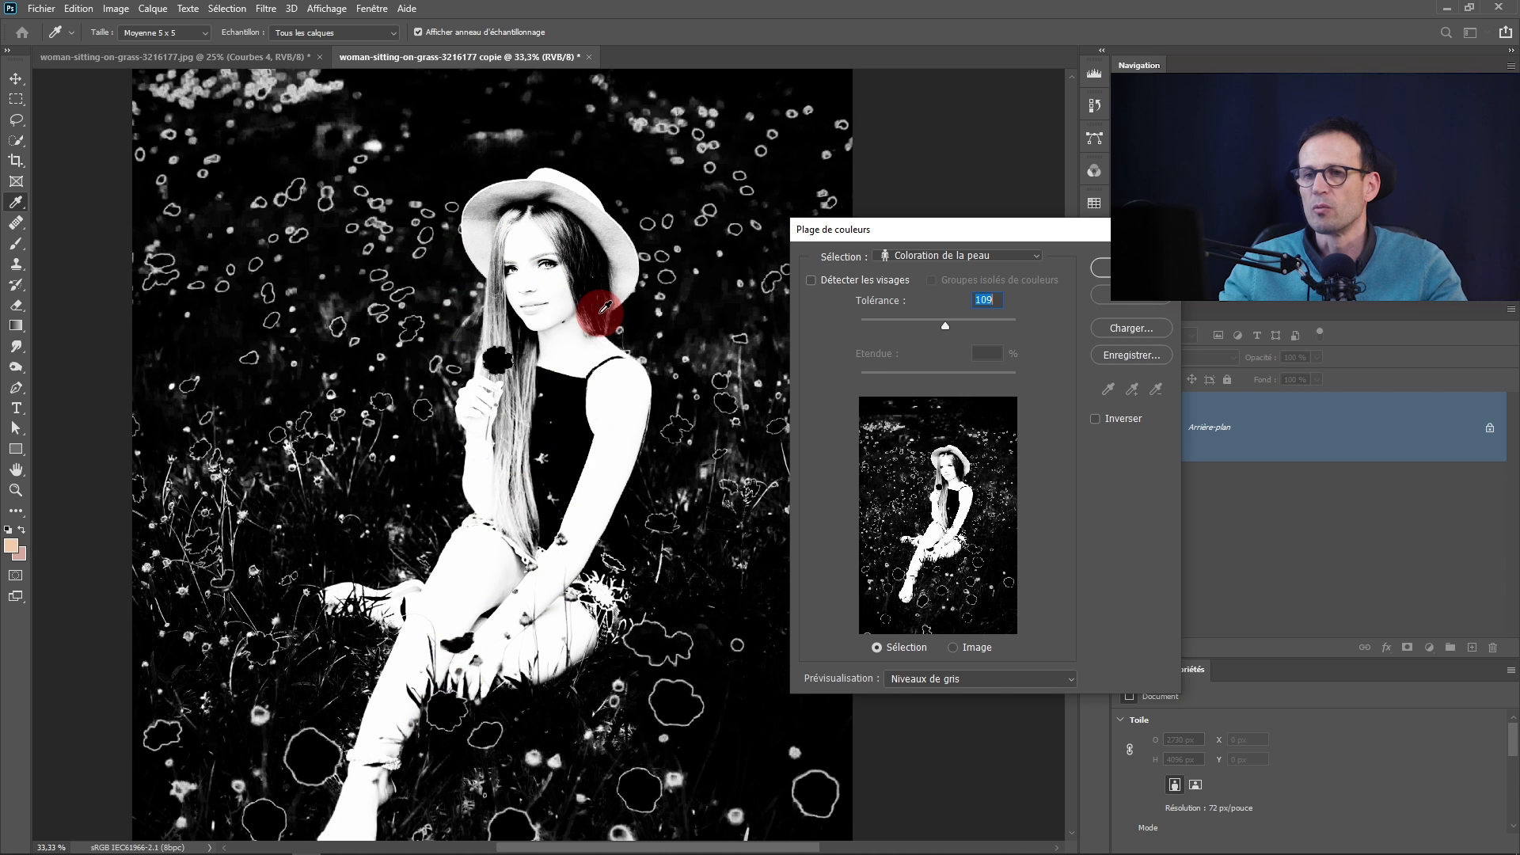
{"action": "left_click", "coordinate": [578, 306], "text": "ctrl"}
{"action": "left_click_drag", "start_coordinate": [486, 244], "coordinate": [491, 349]}
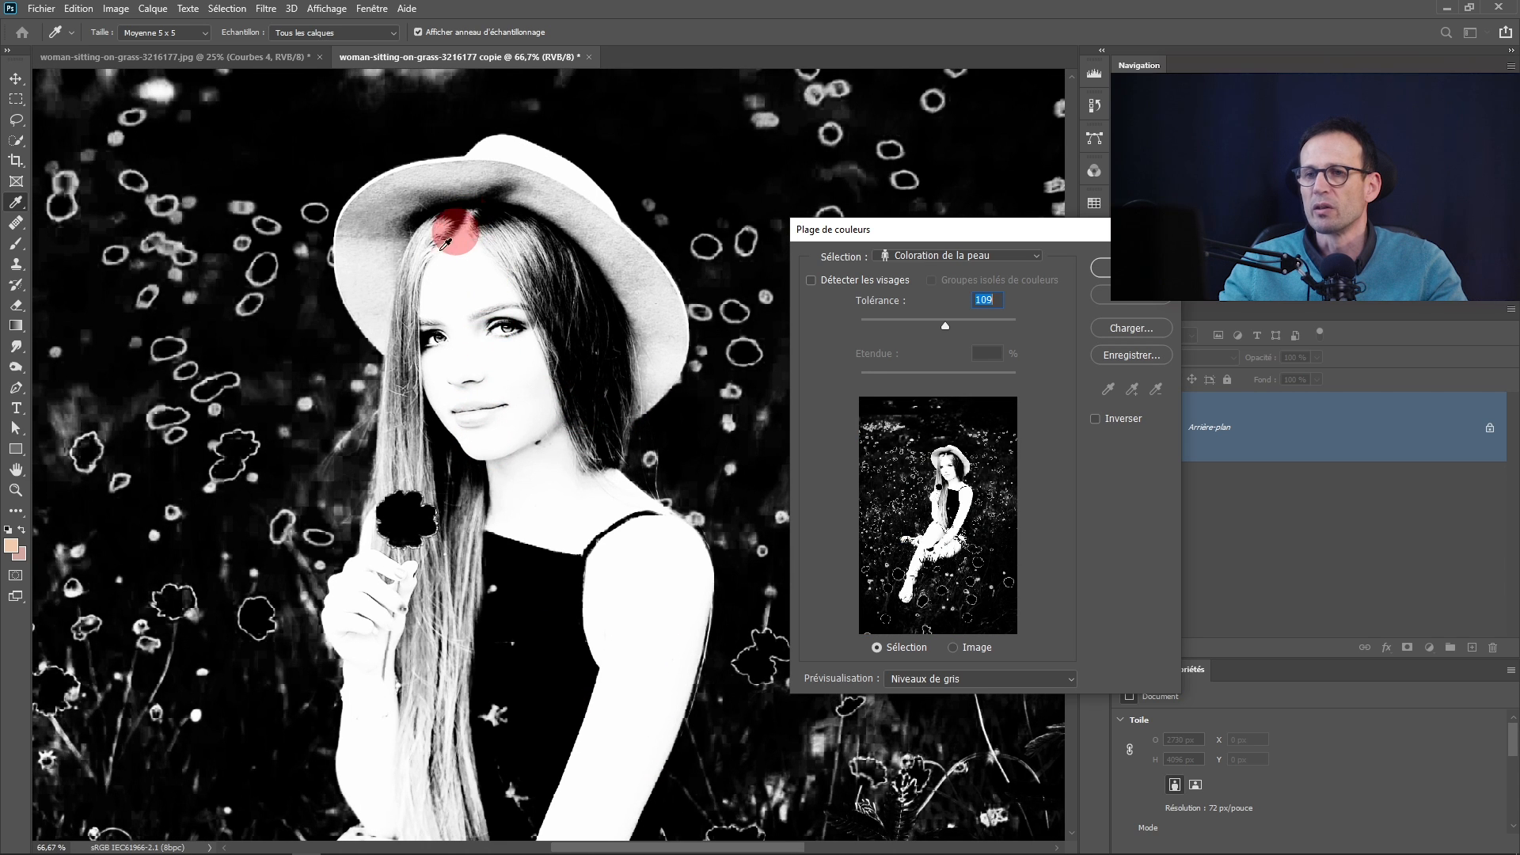
{"action": "left_click_drag", "start_coordinate": [547, 669], "coordinate": [535, 617]}
{"action": "left_click", "coordinate": [148, 119]}
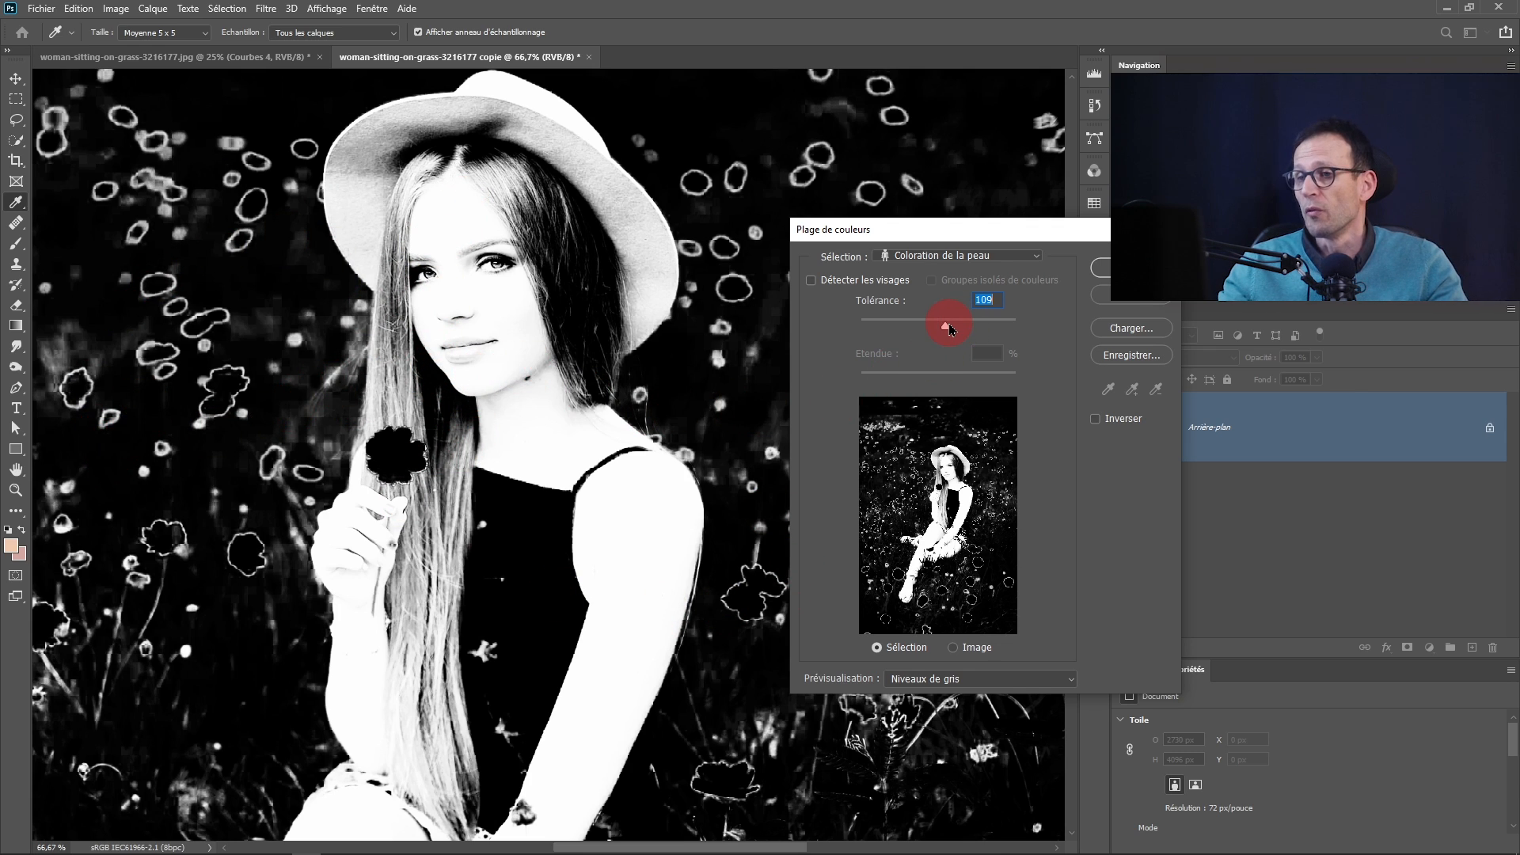
Switch the colour range selection to Pipette, sample the forehead skin and set the tolerance to 117
{"action": "left_click", "coordinate": [912, 261]}
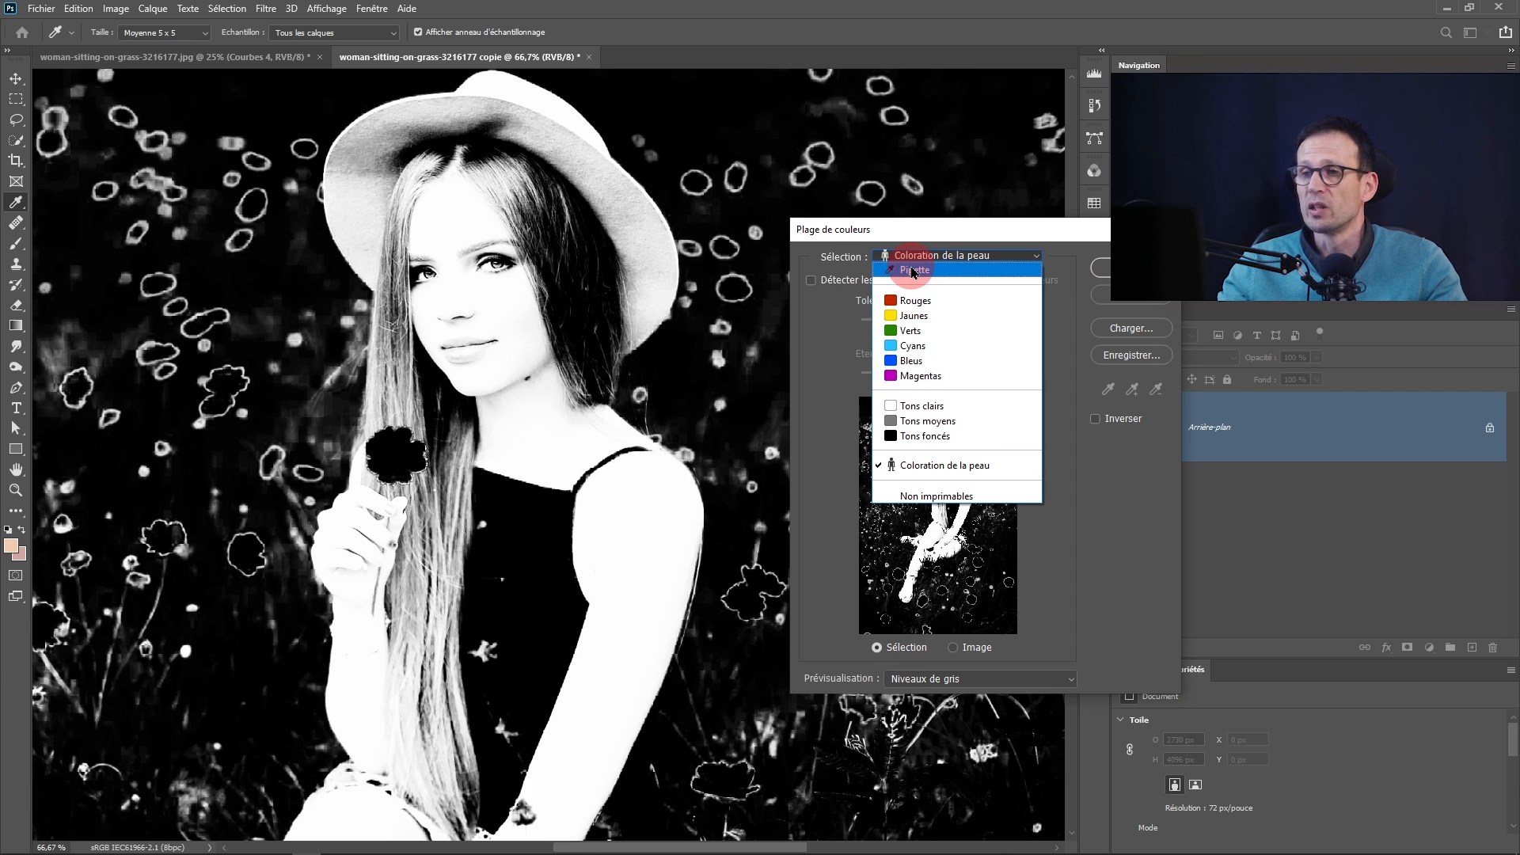
{"action": "left_click", "coordinate": [913, 270]}
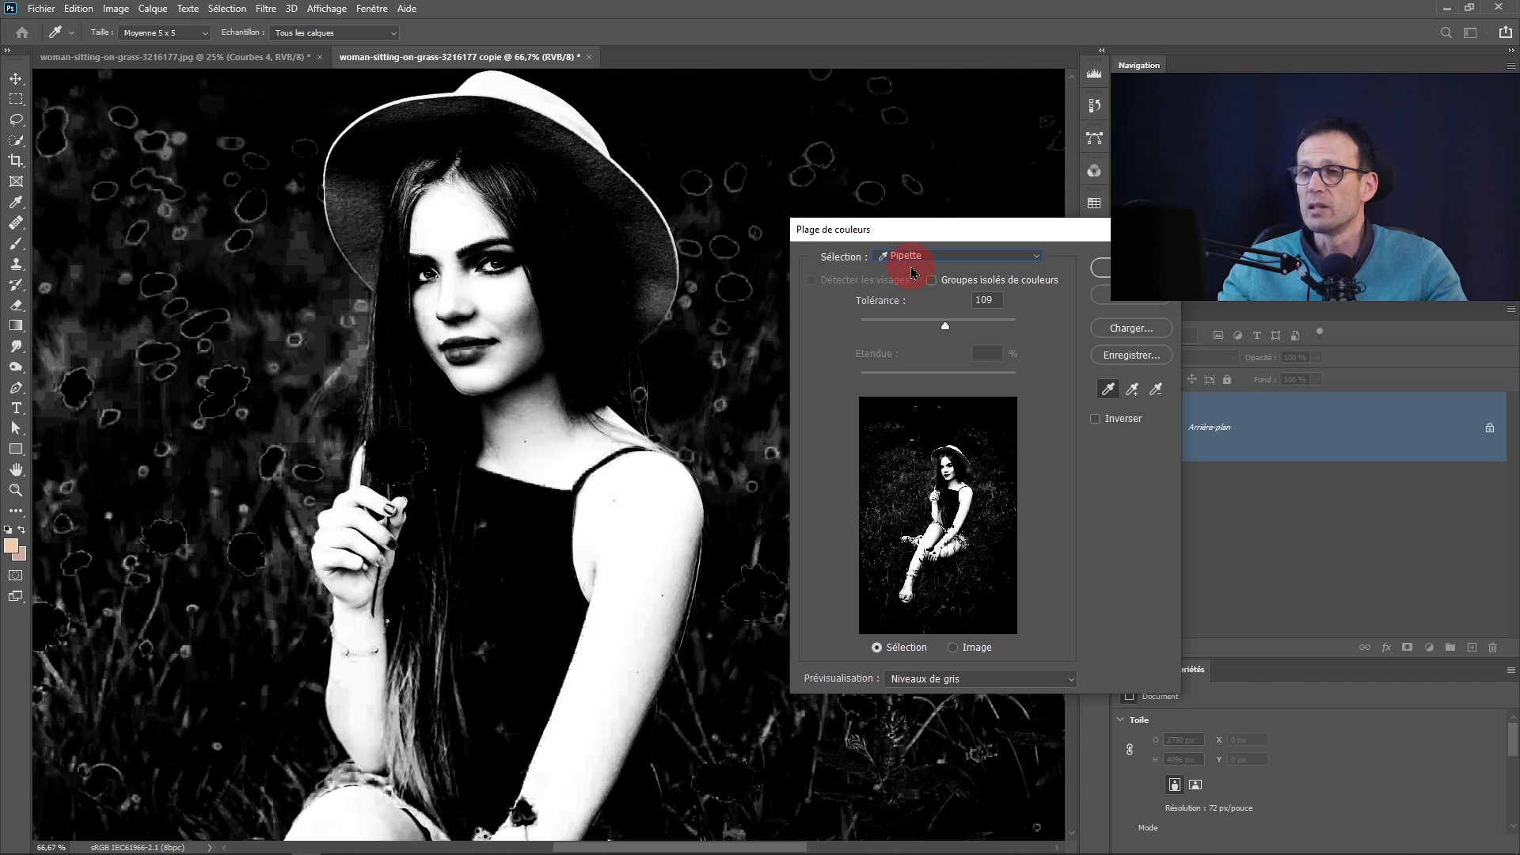
{"action": "left_click", "coordinate": [455, 219]}
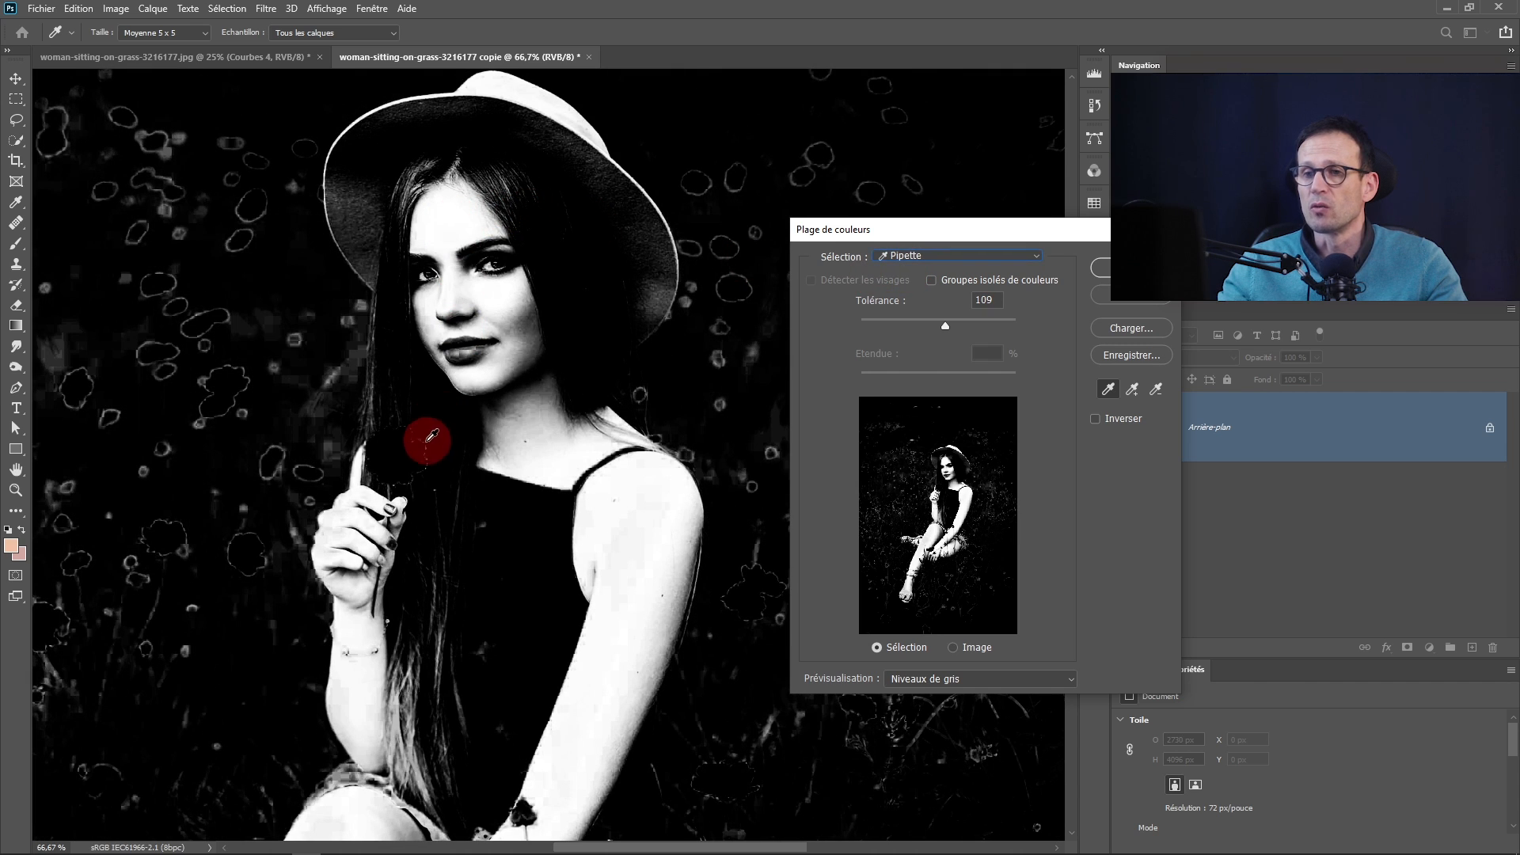
{"action": "left_click", "coordinate": [211, 350], "text": "alt"}
{"action": "left_click_drag", "start_coordinate": [546, 444], "coordinate": [638, 346]}
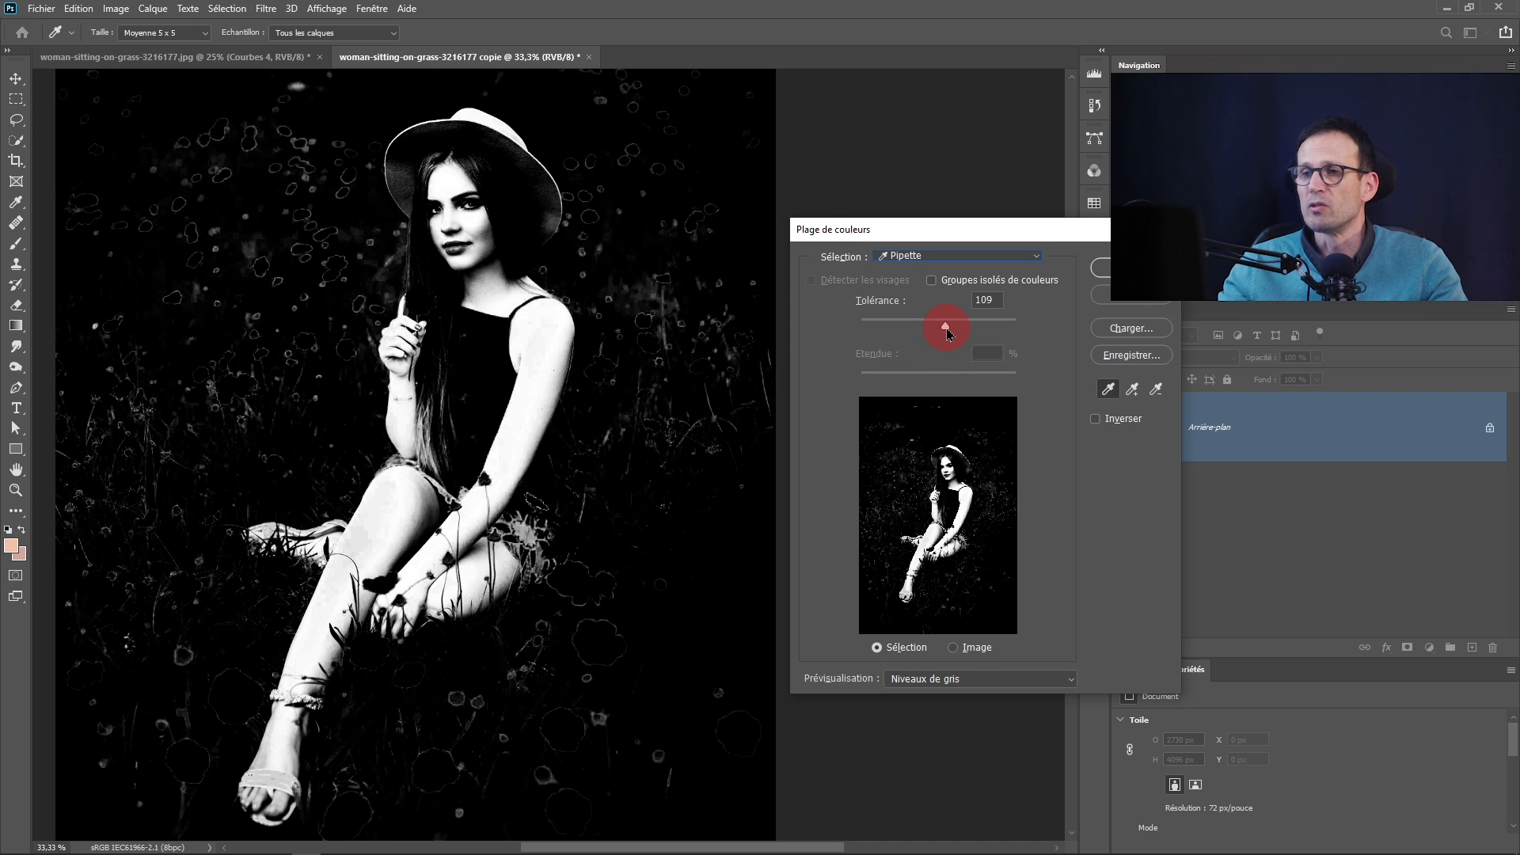
{"action": "left_click_drag", "start_coordinate": [953, 330], "coordinate": [952, 326]}
Add the upper arm's skin tone to the colour range sampled from the forehead
{"action": "left_click", "coordinate": [511, 313], "text": "ctrl"}
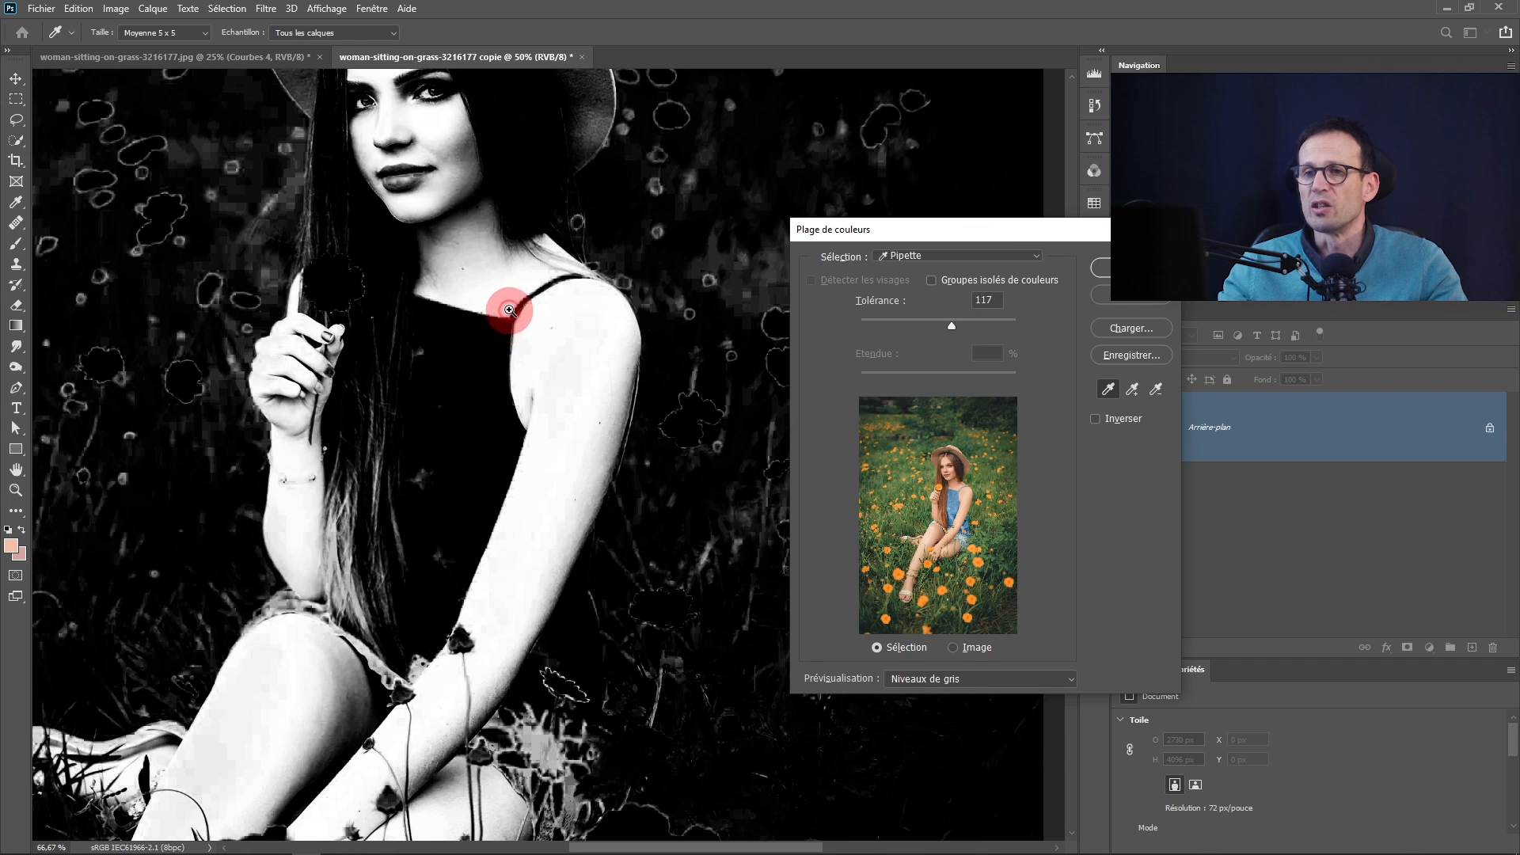
{"action": "left_click", "coordinate": [509, 315], "text": "ctrl"}
{"action": "left_click", "coordinate": [560, 524], "text": "ctrl"}
{"action": "left_click", "coordinate": [388, 141]}
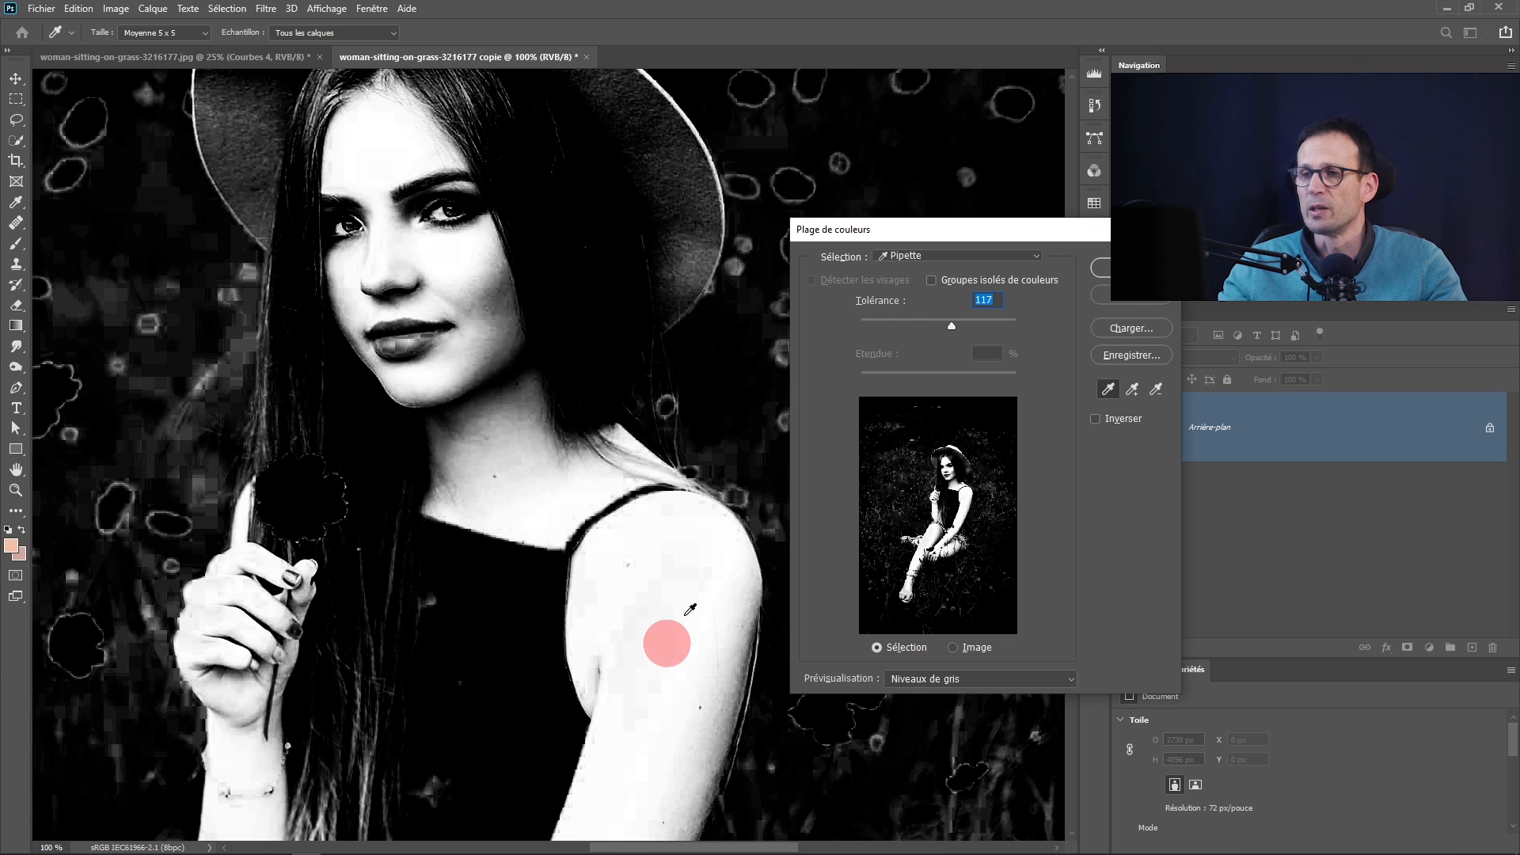
{"action": "left_click", "coordinate": [1133, 391]}
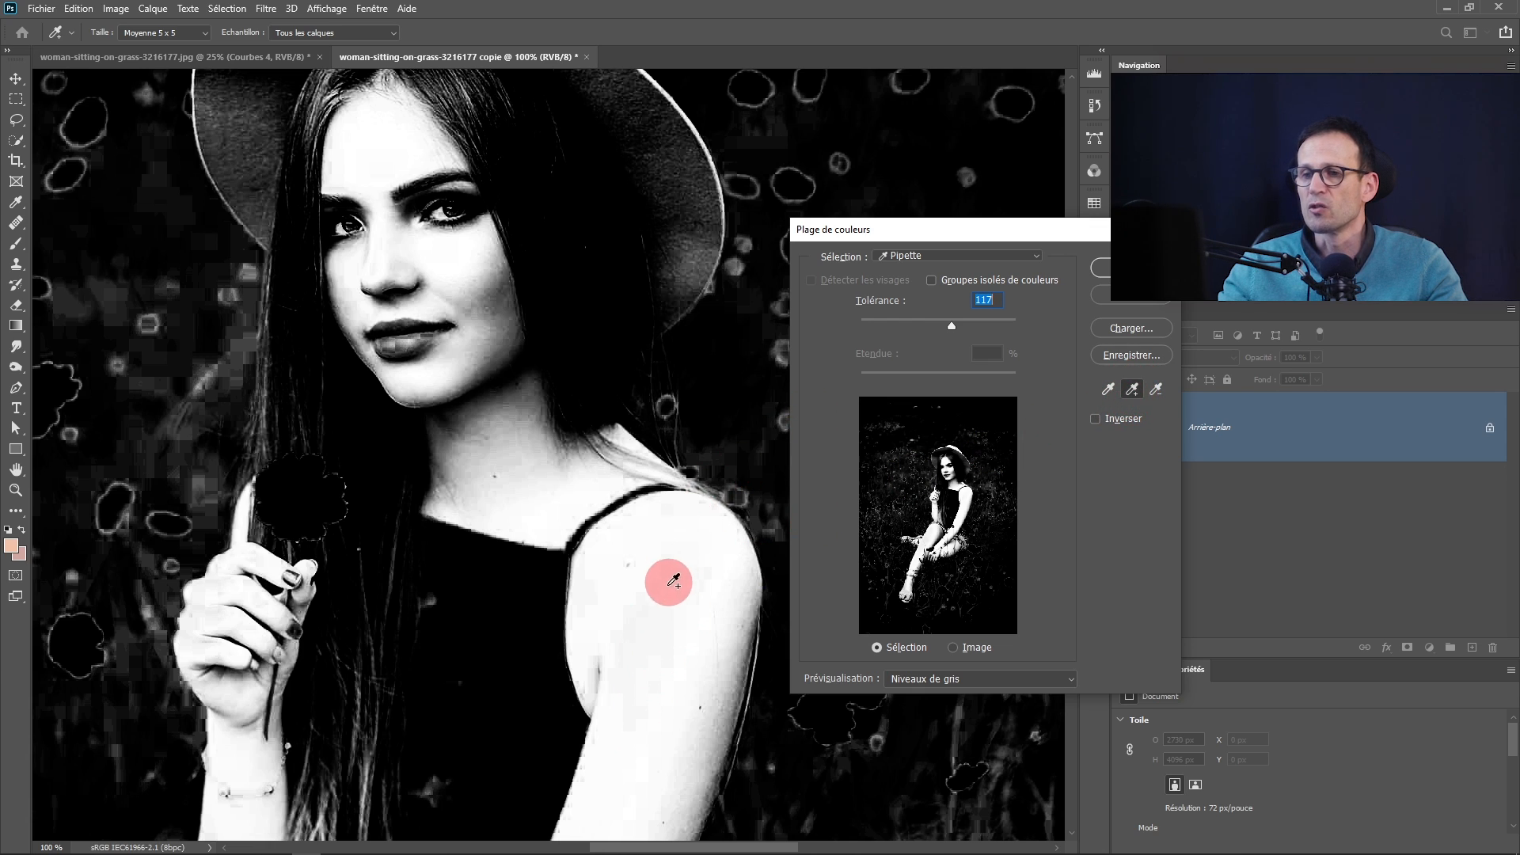
{"action": "left_click", "coordinate": [660, 627]}
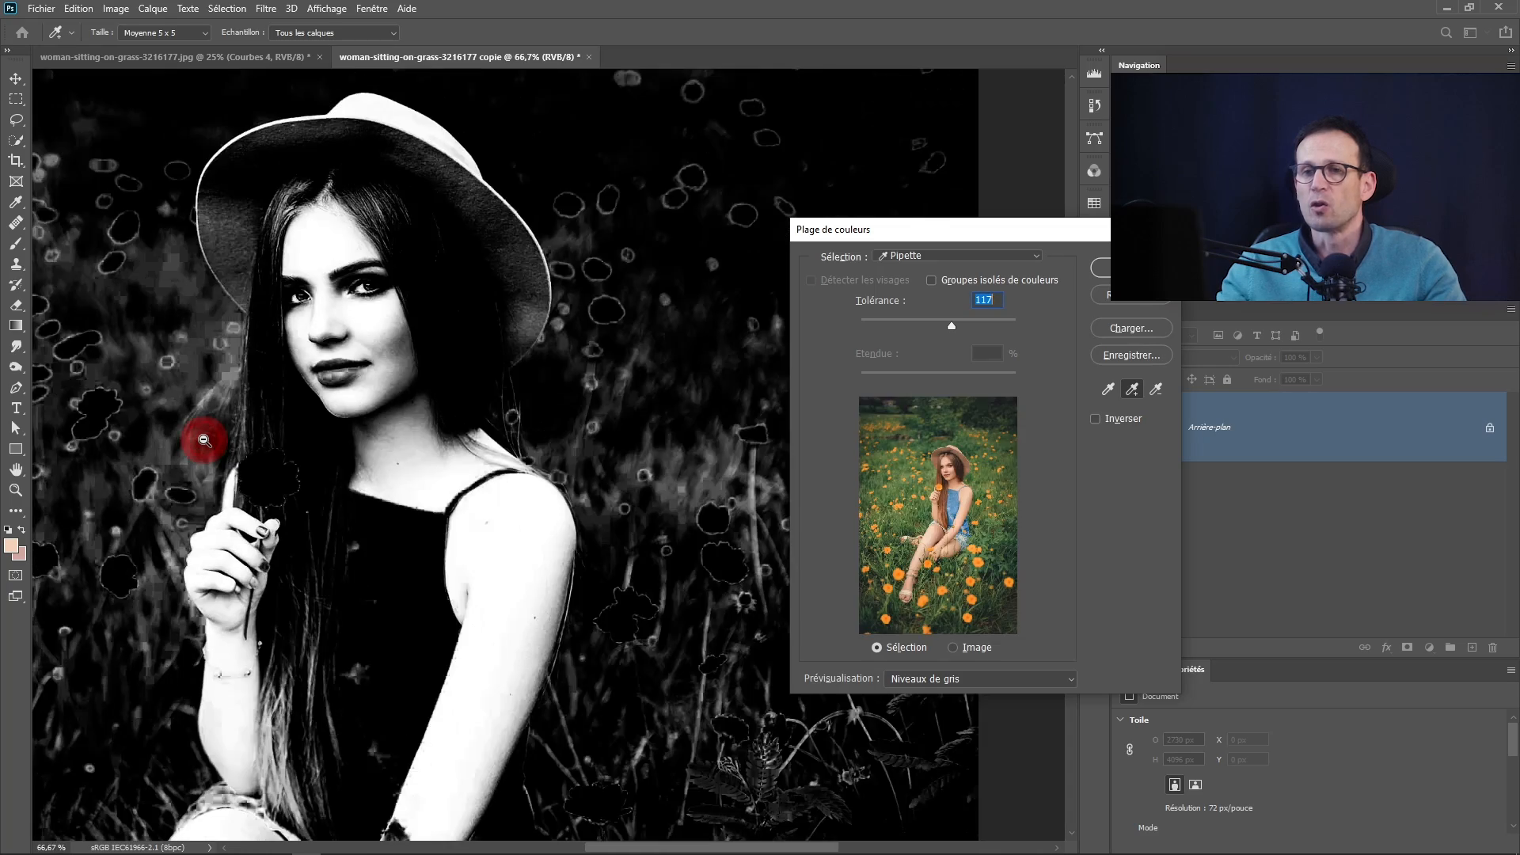
Check the mask over the whole figure and apply the colour range as a selection
{"action": "left_click", "coordinate": [205, 441], "text": "ctrl+alt"}
{"action": "left_click", "coordinate": [205, 440], "text": "ctrl+alt"}
{"action": "left_click_drag", "start_coordinate": [205, 440], "coordinate": [197, 502]}
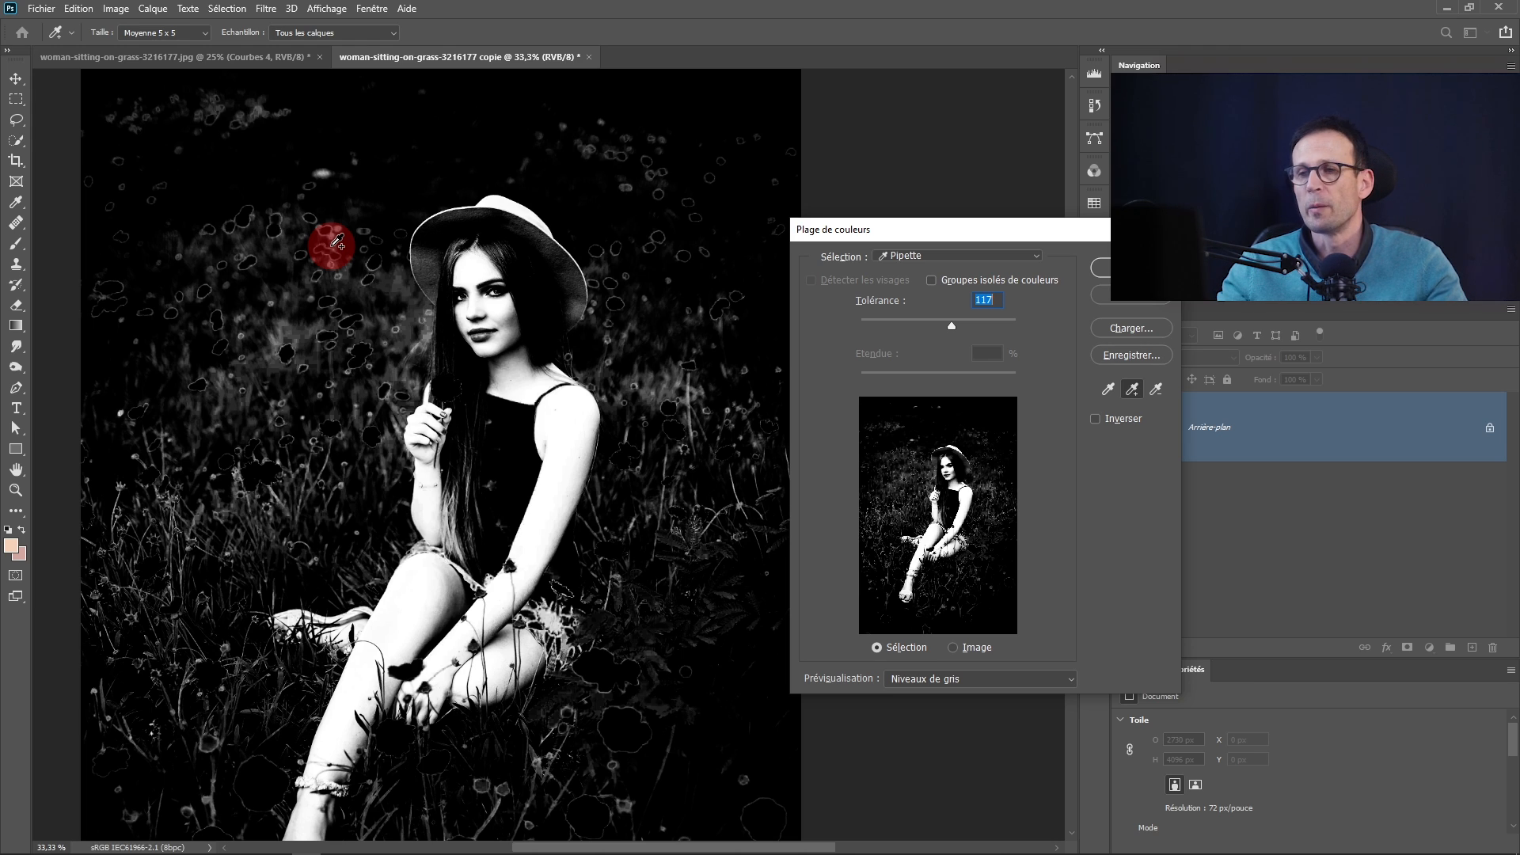
{"action": "left_click", "coordinate": [1105, 268]}
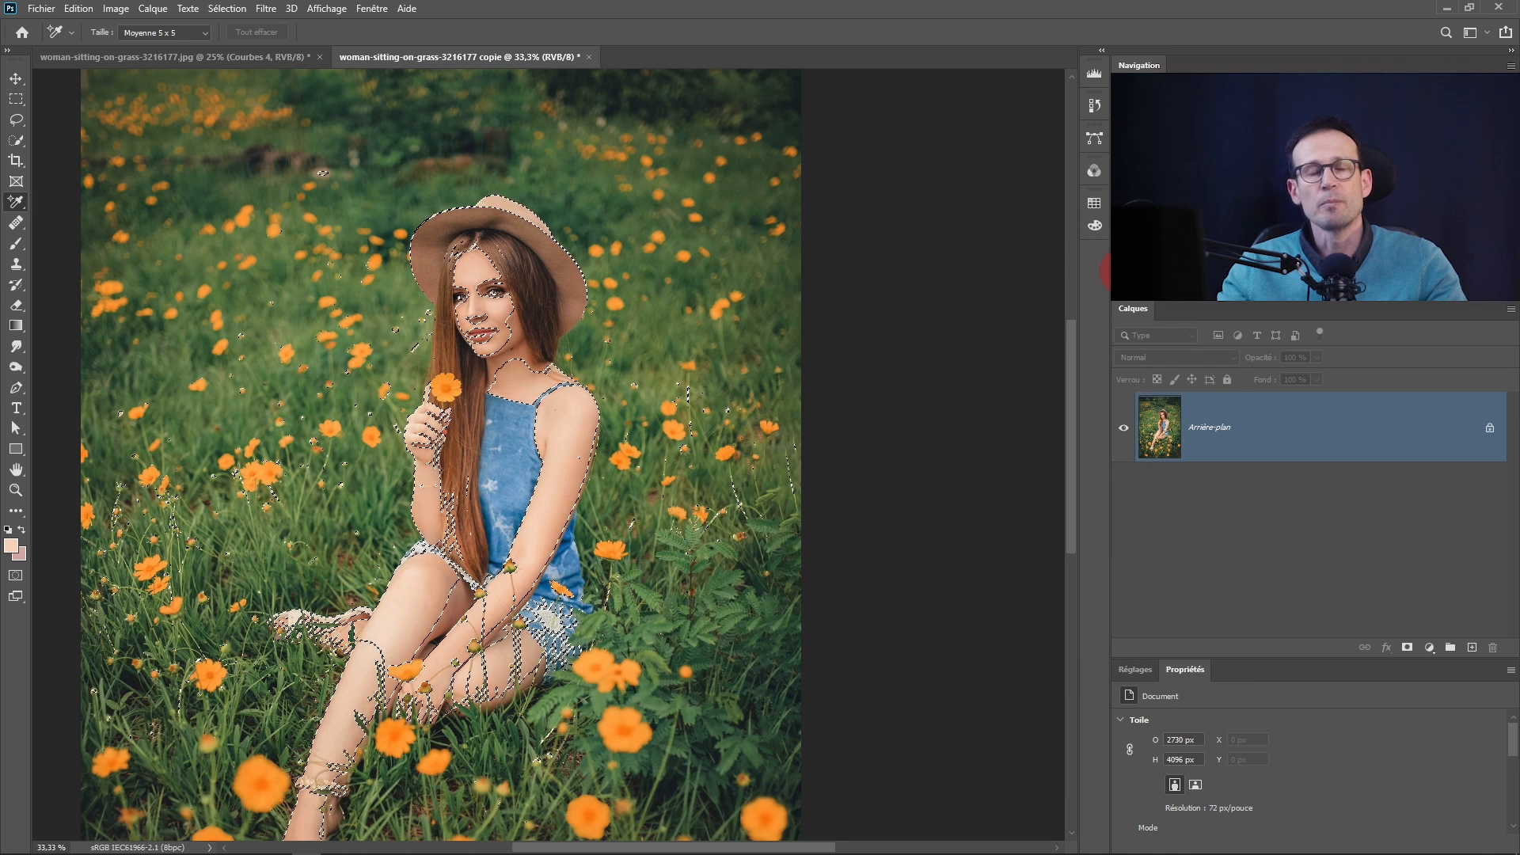
Add a Curves adjustment layer masked by the skin selection and float its enlarged Propriétés panel beside the woman
{"action": "left_click", "coordinate": [1431, 651]}
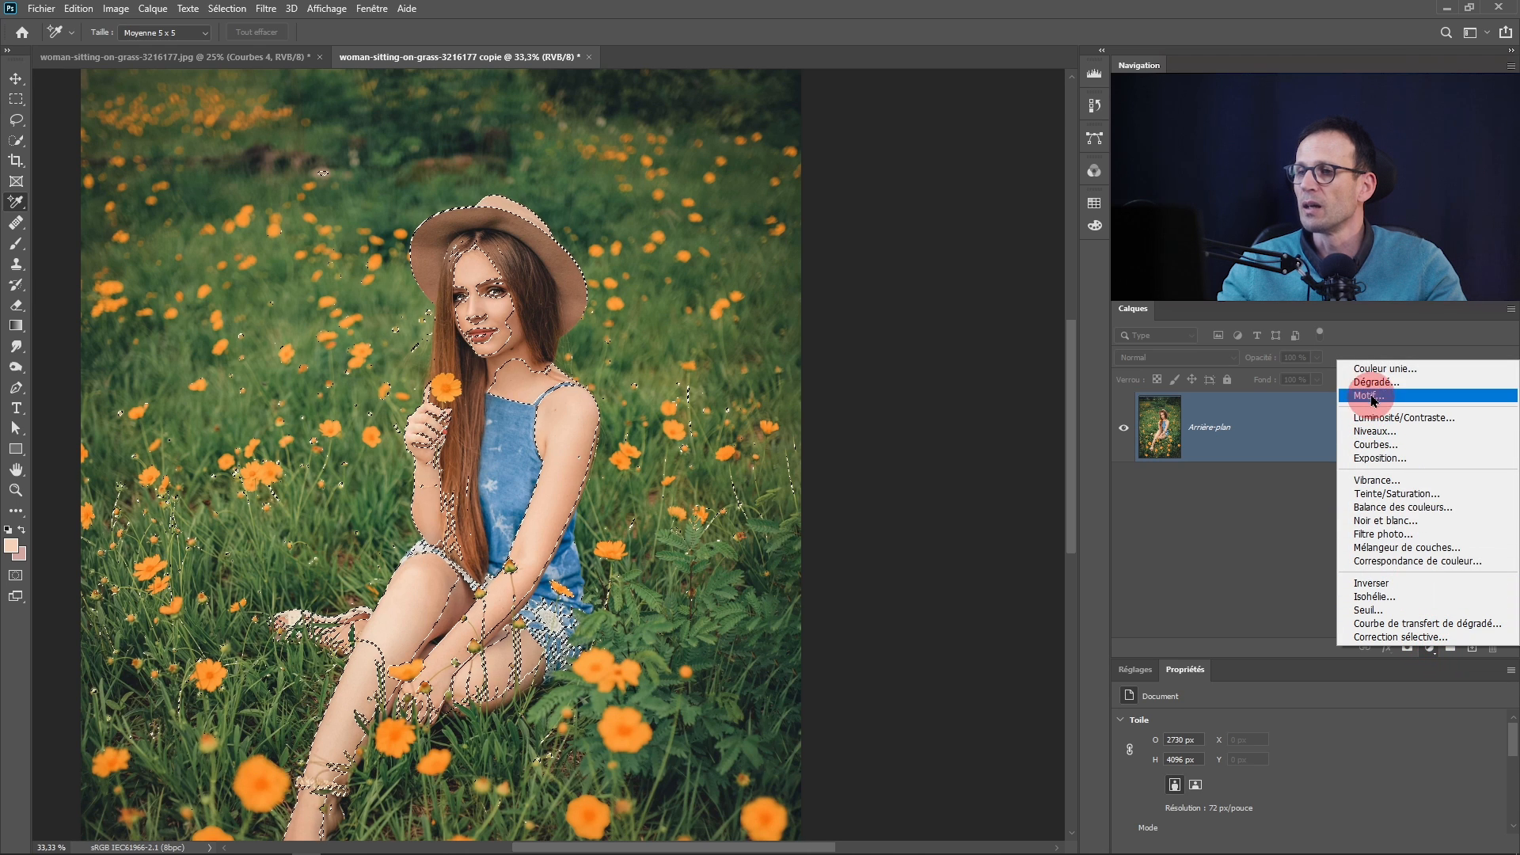
{"action": "left_click", "coordinate": [1414, 450]}
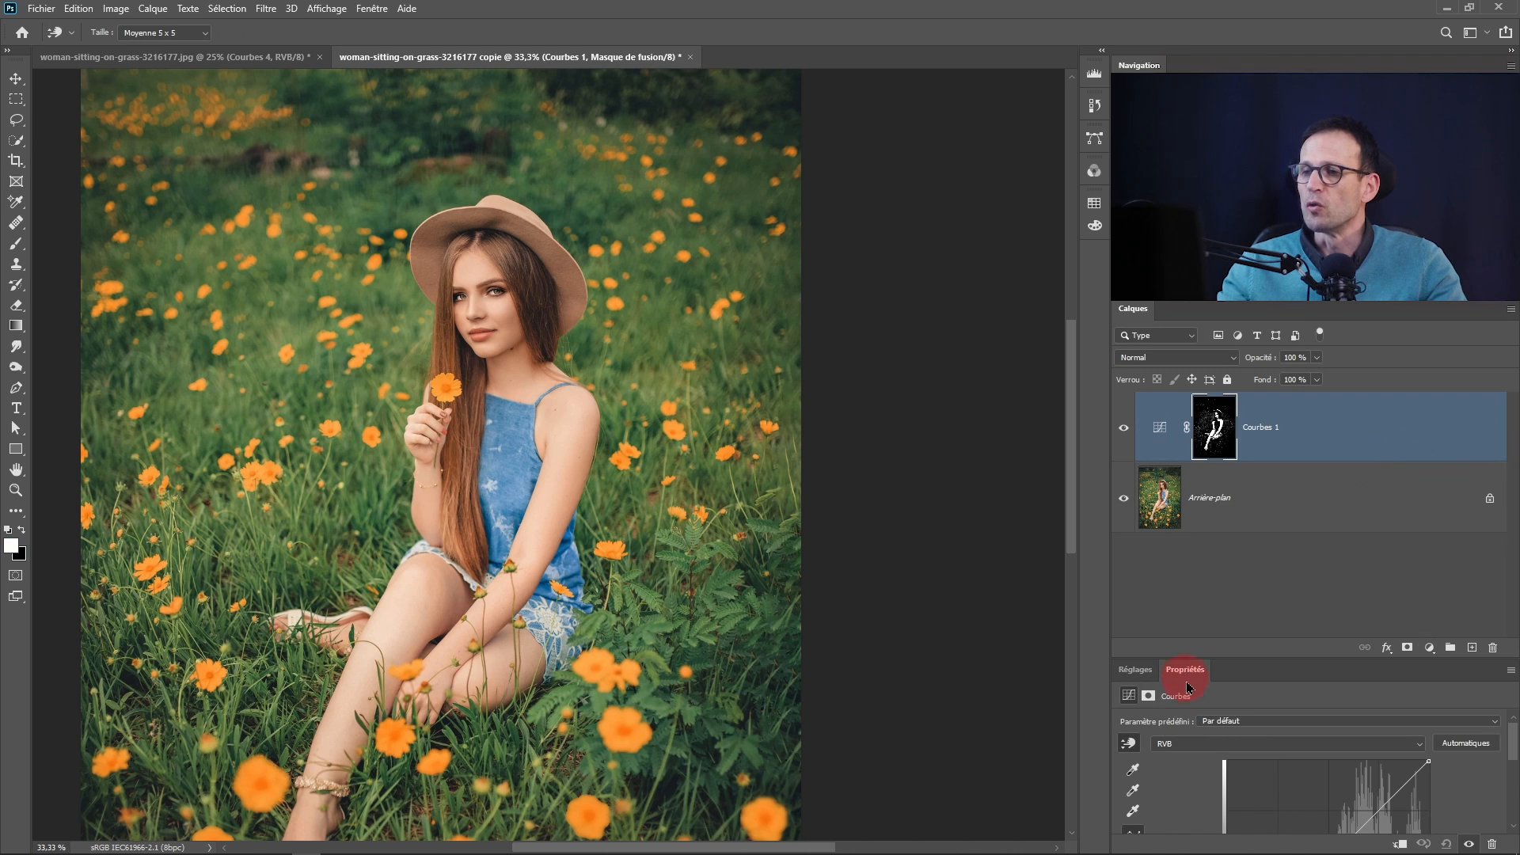
{"action": "left_click_drag", "start_coordinate": [1185, 675], "coordinate": [669, 172]}
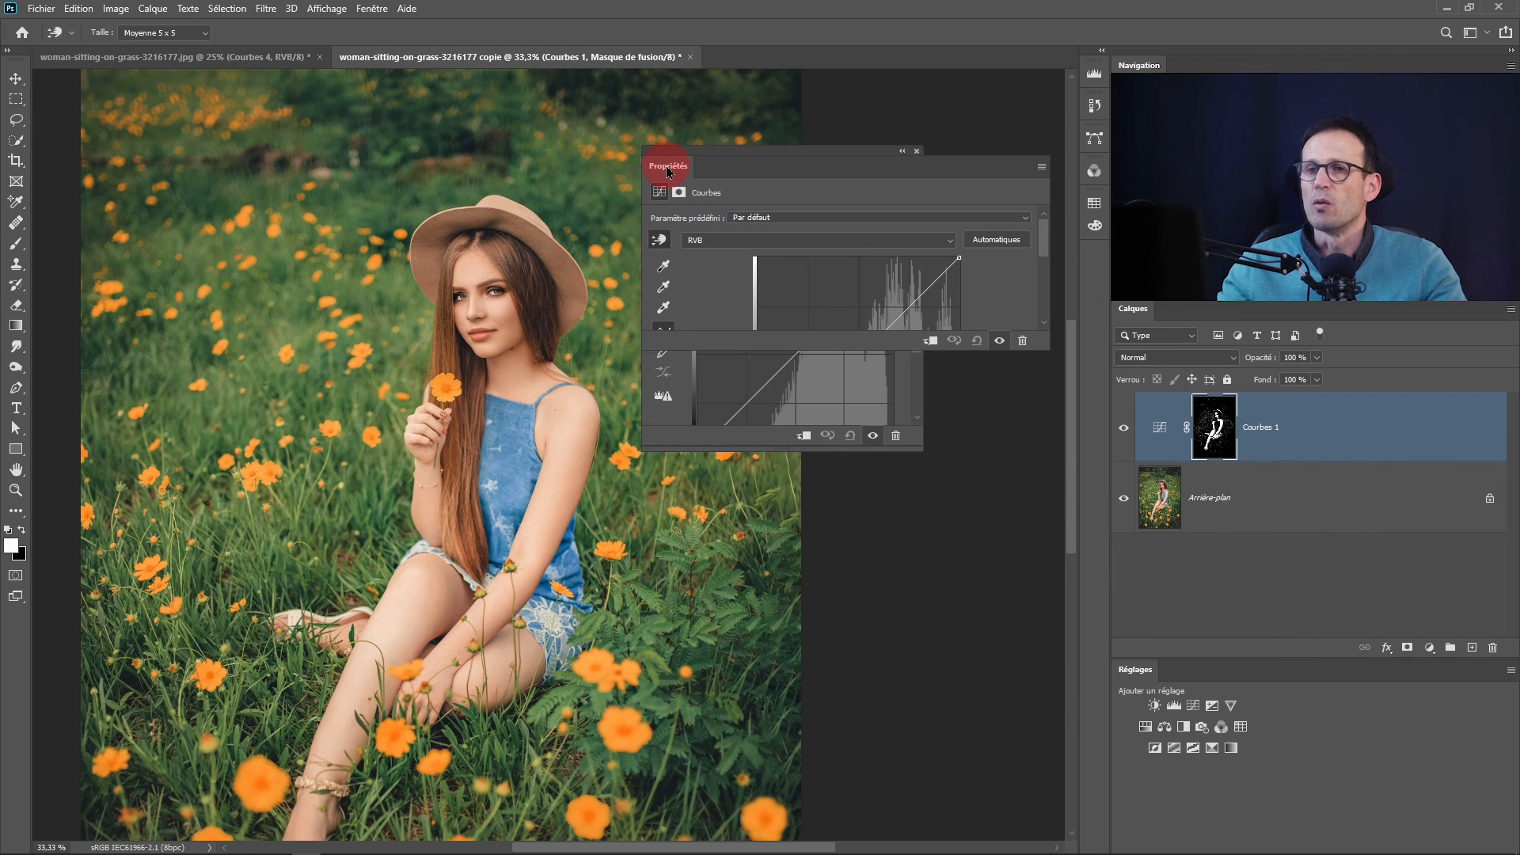
{"action": "left_click_drag", "start_coordinate": [921, 446], "coordinate": [1029, 533]}
{"action": "left_click_drag", "start_coordinate": [878, 161], "coordinate": [913, 133]}
{"action": "left_click_drag", "start_coordinate": [894, 297], "coordinate": [814, 214]}
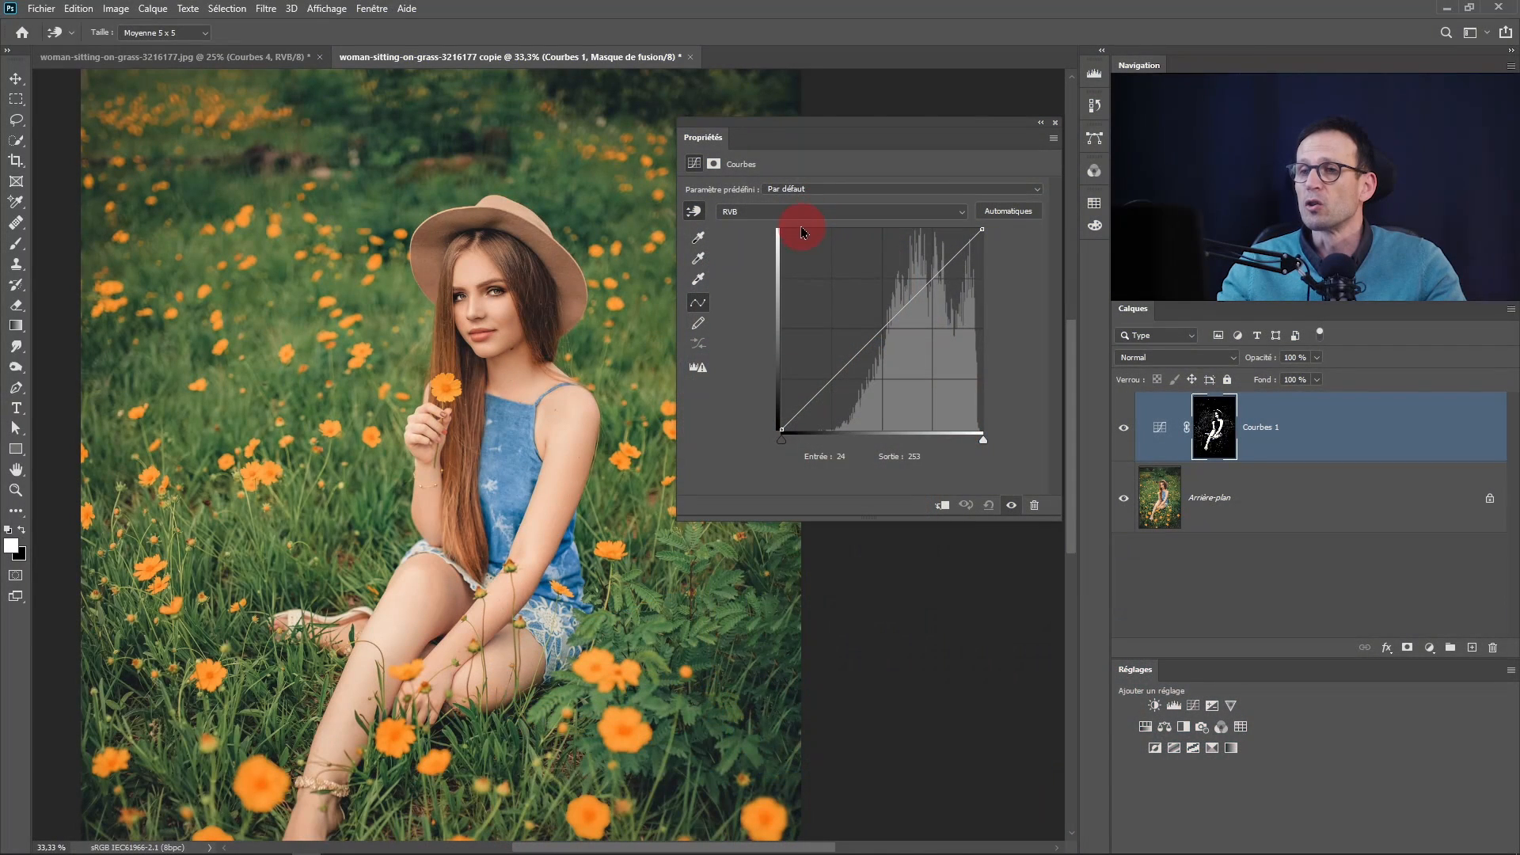
Lower the white point of the Vert channel's curve to an output of 136
{"action": "left_click", "coordinate": [789, 212]}
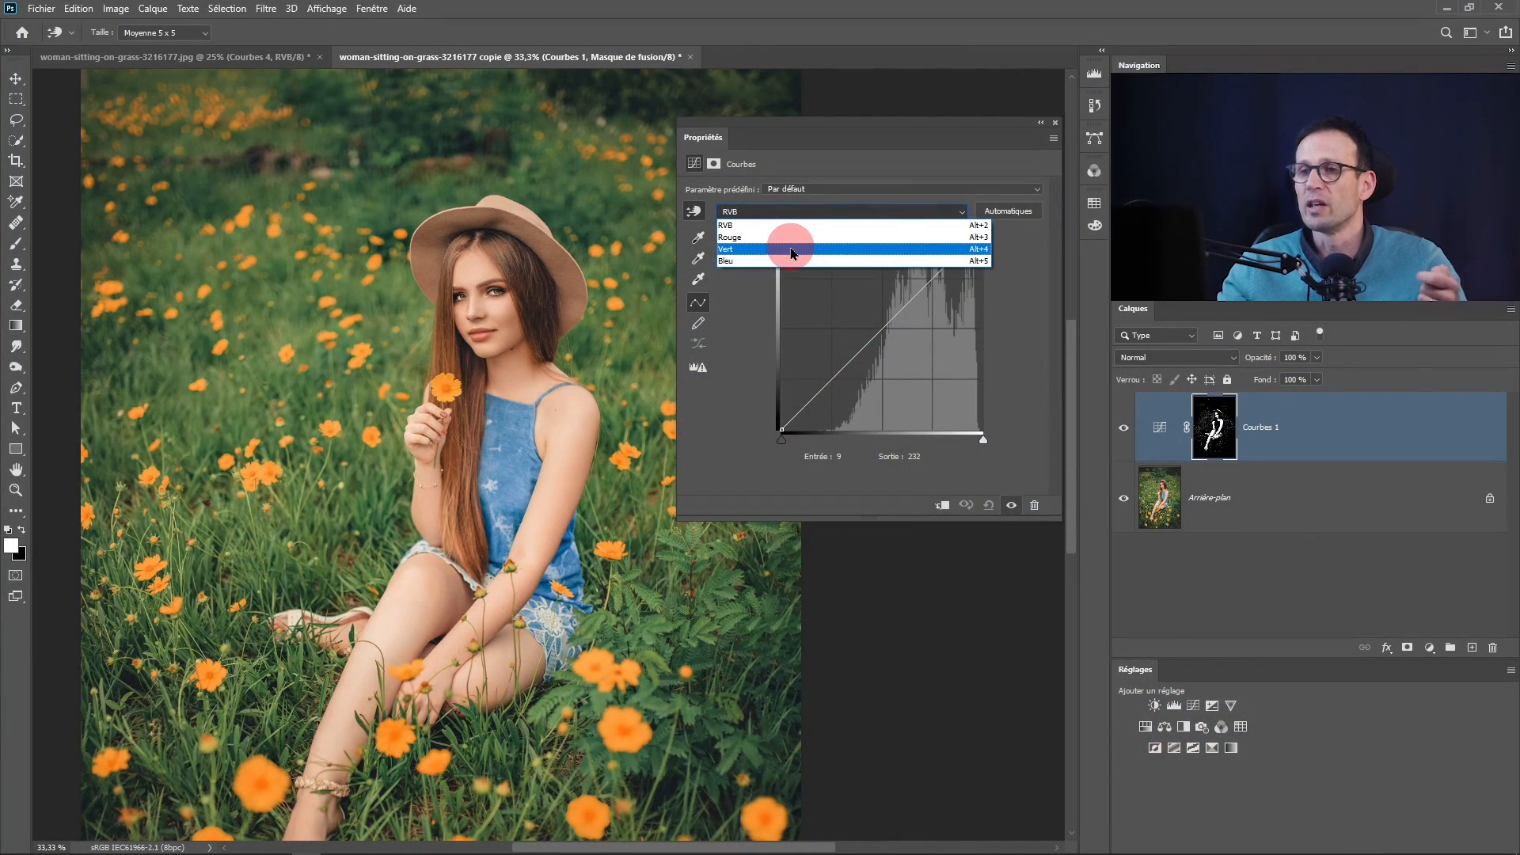
{"action": "left_click", "coordinate": [791, 249]}
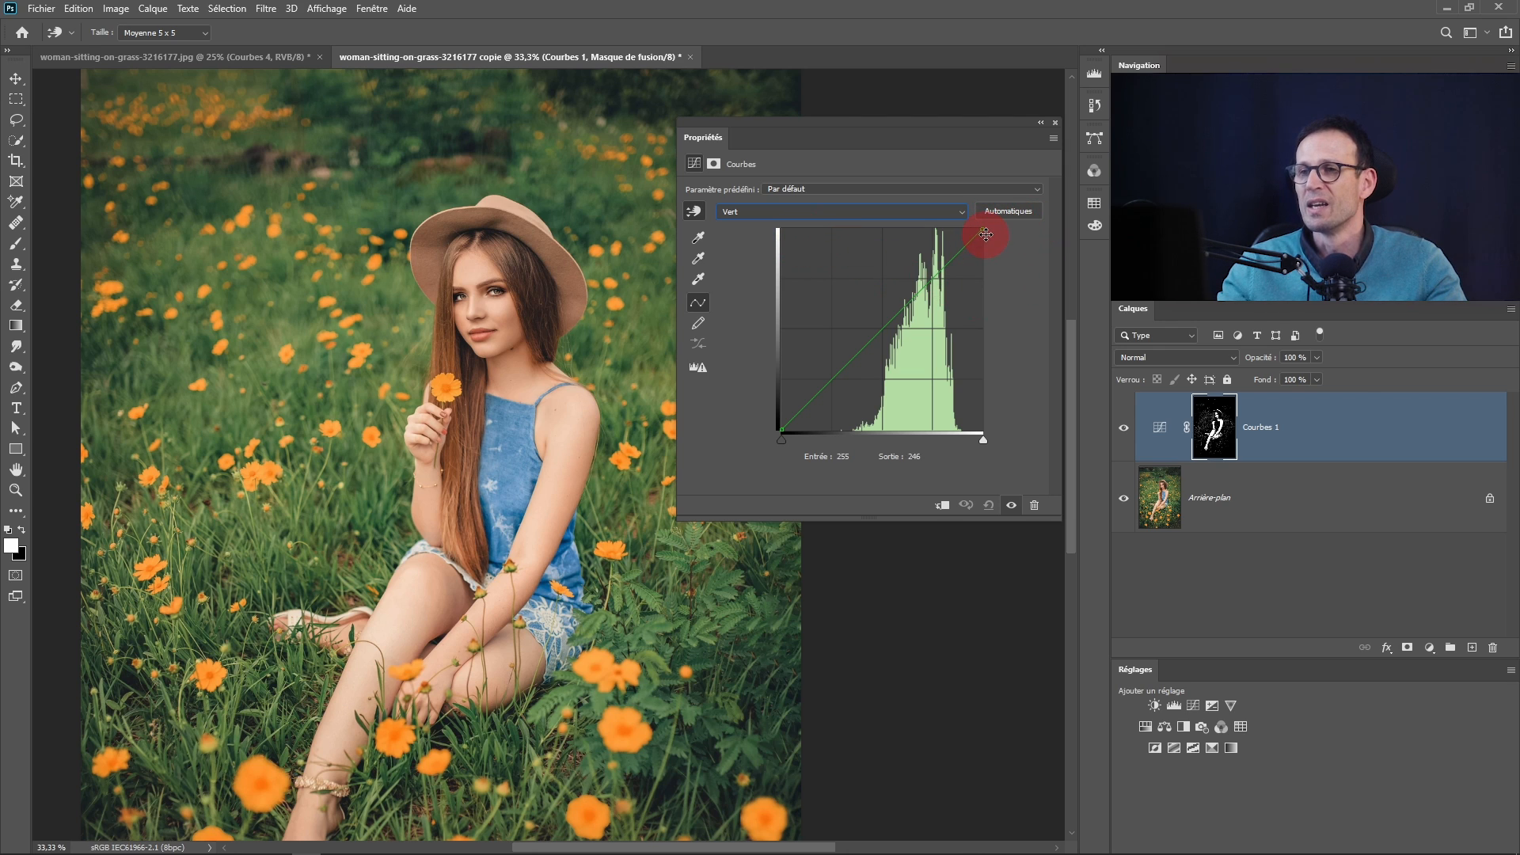
{"action": "left_click_drag", "start_coordinate": [987, 230], "coordinate": [992, 328]}
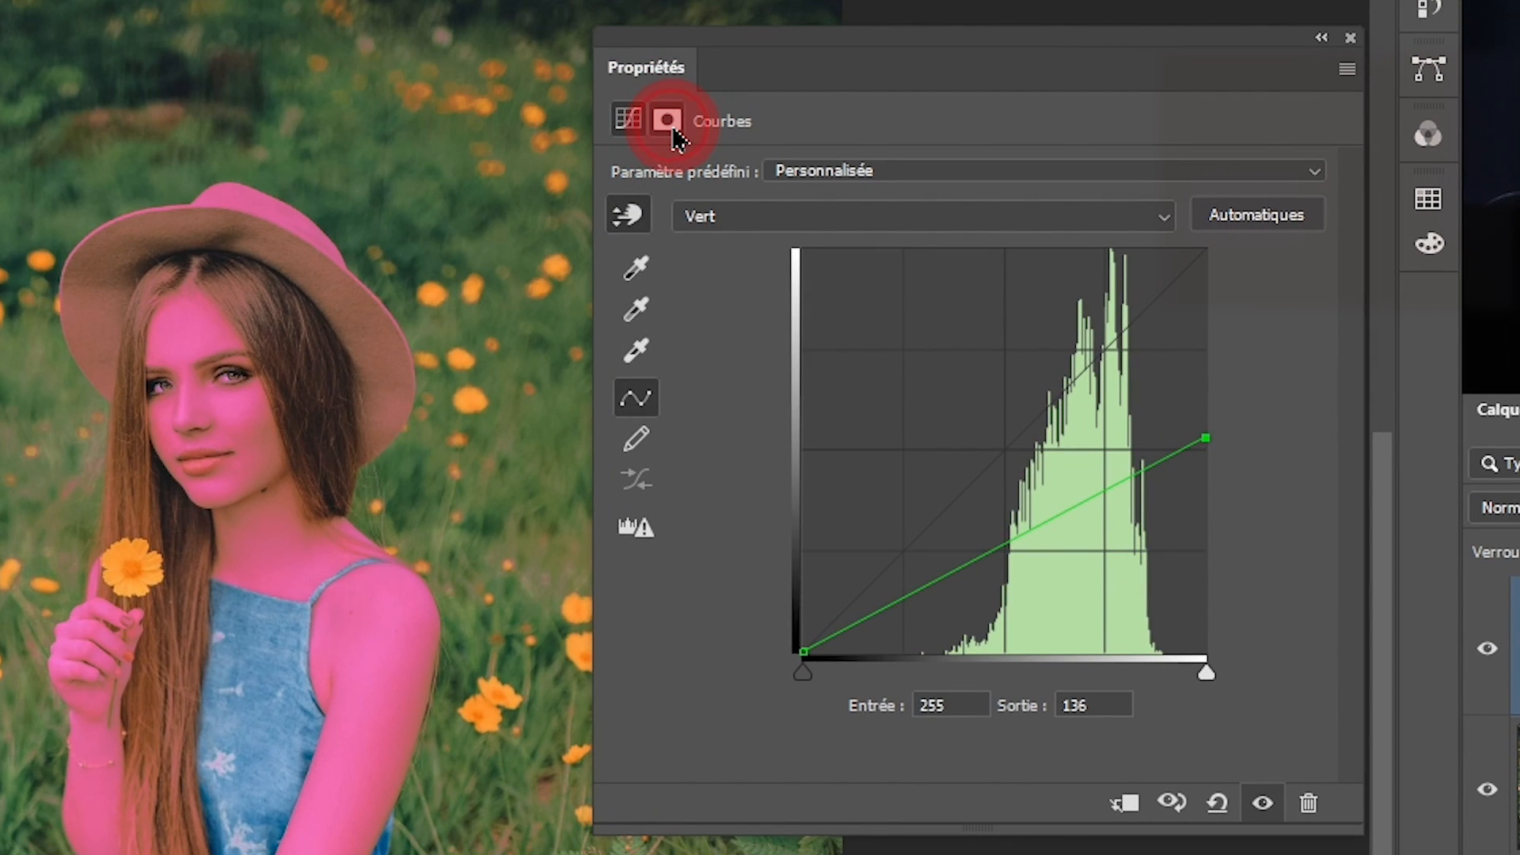
Invert the Curves layer's mask so the adjustment affects everything but the skin, and return to its curve settings
{"action": "left_click", "coordinate": [667, 120]}
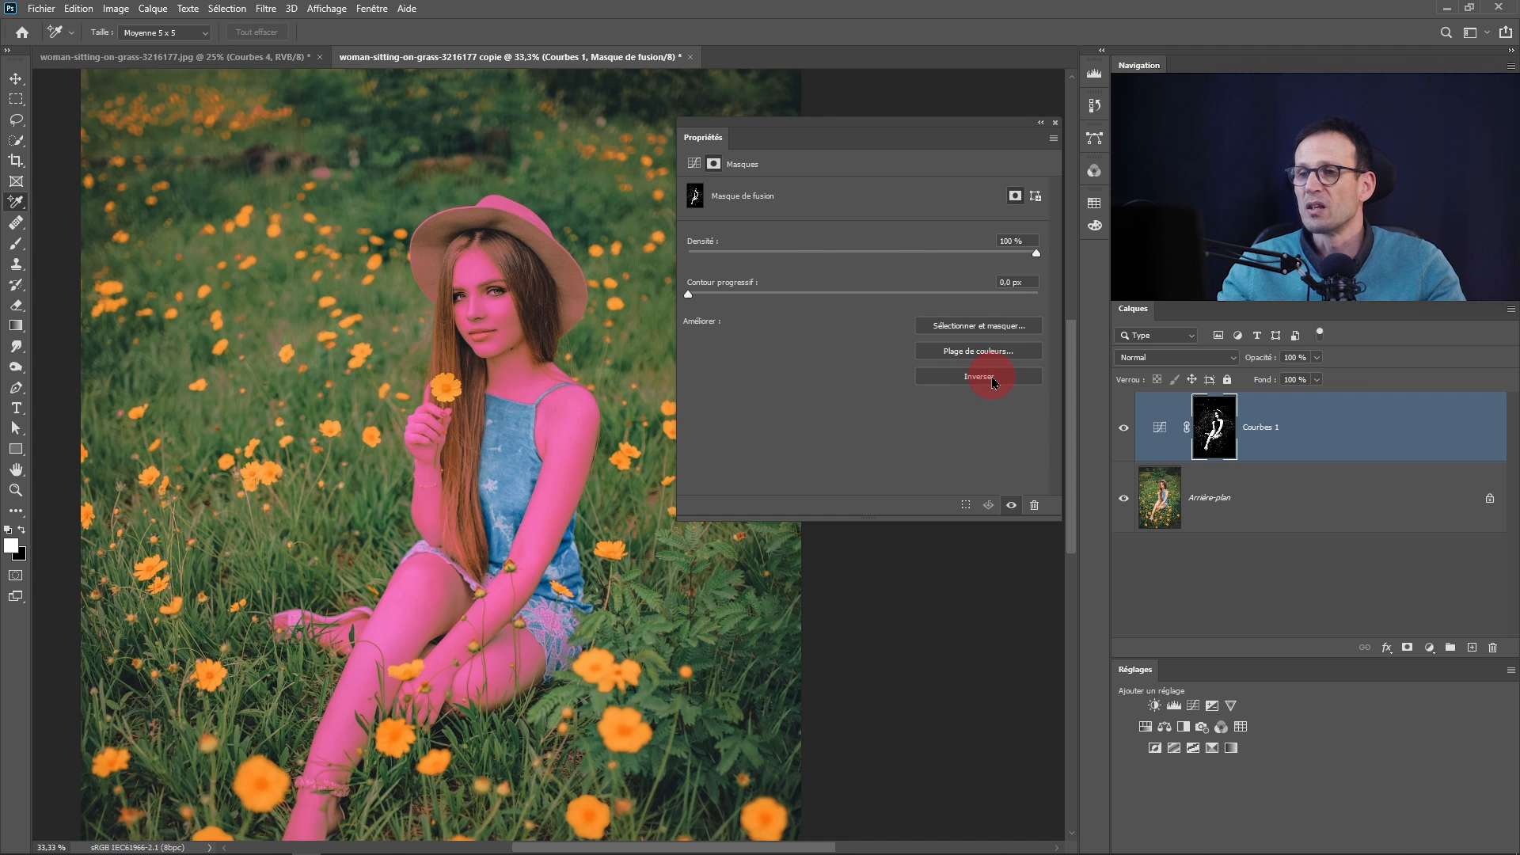
{"action": "left_click", "coordinate": [988, 387]}
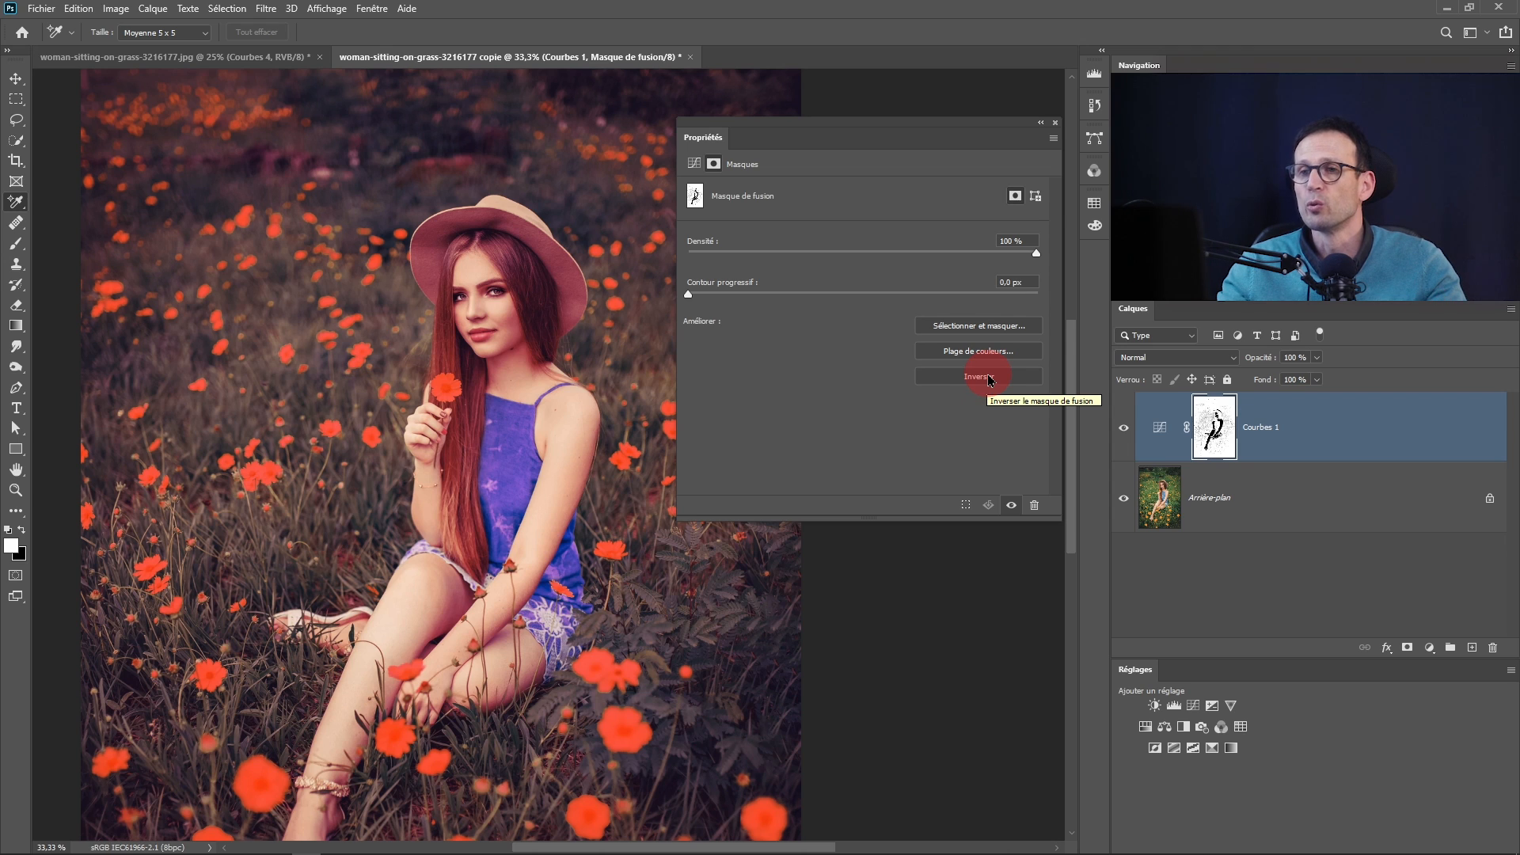
{"action": "left_click", "coordinate": [694, 164]}
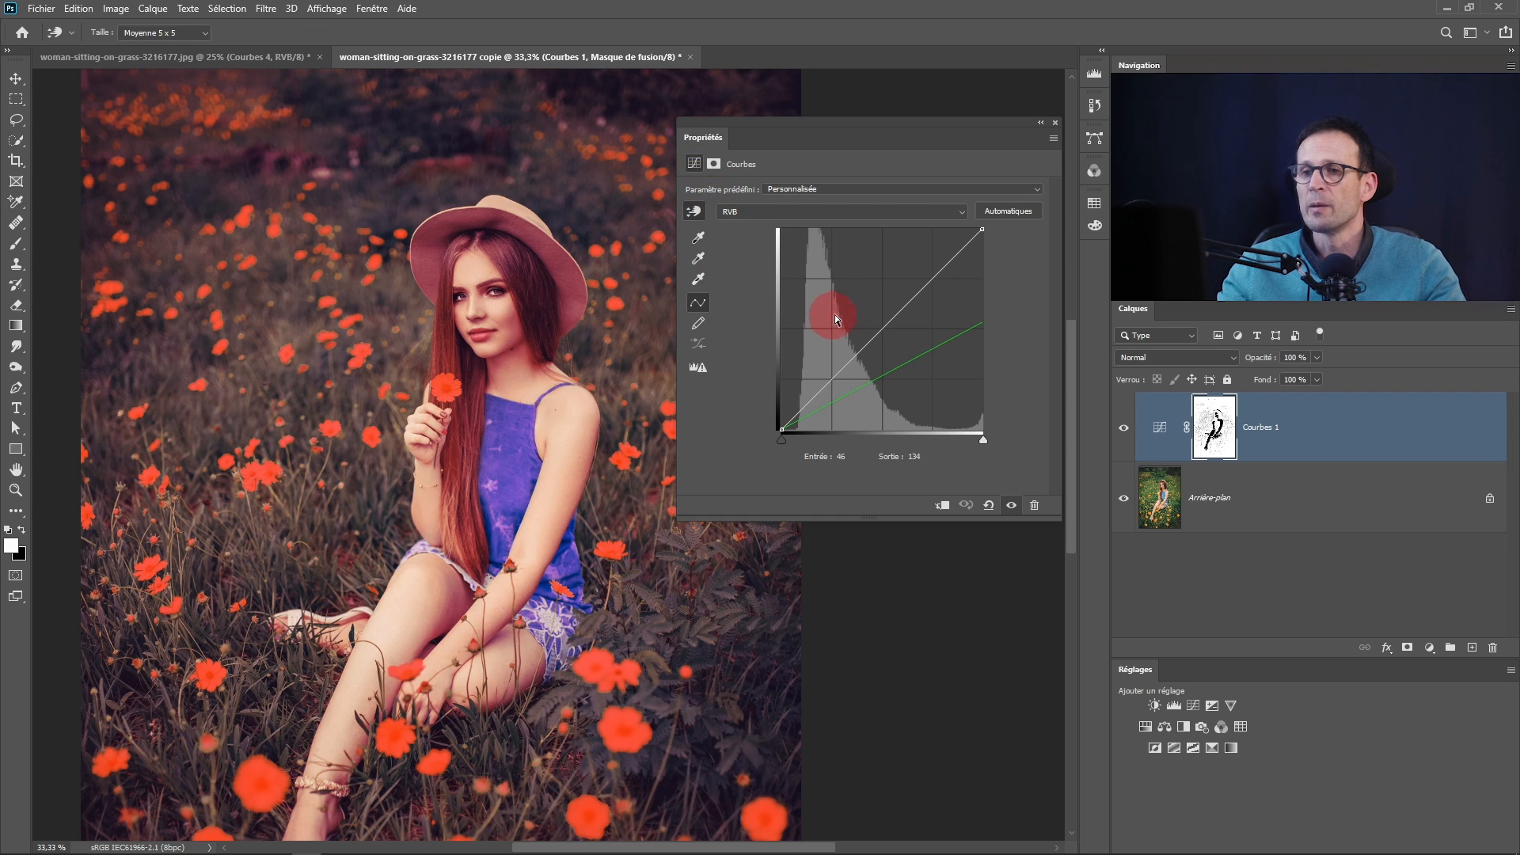
{"action": "left_click_drag", "start_coordinate": [884, 140], "coordinate": [897, 120]}
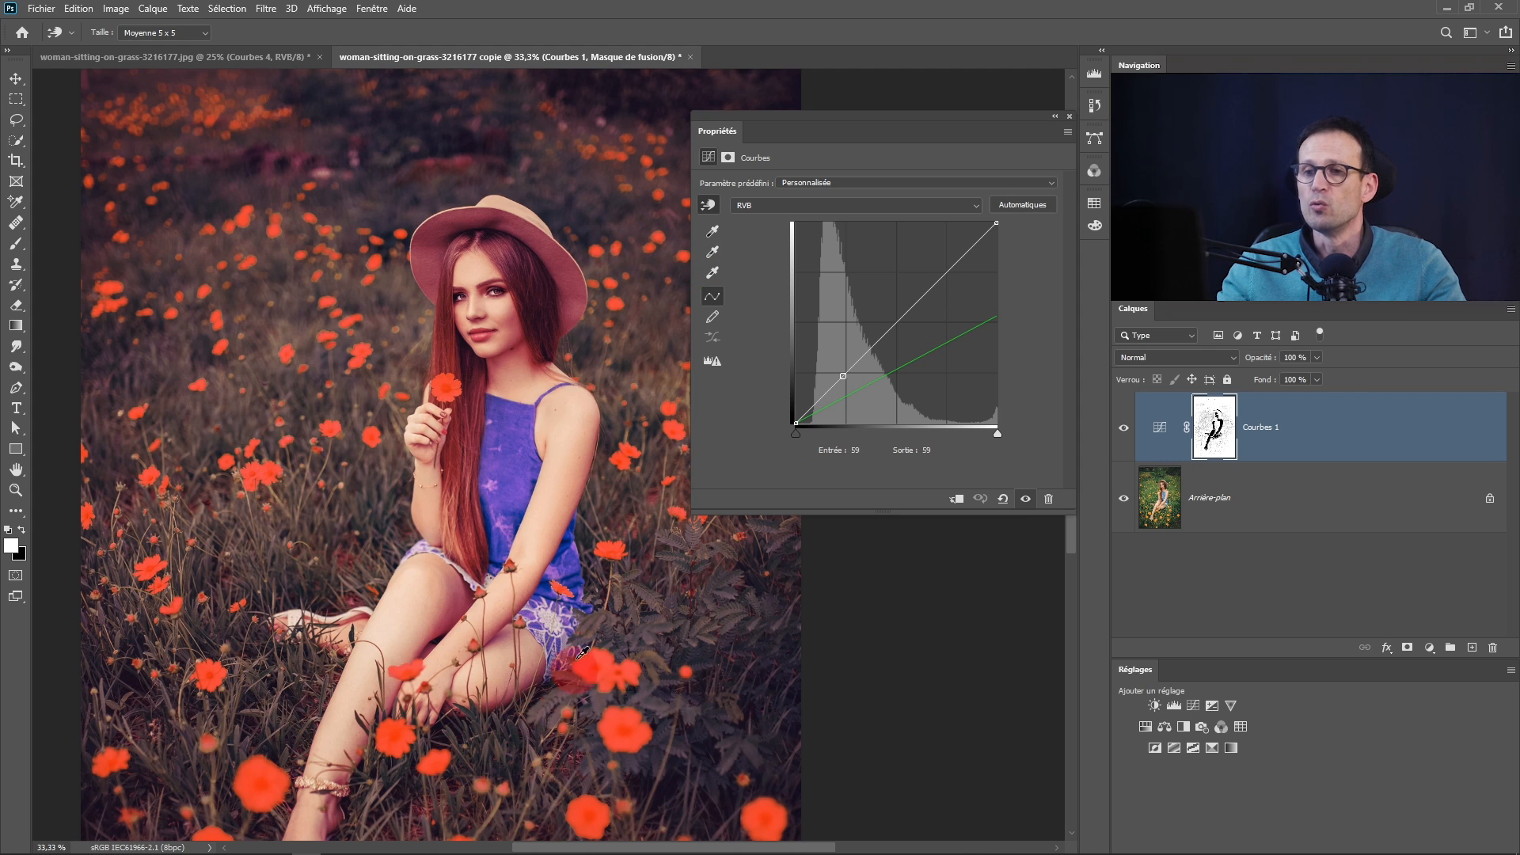
Compare the photo with the Curves adjustment hidden and shown
{"action": "left_click", "coordinate": [404, 564]}
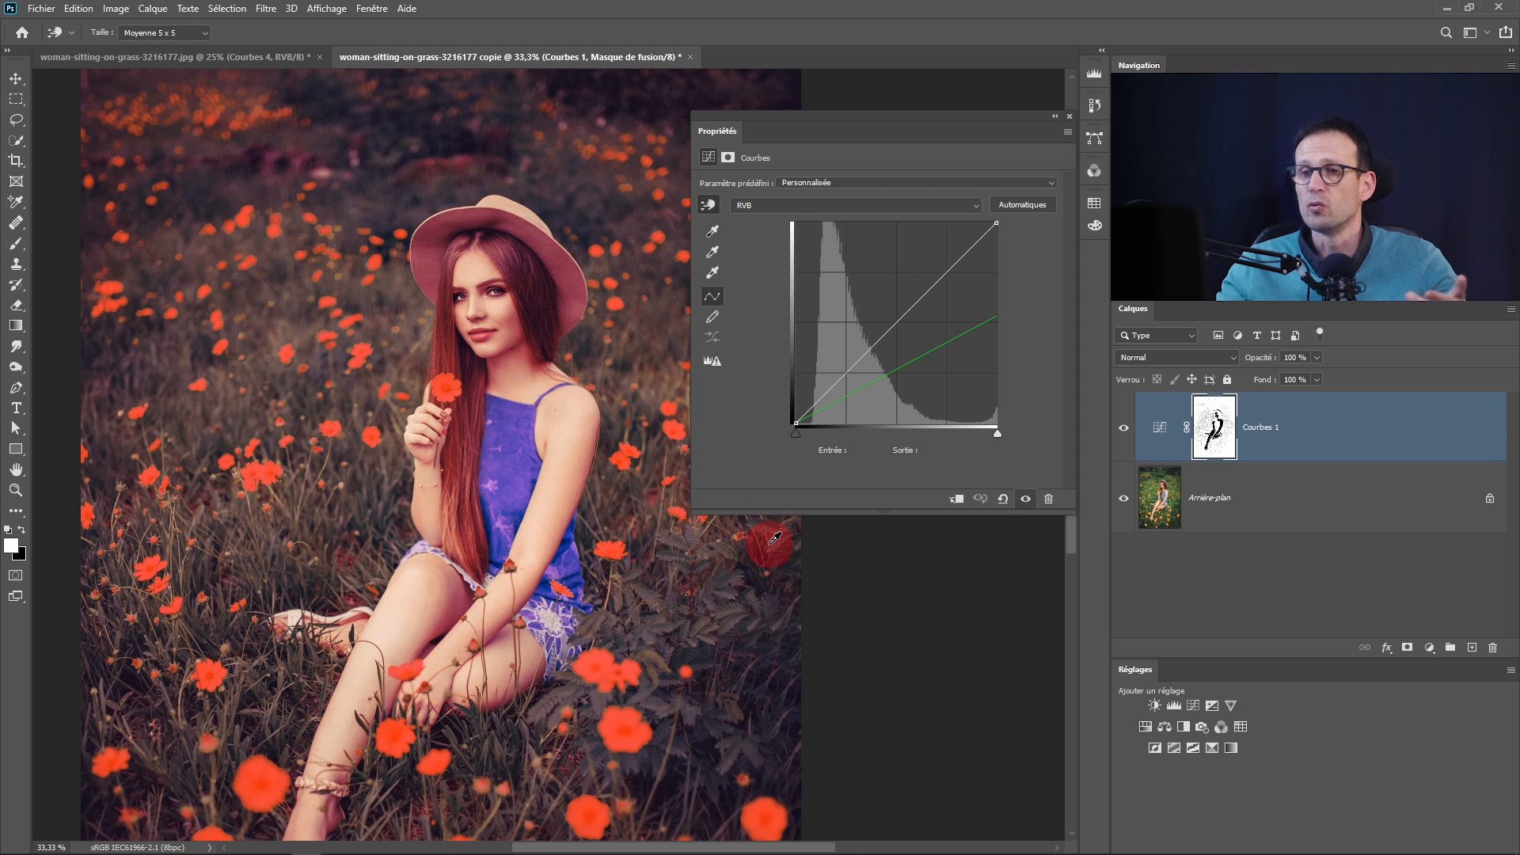
{"action": "left_click", "coordinate": [1027, 502]}
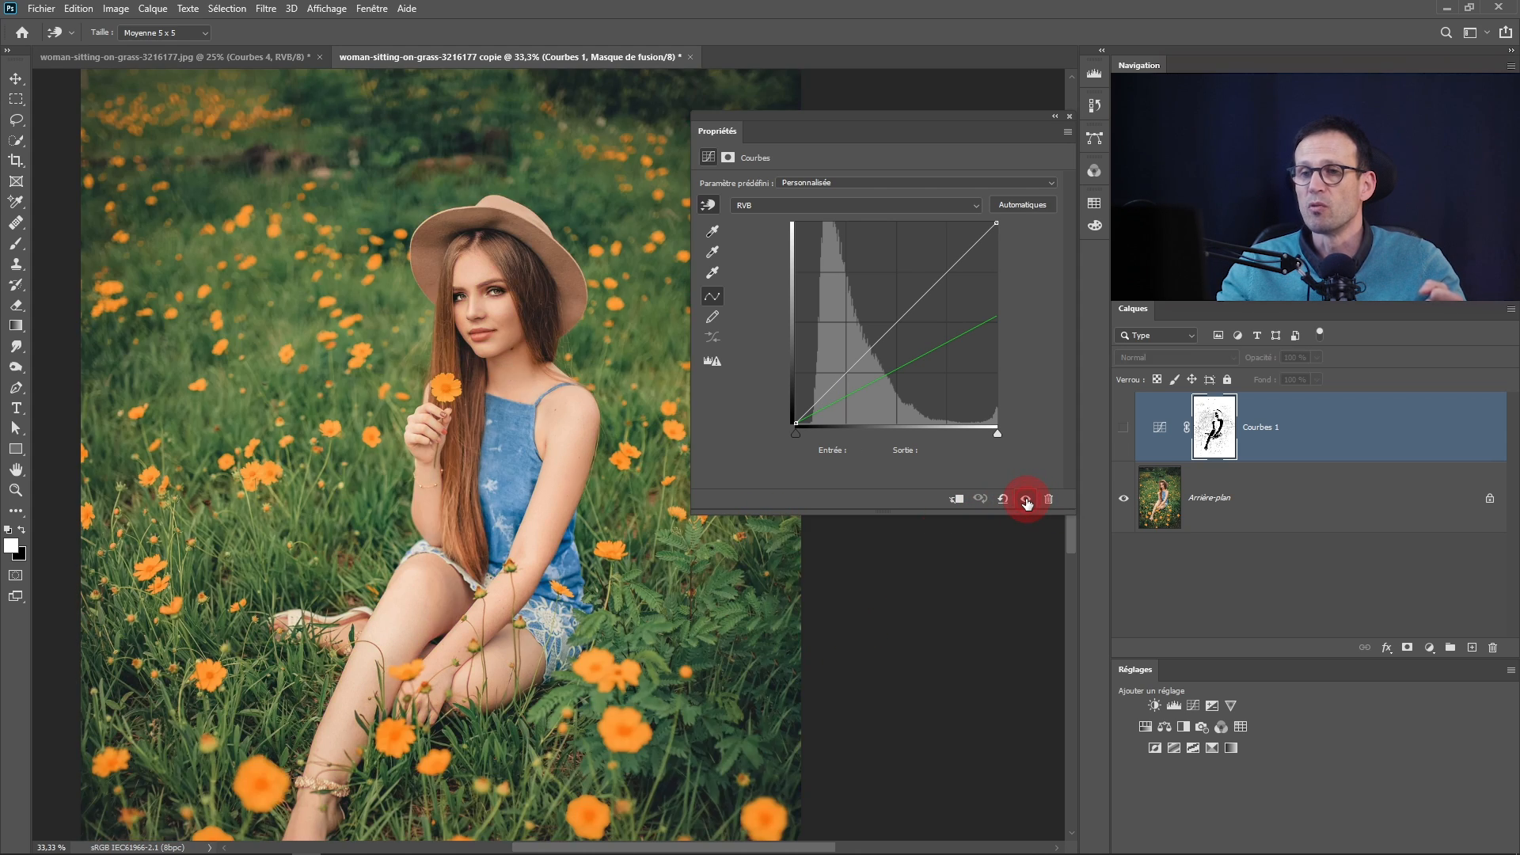
{"action": "left_click", "coordinate": [1027, 502]}
{"action": "left_click", "coordinate": [1025, 503]}
{"action": "left_click", "coordinate": [1025, 503]}
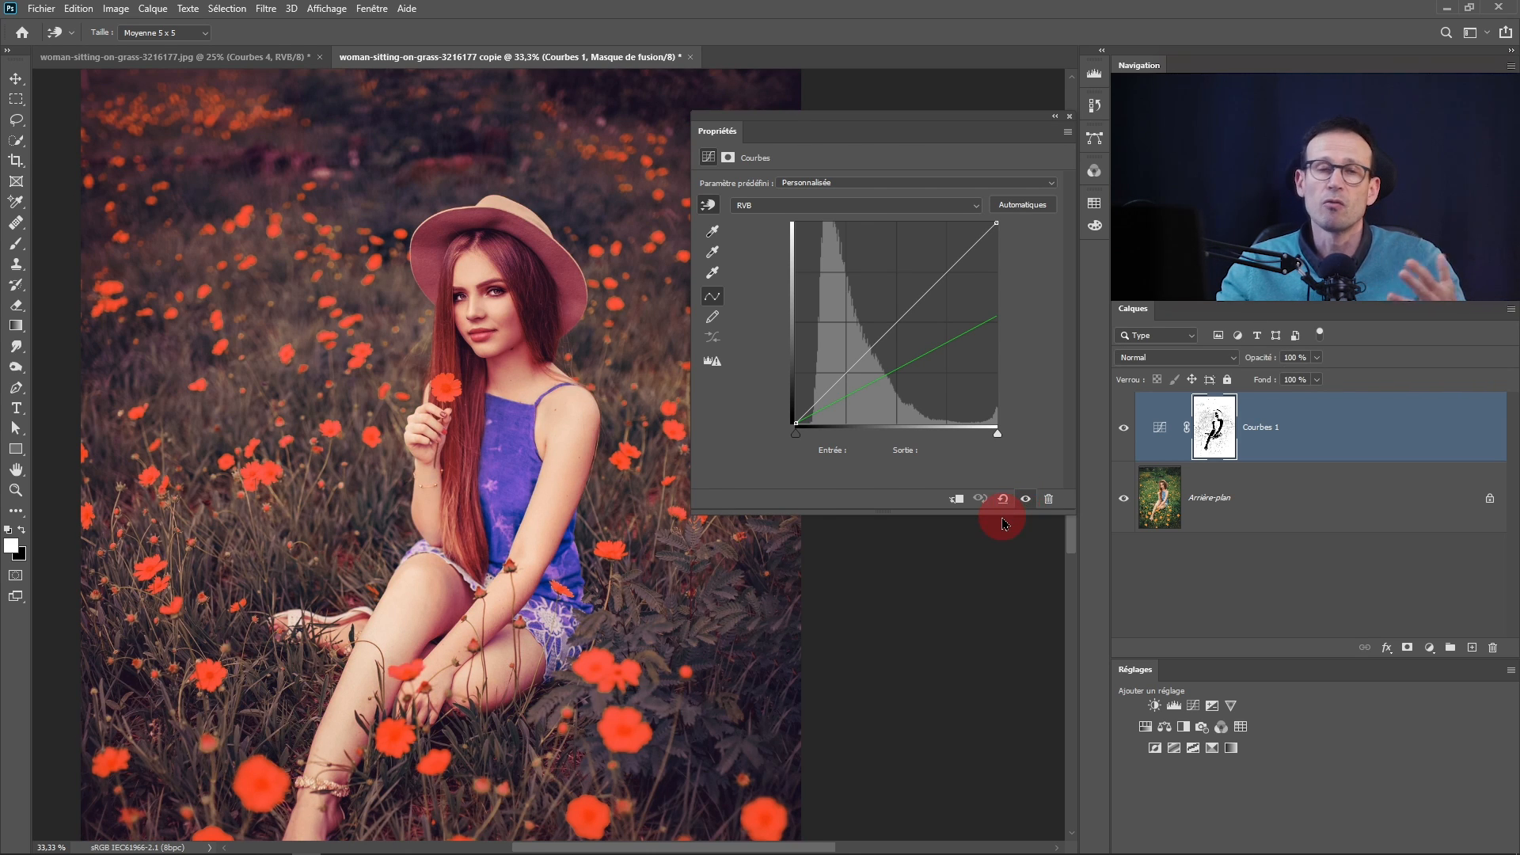
Lower the Rouge curve's white point output to slightly below half and the Vert curve's white point output to 127
{"action": "left_click", "coordinate": [785, 207]}
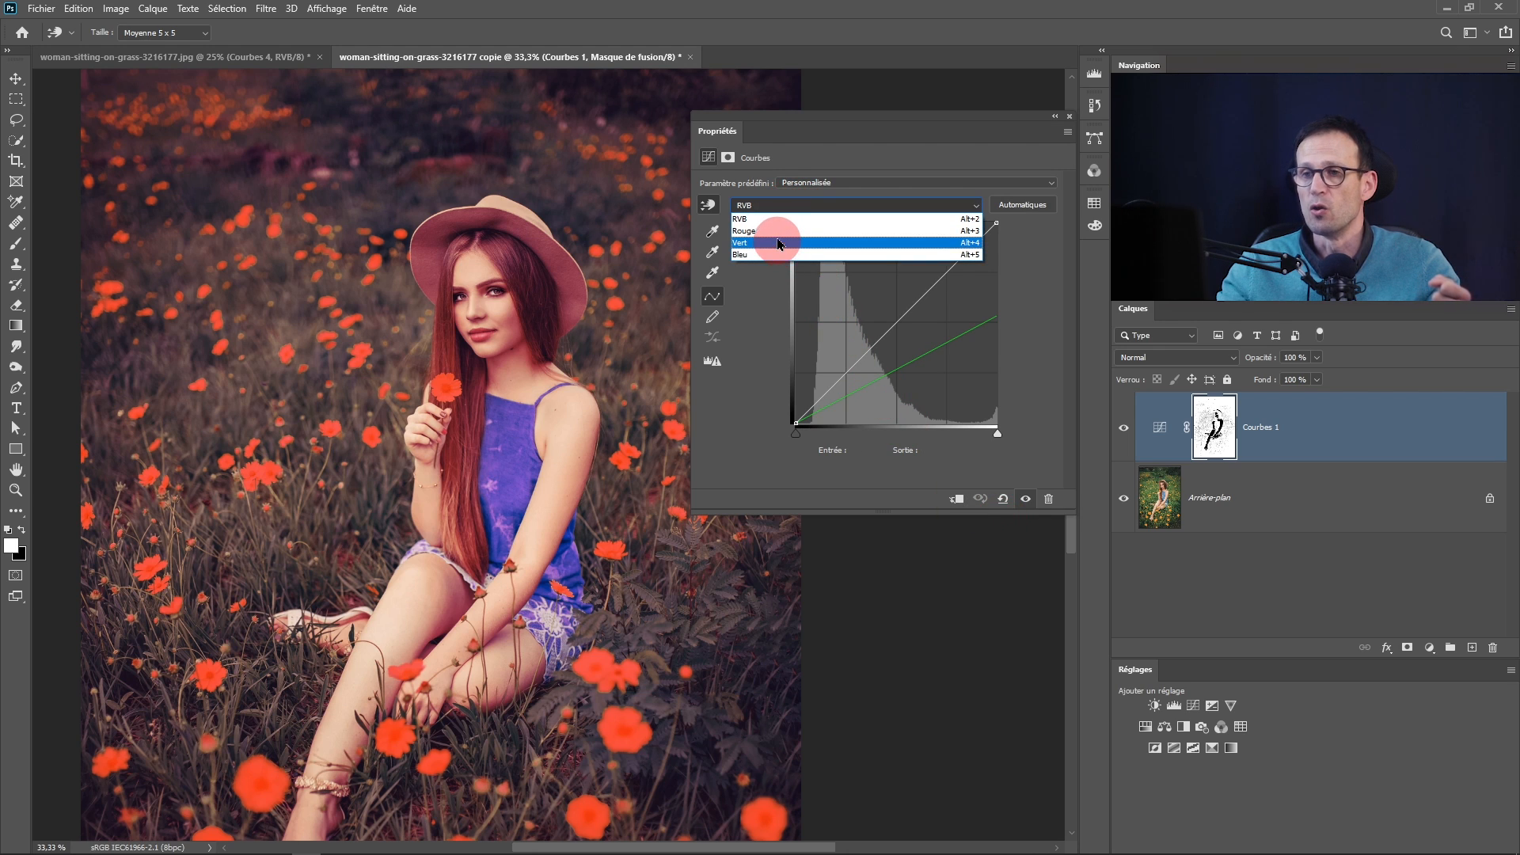
{"action": "left_click", "coordinate": [778, 231]}
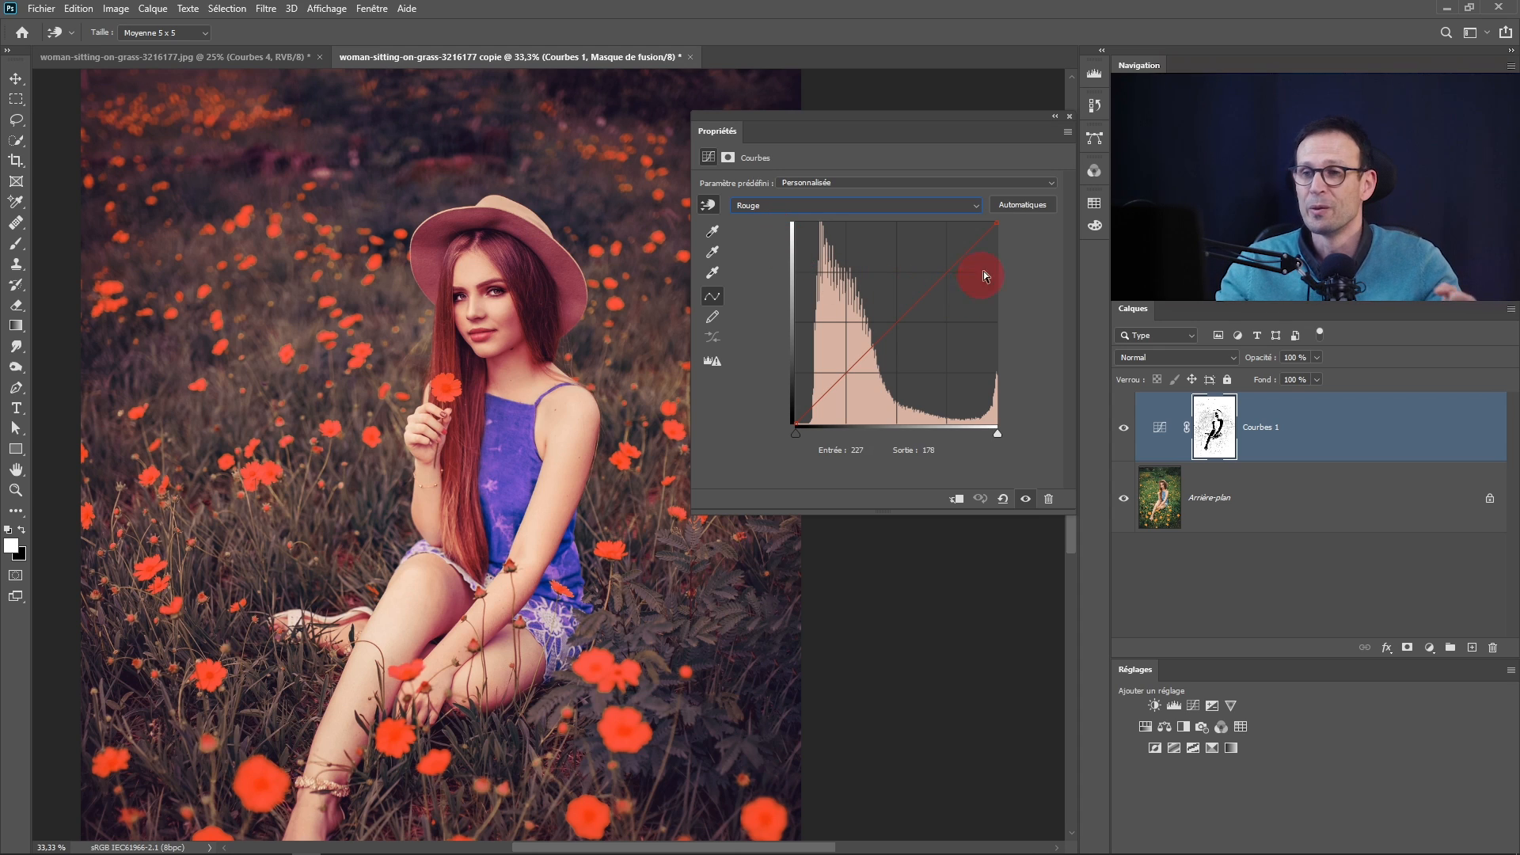
{"action": "left_click", "coordinate": [998, 224]}
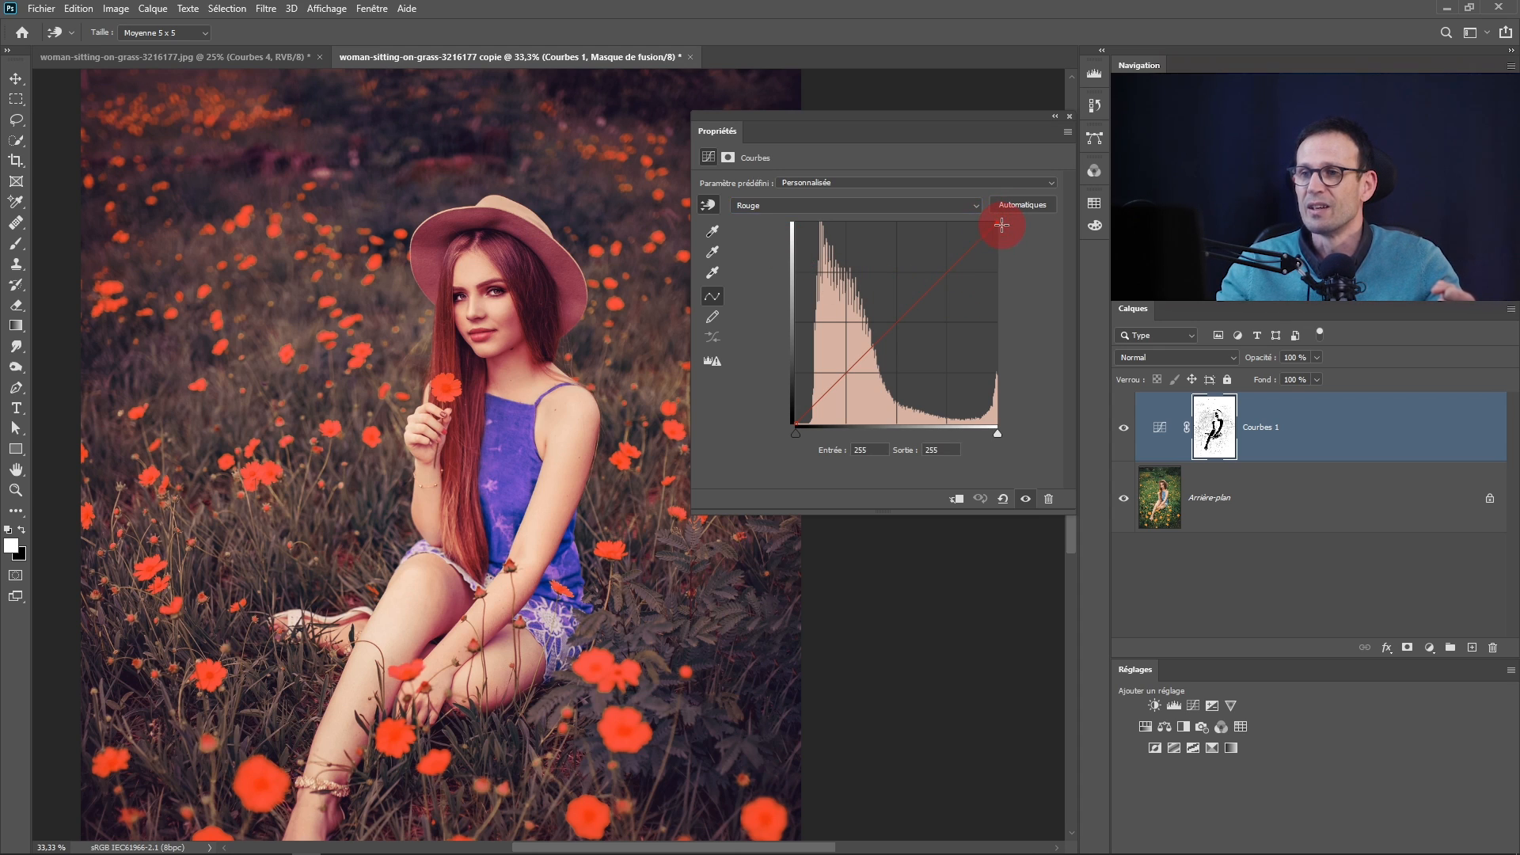
{"action": "left_click_drag", "start_coordinate": [1008, 233], "coordinate": [1008, 258]}
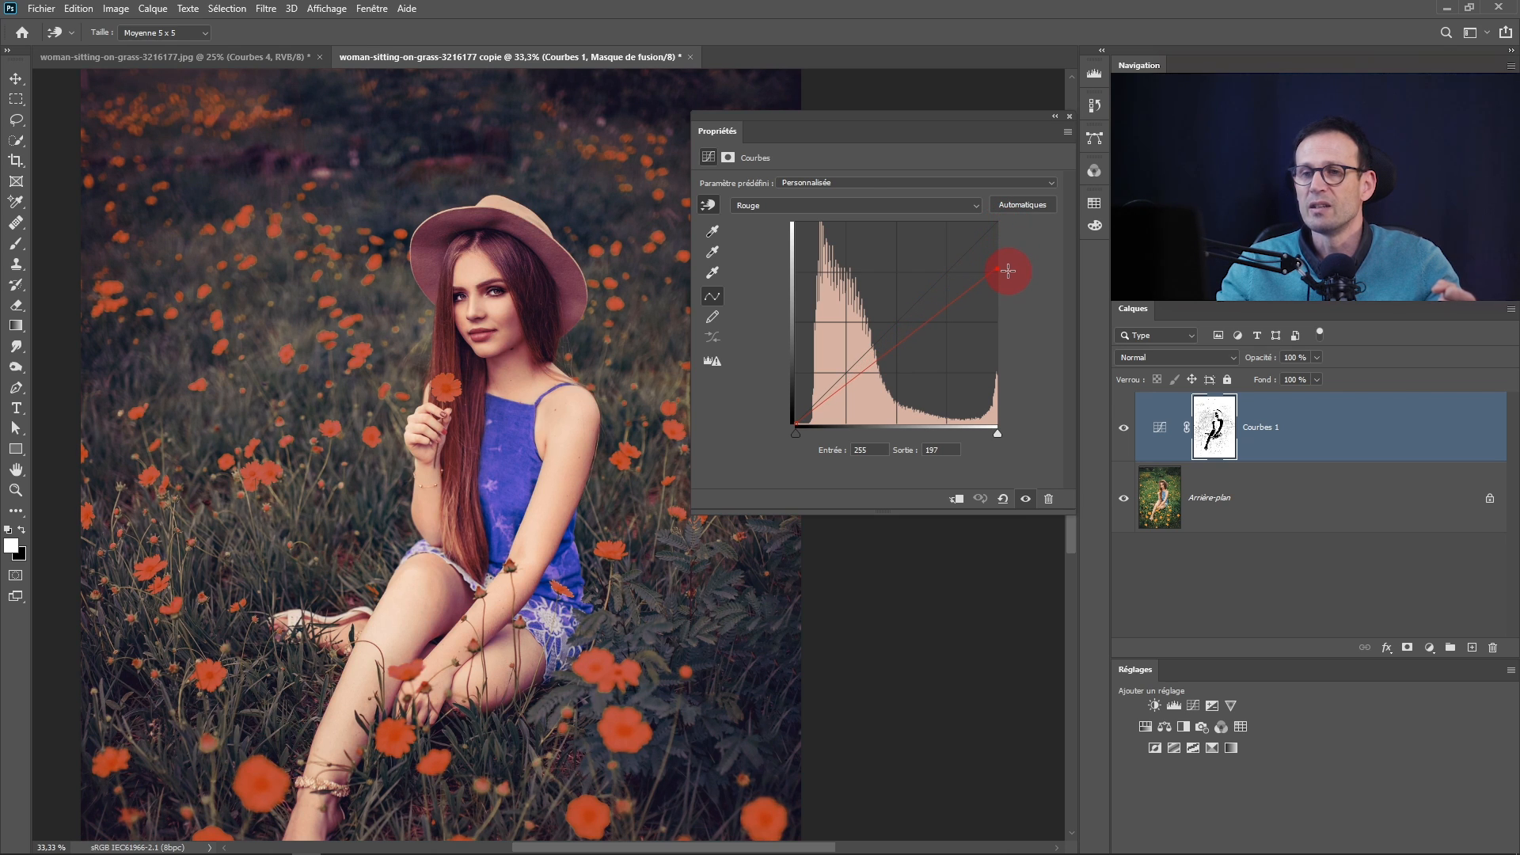
{"action": "left_click_drag", "start_coordinate": [1008, 291], "coordinate": [1020, 341]}
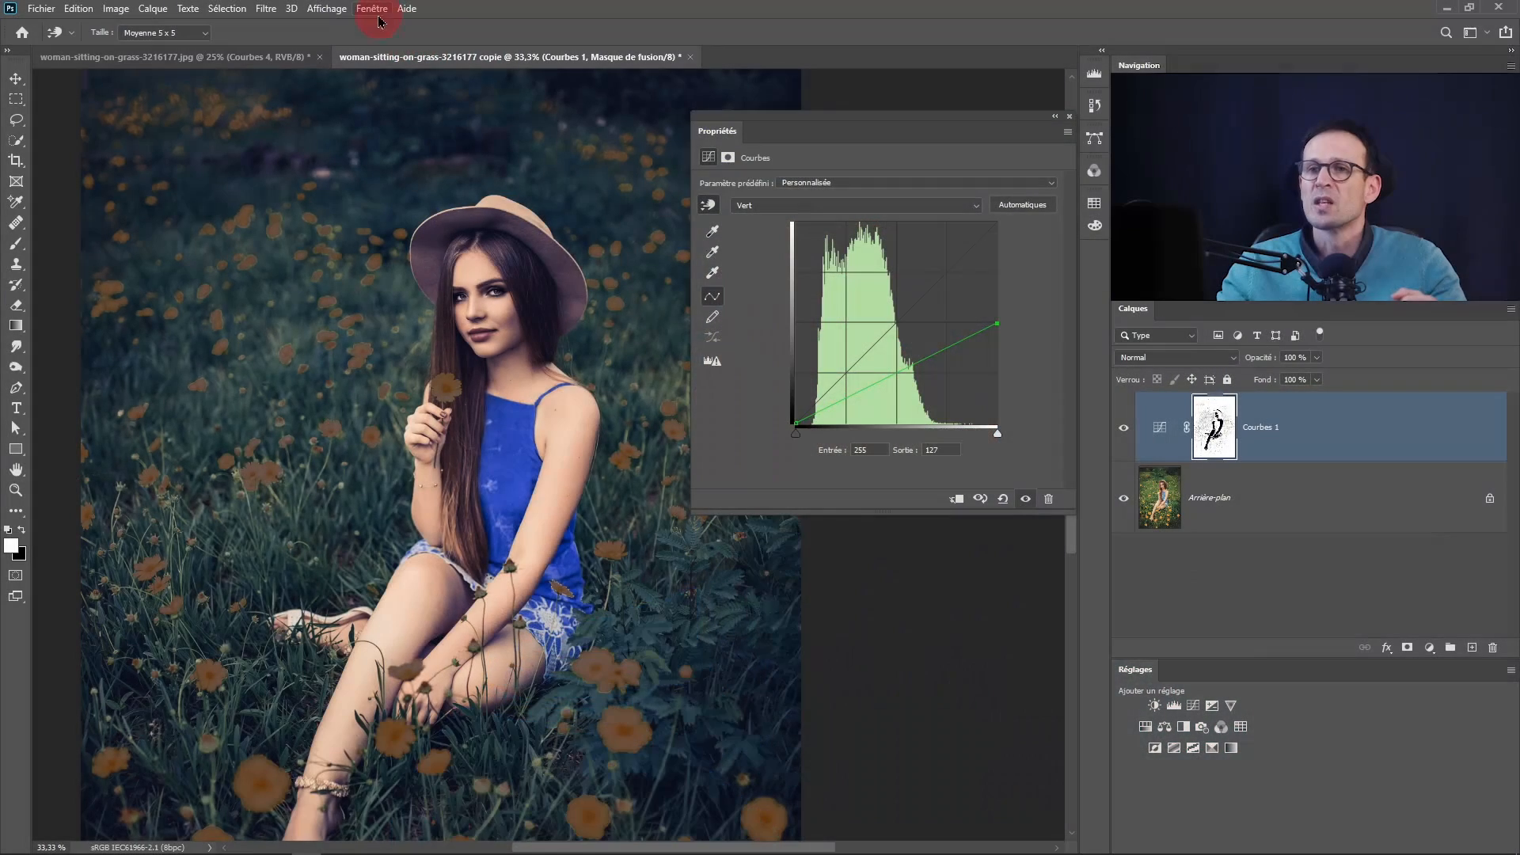
Float the histogram over the photo with all channels displayed and compare it with the Curves adjustment off and on
{"action": "left_click", "coordinate": [371, 11]}
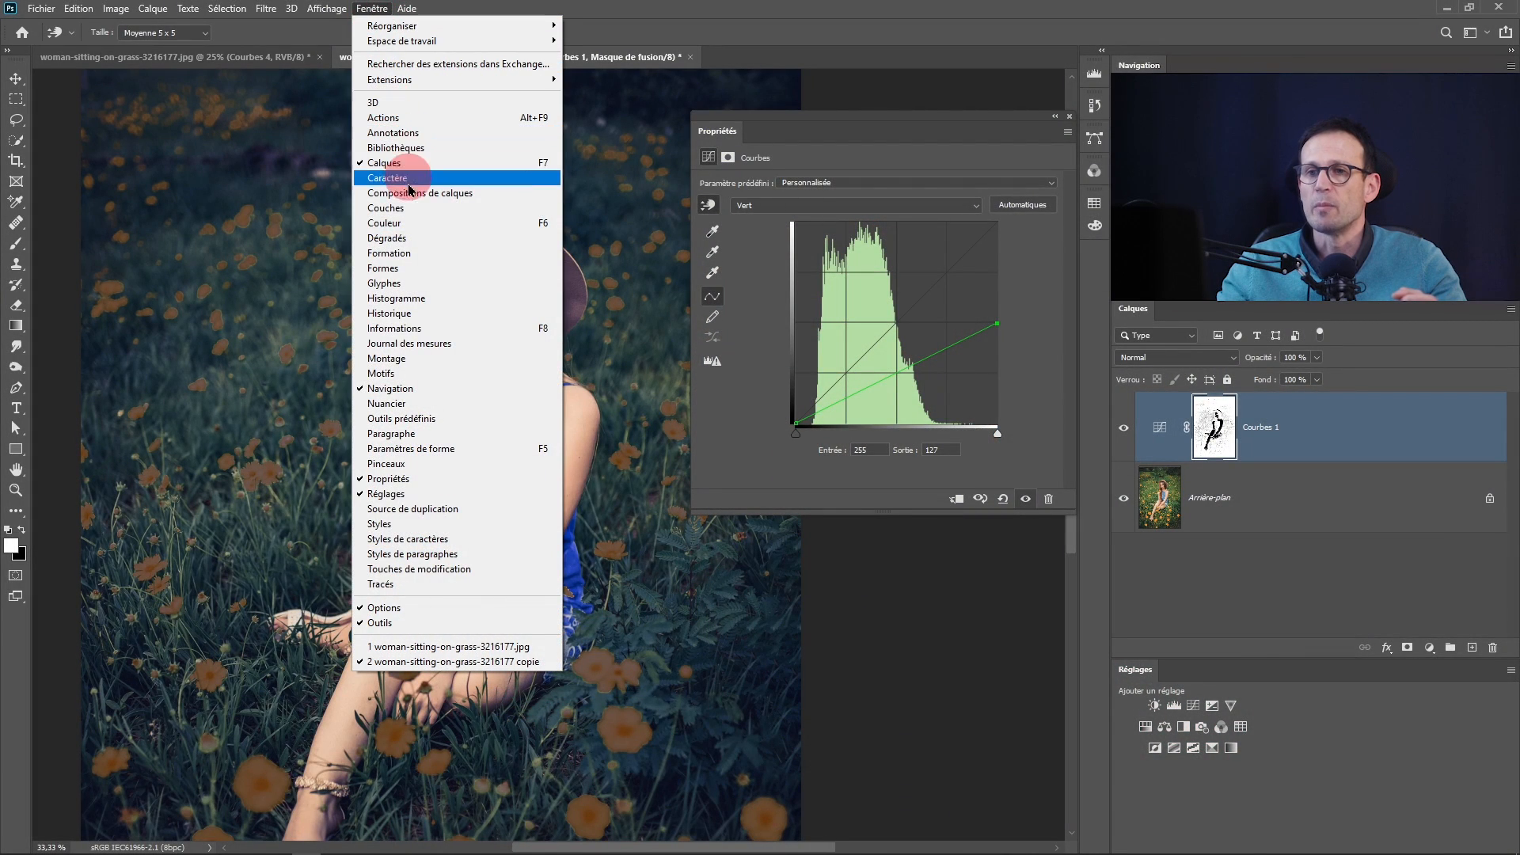
{"action": "left_click", "coordinate": [407, 298]}
{"action": "left_click_drag", "start_coordinate": [958, 94], "coordinate": [145, 199]}
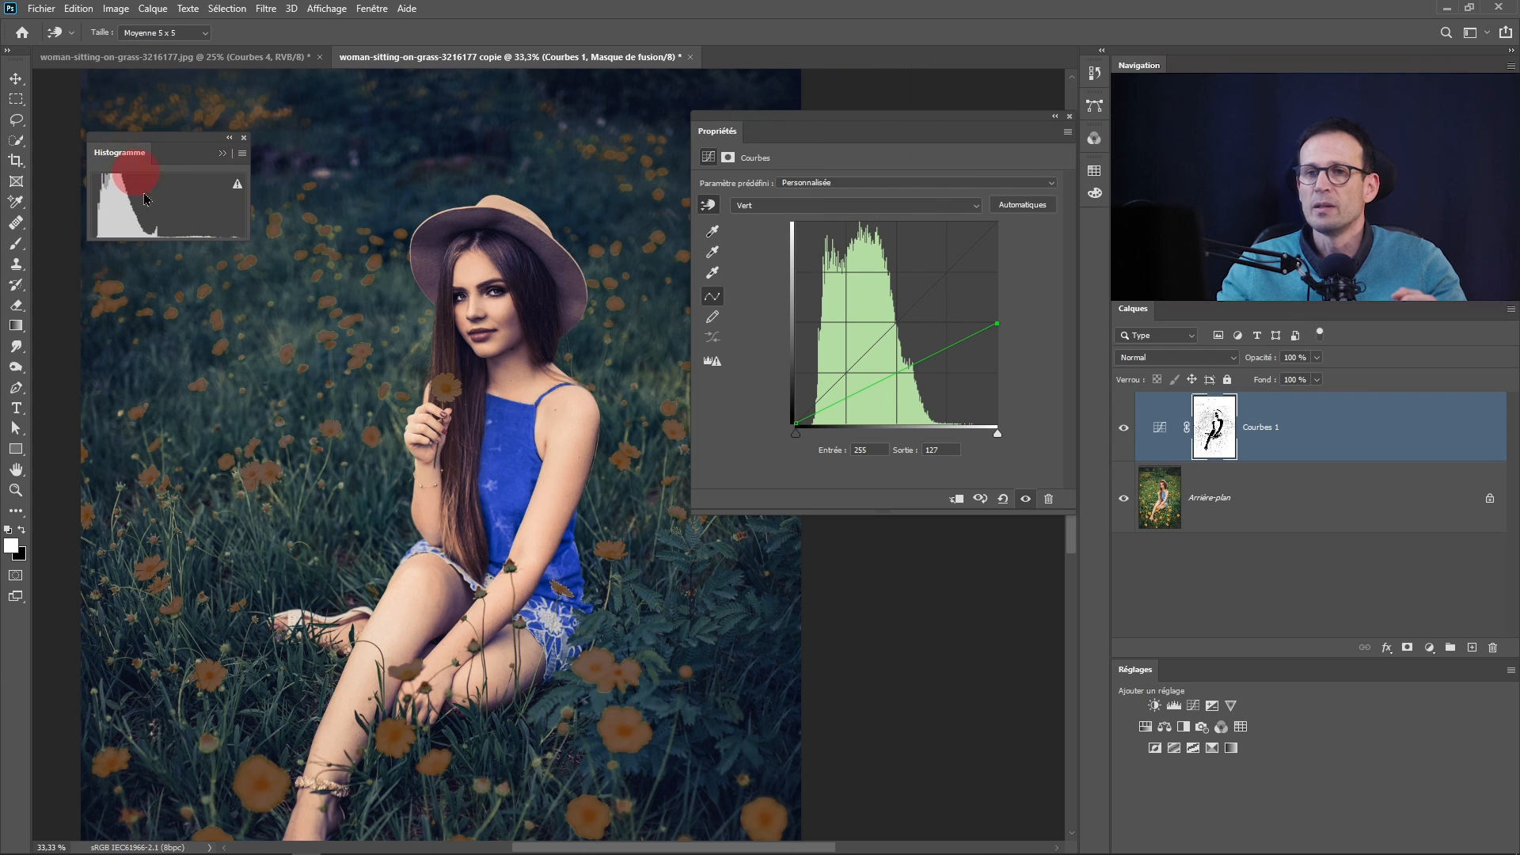
{"action": "left_click", "coordinate": [242, 161]}
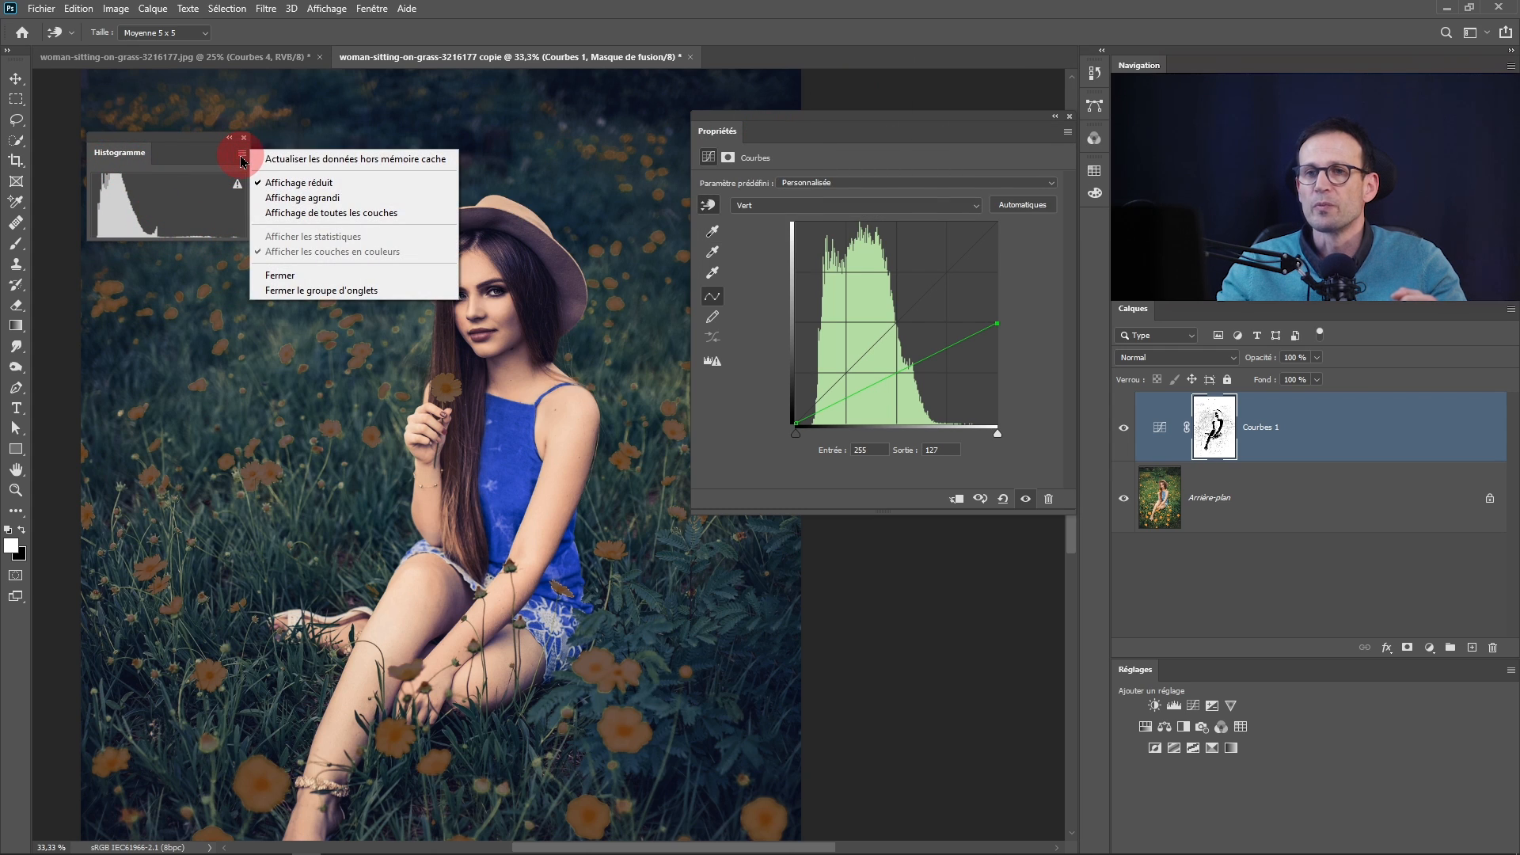
{"action": "left_click", "coordinate": [326, 213]}
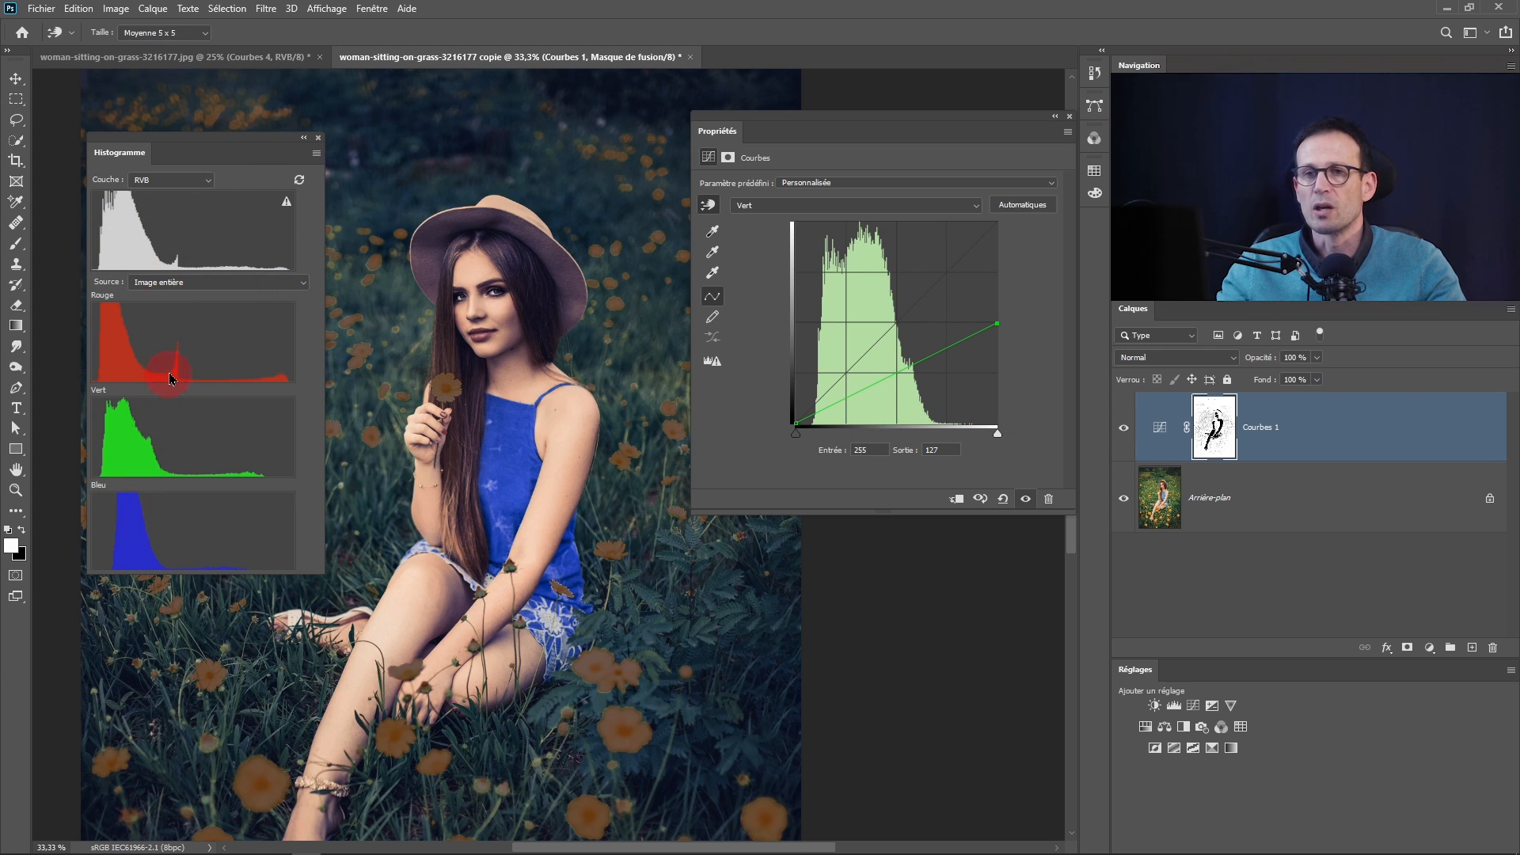
{"action": "left_click", "coordinate": [1026, 502]}
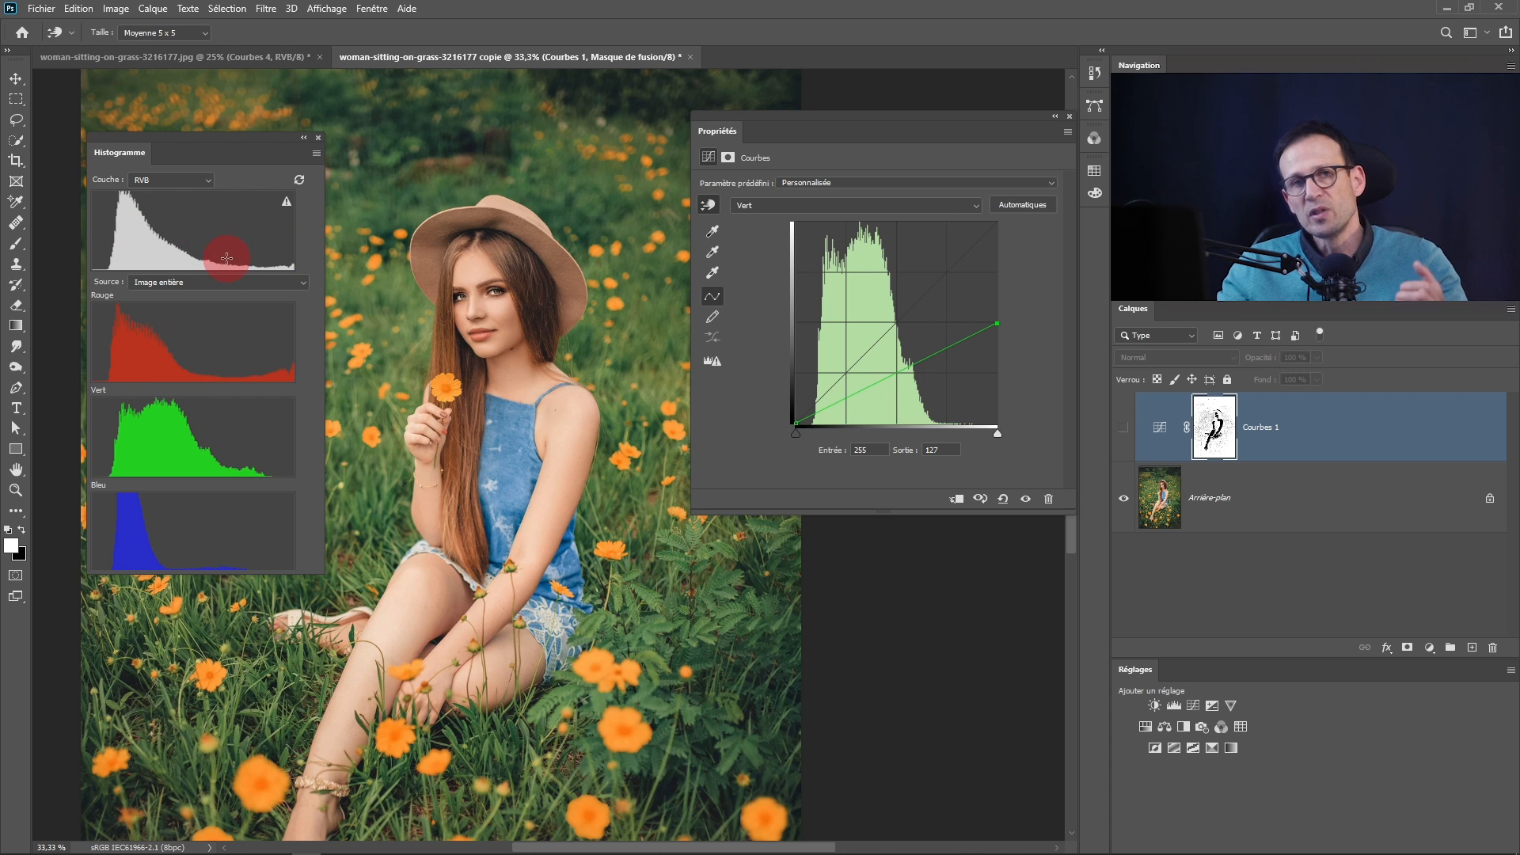
{"action": "left_click", "coordinate": [1026, 501]}
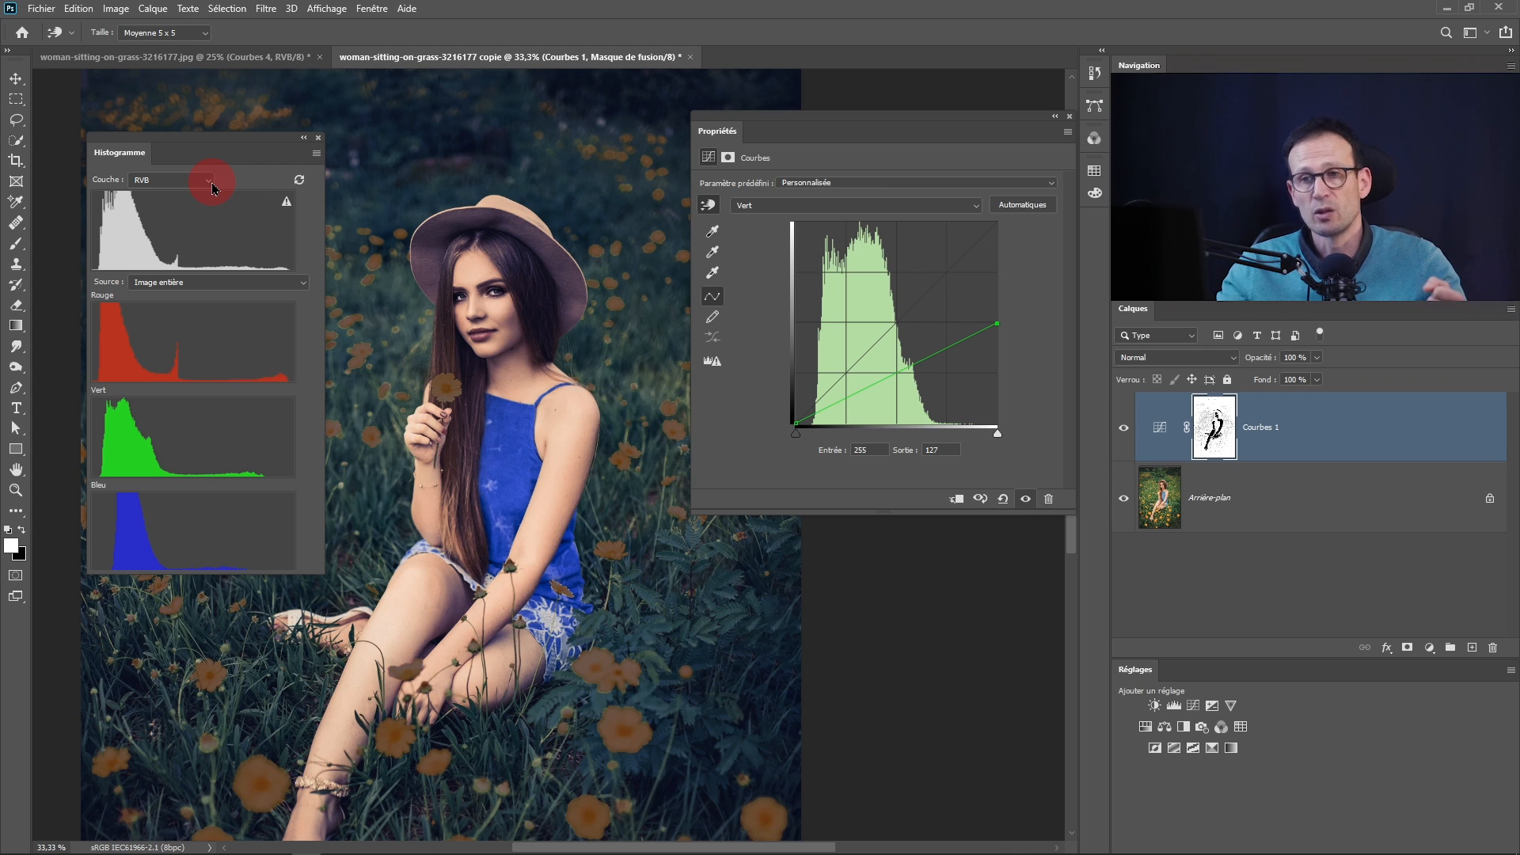
Rename the Curves layer as Couleurs
{"action": "left_click", "coordinate": [1262, 433]}
{"action": "double_click", "coordinate": [1262, 430]}
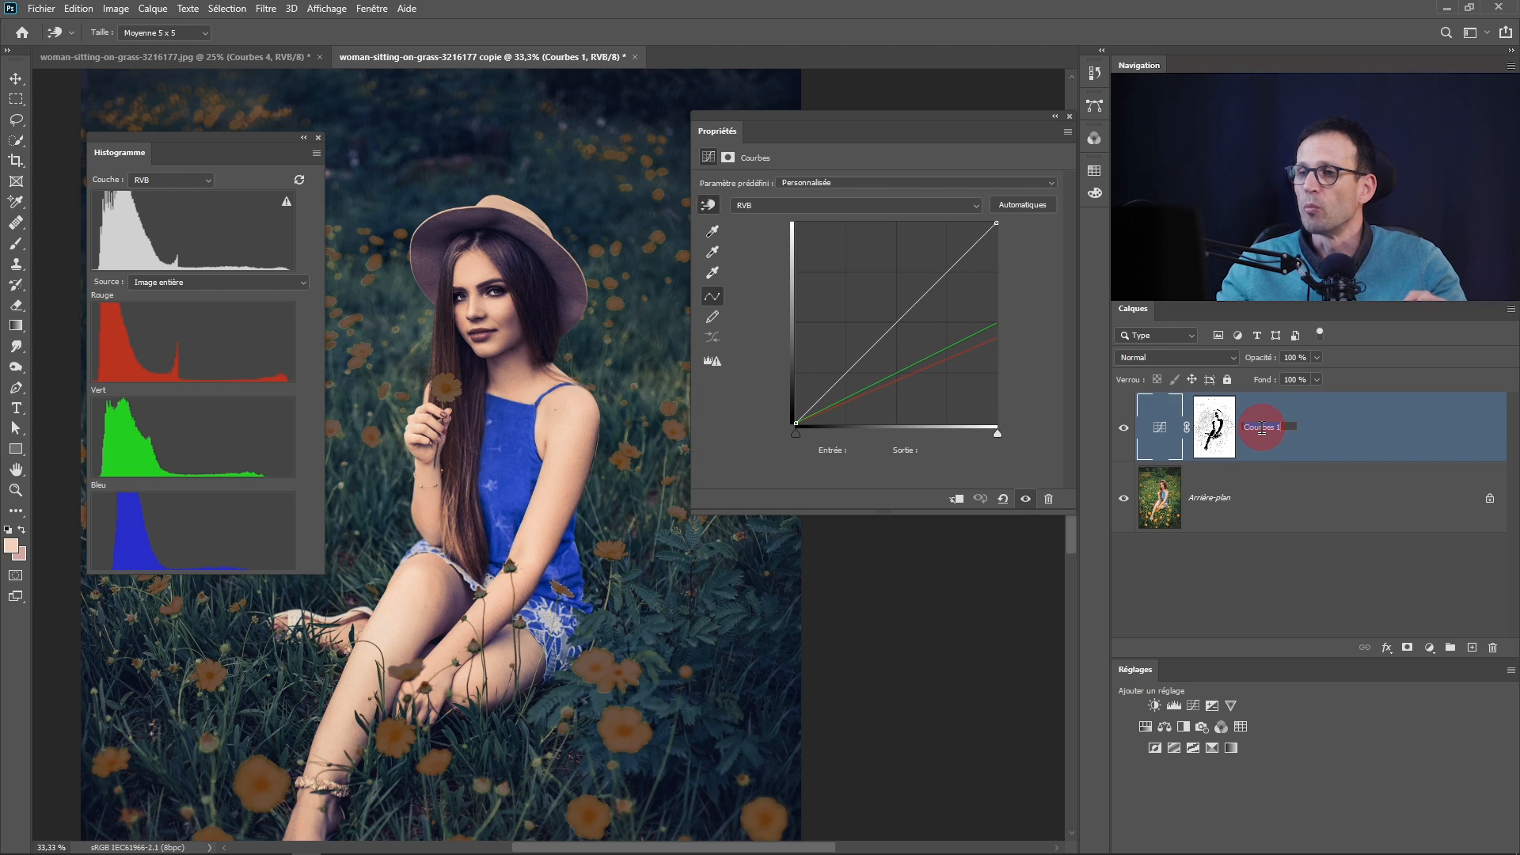
{"action": "type", "text": "Couleurs"}
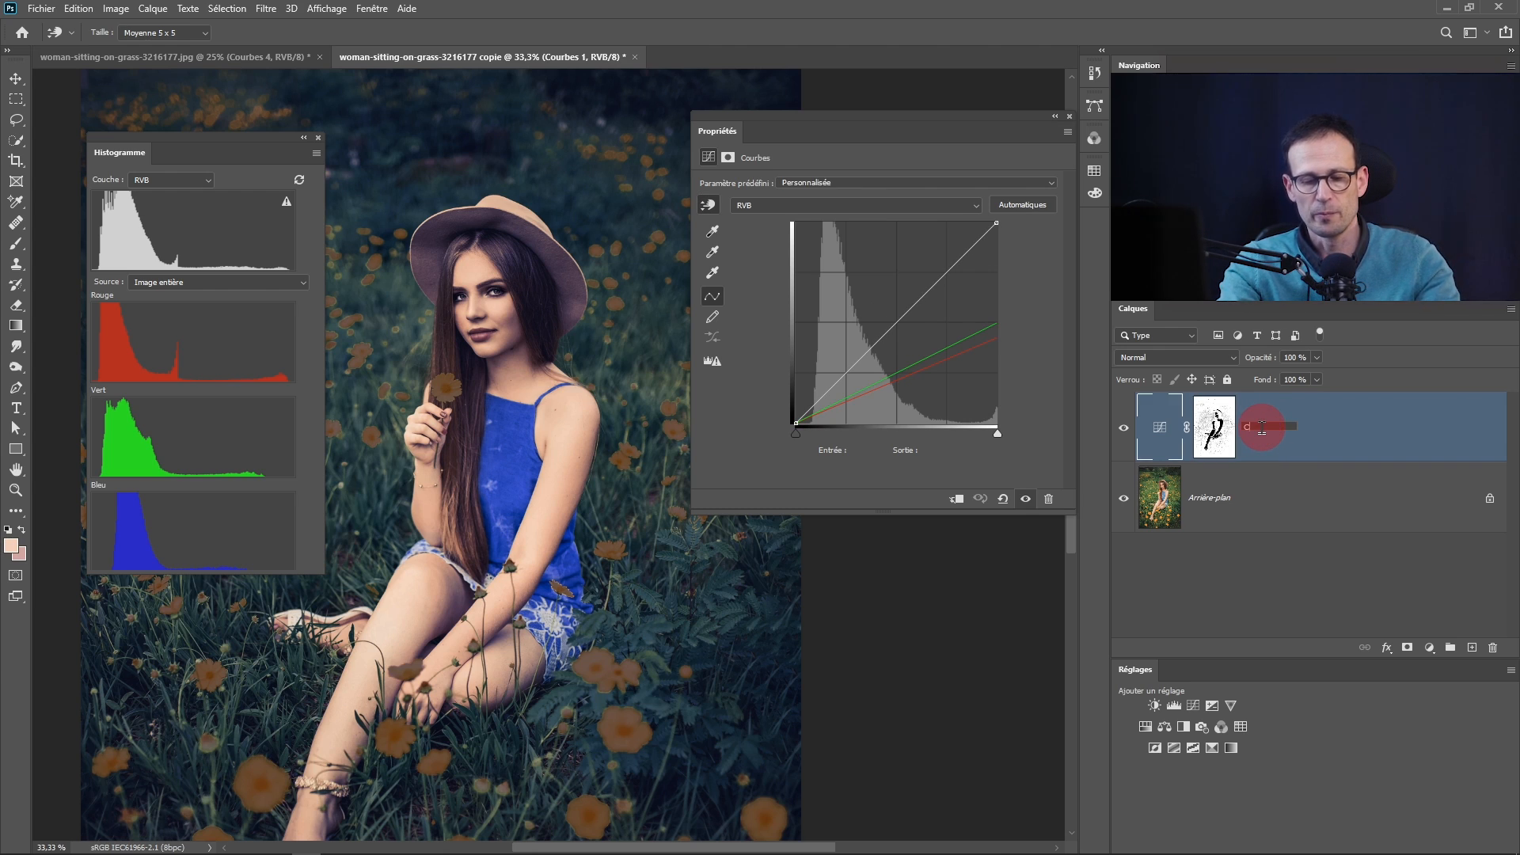
{"action": "key", "text": "Return"}
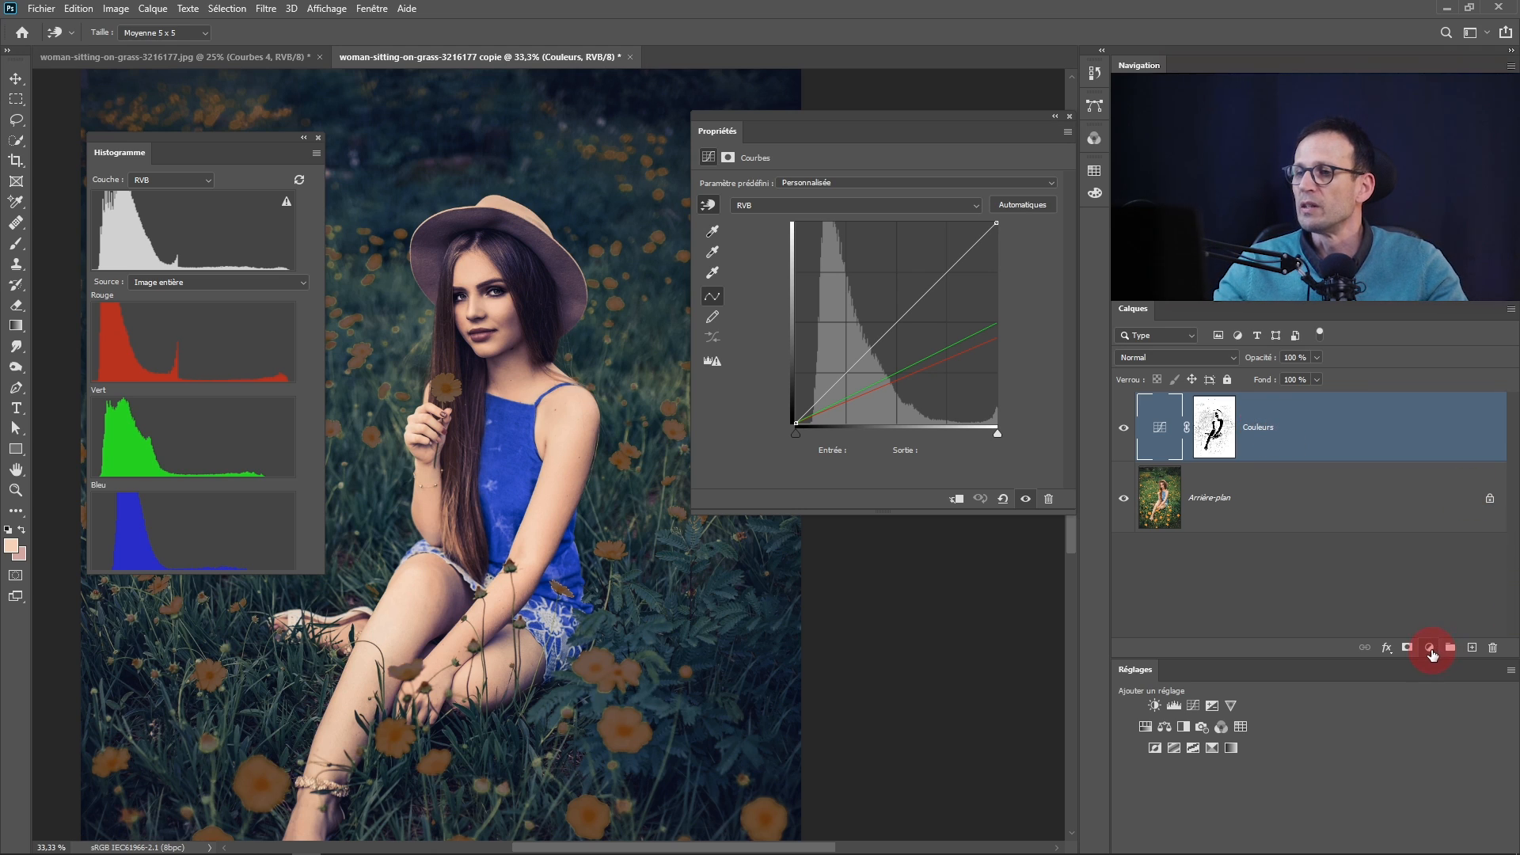
Add a second Curves adjustment layer above Couleurs and name it Luminosité
{"action": "left_click", "coordinate": [1432, 650]}
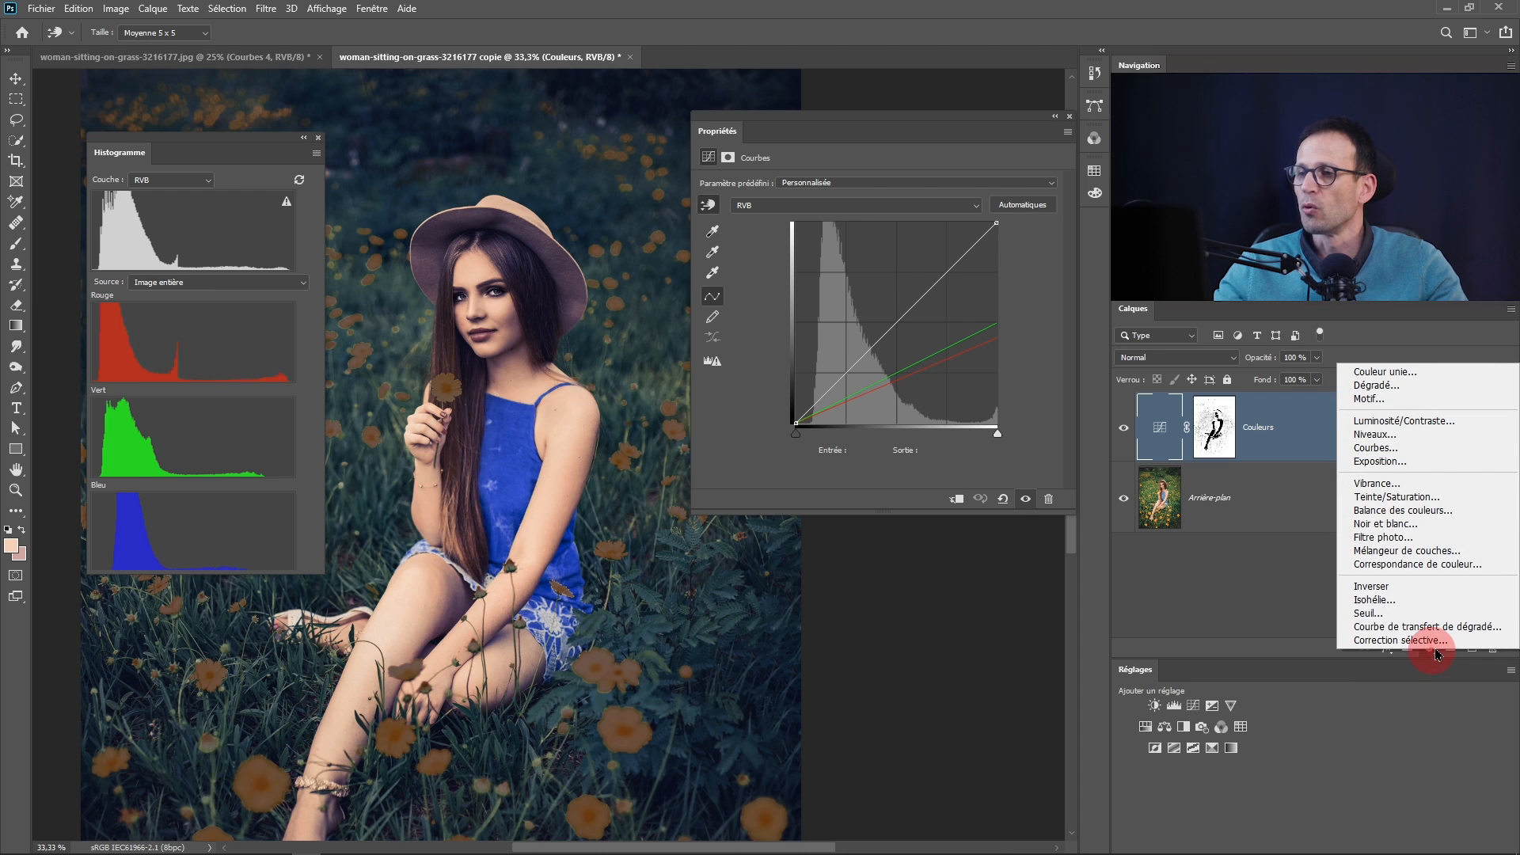
{"action": "left_click", "coordinate": [1401, 448]}
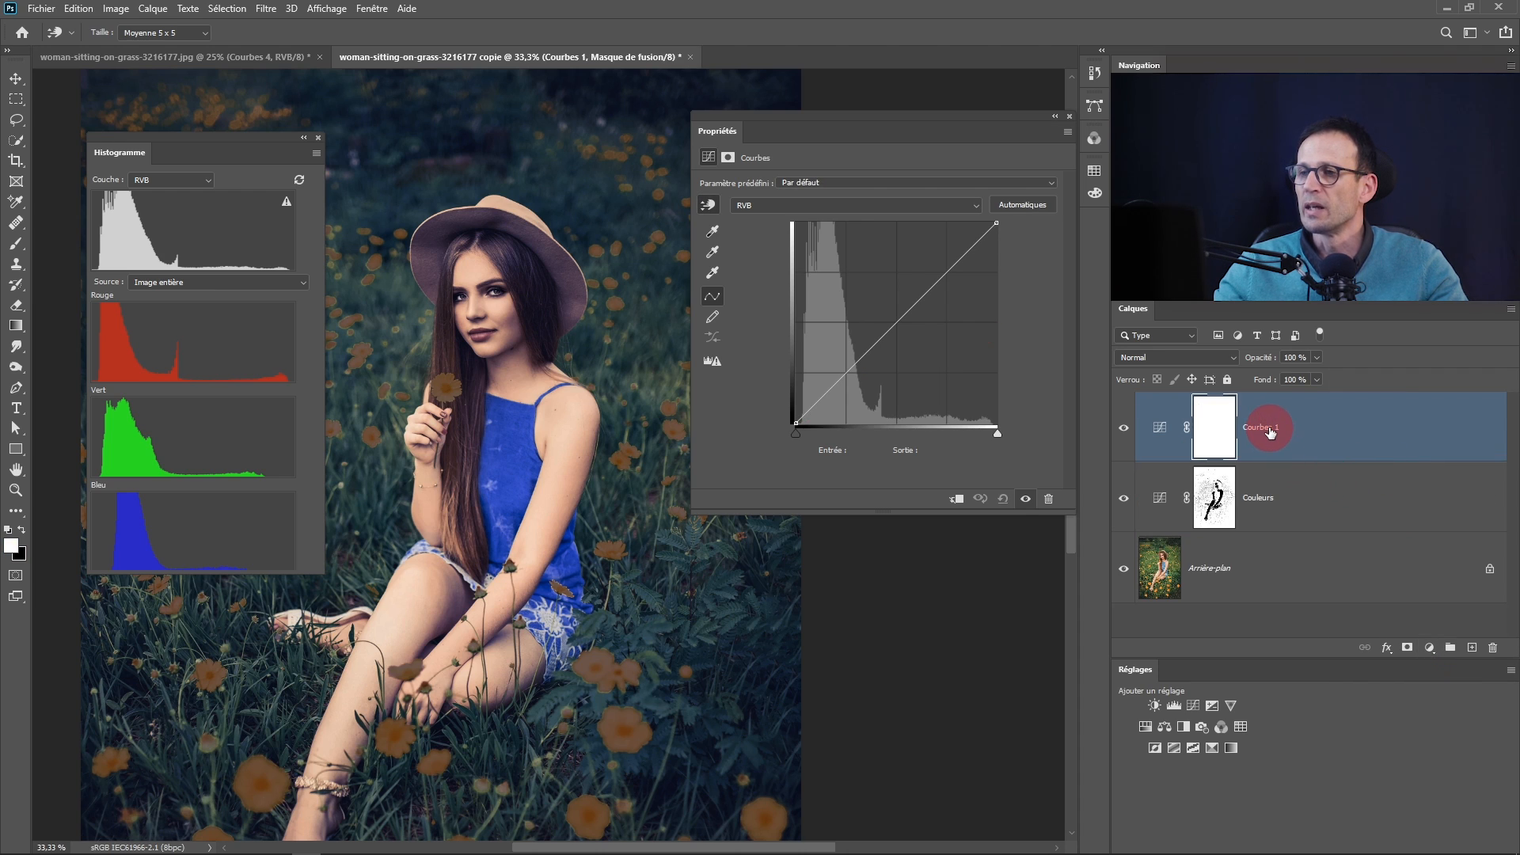
{"action": "double_click", "coordinate": [1272, 429]}
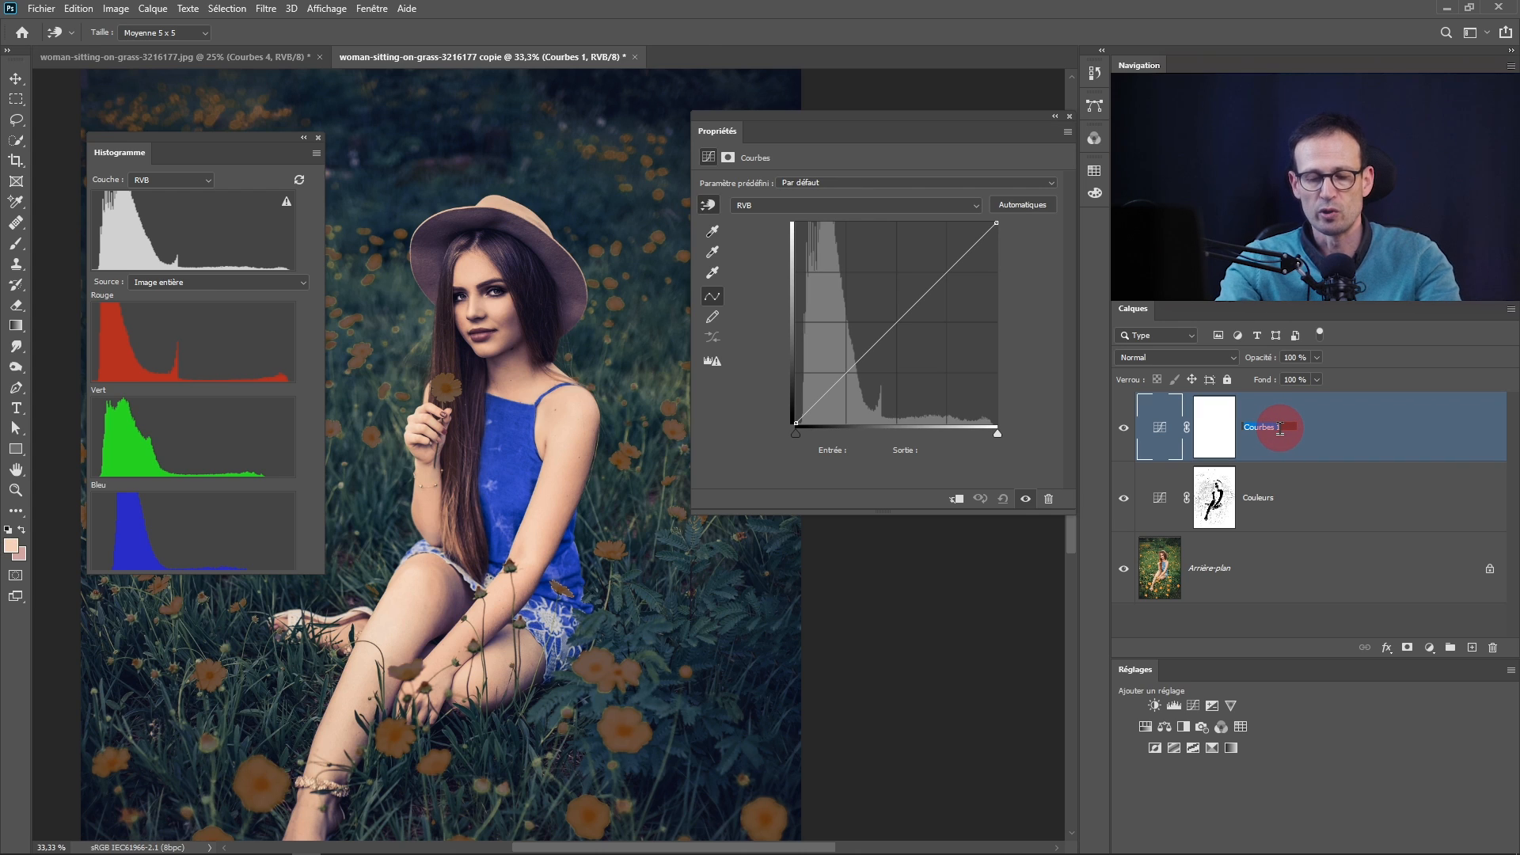
{"action": "type", "text": "L"}
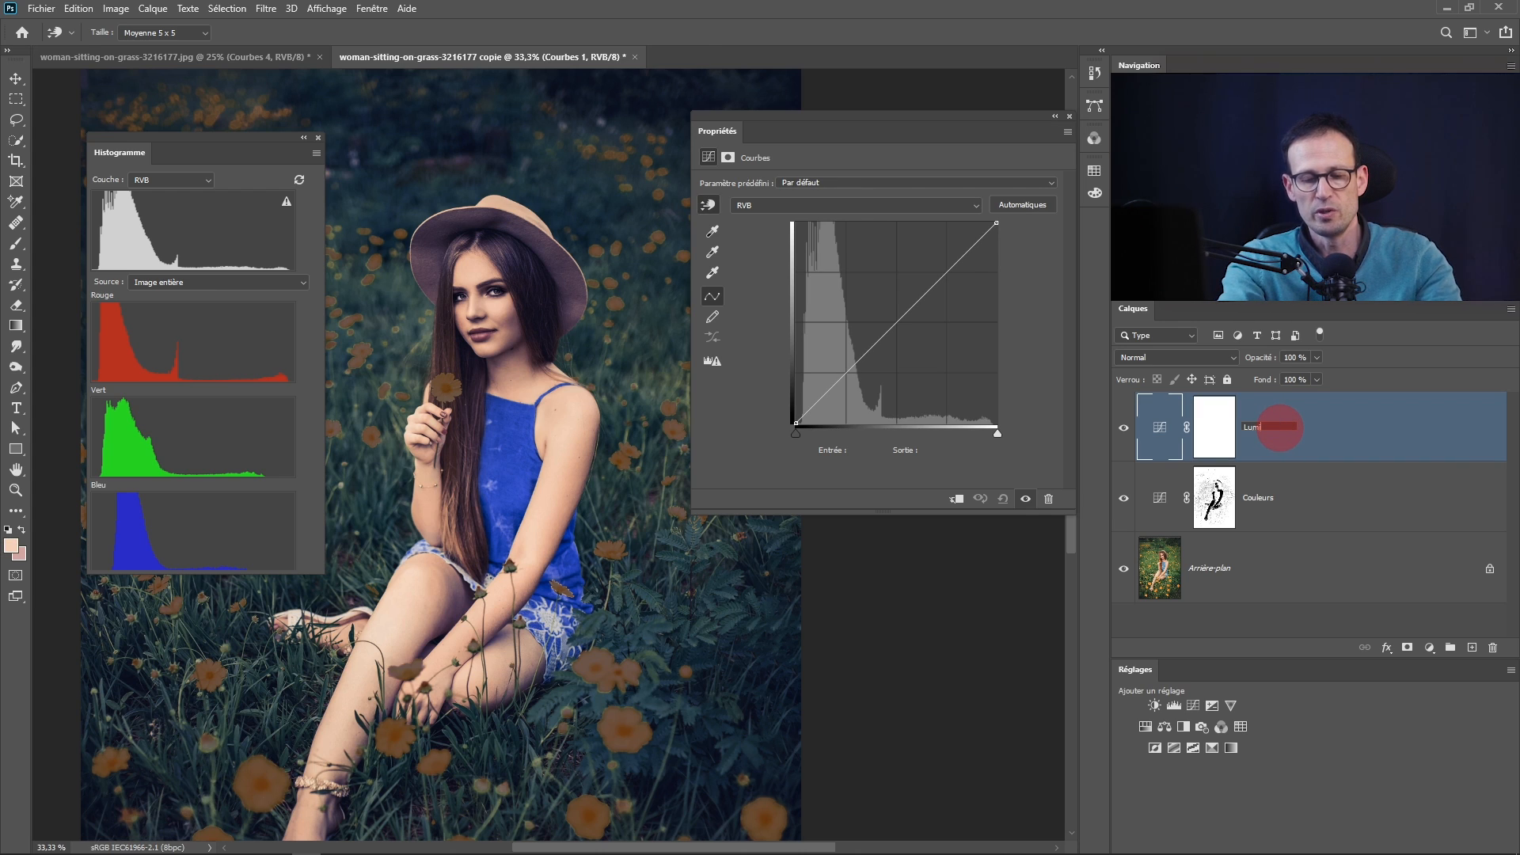
{"action": "type", "text": "uminosité"}
{"action": "key", "text": "Return"}
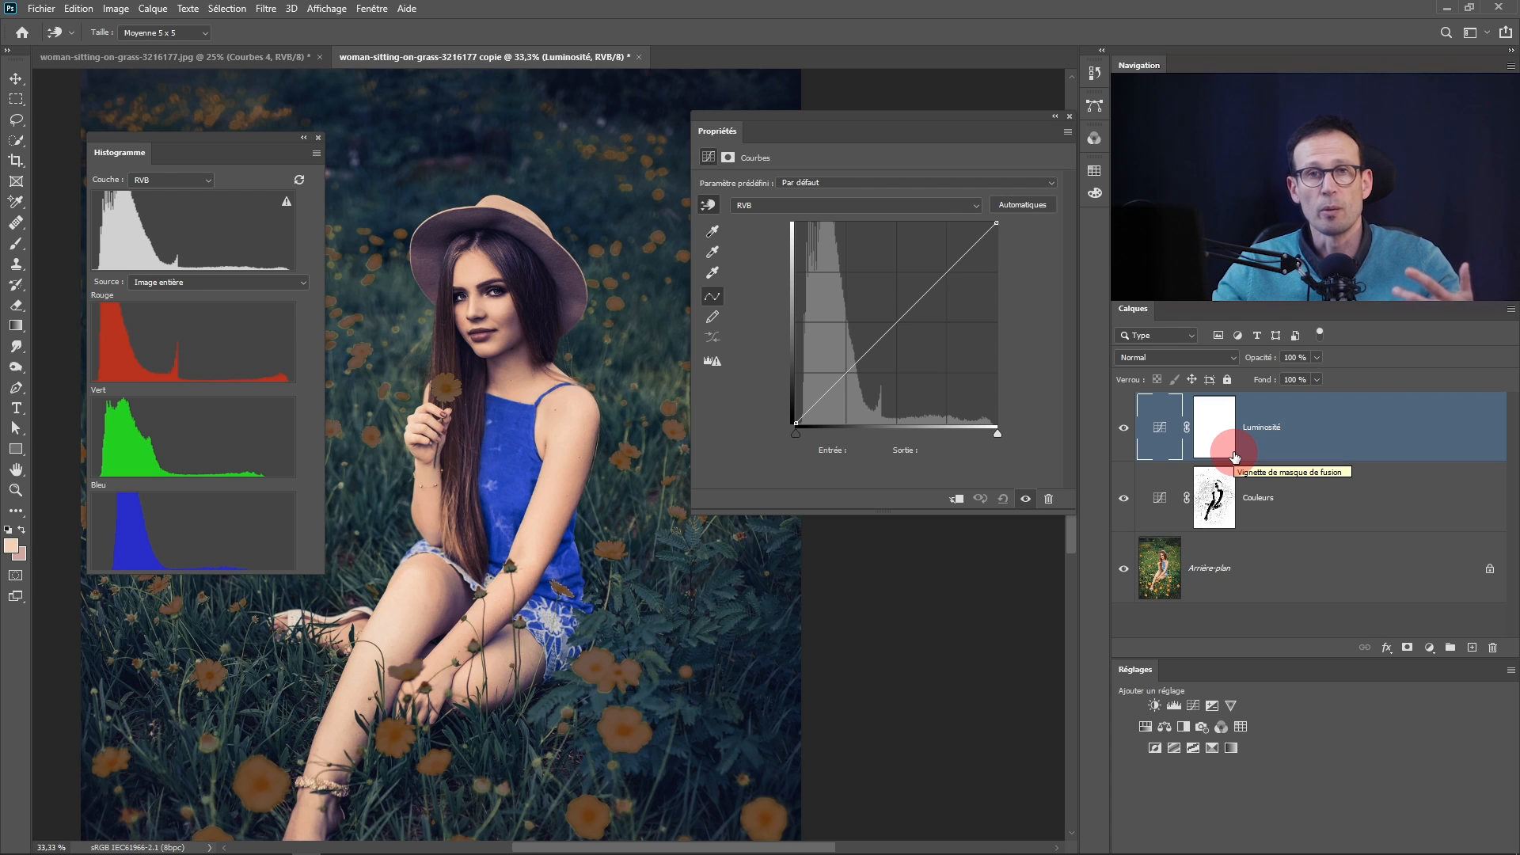
Group the Luminosité and Couleurs adjustment layers and name the group Corrections
{"action": "left_click", "coordinate": [393, 719]}
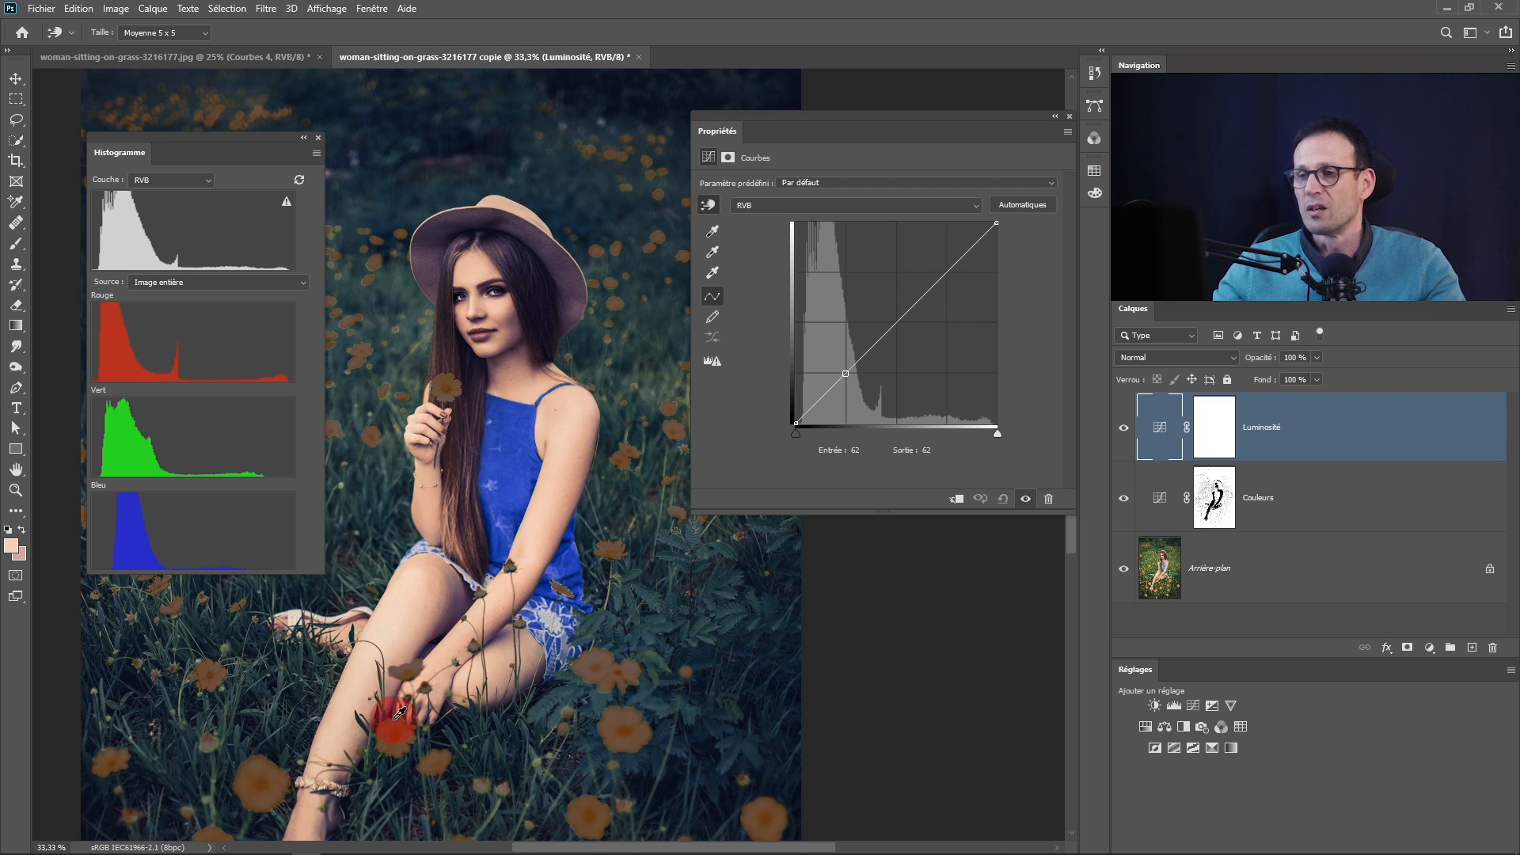
{"action": "left_click", "coordinate": [1227, 504]}
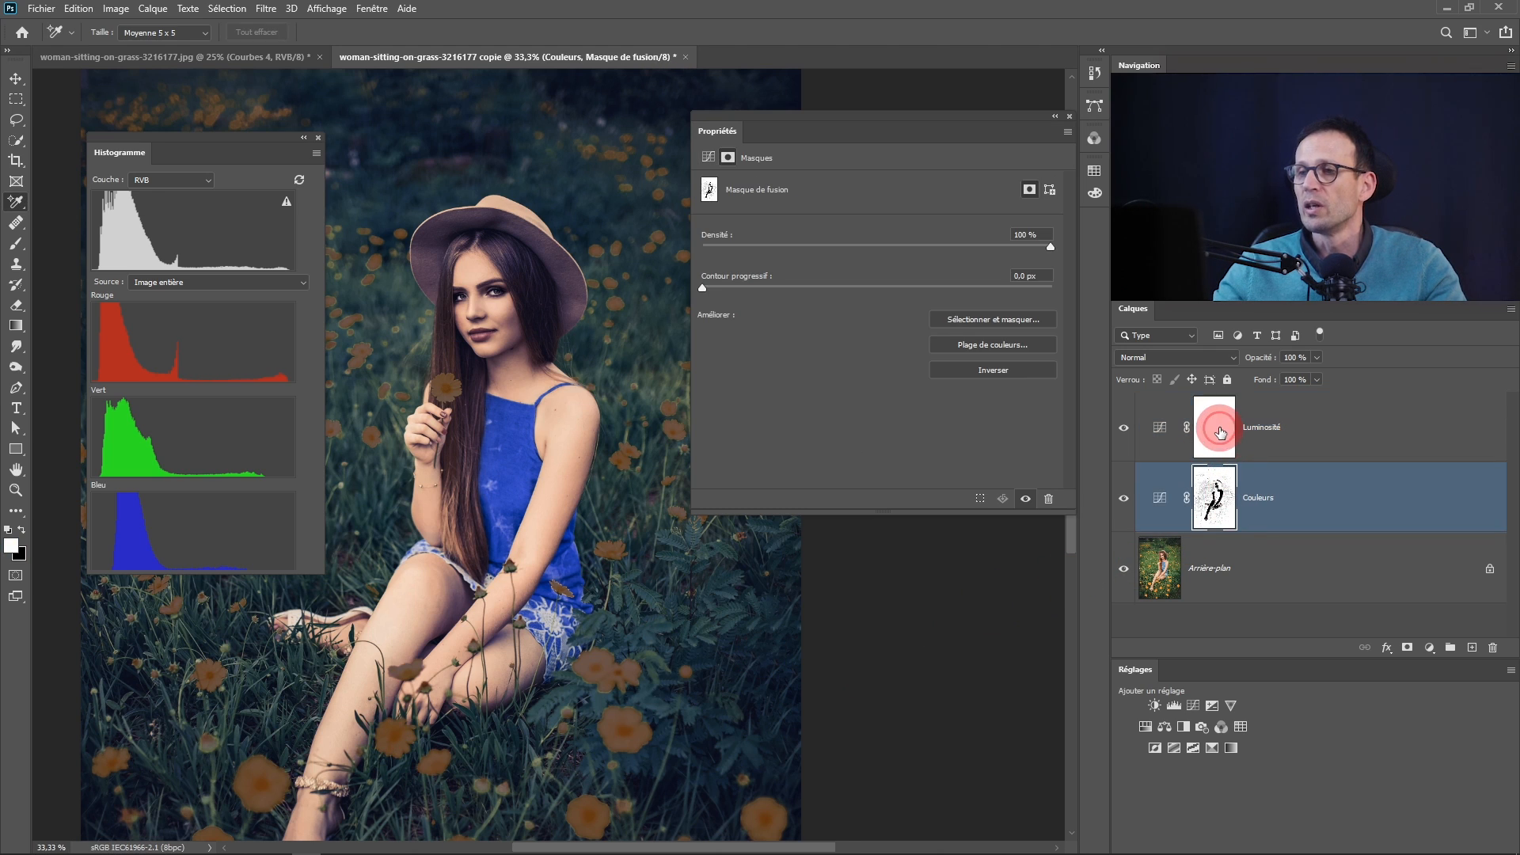
{"action": "left_click", "coordinate": [1220, 432]}
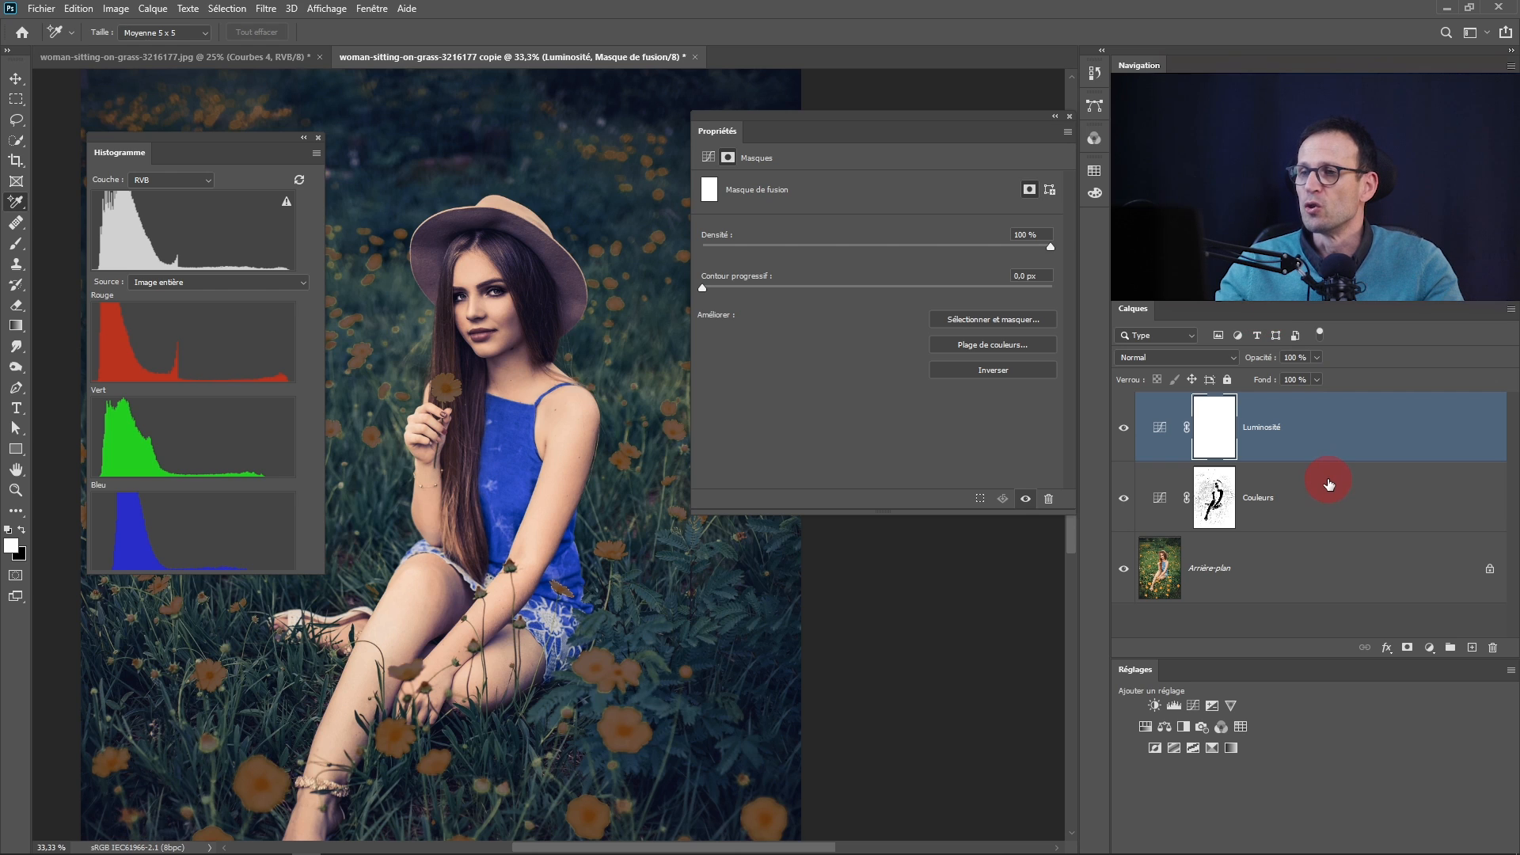
{"action": "left_click", "coordinate": [1324, 507], "text": "shift"}
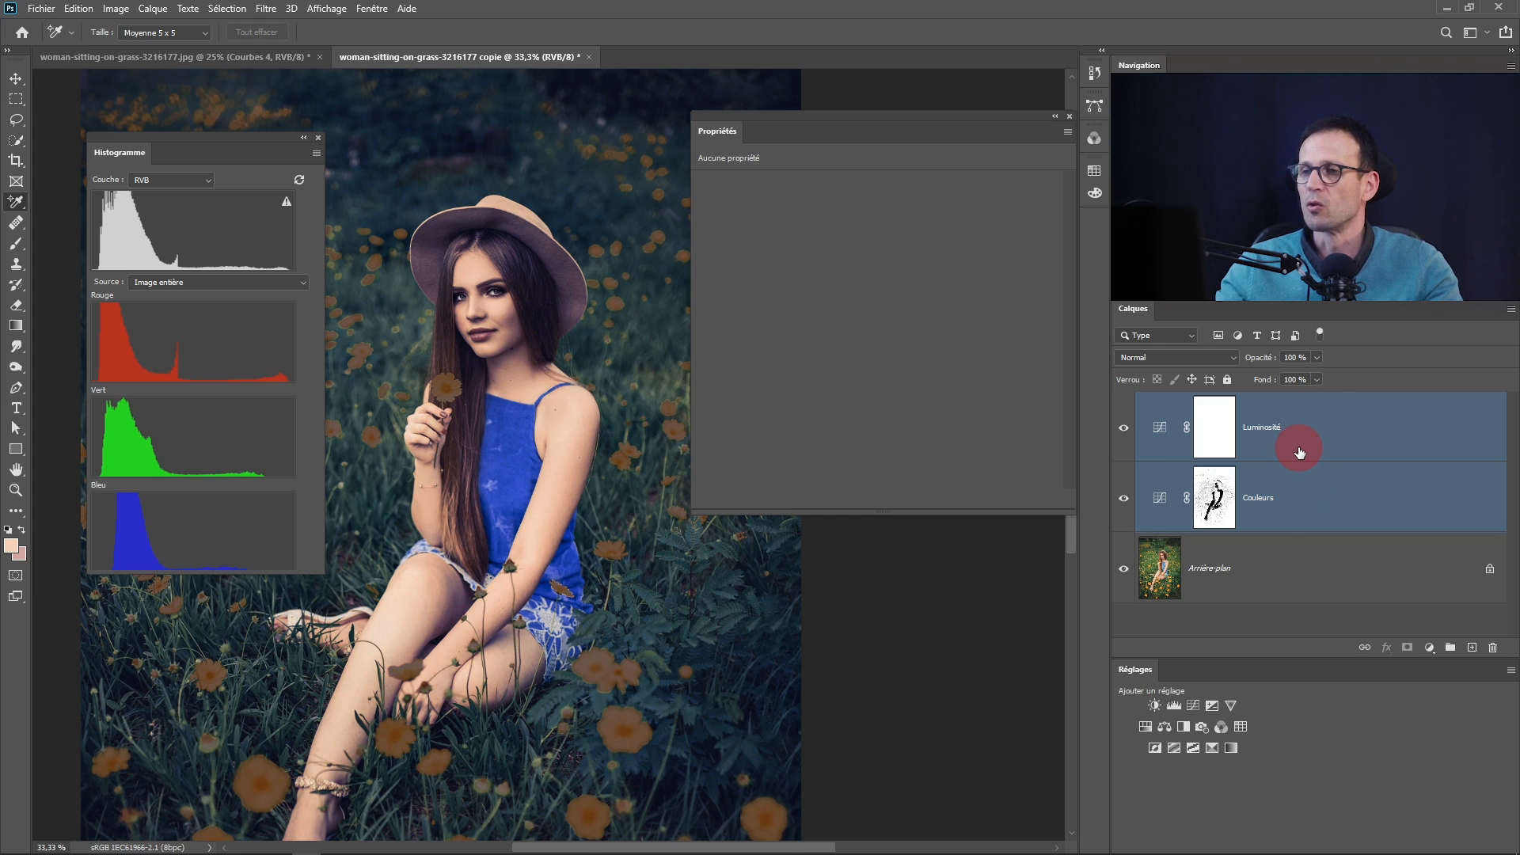
{"action": "key", "text": "ctrl+g"}
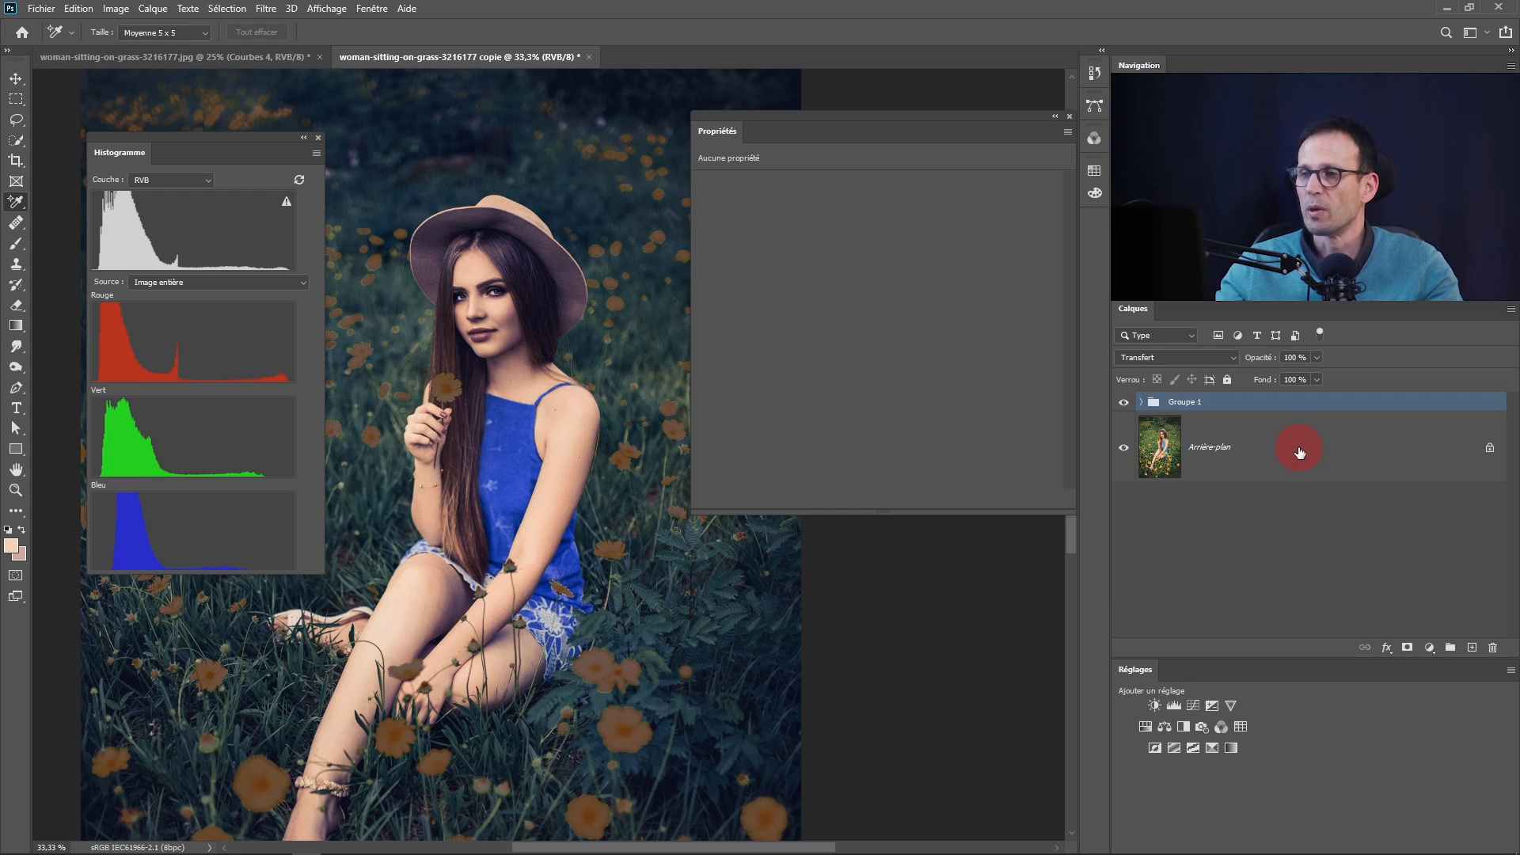
{"action": "double_click", "coordinate": [1191, 402]}
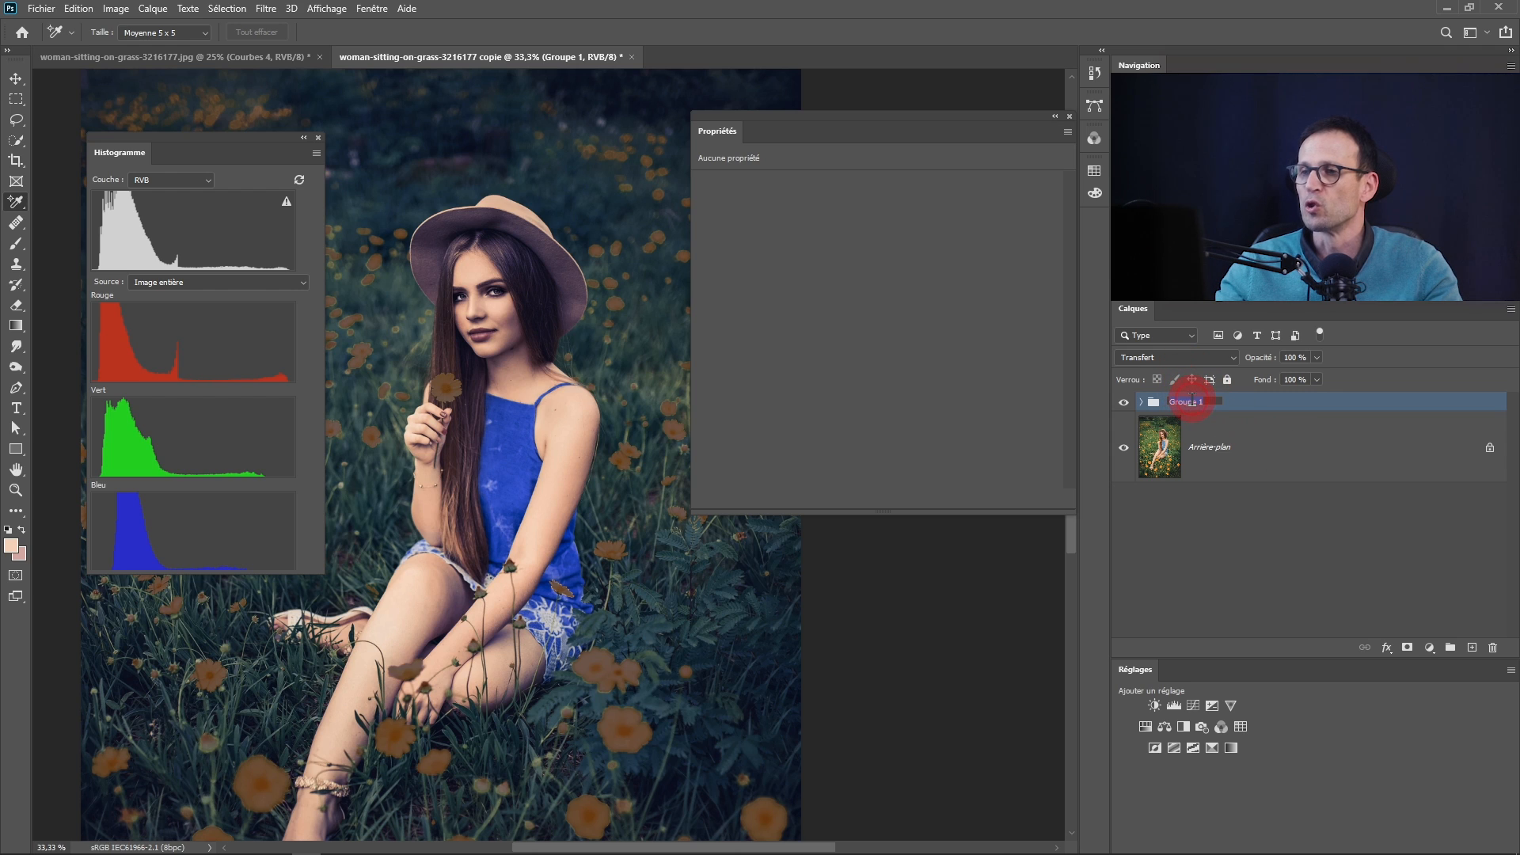
{"action": "type", "text": "Cor"}
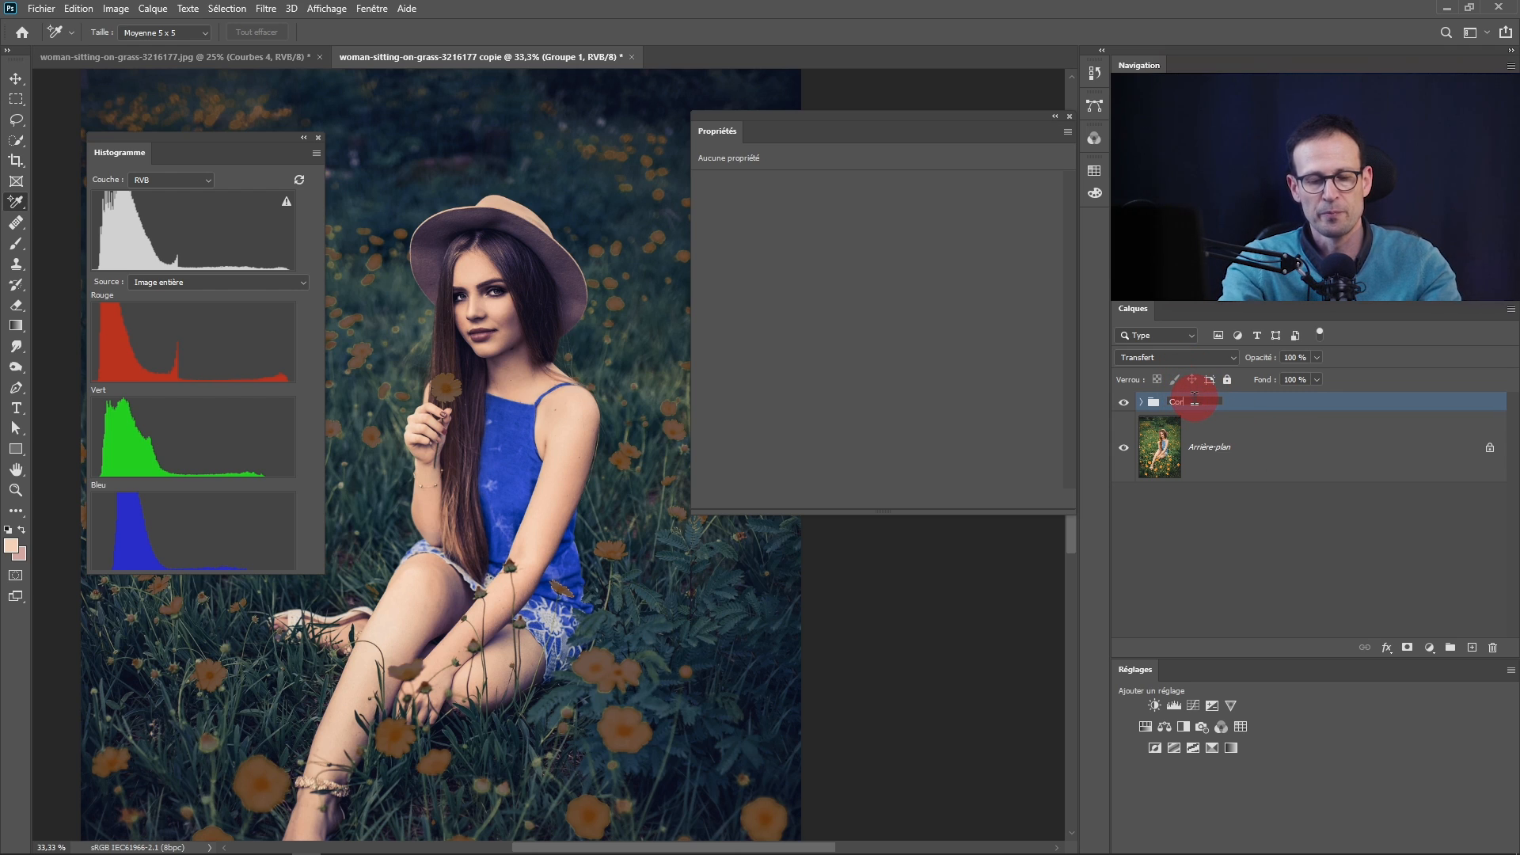
{"action": "type", "text": "rections"}
{"action": "key", "text": "Return"}
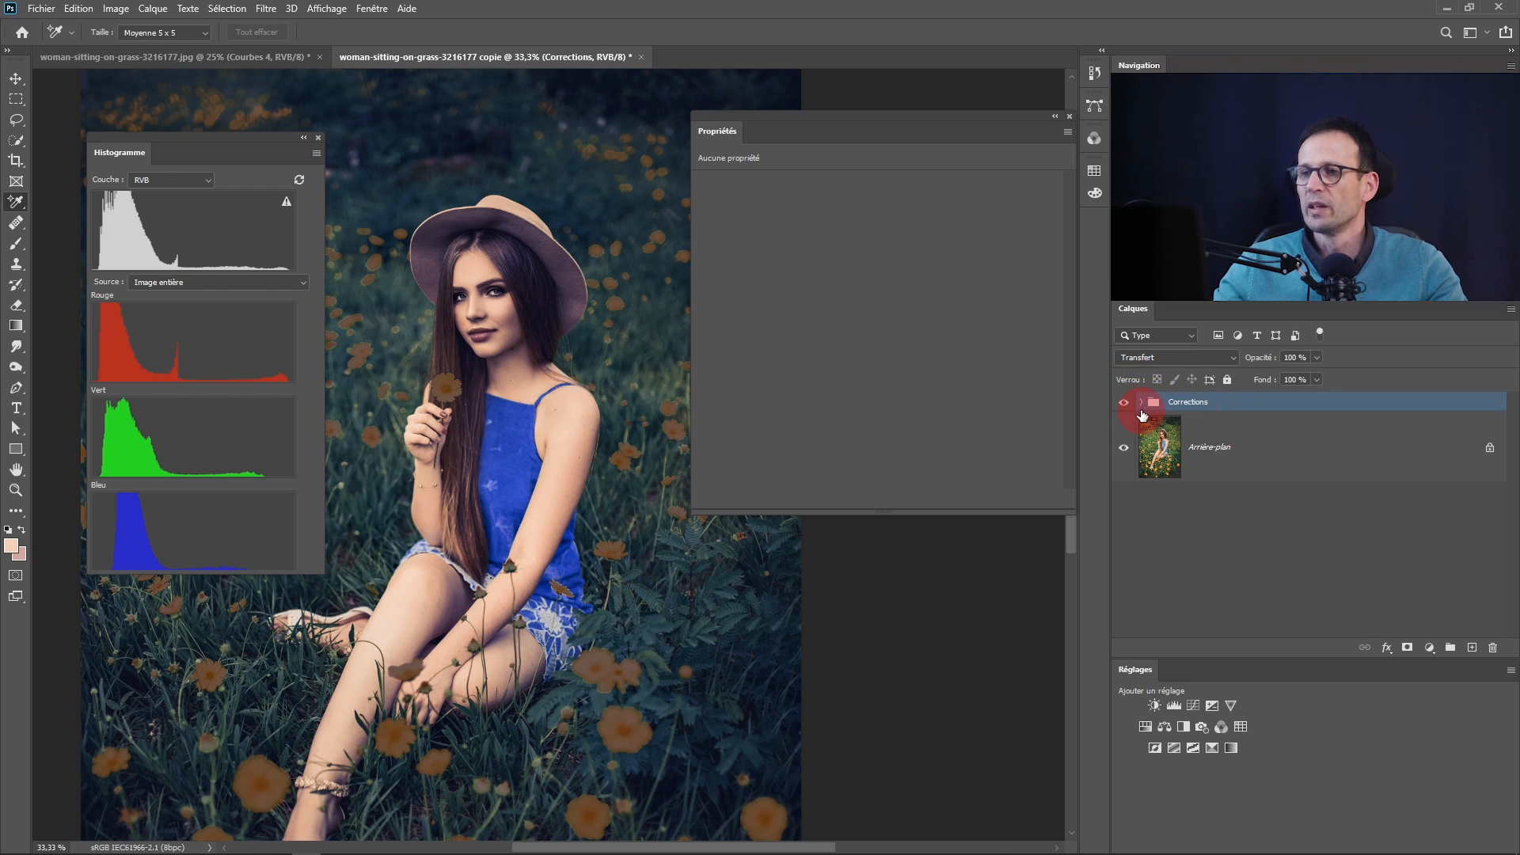
Move the Couleurs layer's mask onto the Corrections group and delete the Luminosité layer's empty mask
{"action": "left_click", "coordinate": [1141, 406]}
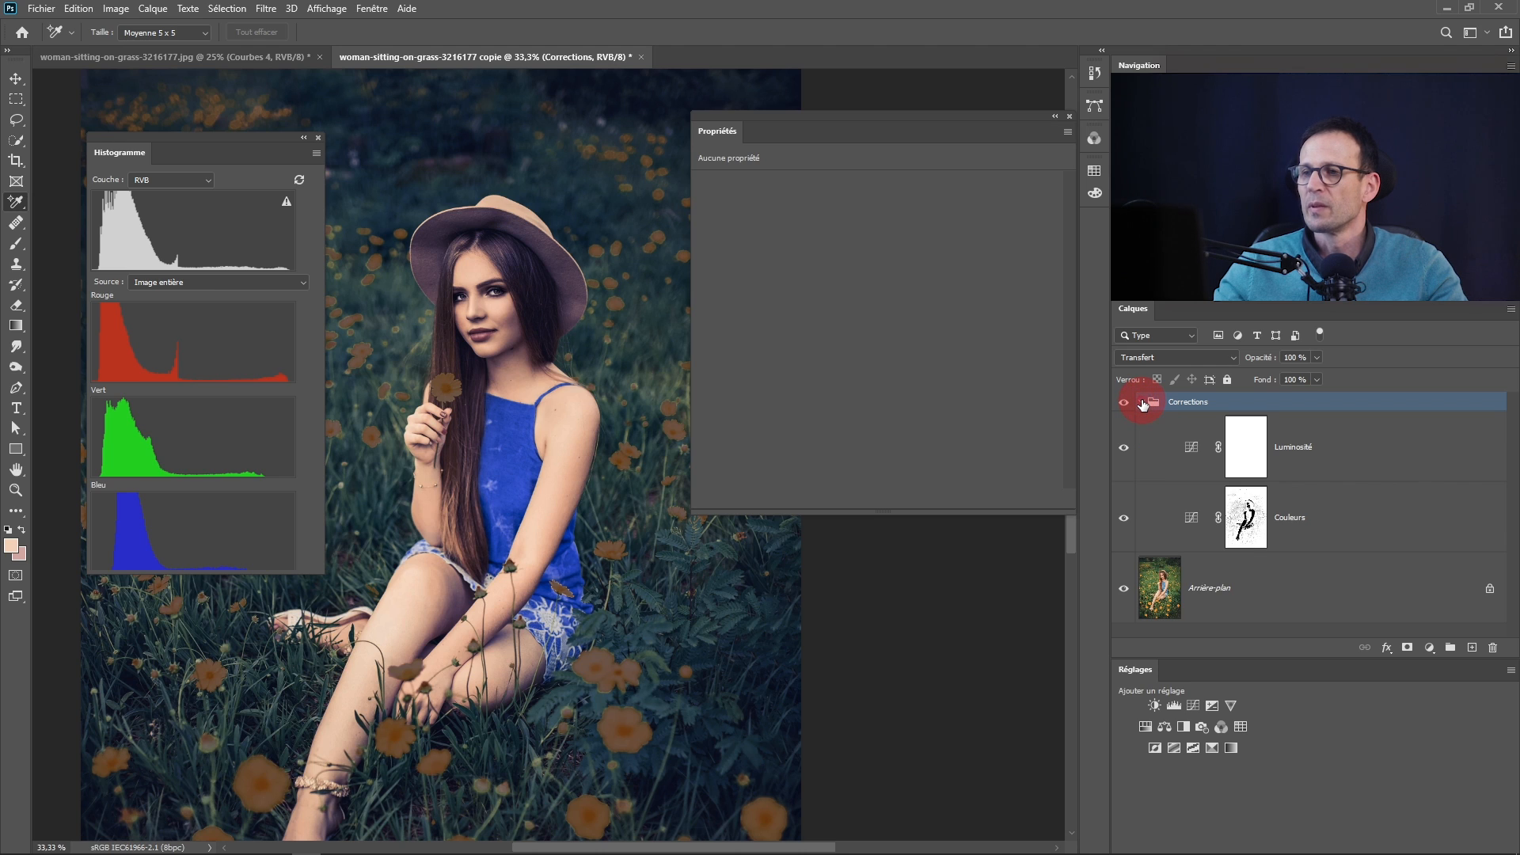
{"action": "left_click", "coordinate": [1261, 537]}
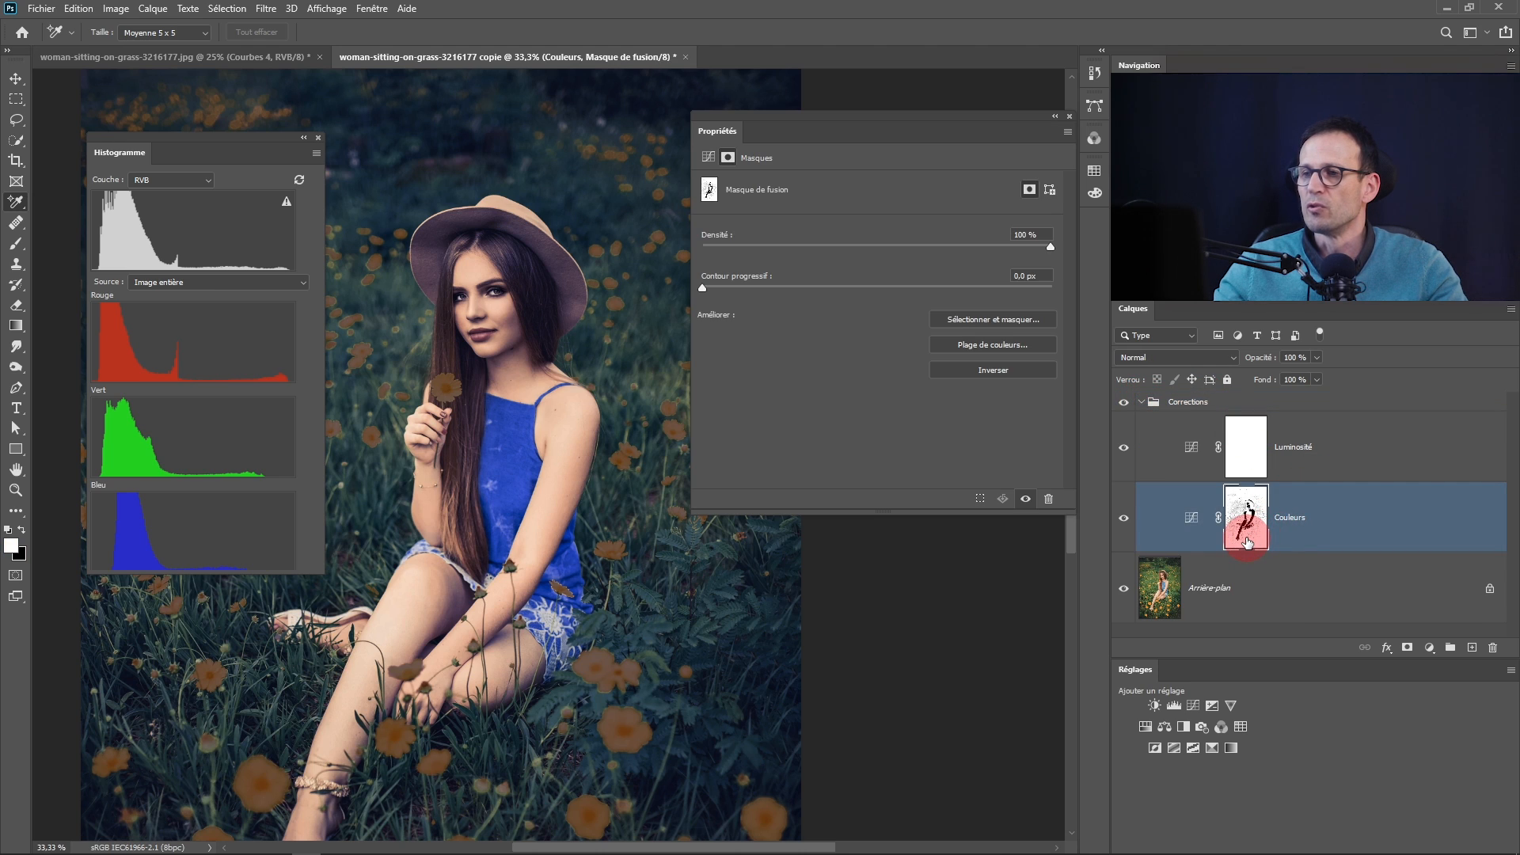
{"action": "left_click_drag", "start_coordinate": [1252, 536], "coordinate": [1238, 407]}
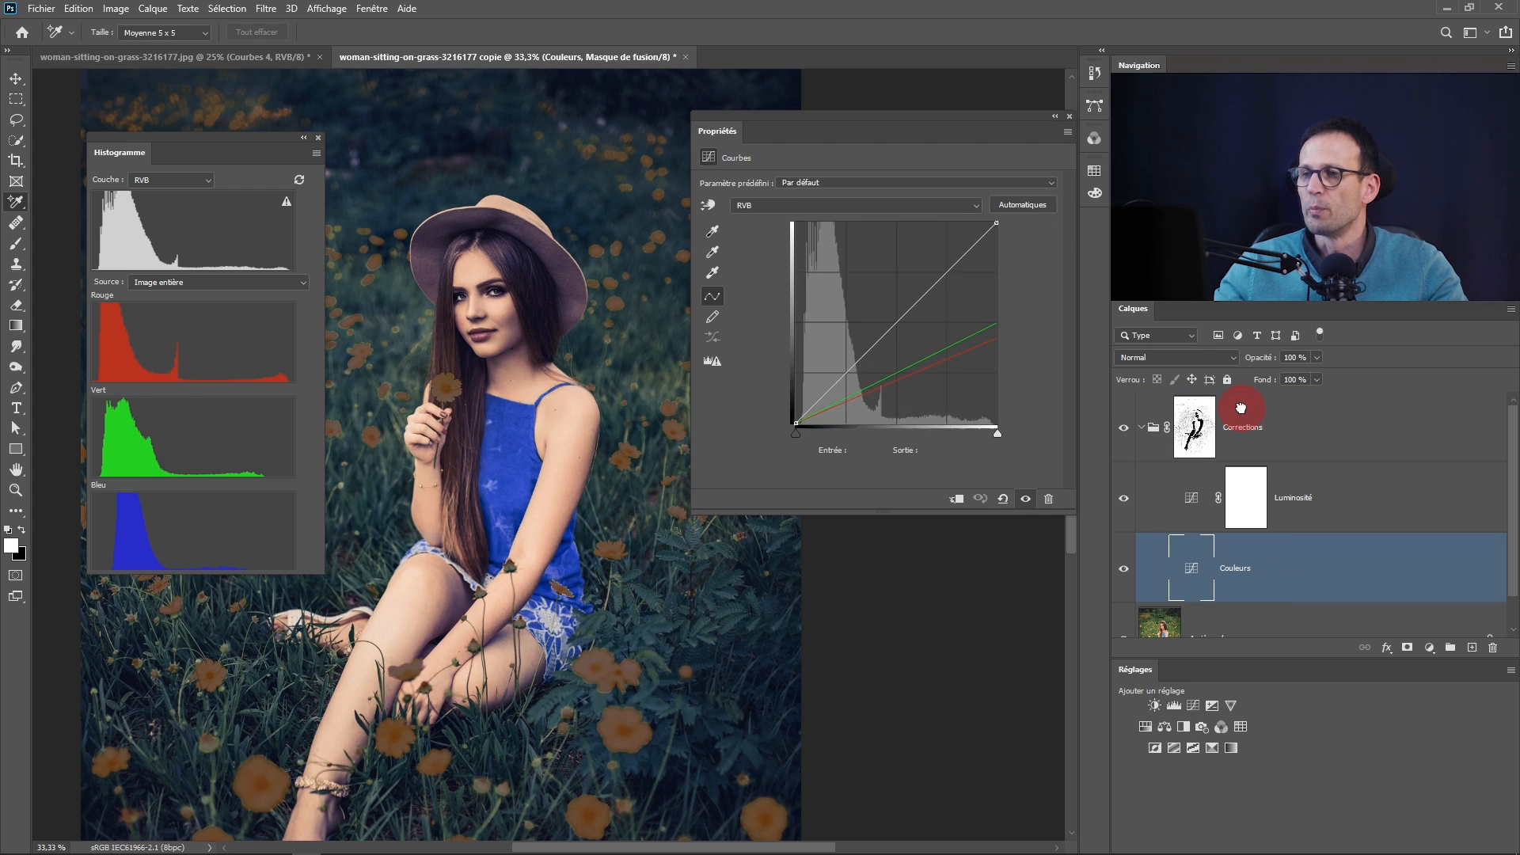
{"action": "left_click_drag", "start_coordinate": [1253, 517], "coordinate": [1493, 646]}
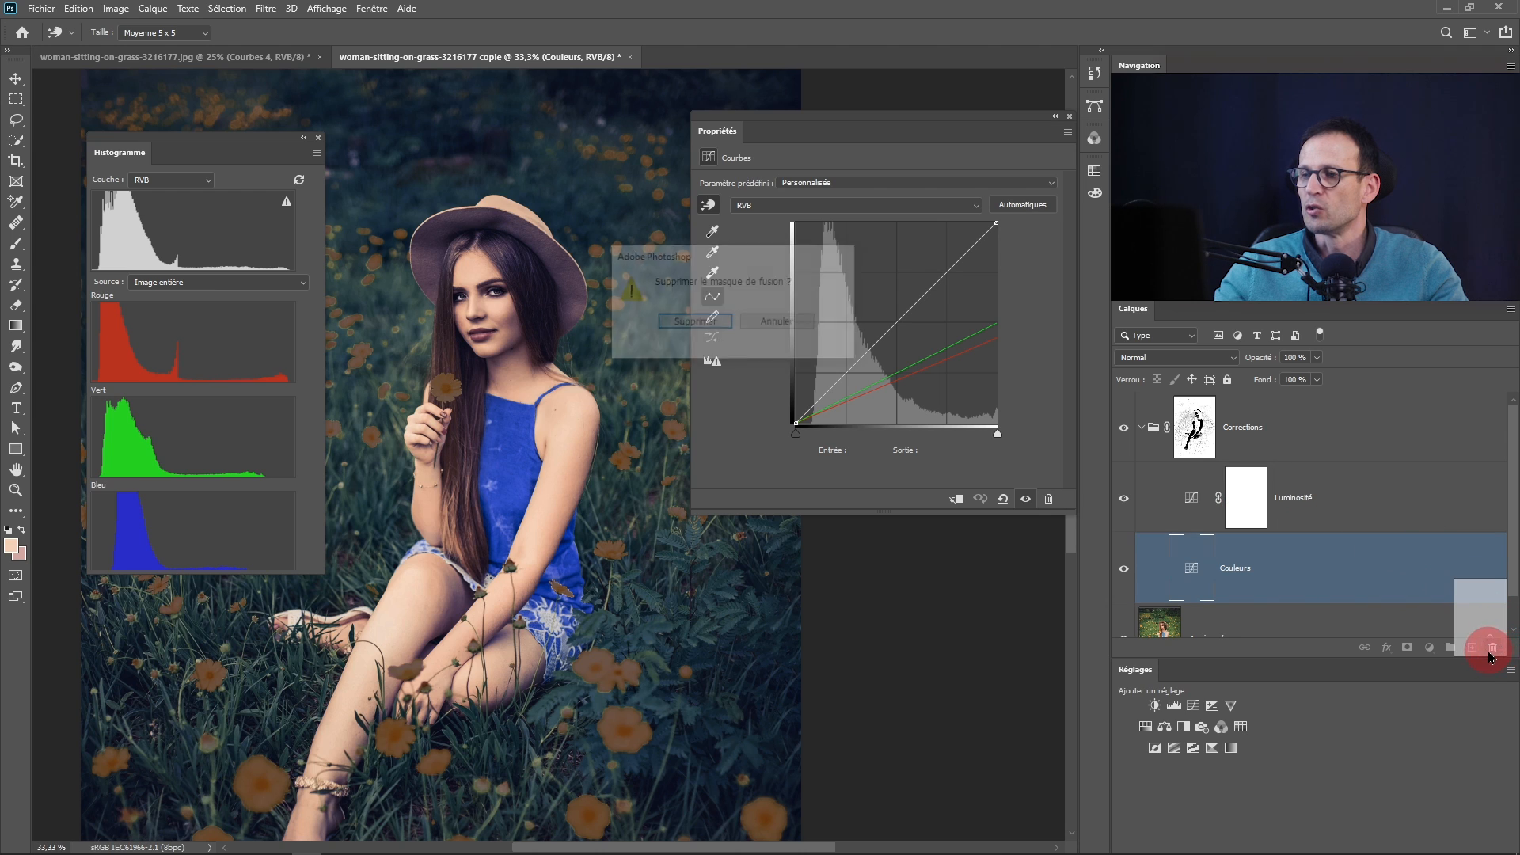
{"action": "left_click", "coordinate": [694, 322]}
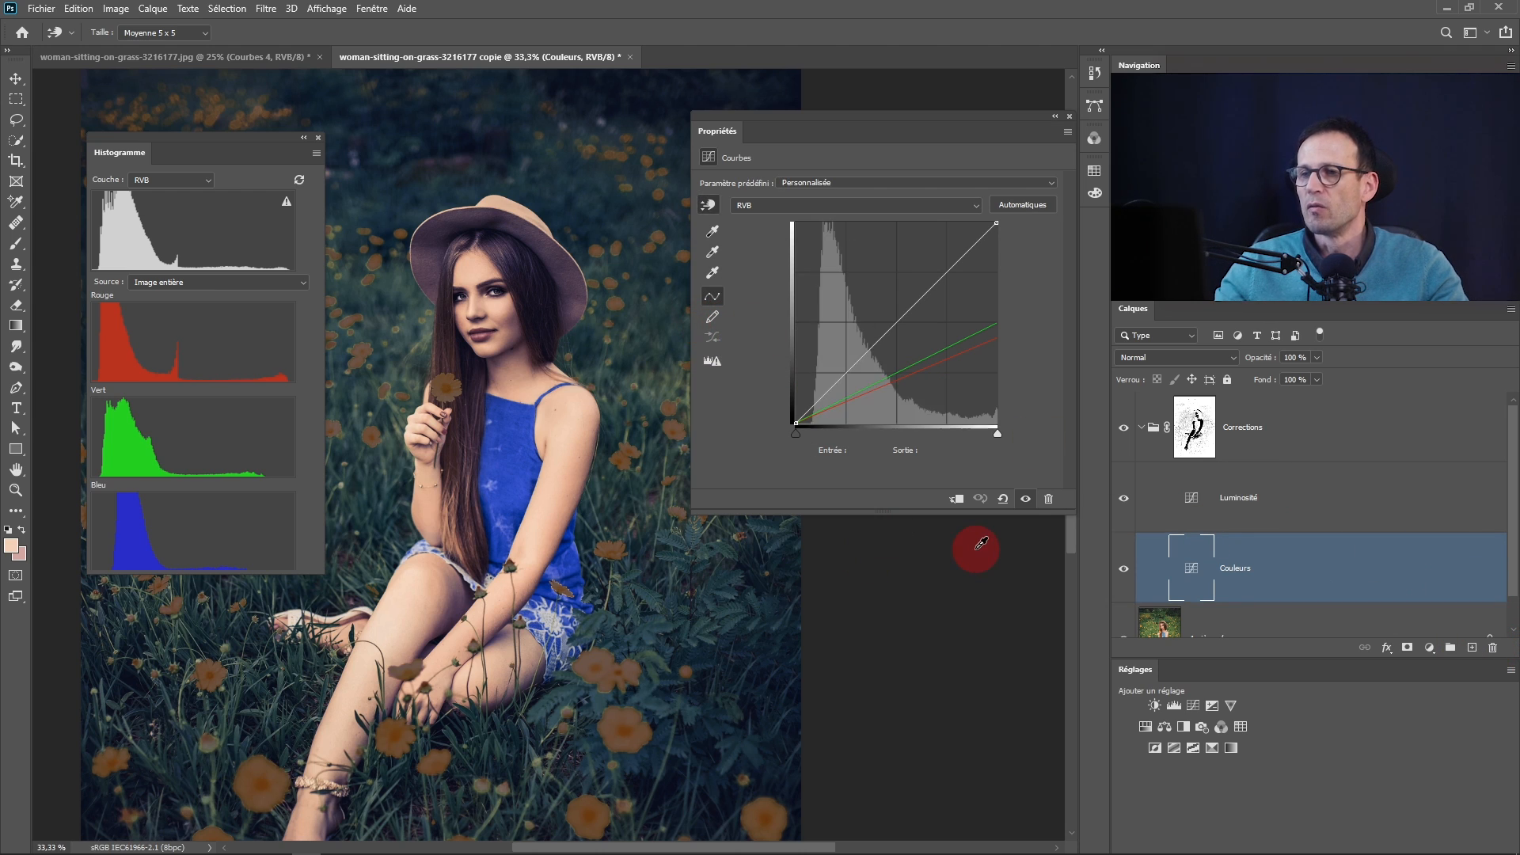
Brighten the Luminosité curve by moving the RVB white point to input 161, output 255, using the clipping preview
{"action": "left_click", "coordinate": [1192, 506]}
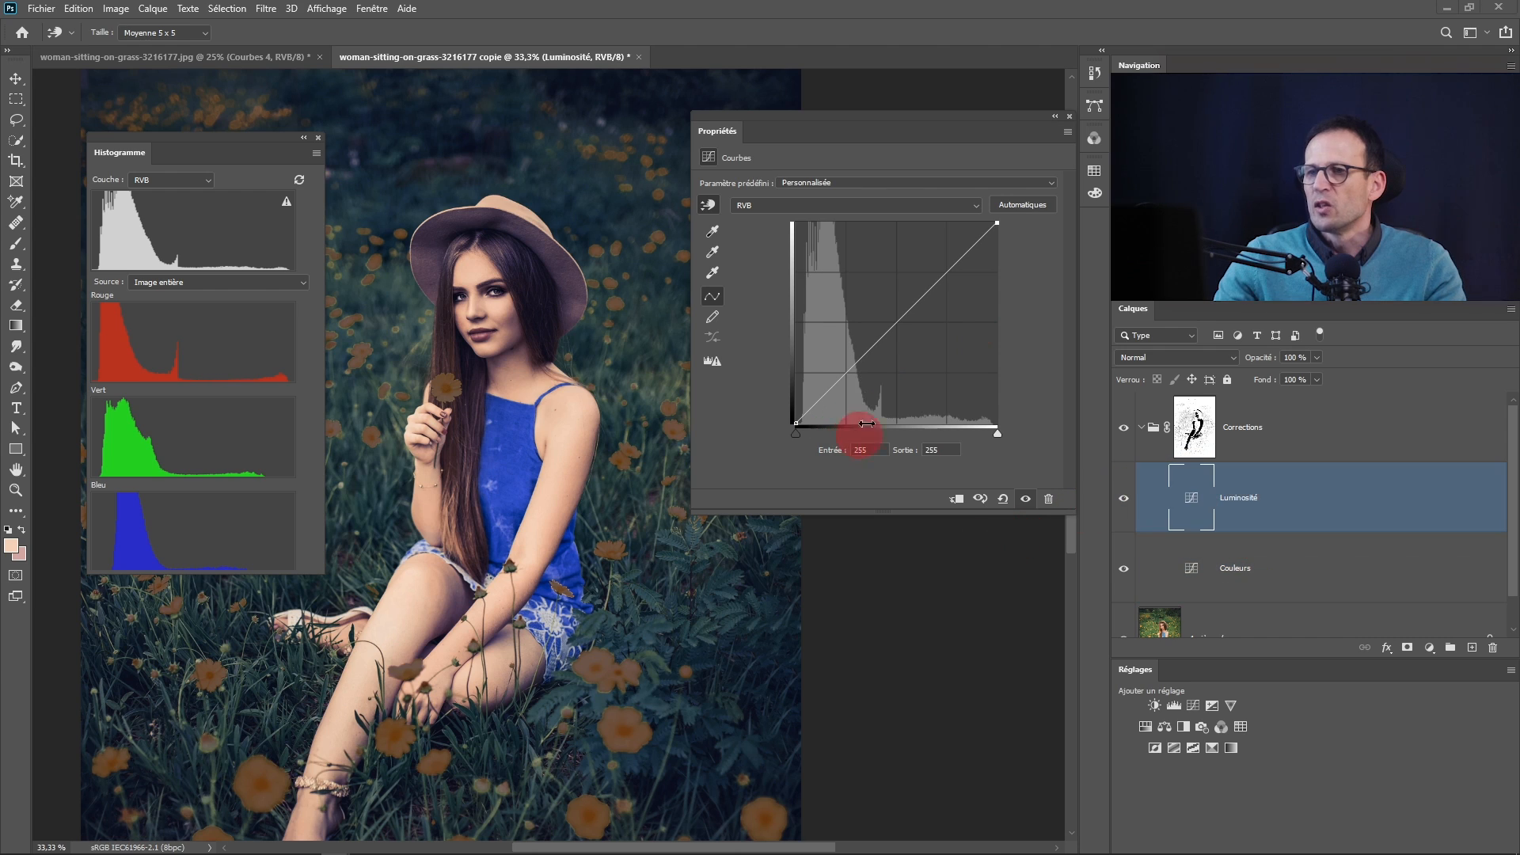
{"action": "left_click", "coordinate": [762, 211]}
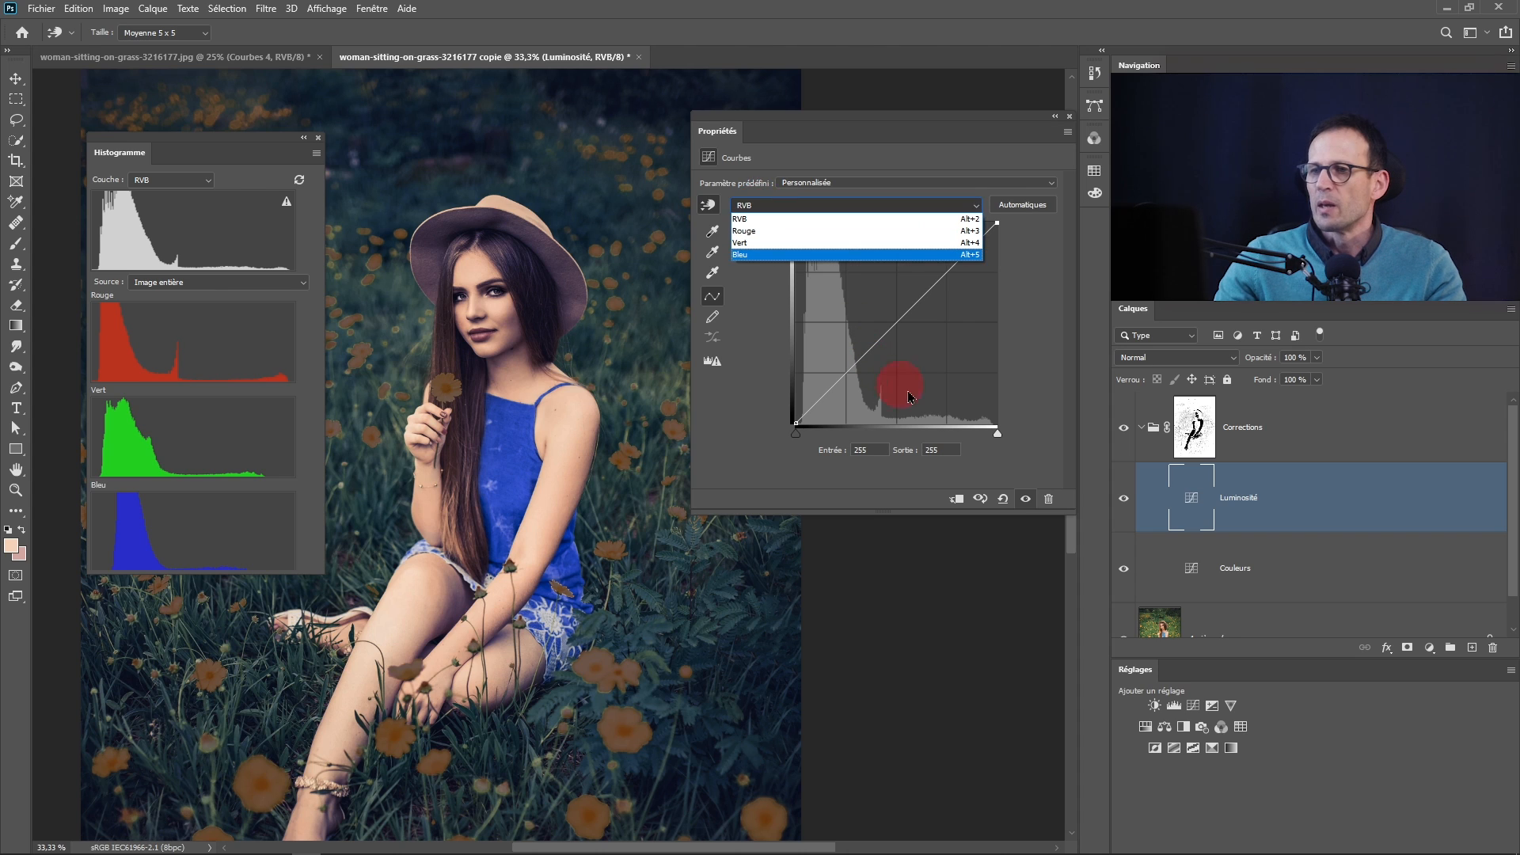
{"action": "left_click", "coordinate": [997, 438]}
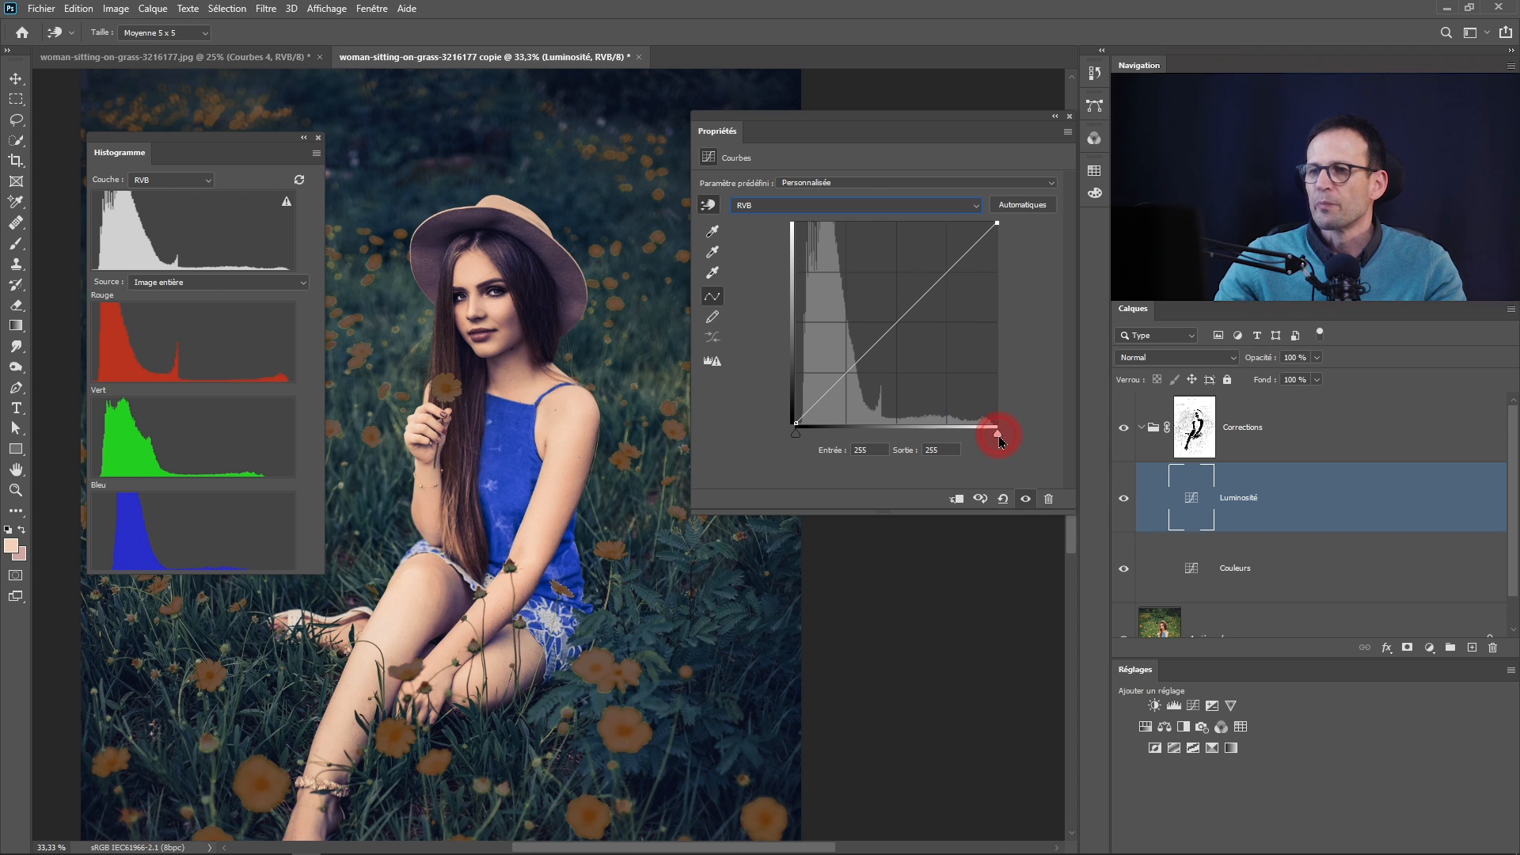
{"action": "left_click_drag", "start_coordinate": [999, 437], "coordinate": [942, 436]}
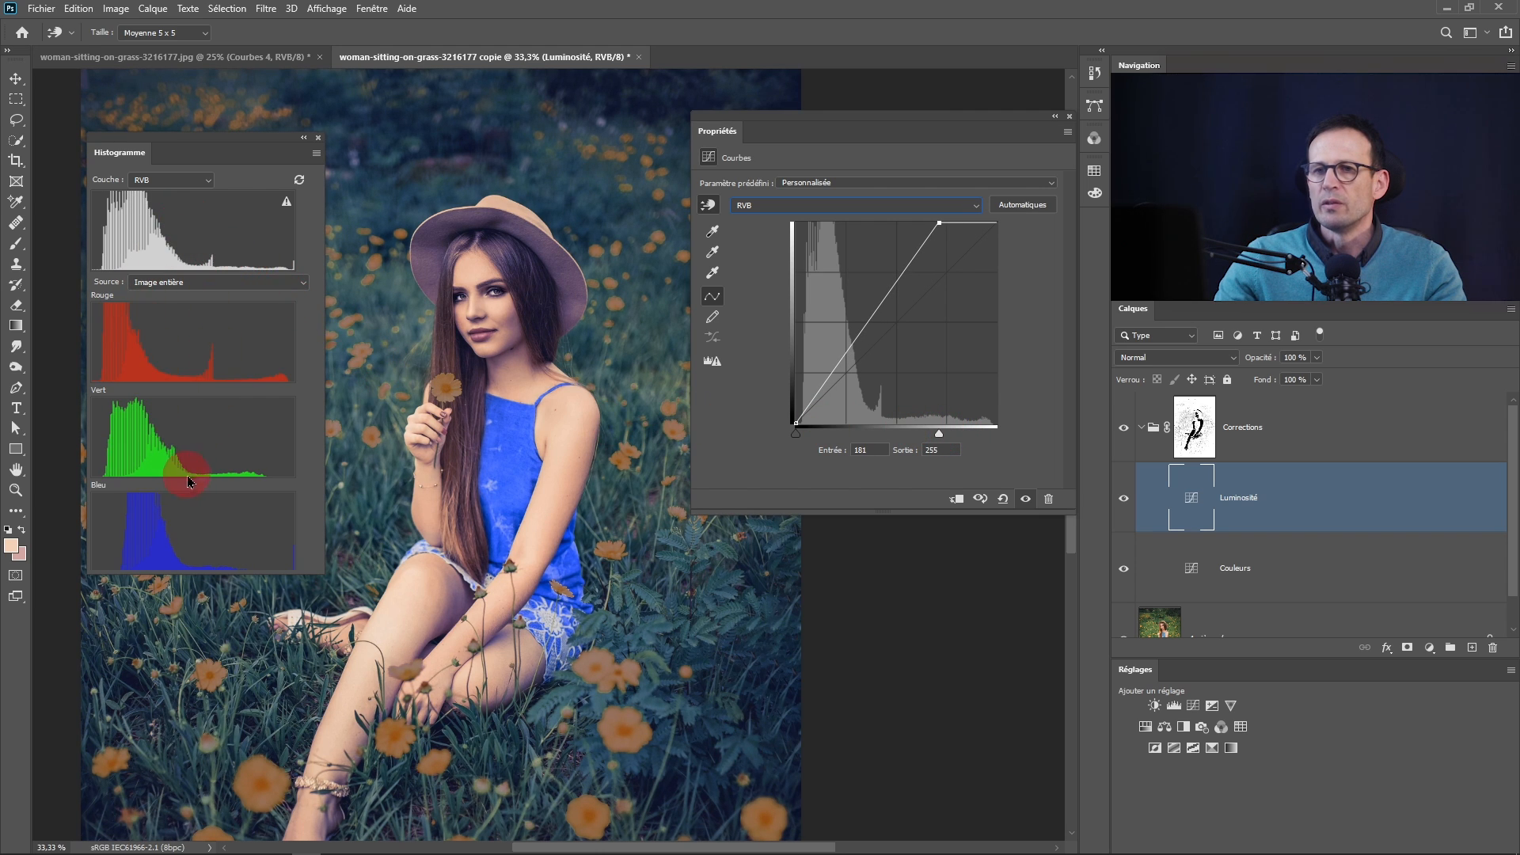
{"action": "left_click_drag", "start_coordinate": [942, 442], "coordinate": [915, 433]}
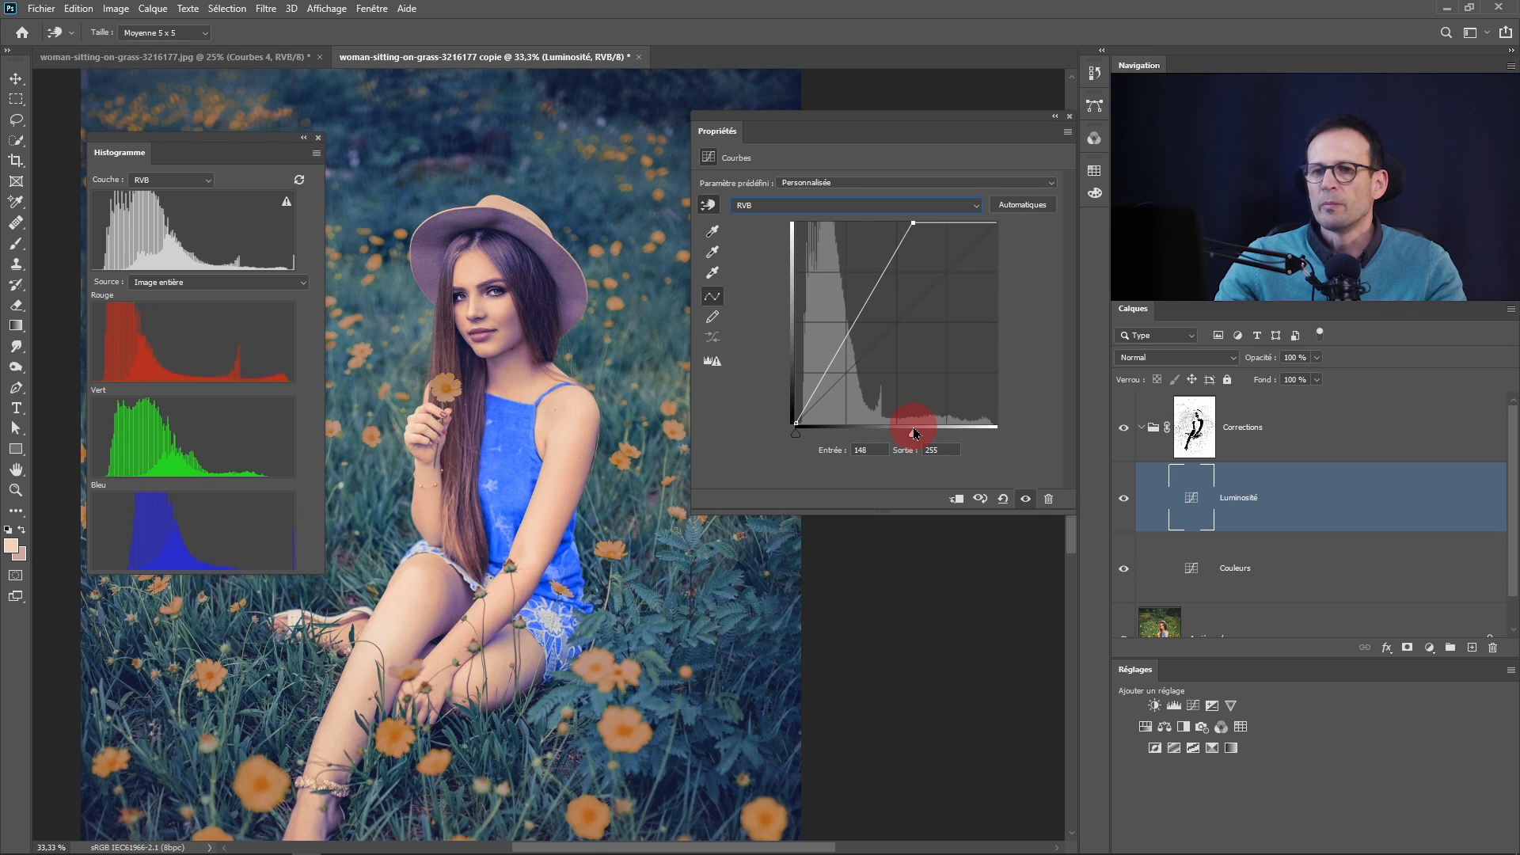
{"action": "left_click_drag", "start_coordinate": [916, 434], "coordinate": [917, 433]}
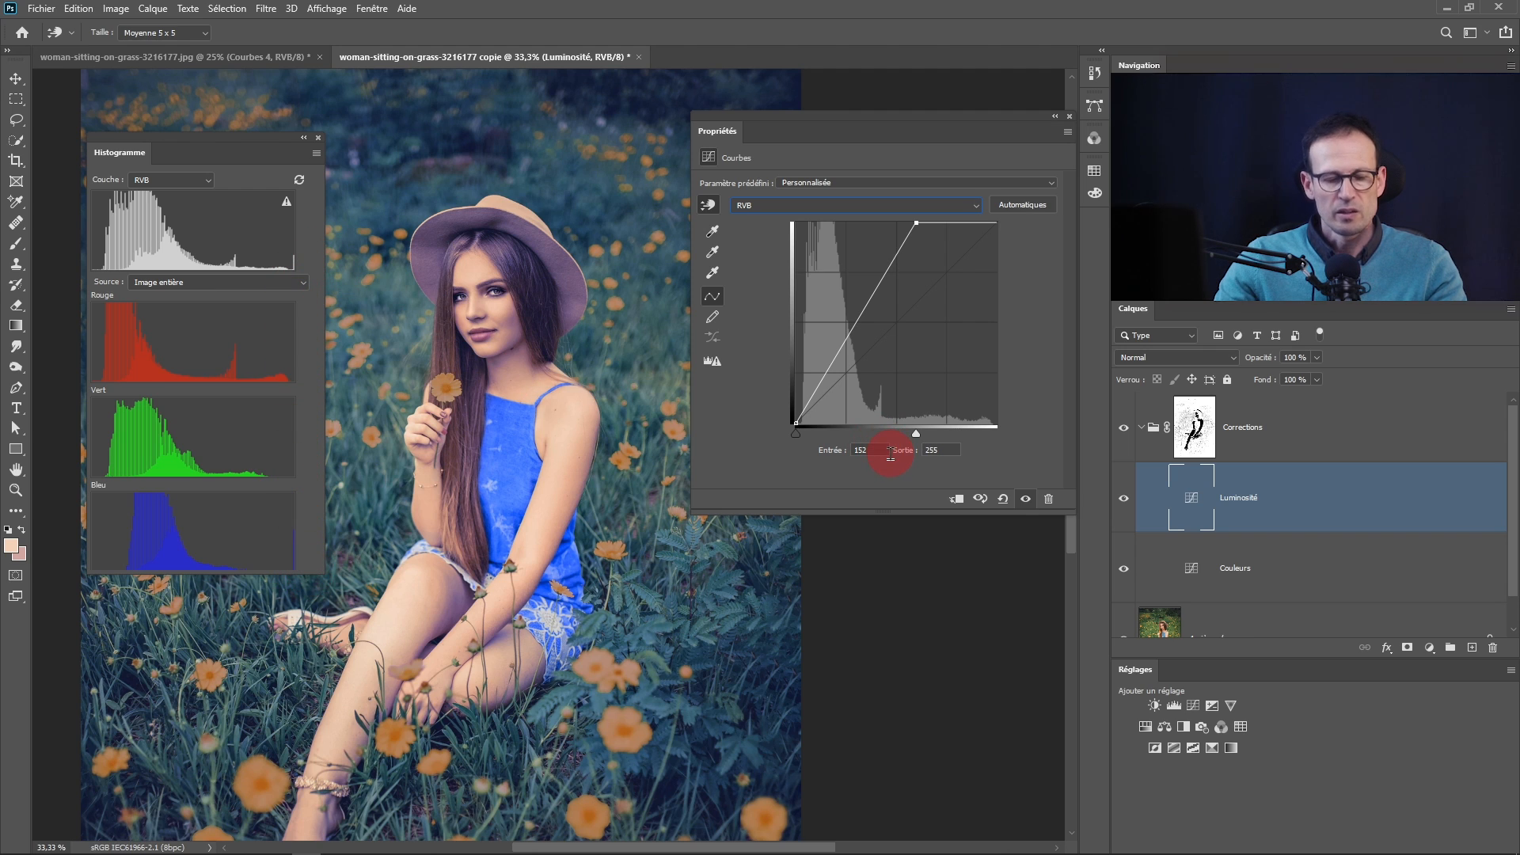
{"action": "left_click_drag", "start_coordinate": [919, 441], "coordinate": [930, 454]}
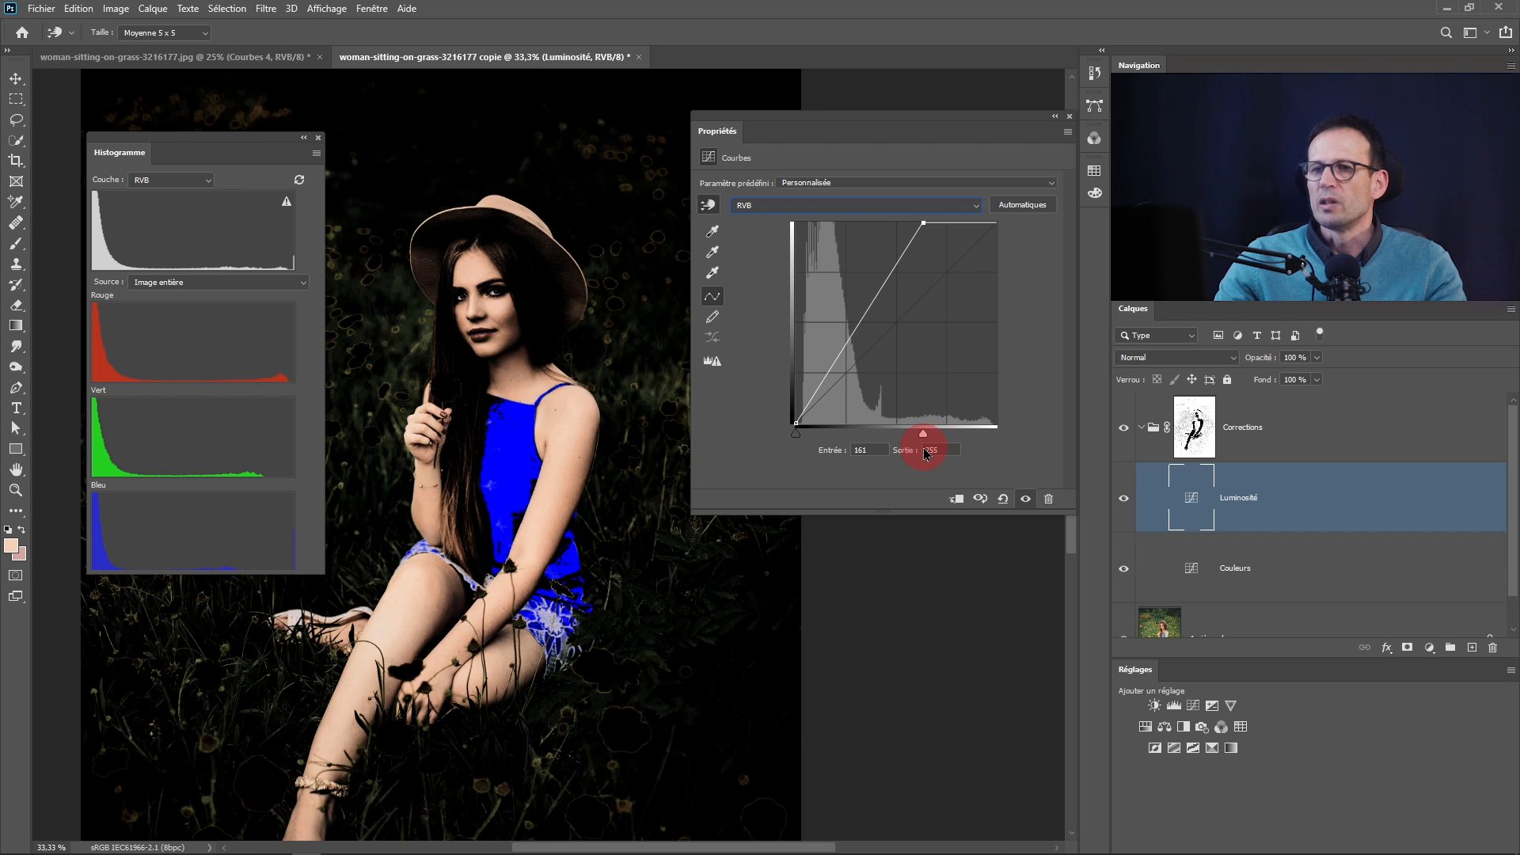
{"action": "left_click_drag", "start_coordinate": [923, 454], "coordinate": [929, 455]}
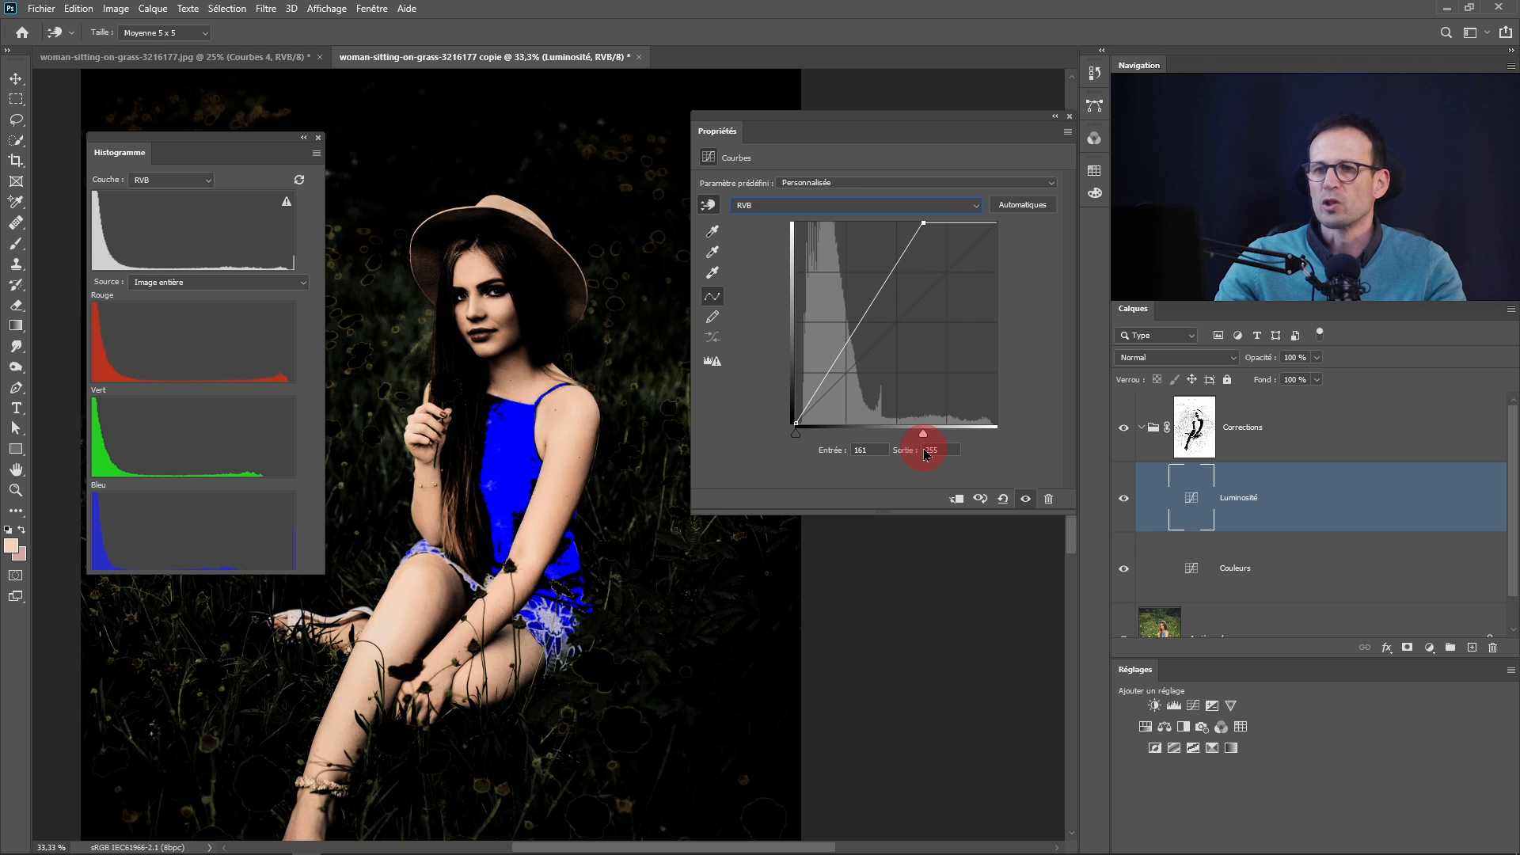
{"action": "left_click_drag", "start_coordinate": [924, 454], "coordinate": [924, 450]}
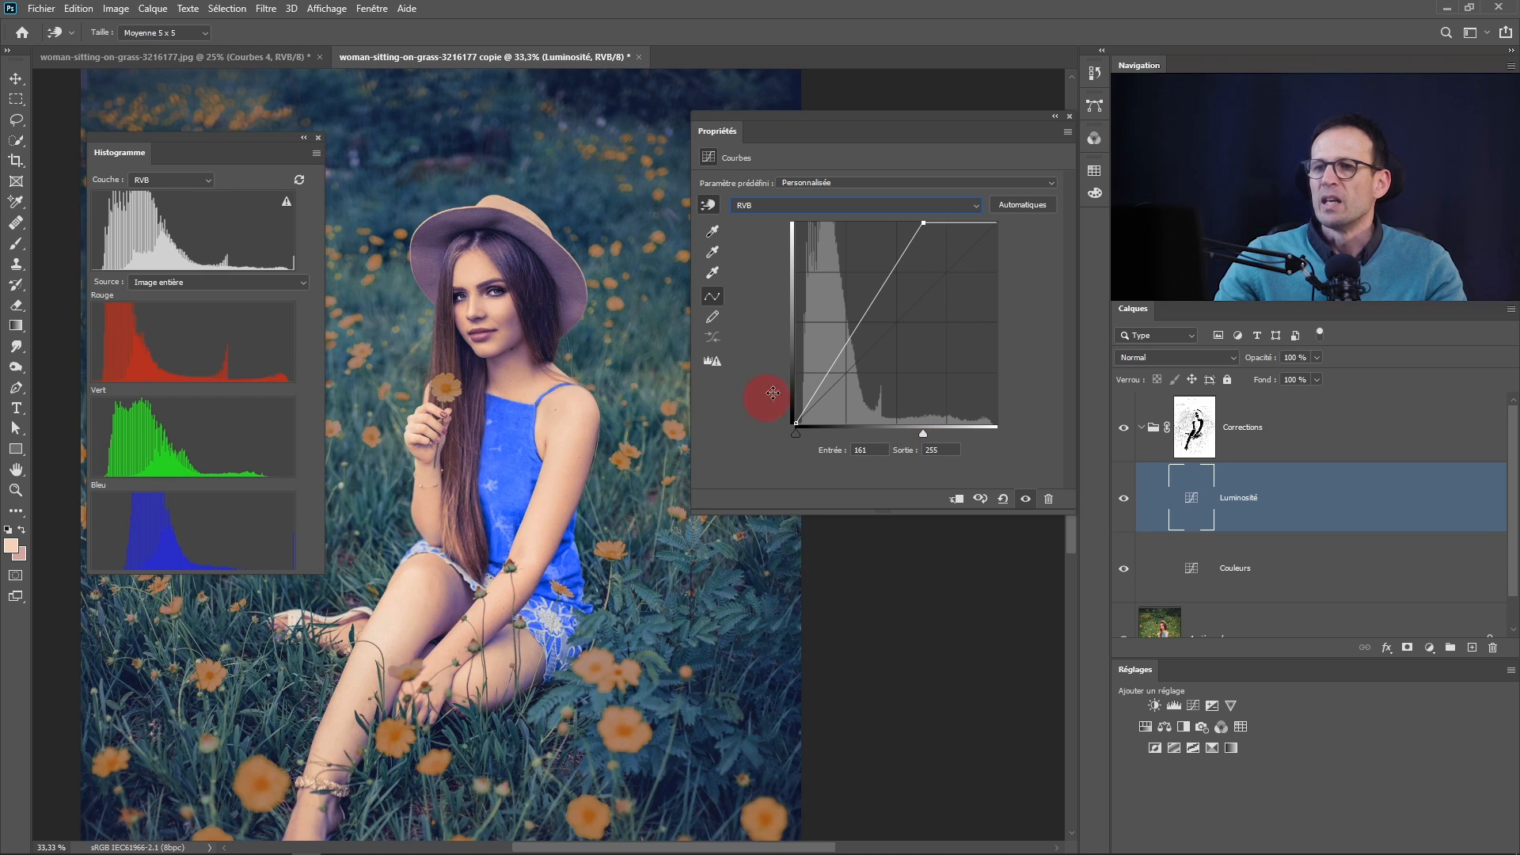
Move the histogram off the photo and compare the image with the Luminosité layer off and on
{"action": "left_click", "coordinate": [387, 162]}
{"action": "left_click_drag", "start_coordinate": [306, 149], "coordinate": [921, 547]}
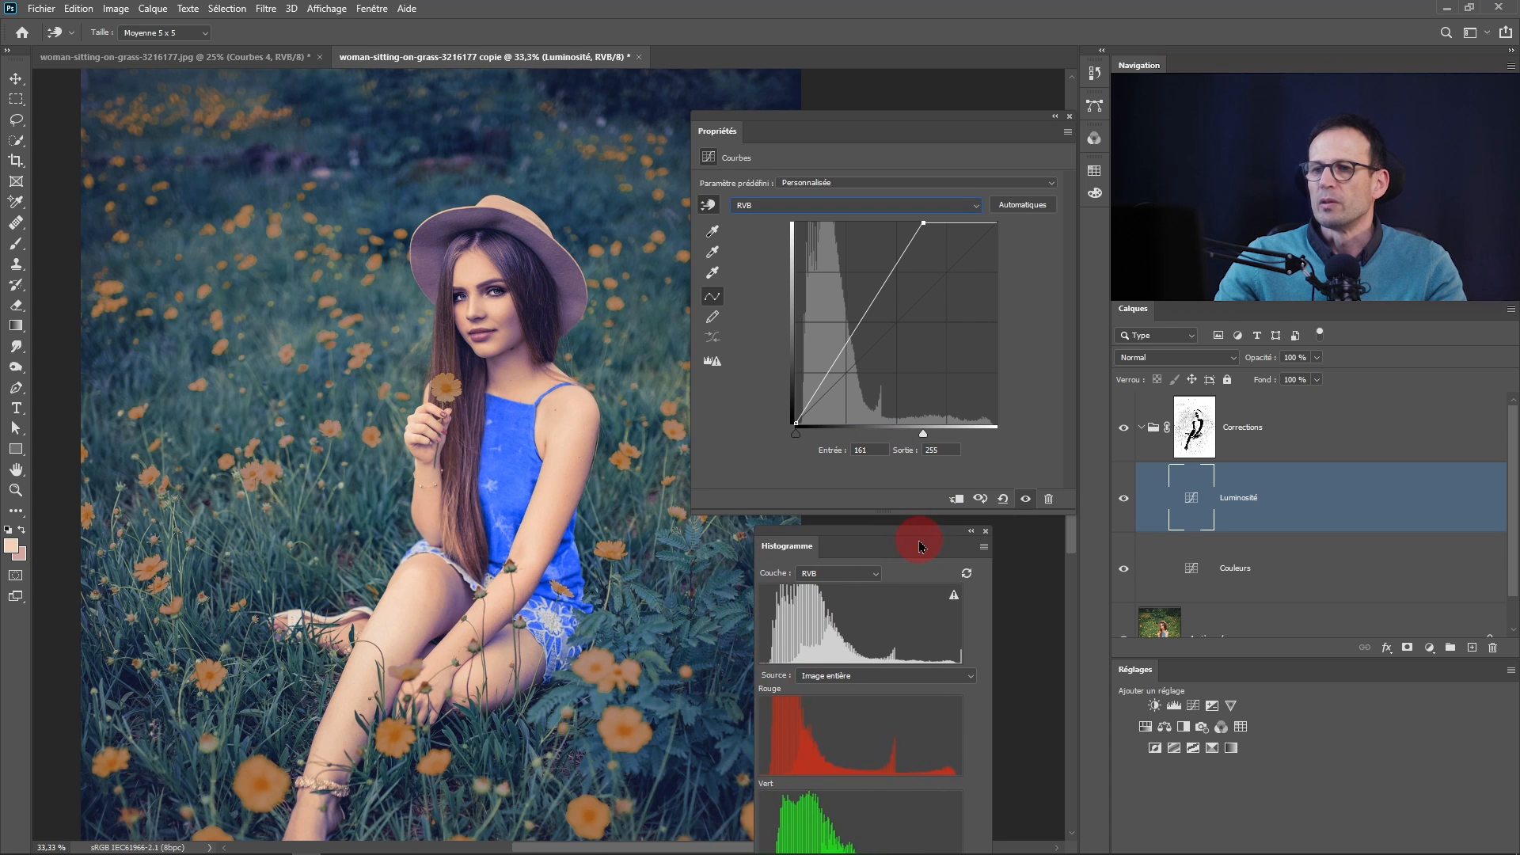
{"action": "left_click", "coordinate": [1028, 499]}
{"action": "left_click", "coordinate": [1027, 499]}
{"action": "left_click", "coordinate": [1028, 500]}
{"action": "left_click", "coordinate": [1027, 501]}
{"action": "left_click", "coordinate": [1026, 503]}
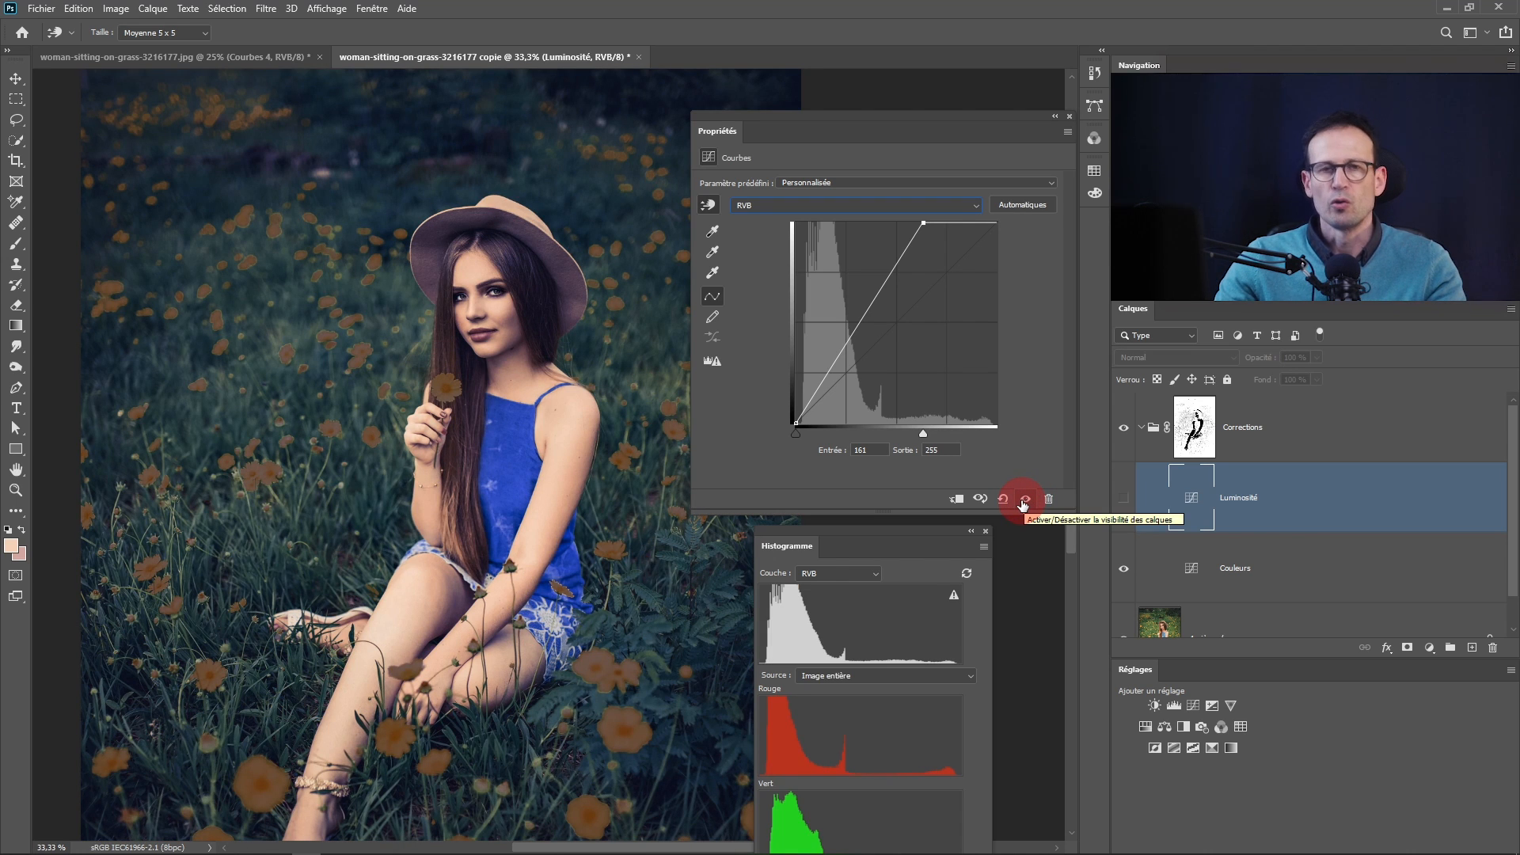
{"action": "left_click", "coordinate": [1026, 502]}
{"action": "left_click", "coordinate": [1025, 503]}
{"action": "left_click", "coordinate": [1025, 503]}
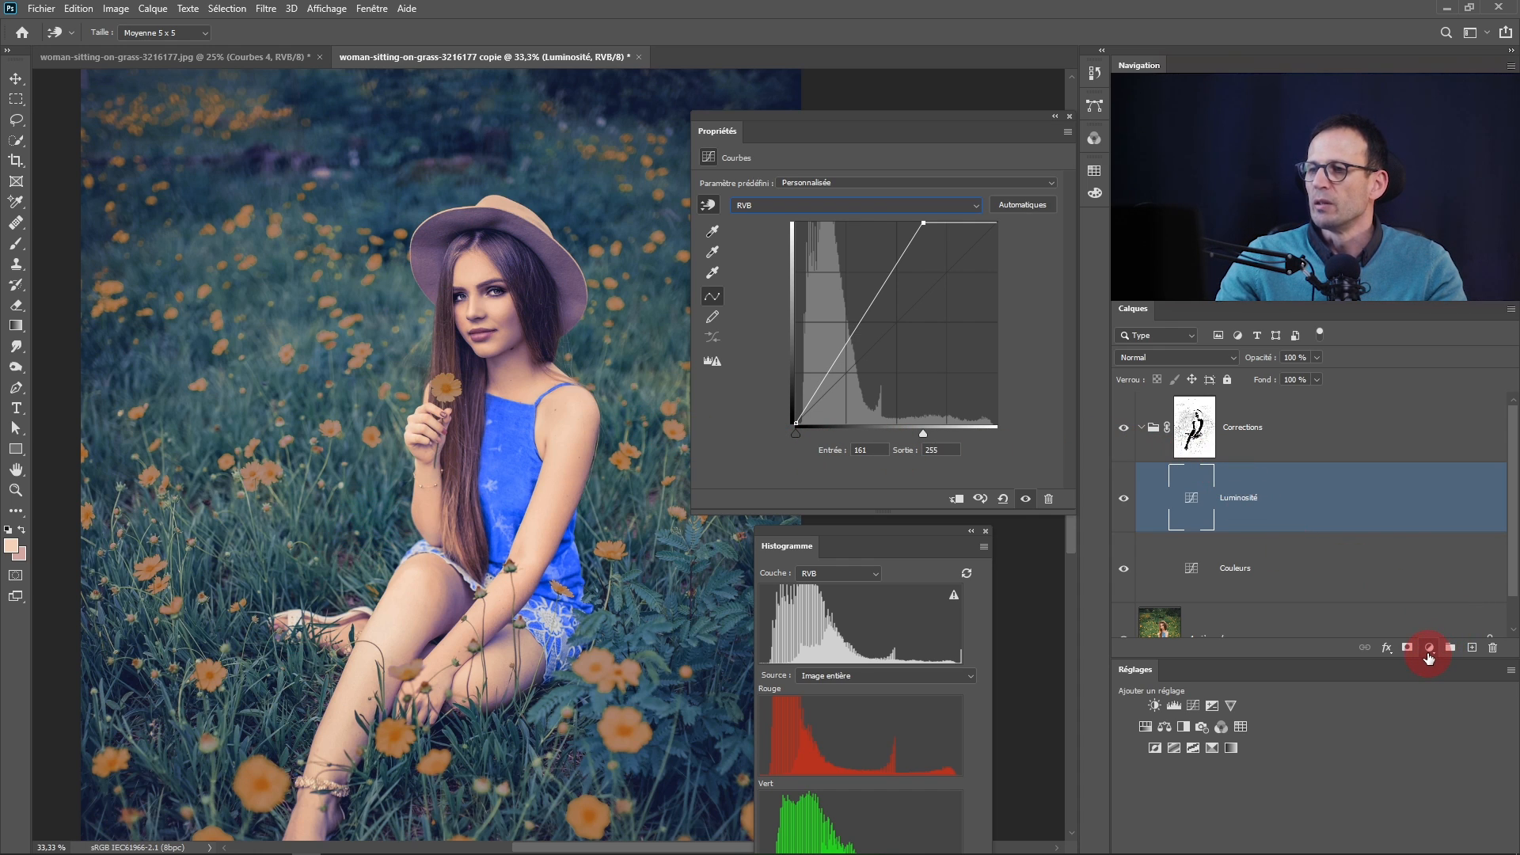
Add a Curves adjustment layer above Luminosité in the Corrections group and name it Contraste
{"action": "left_click", "coordinate": [1429, 649]}
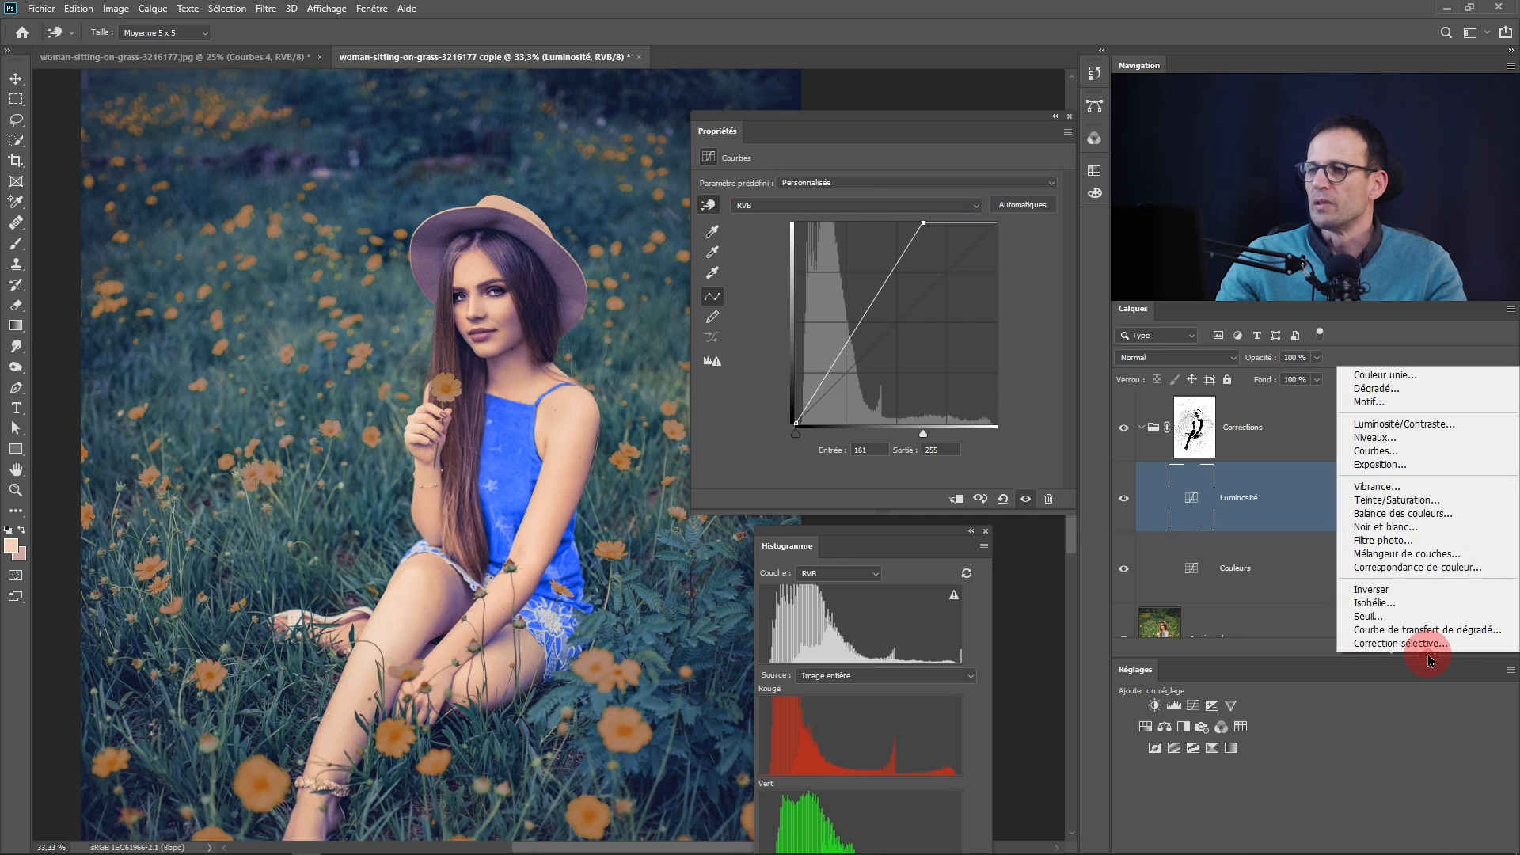
{"action": "left_click", "coordinate": [1375, 451]}
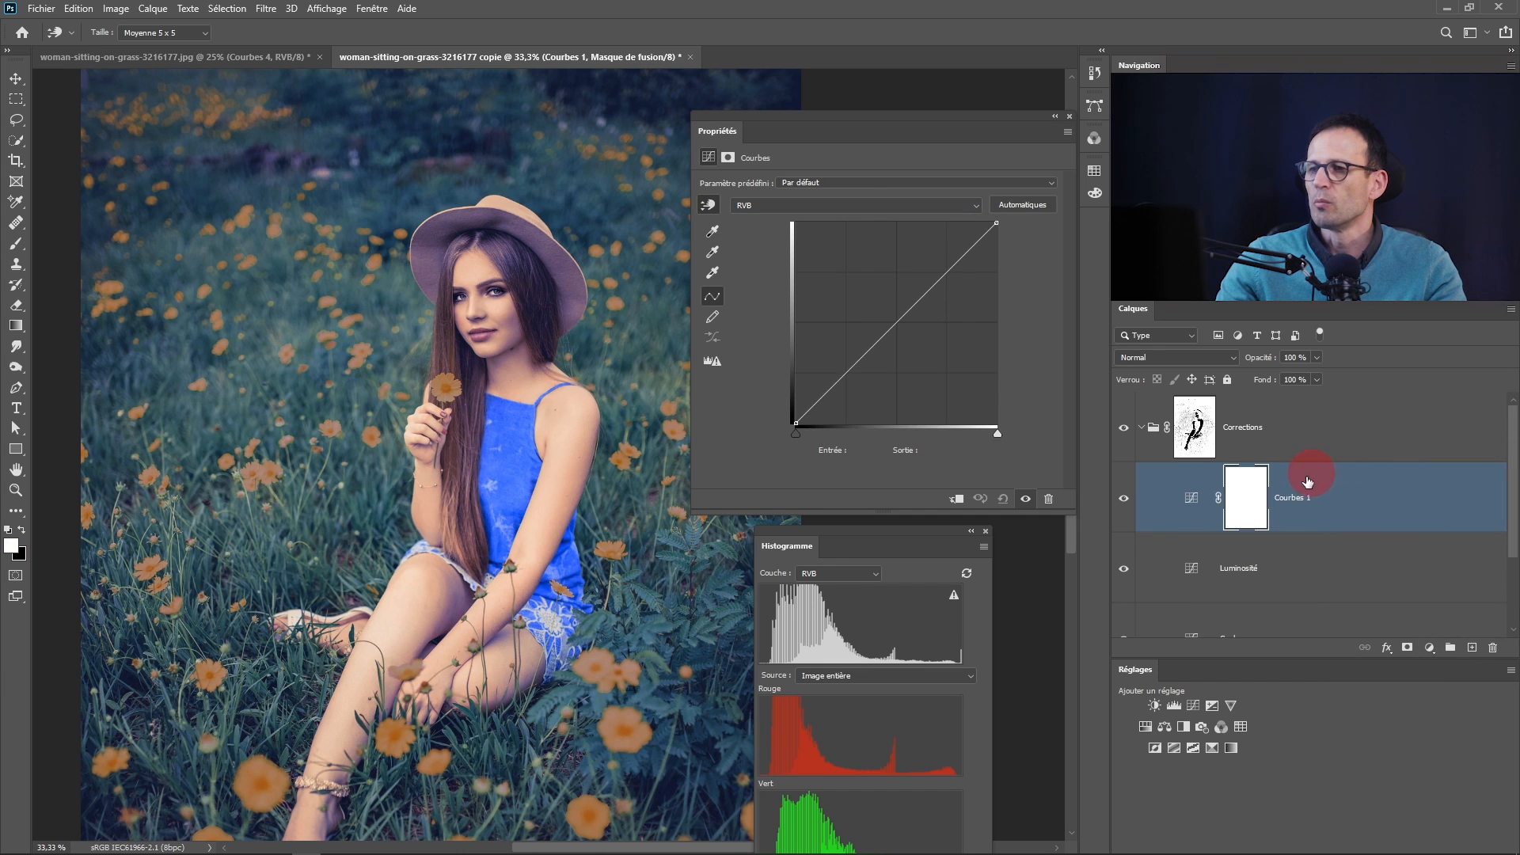
{"action": "double_click", "coordinate": [1292, 498]}
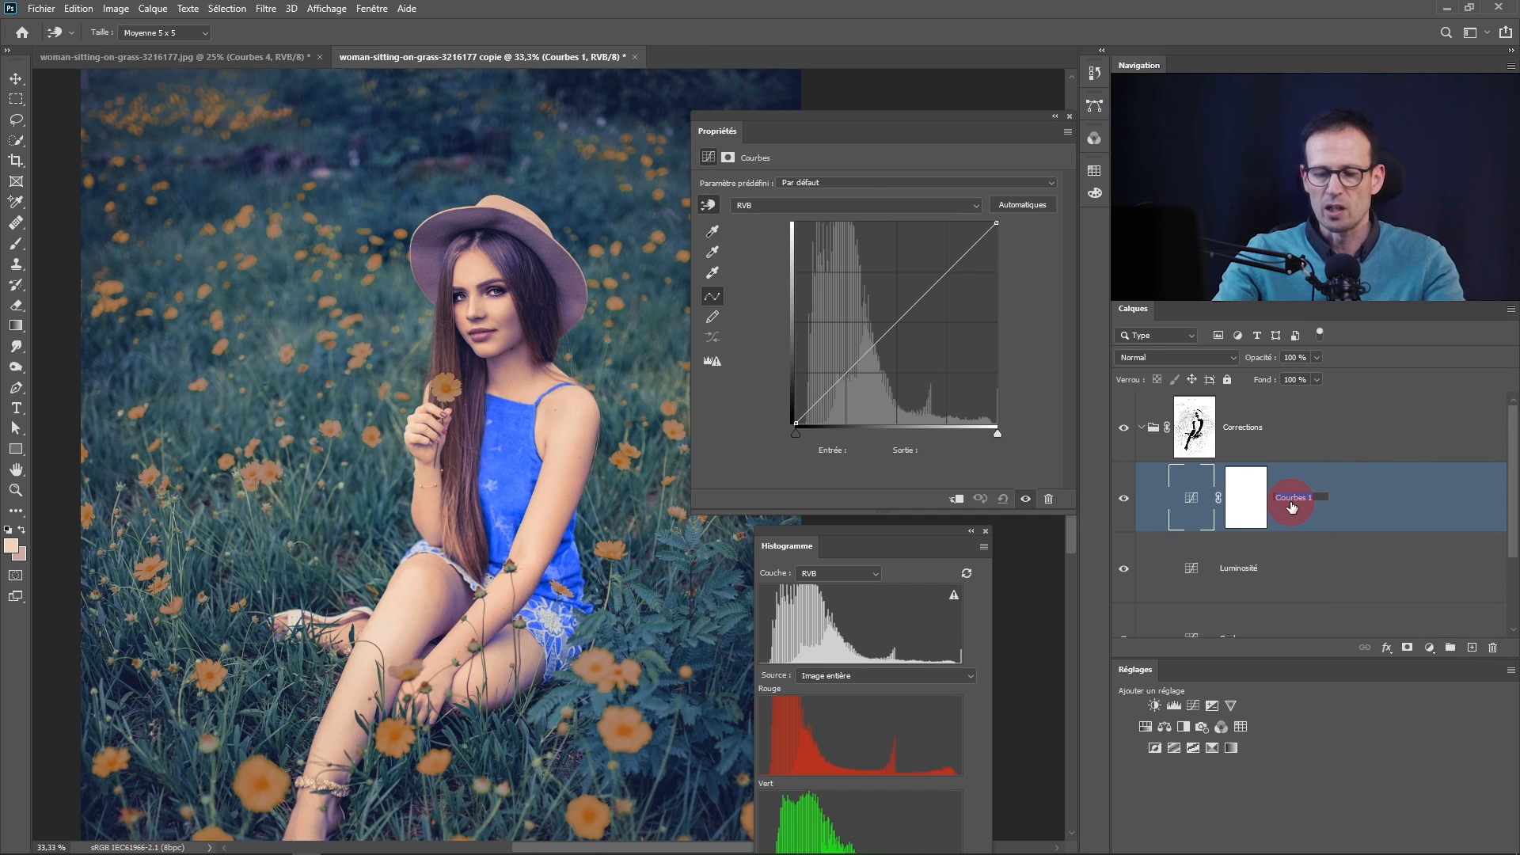
{"action": "type", "text": "Contraste"}
{"action": "key", "text": "Return"}
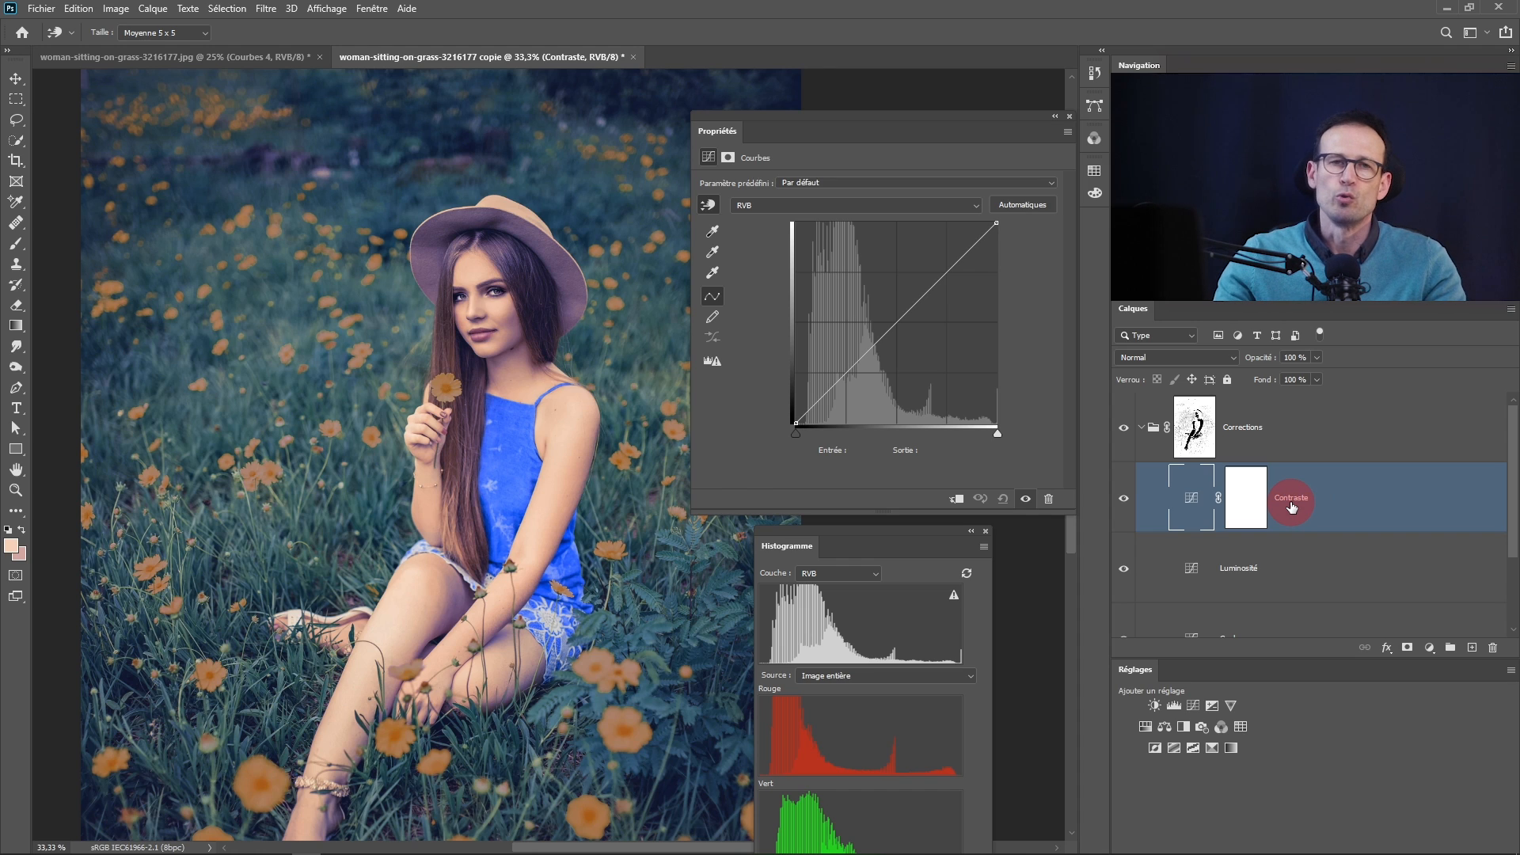
Delete the Contraste layer's own mask
{"action": "right_click", "coordinate": [1243, 501]}
{"action": "key", "text": "Escape"}
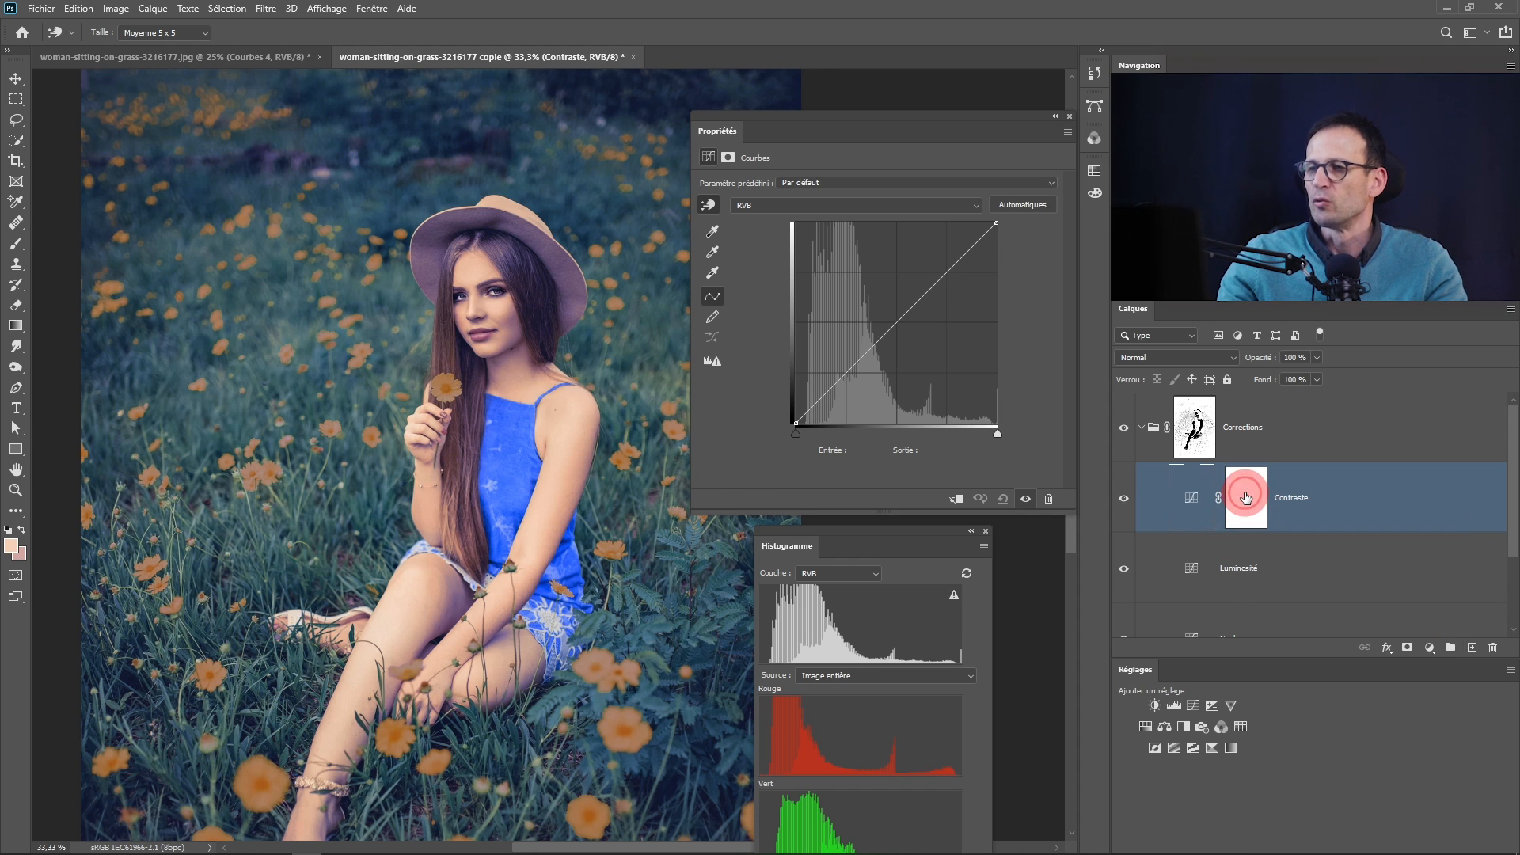
{"action": "left_click", "coordinate": [1246, 497]}
{"action": "right_click", "coordinate": [1245, 497]}
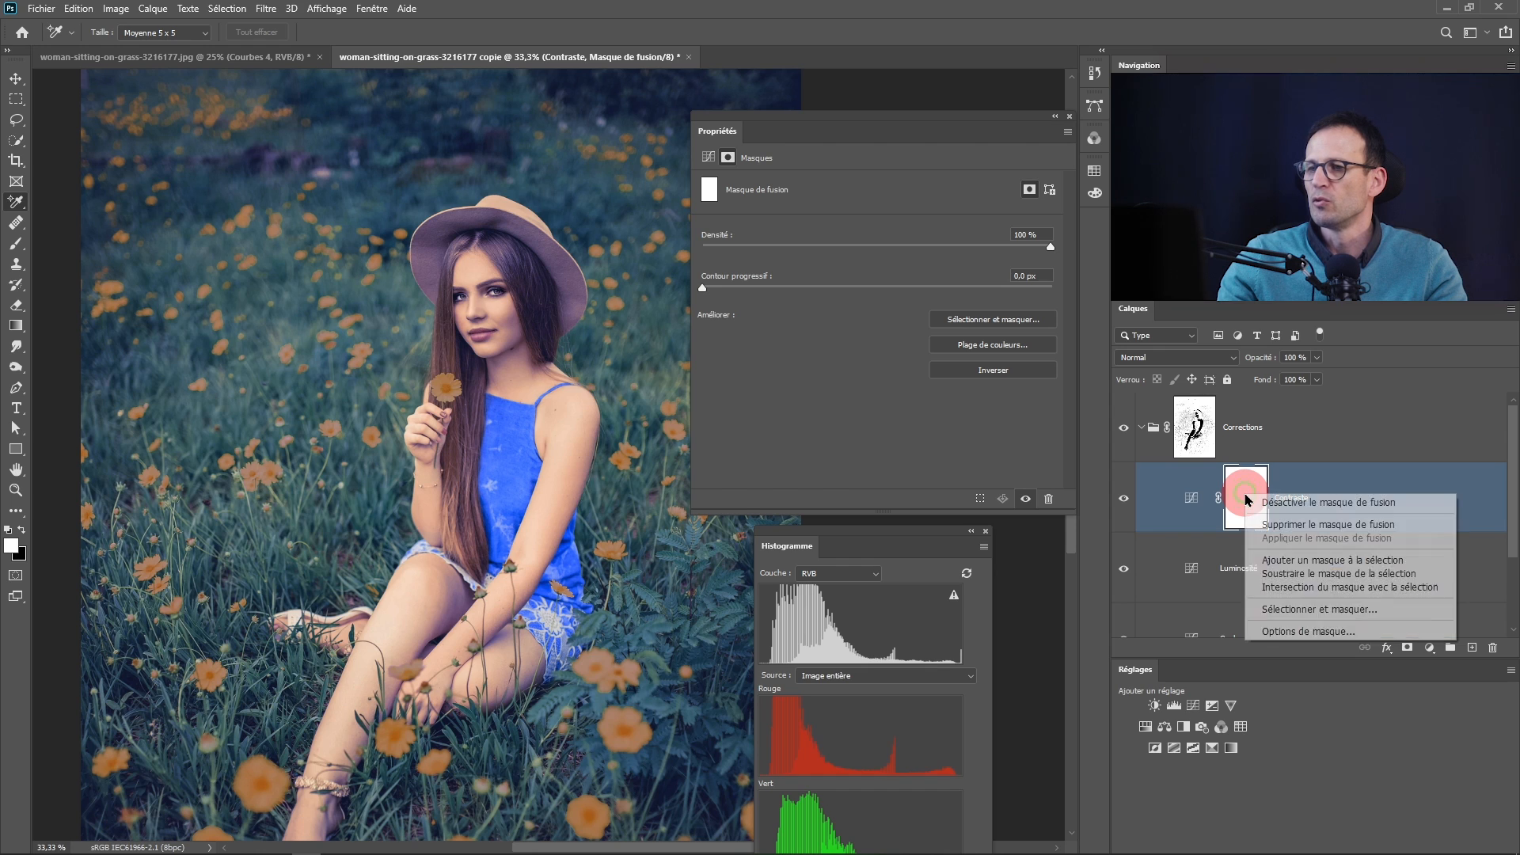
{"action": "left_click", "coordinate": [1276, 526]}
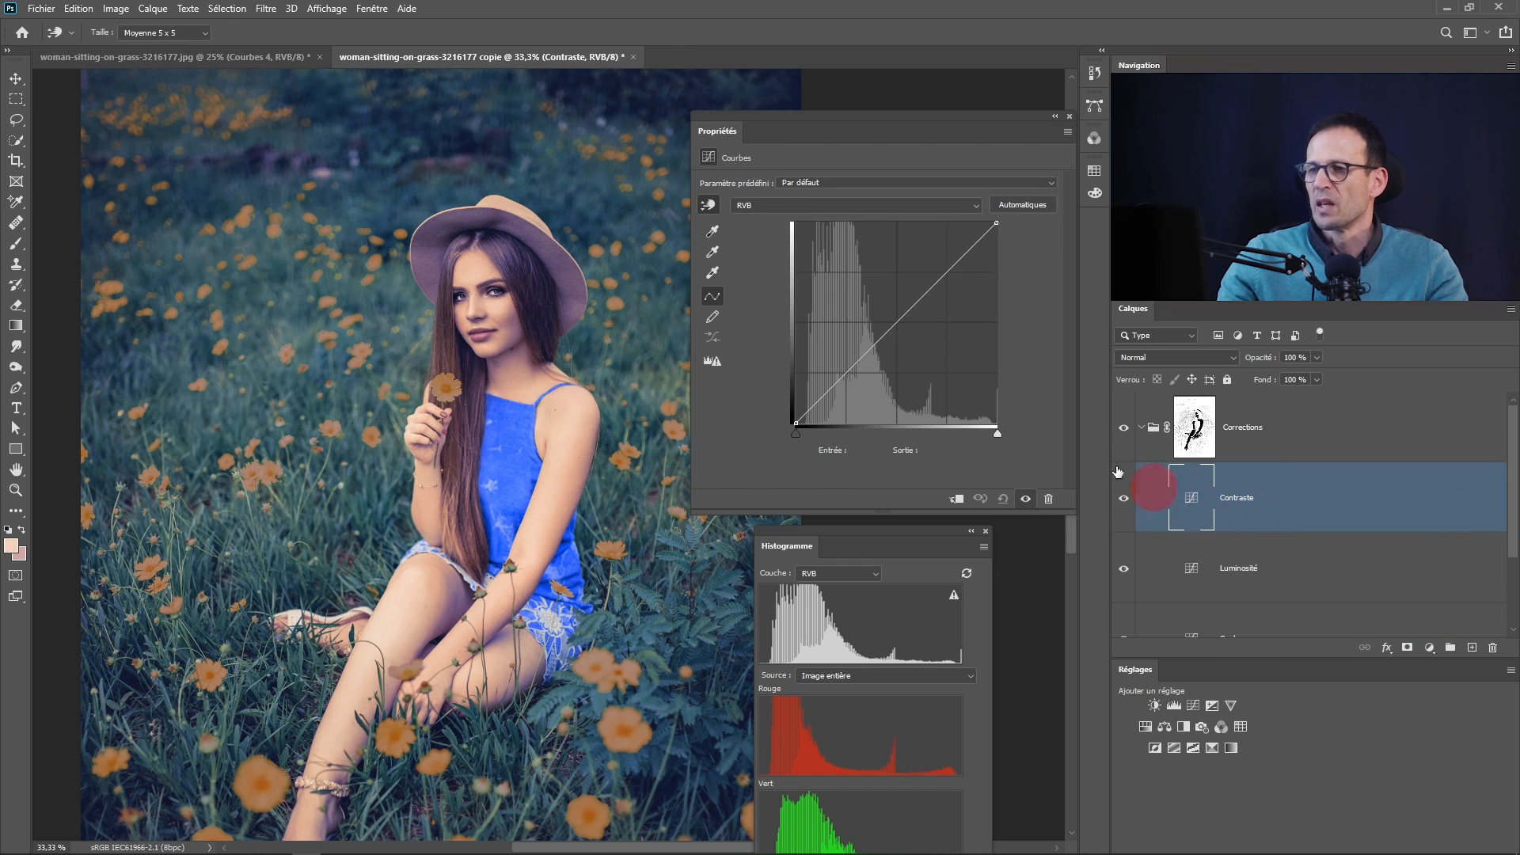
Darken the shadows with a Contraste curve point at input 67, output 47, and compare the image with the layer off and on
{"action": "left_click", "coordinate": [848, 372]}
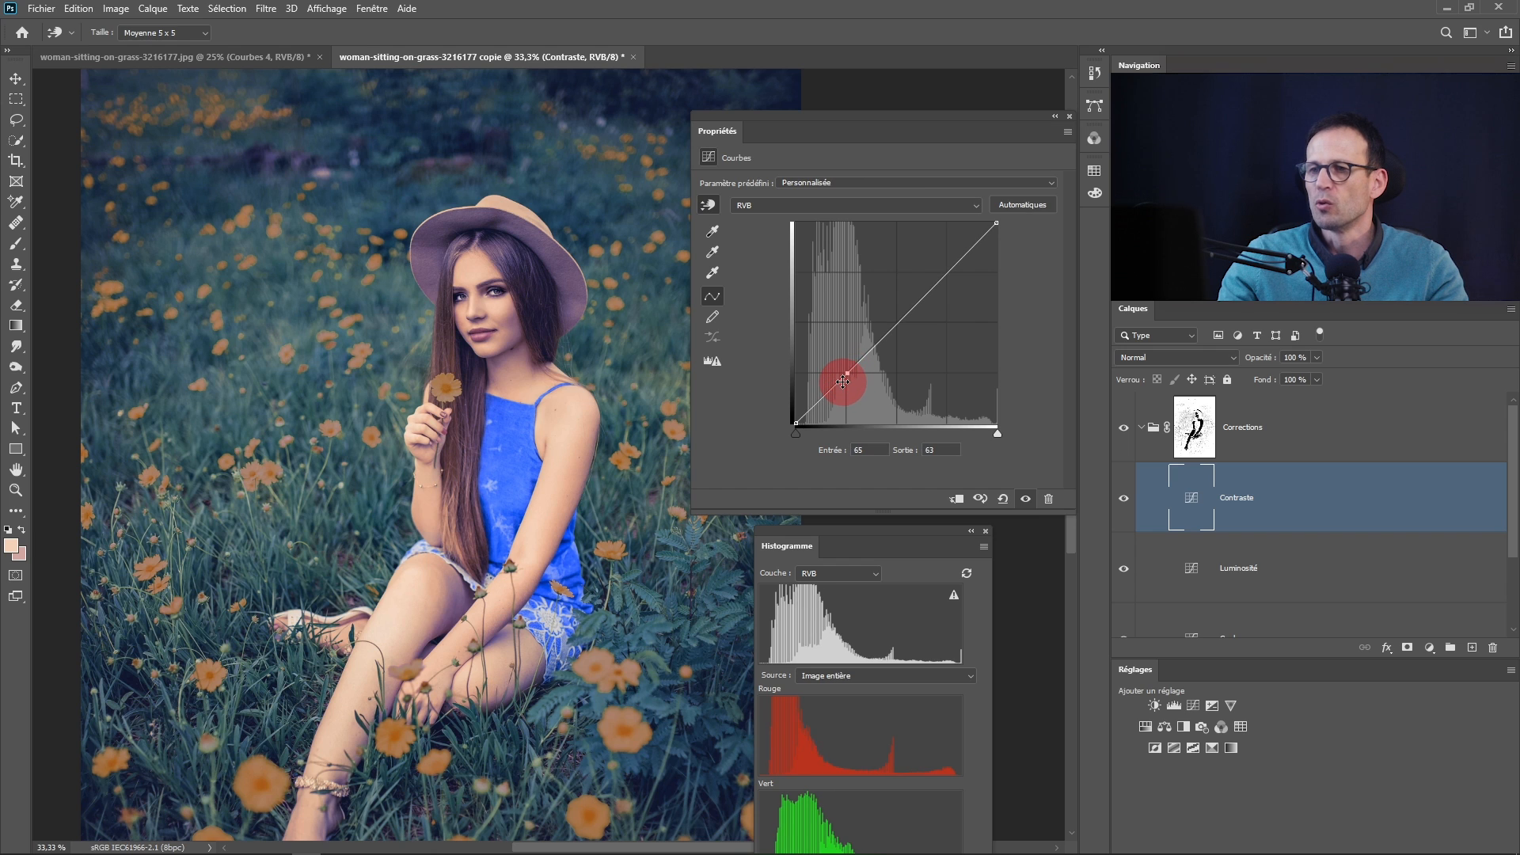
{"action": "left_click_drag", "start_coordinate": [847, 376], "coordinate": [850, 388]}
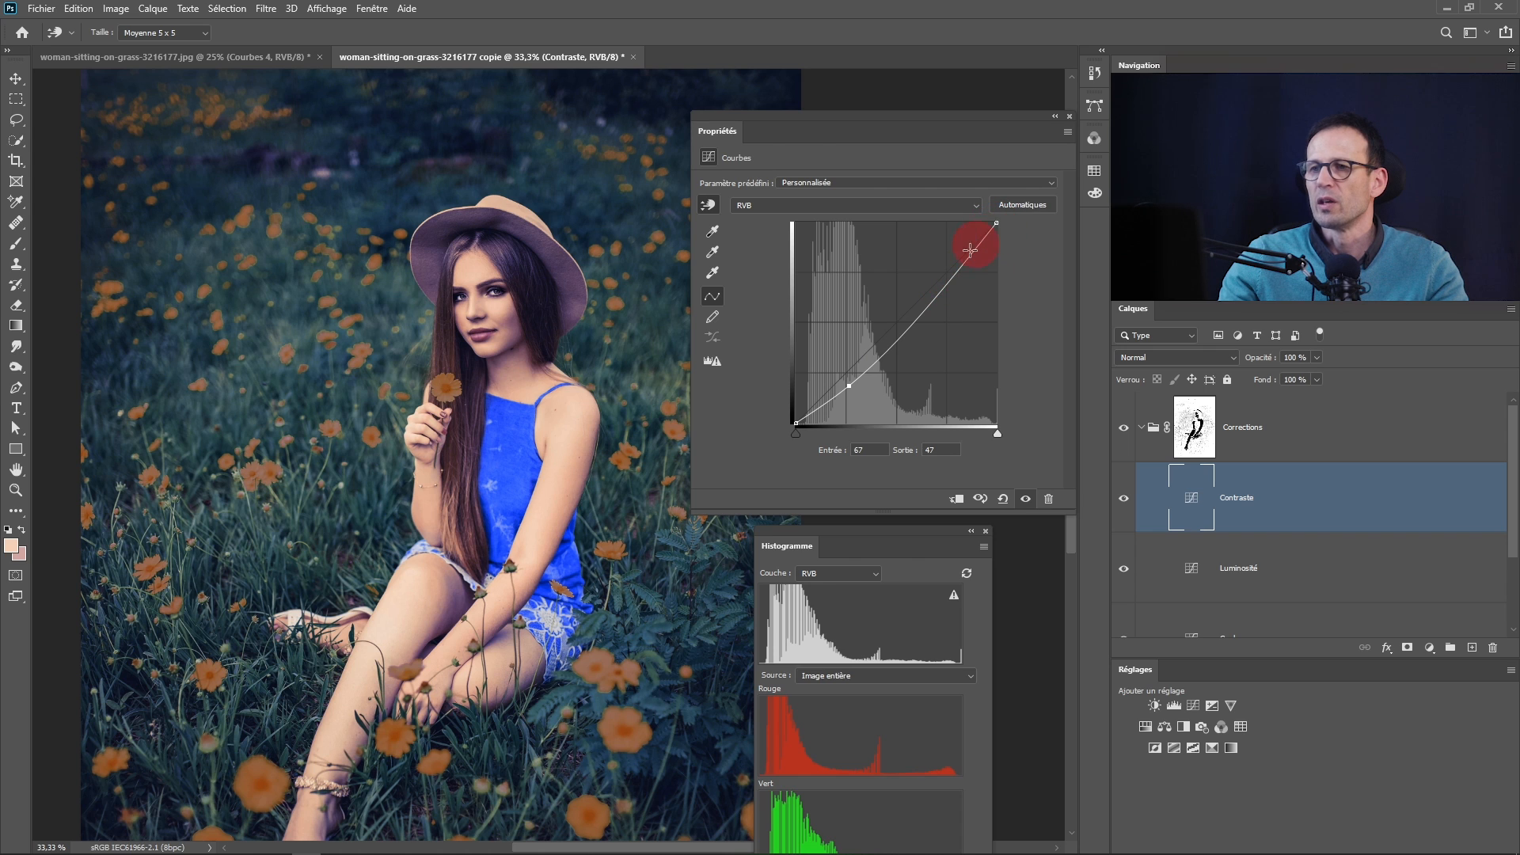
{"action": "left_click", "coordinate": [1023, 499]}
{"action": "left_click", "coordinate": [1024, 499]}
{"action": "left_click", "coordinate": [1017, 499]}
{"action": "left_click", "coordinate": [1014, 500]}
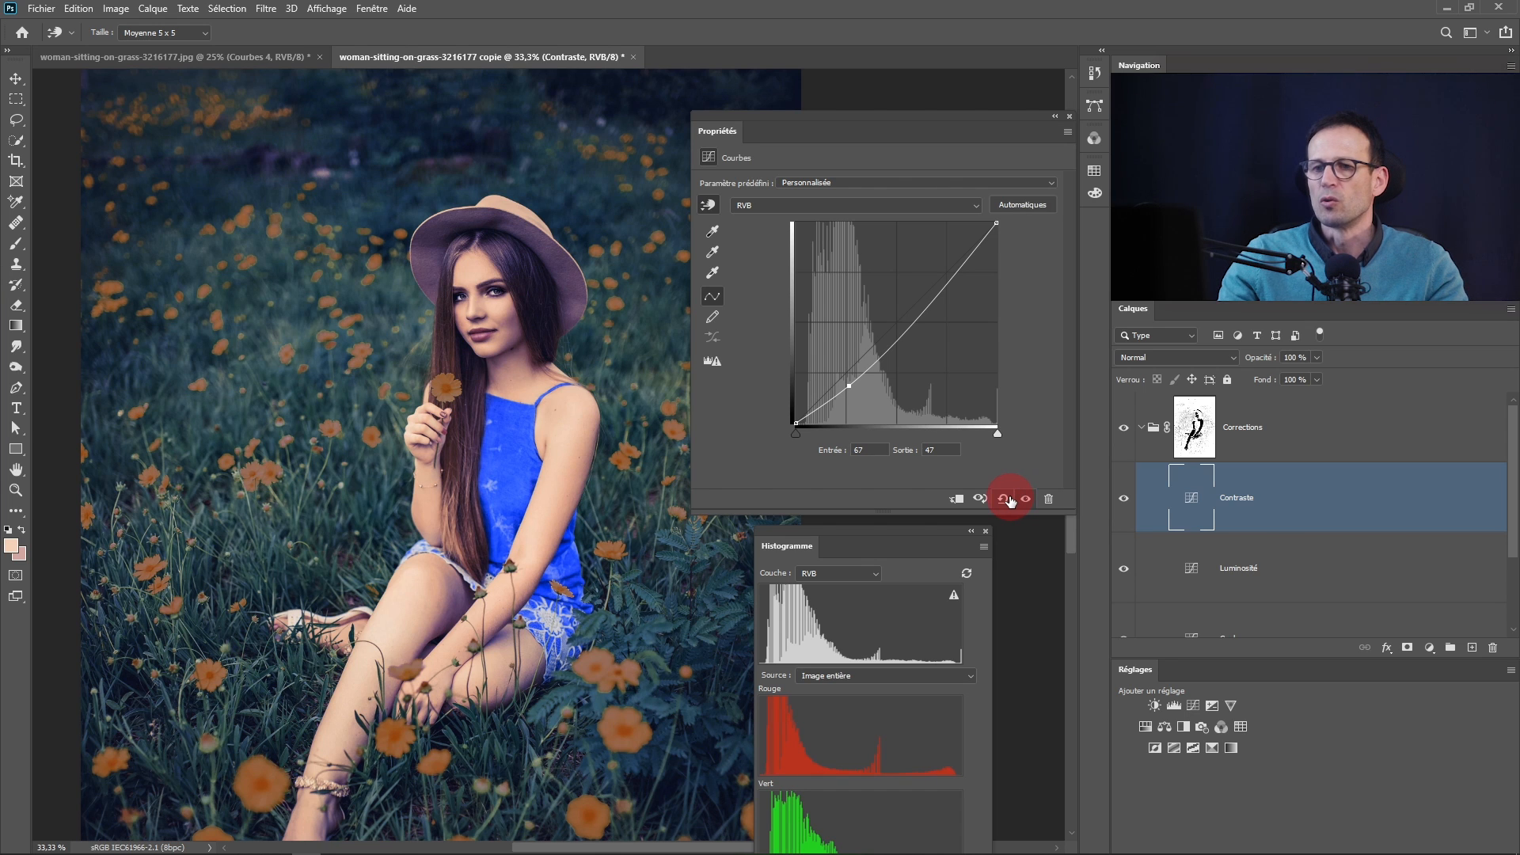
Examine the flower held in the woman's hand and the faded flowers around her at different magnifications
{"action": "left_click", "coordinate": [1035, 136]}
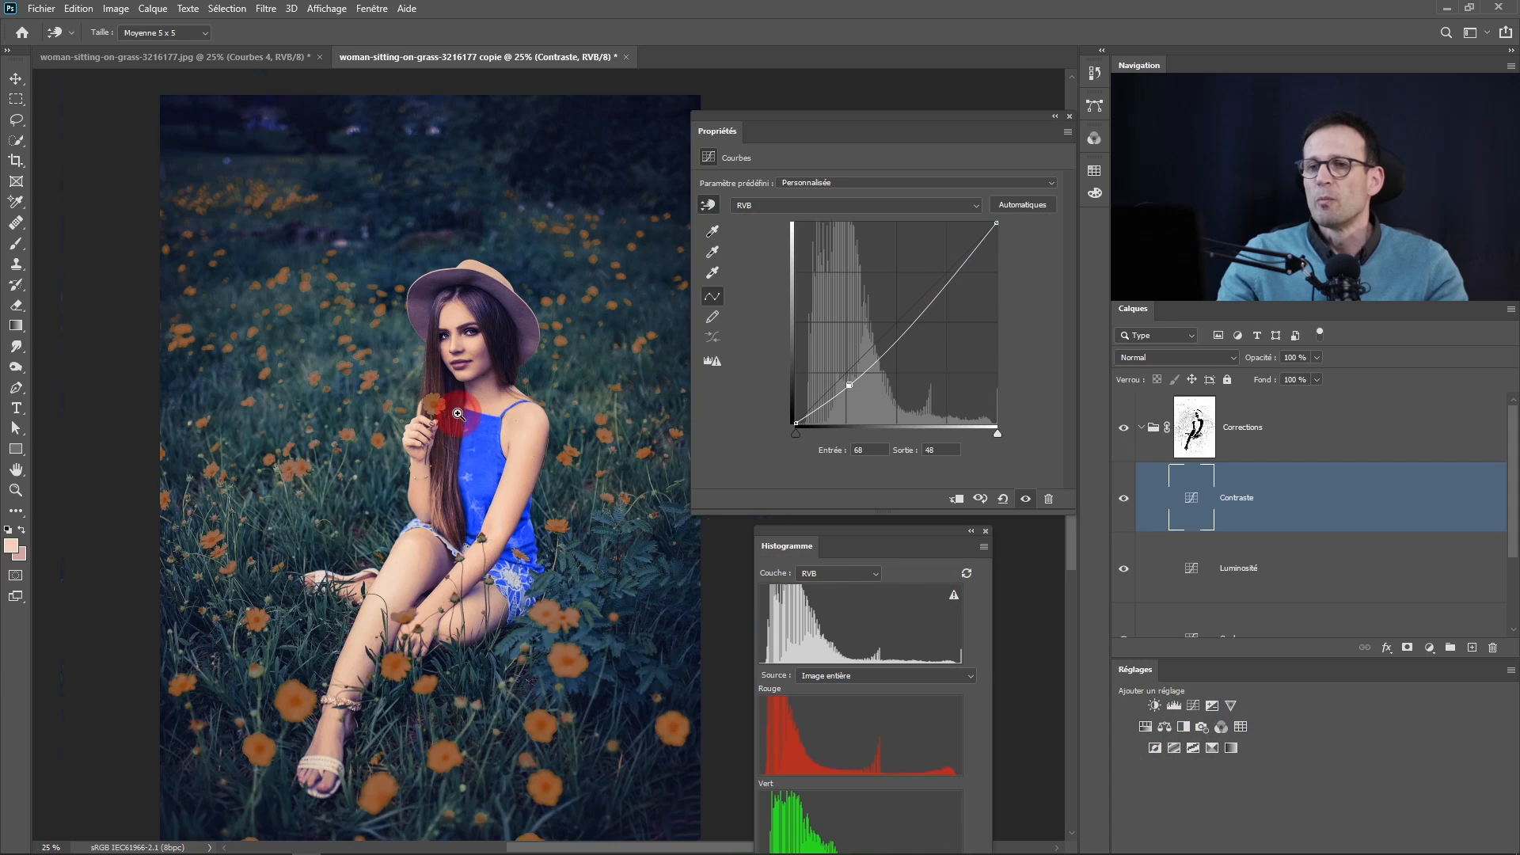
{"action": "left_click", "coordinate": [480, 392]}
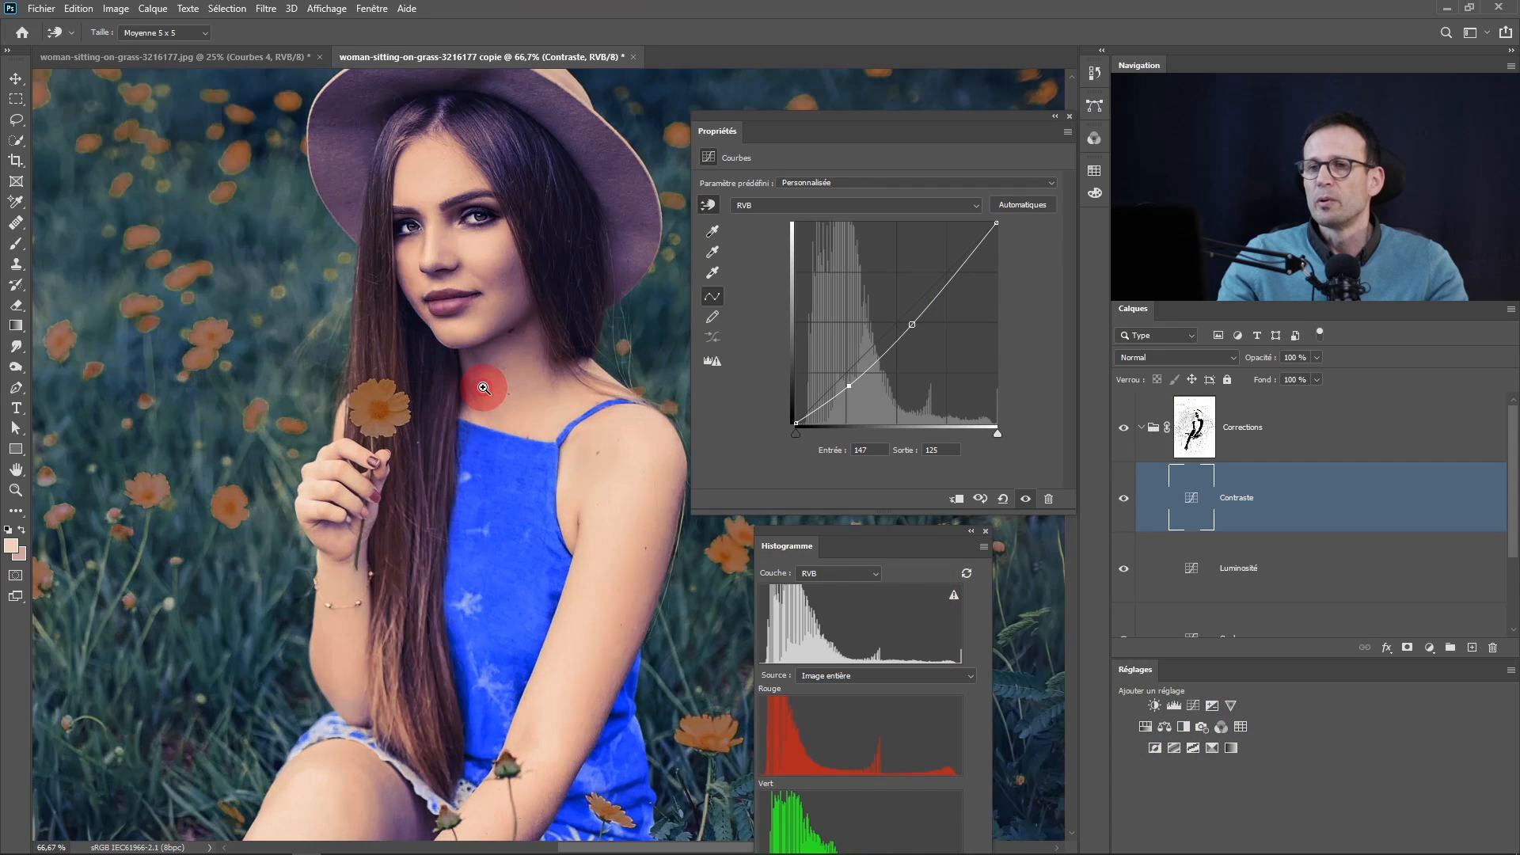
{"action": "scroll", "coordinate": [413, 526], "scroll_direction": "up", "scroll_amount": 2}
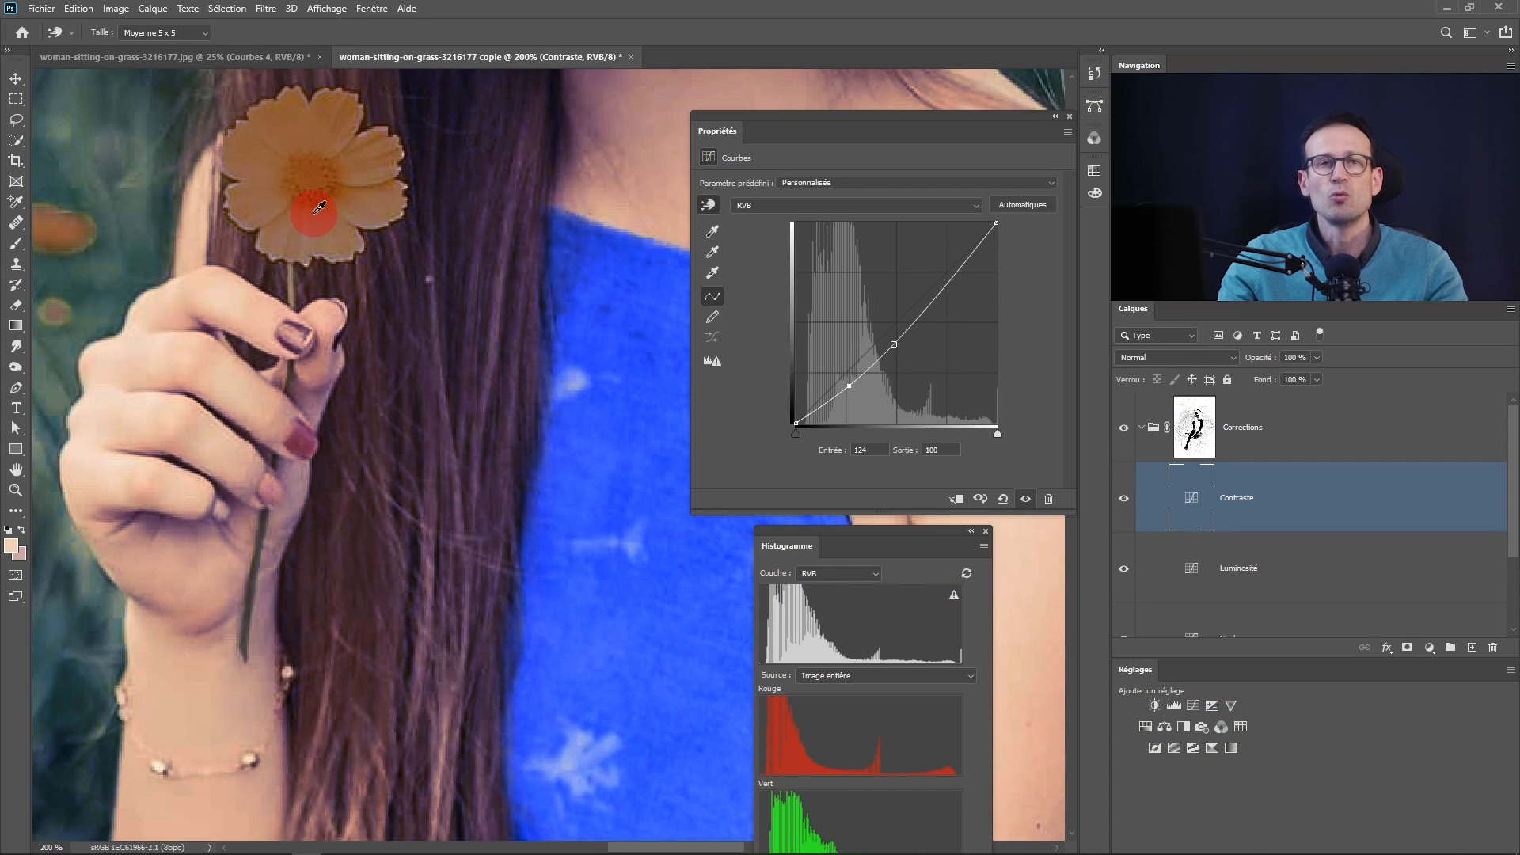
{"action": "scroll", "coordinate": [316, 329], "scroll_direction": "down", "scroll_amount": 4}
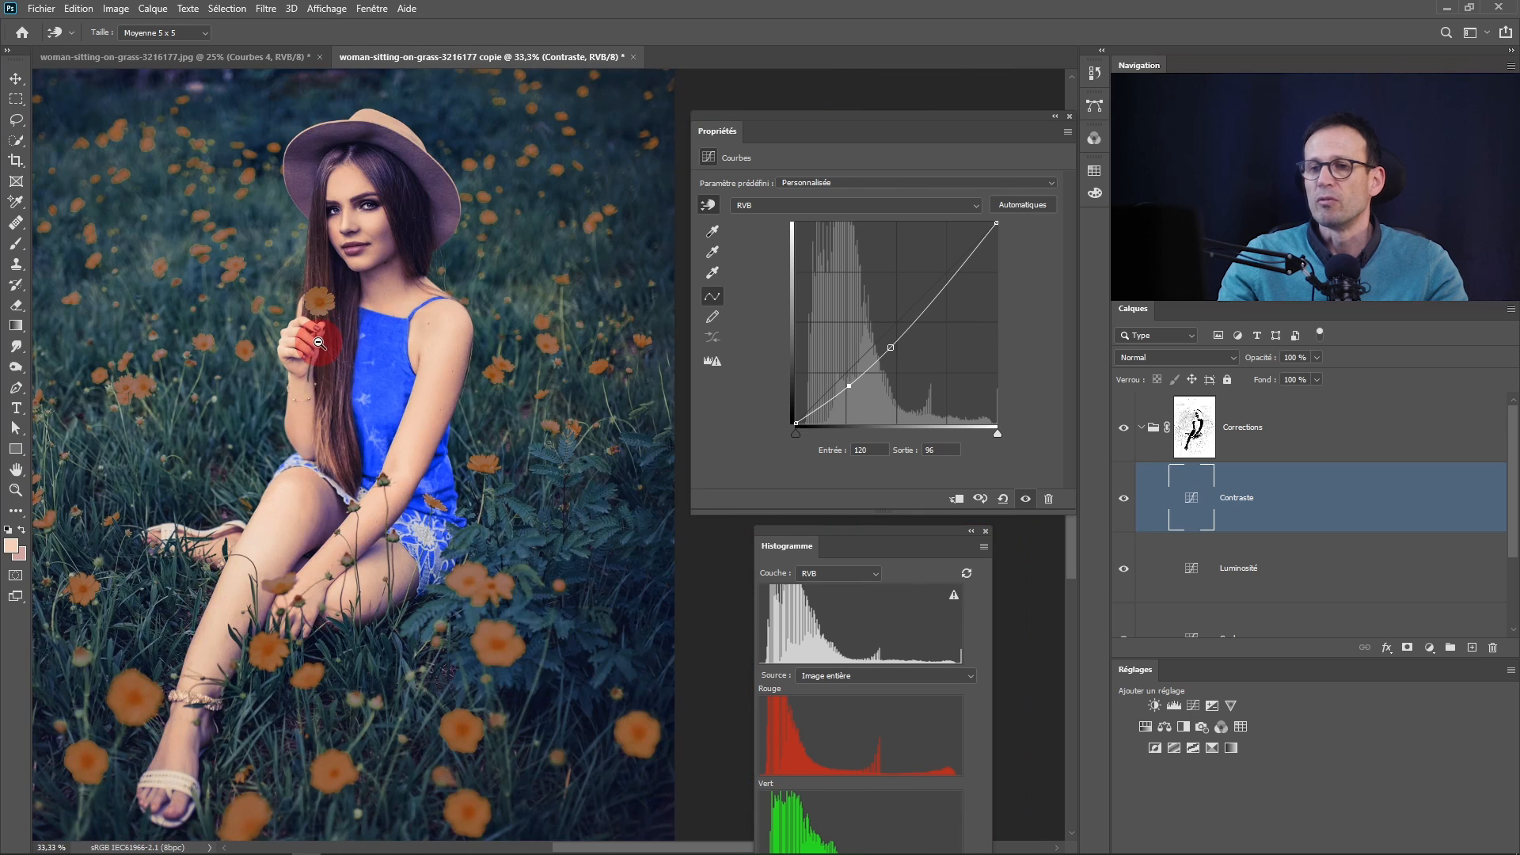
{"action": "left_click_drag", "start_coordinate": [318, 342], "coordinate": [356, 417]}
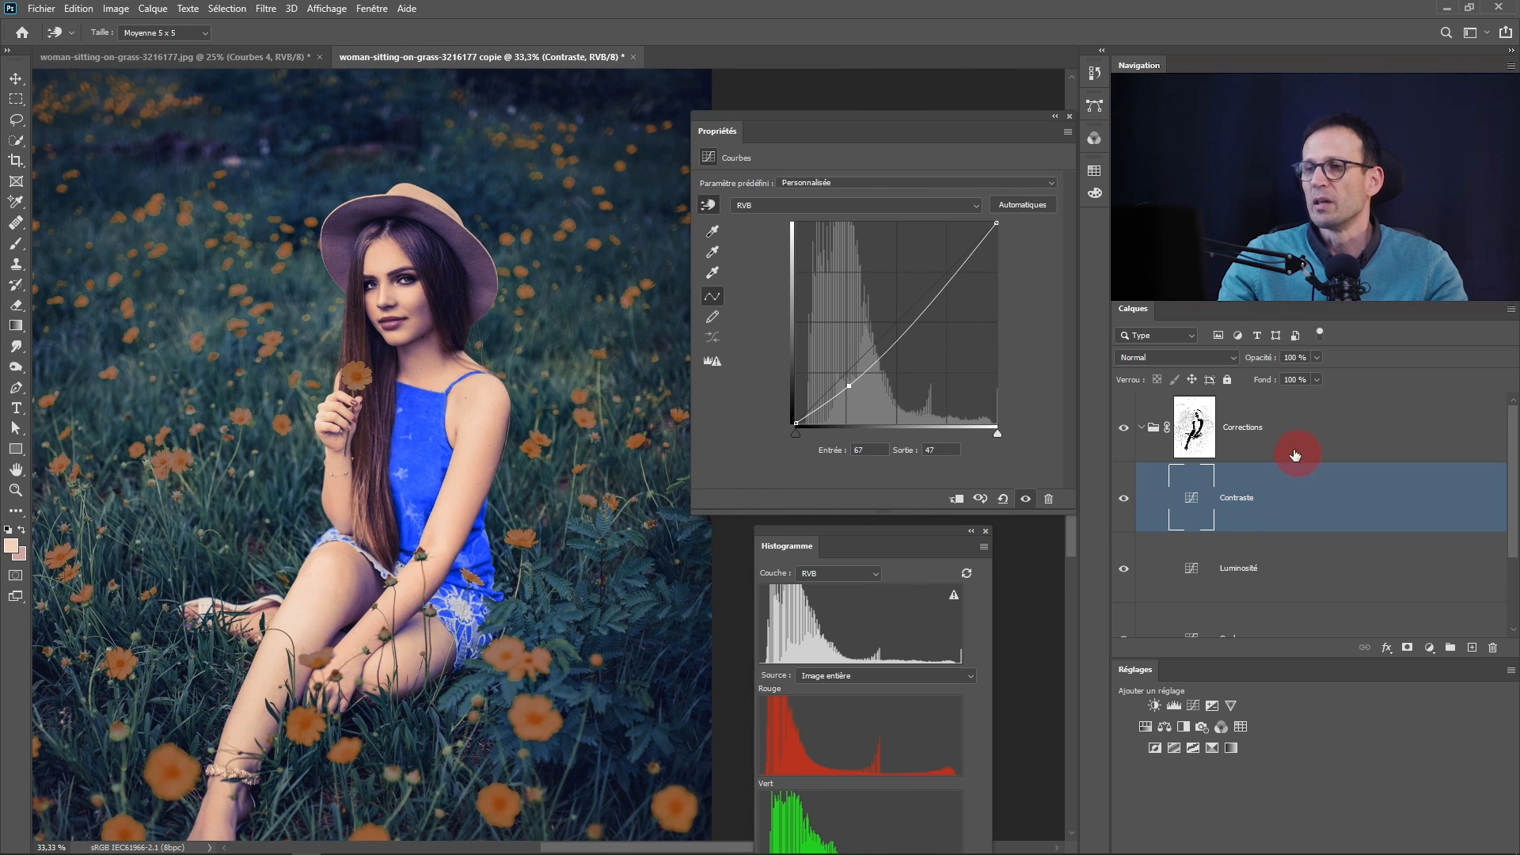
Start a Color Range selection on the Arrière-plan layer, using sampled colours, and sample an orange flower beside the woman's legs
{"action": "left_click", "coordinate": [1198, 436]}
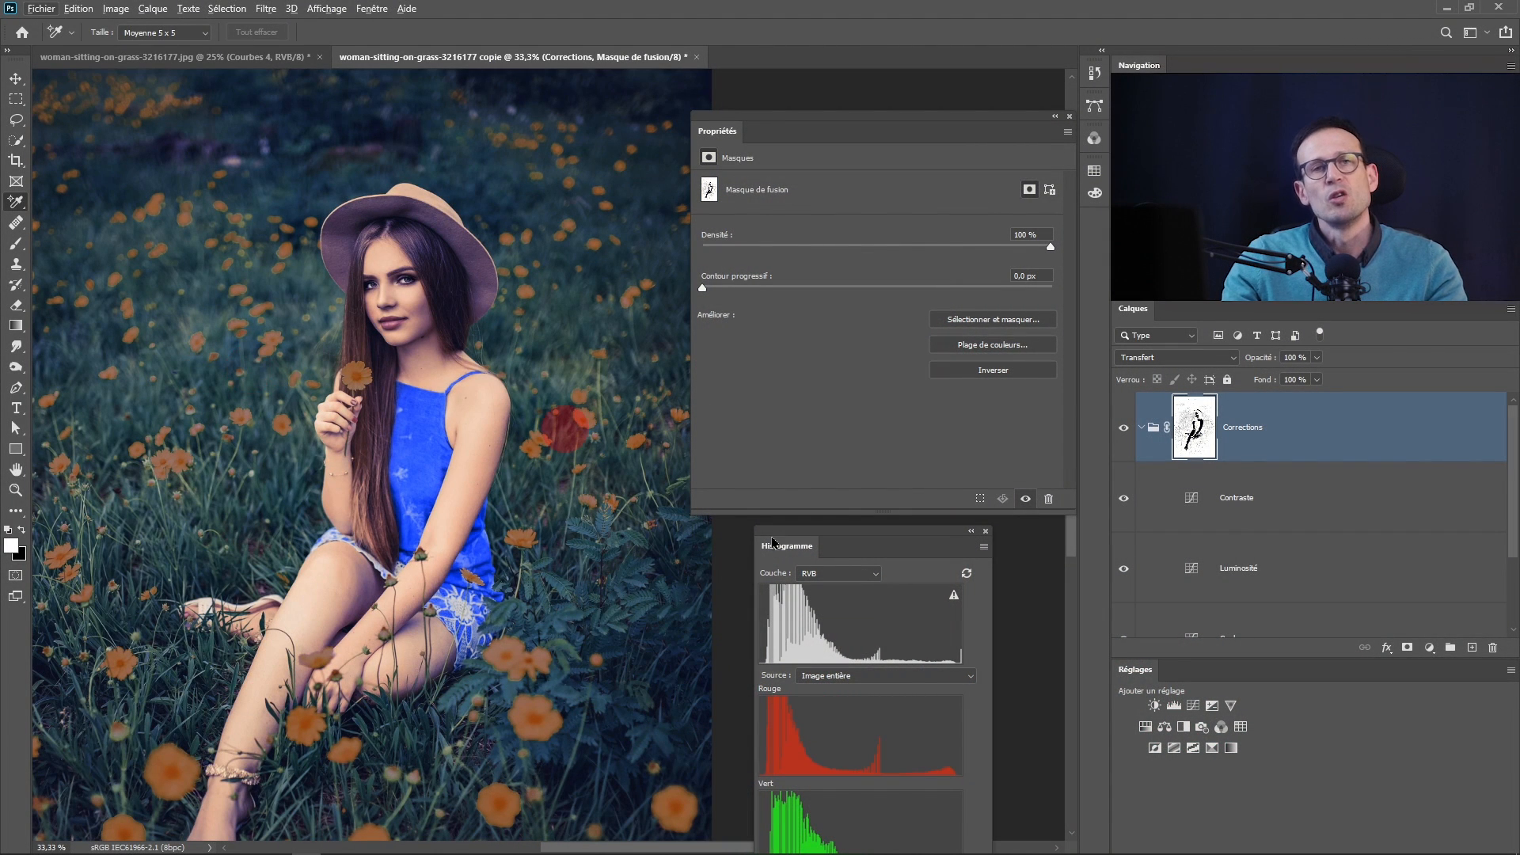
{"action": "scroll", "coordinate": [1243, 552], "scroll_direction": "down", "scroll_amount": 2}
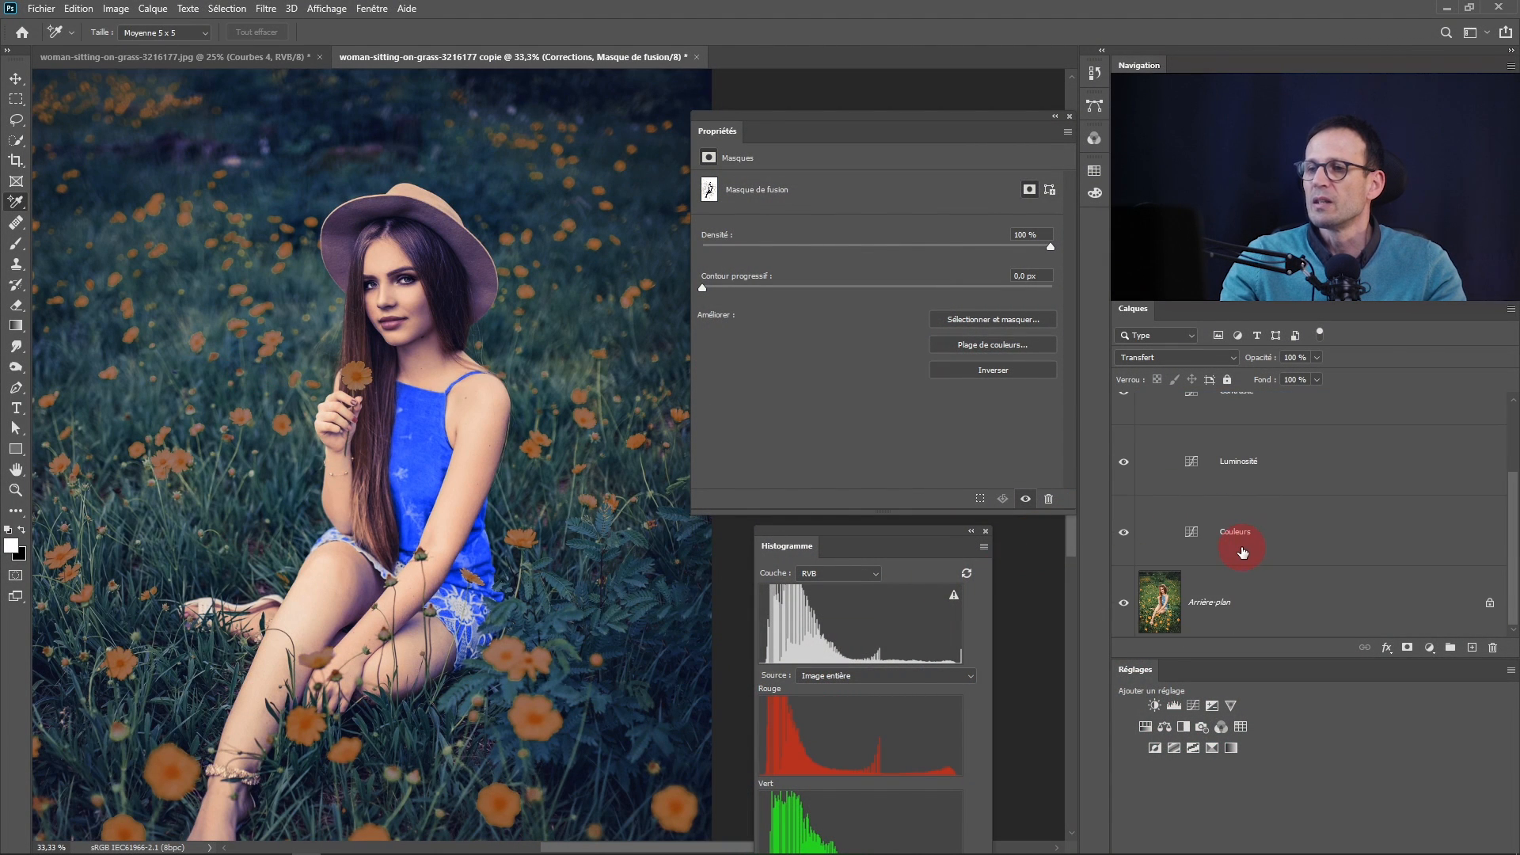
{"action": "left_click", "coordinate": [1254, 622]}
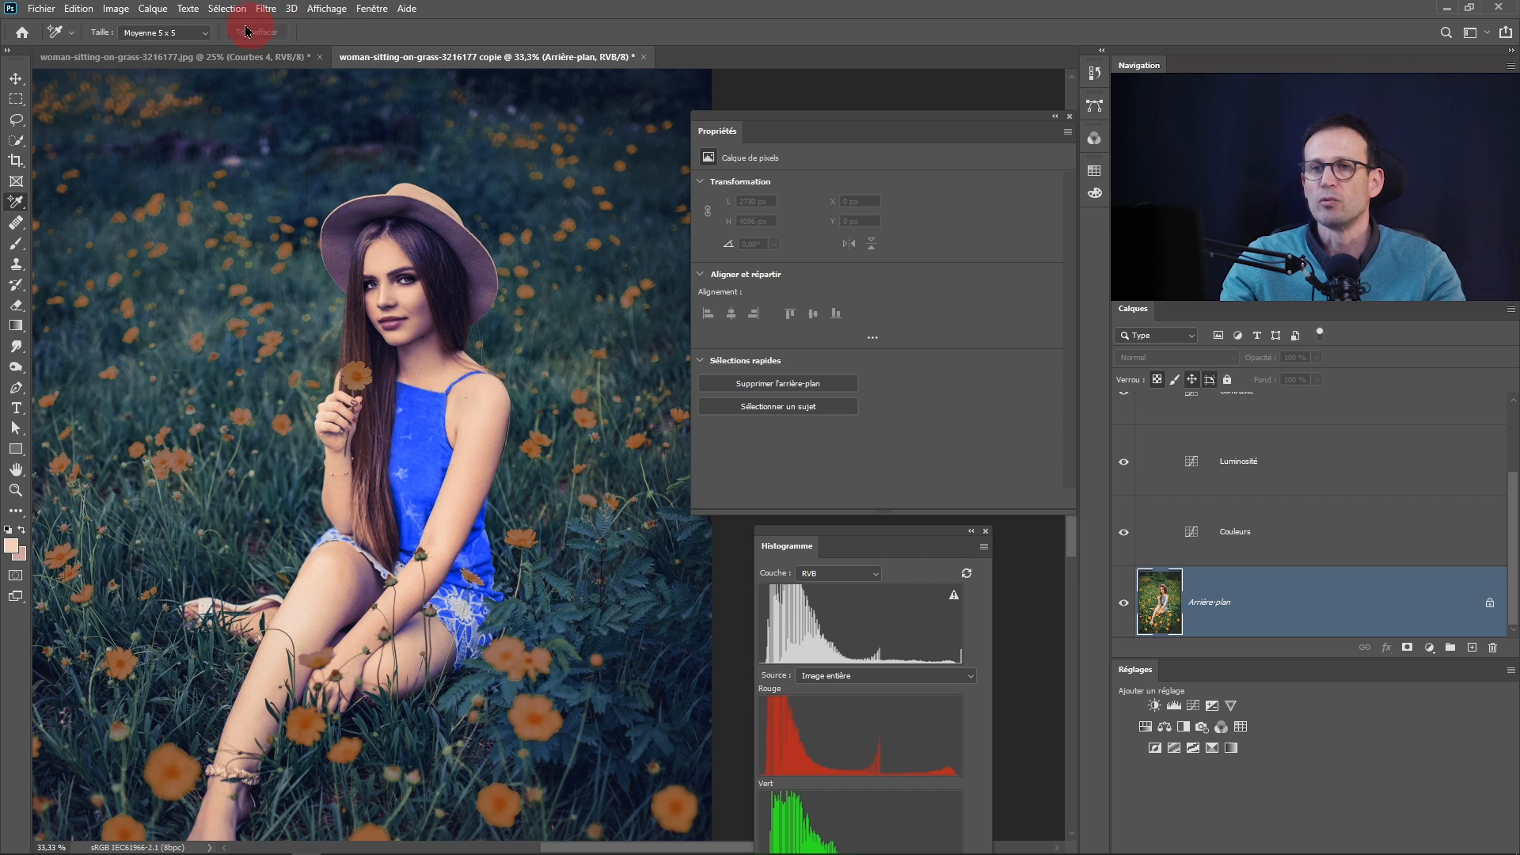
{"action": "left_click", "coordinate": [227, 9]}
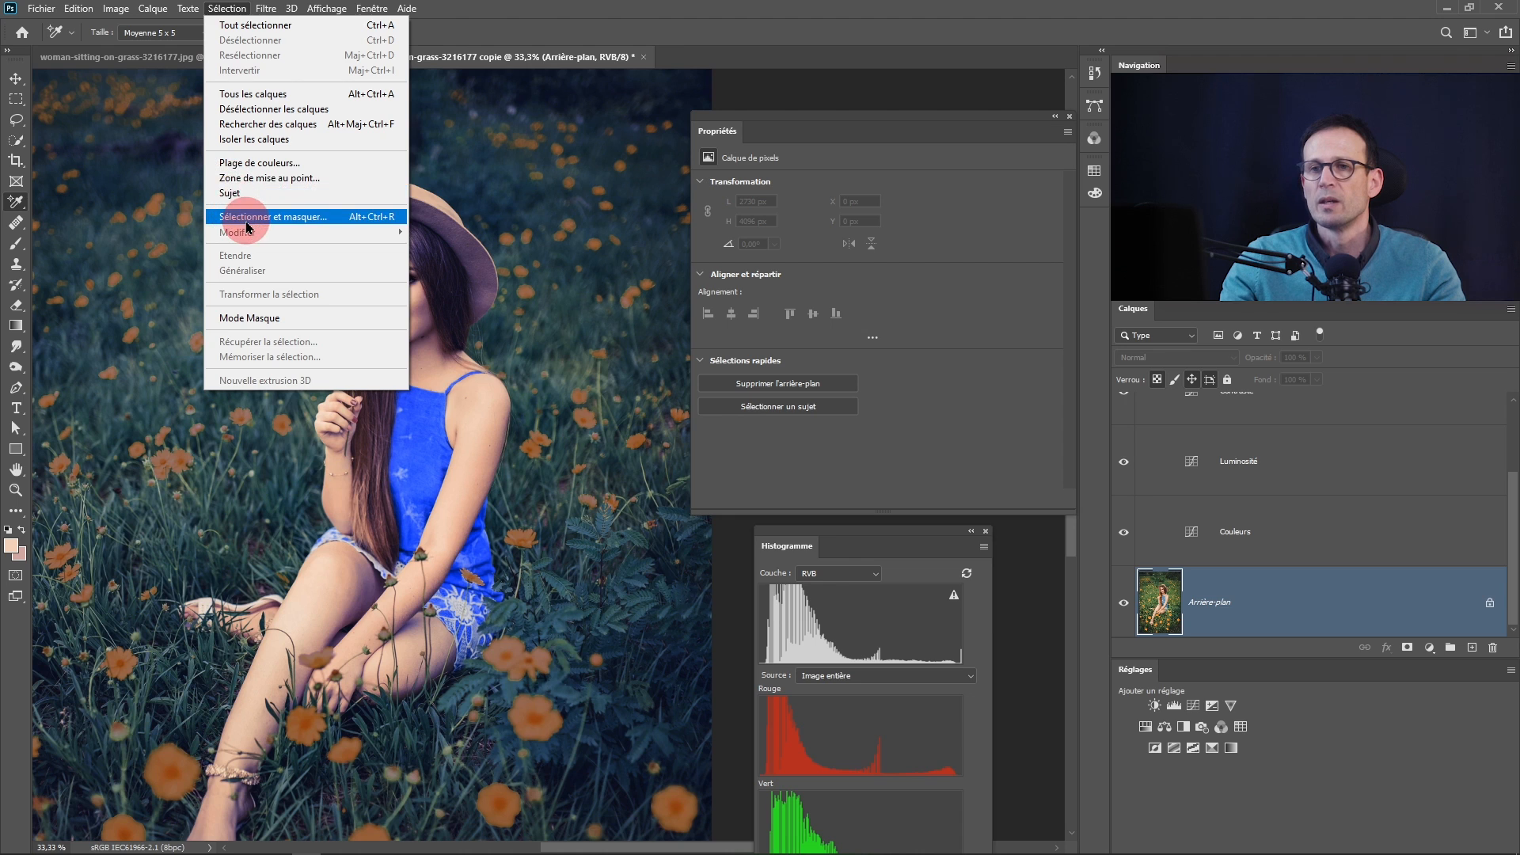
{"action": "left_click", "coordinate": [243, 163]}
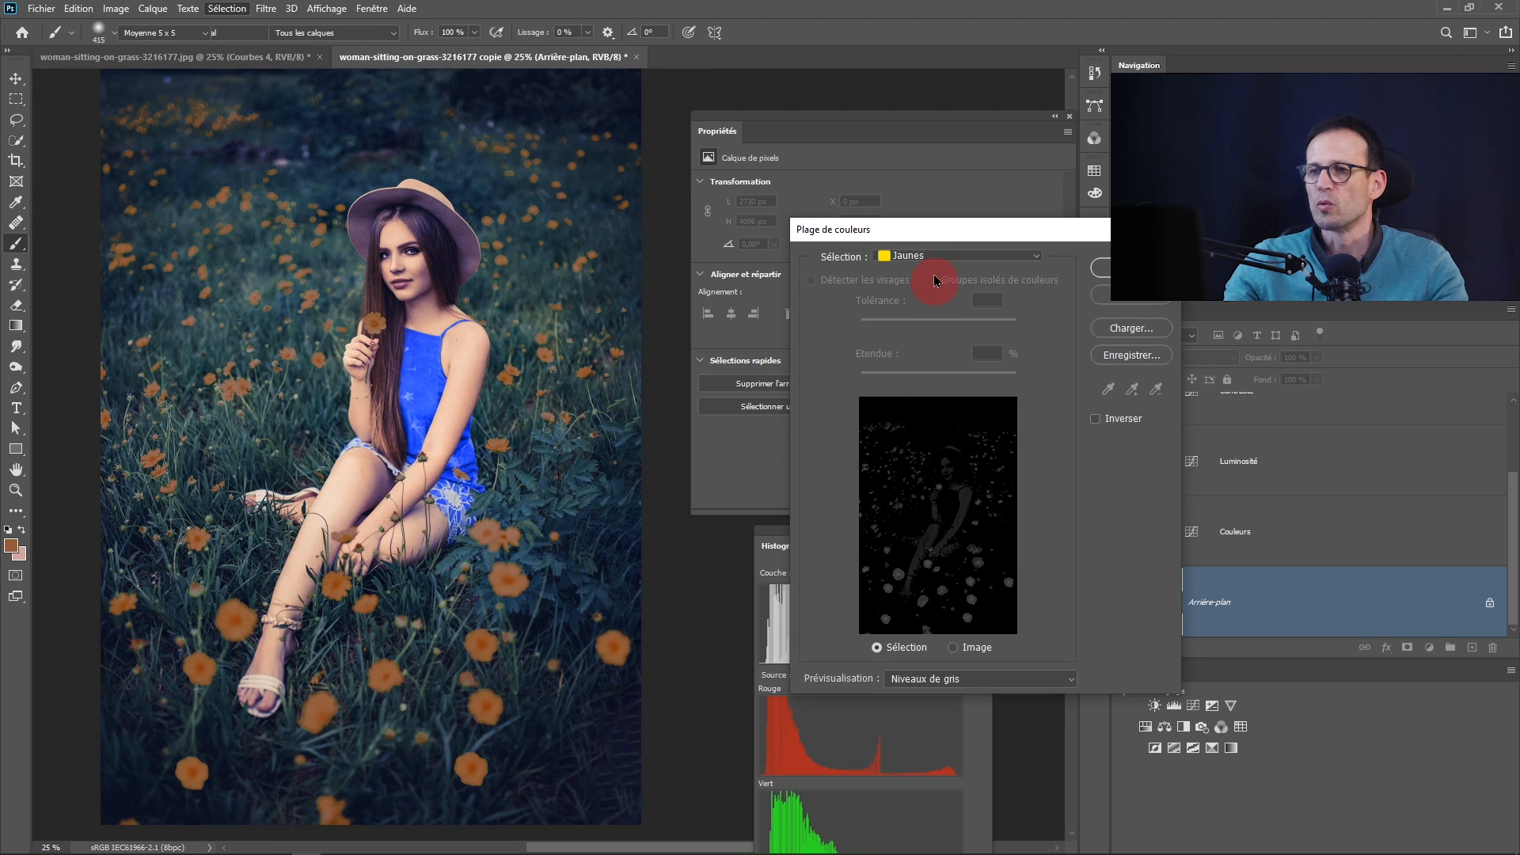
{"action": "left_click", "coordinate": [909, 256]}
{"action": "left_click", "coordinate": [912, 269]}
{"action": "left_click", "coordinate": [511, 573]}
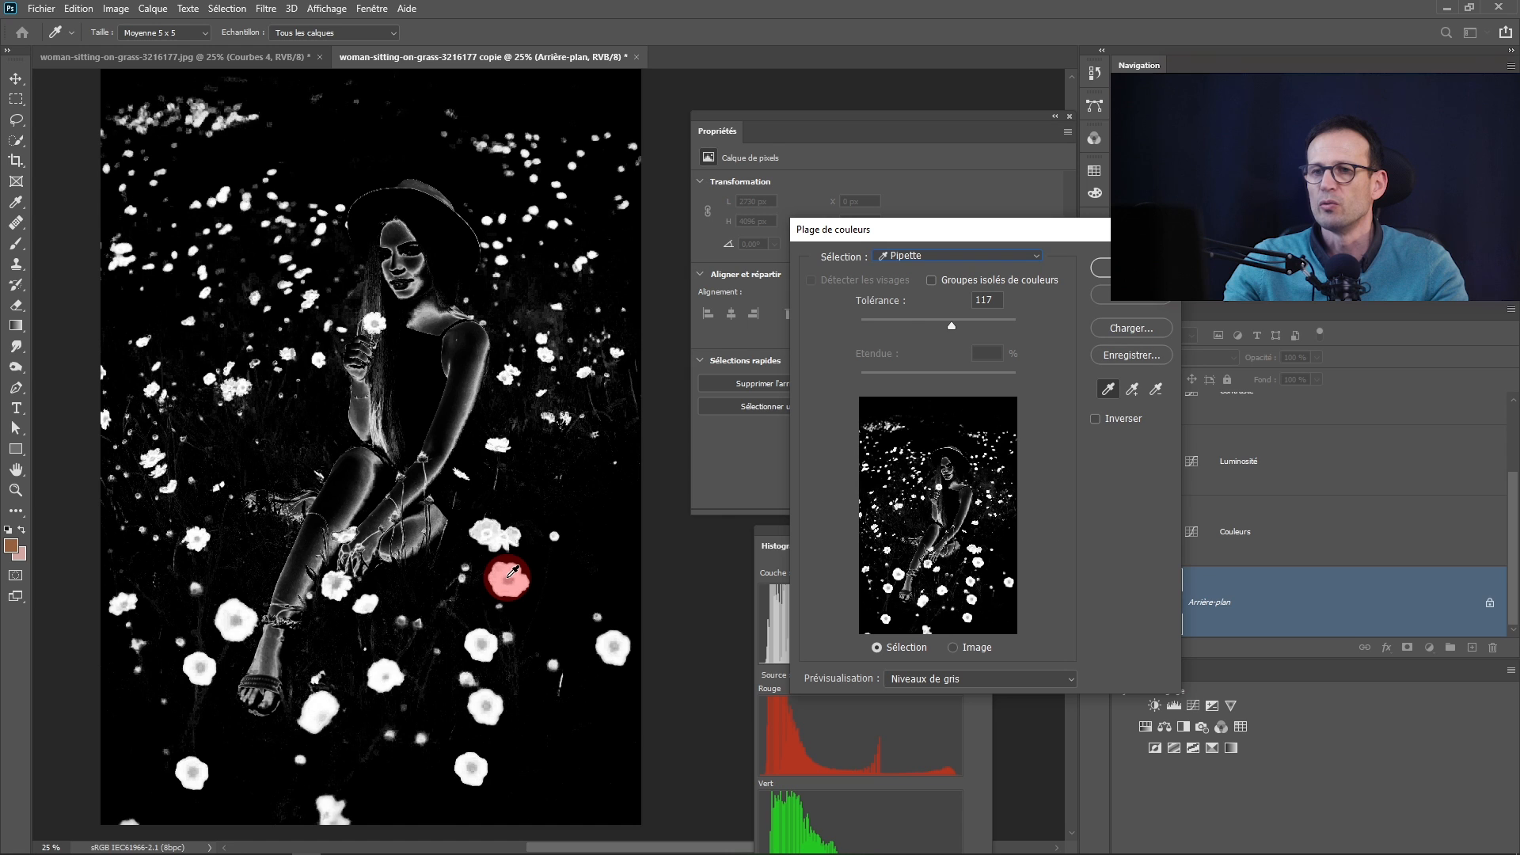
Resample the orange colour from a flower petal in close-up for the Color Range selection
{"action": "left_click", "coordinate": [492, 624], "text": "ctrl"}
{"action": "left_click", "coordinate": [492, 624], "text": "ctrl"}
{"action": "left_click", "coordinate": [498, 622], "text": "ctrl"}
{"action": "left_click", "coordinate": [498, 622], "text": "ctrl"}
{"action": "left_click", "coordinate": [497, 622], "text": "ctrl"}
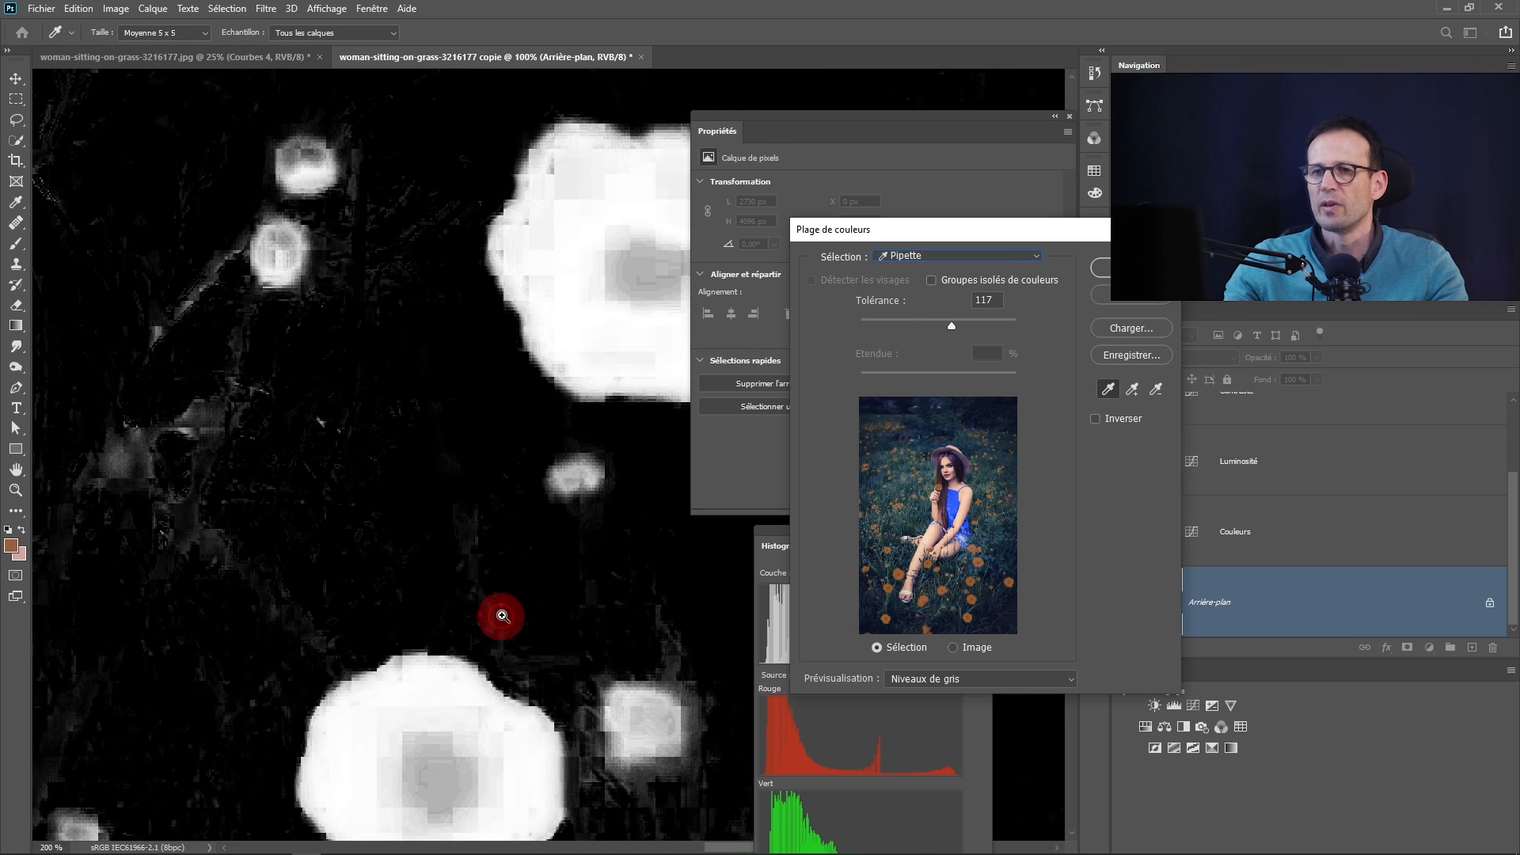
{"action": "left_click", "coordinate": [496, 622], "text": "ctrl"}
{"action": "left_click", "coordinate": [410, 696]}
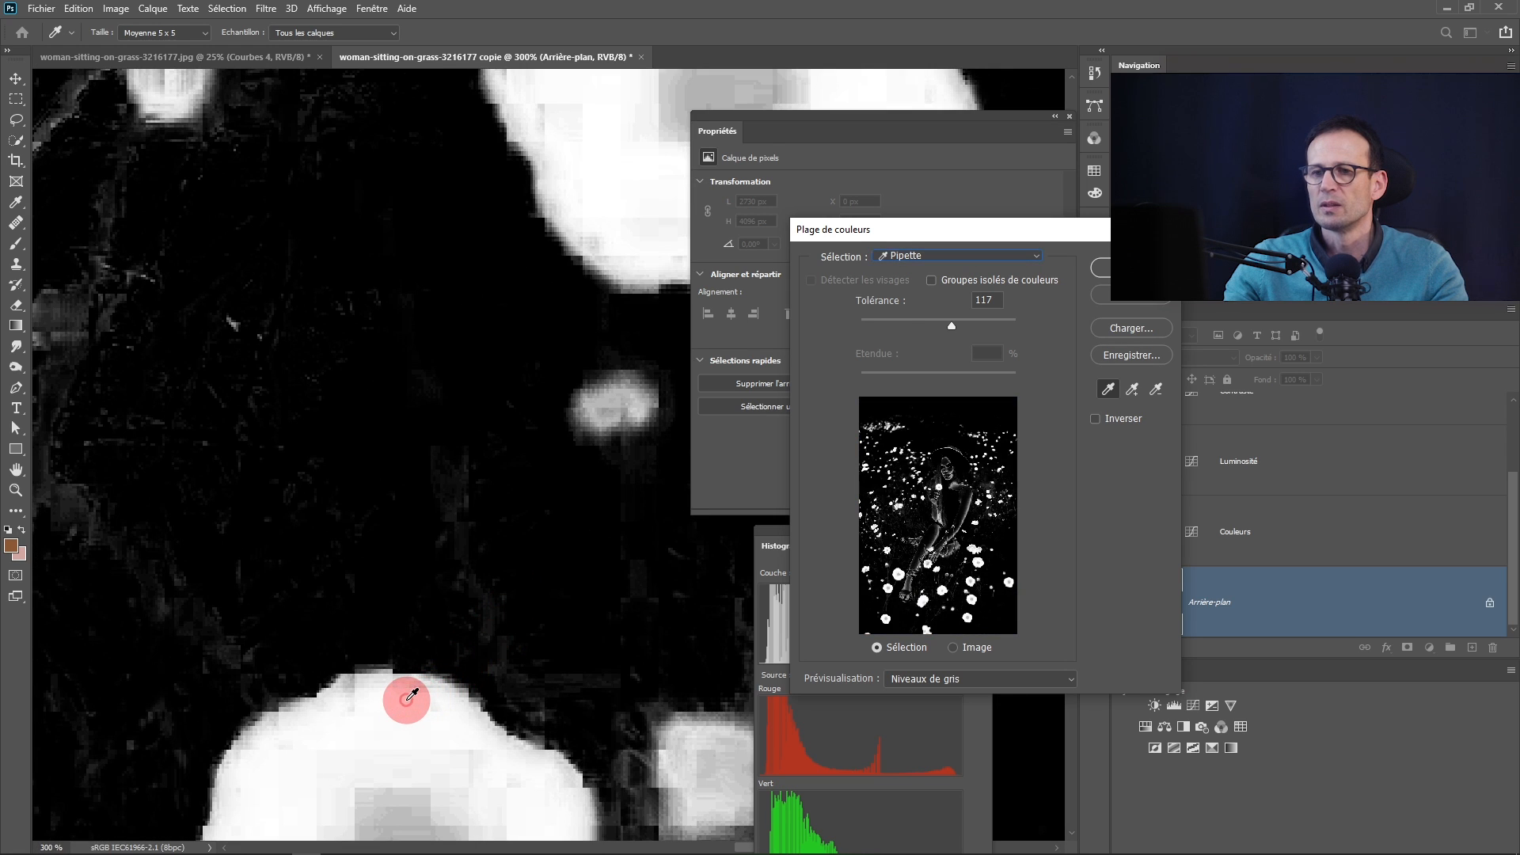
{"action": "left_click_drag", "start_coordinate": [407, 700], "coordinate": [407, 485]}
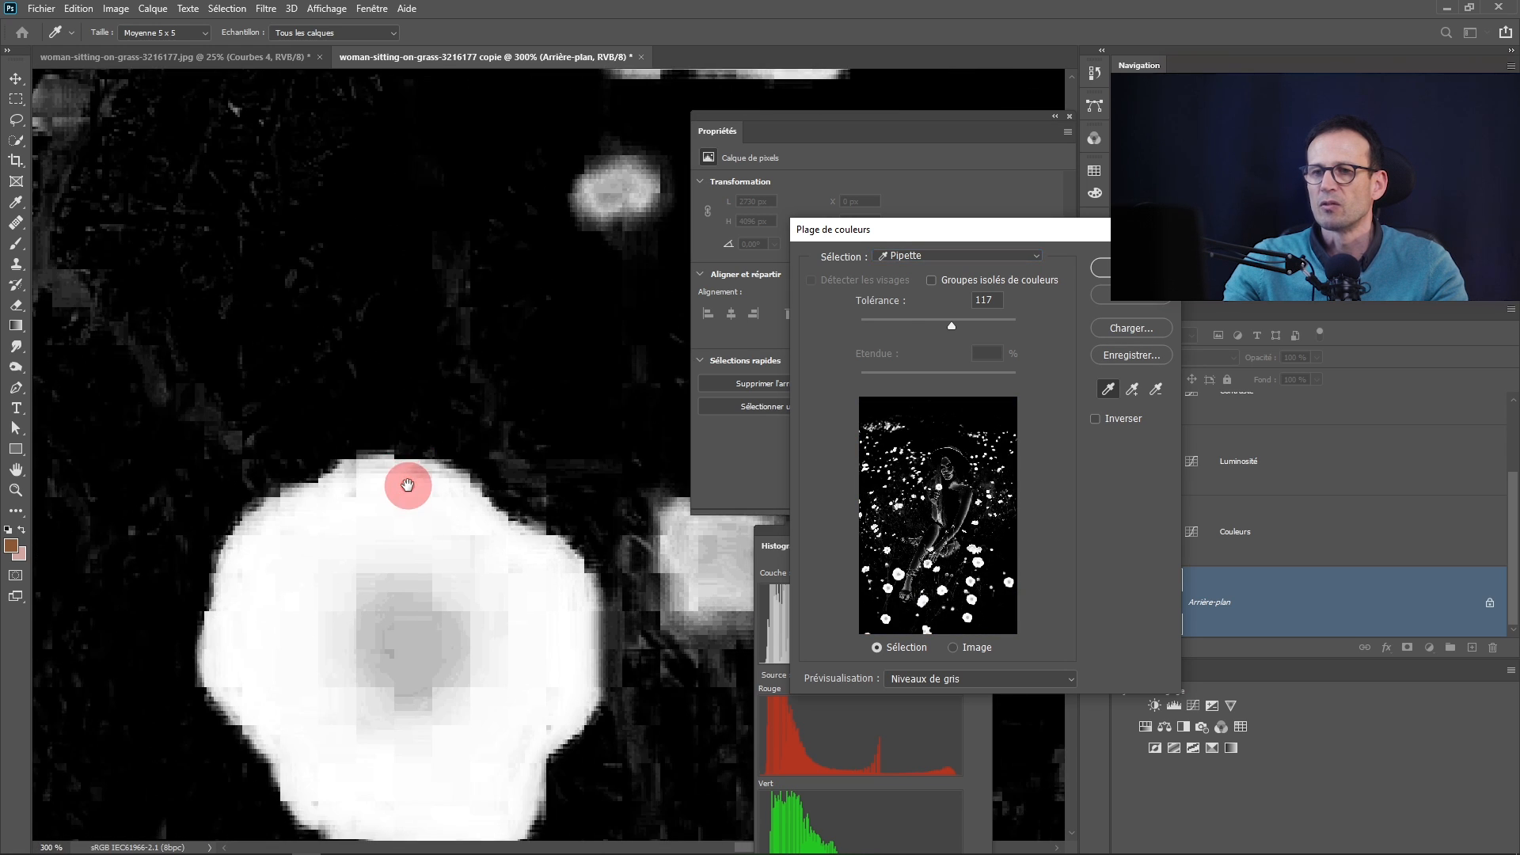
Add the dark flower centre and the edge of the neighbouring flower cluster to the sampled colours
{"action": "left_click", "coordinate": [388, 533], "text": "alt"}
{"action": "left_click", "coordinate": [388, 533], "text": "alt"}
{"action": "left_click", "coordinate": [388, 533], "text": "alt"}
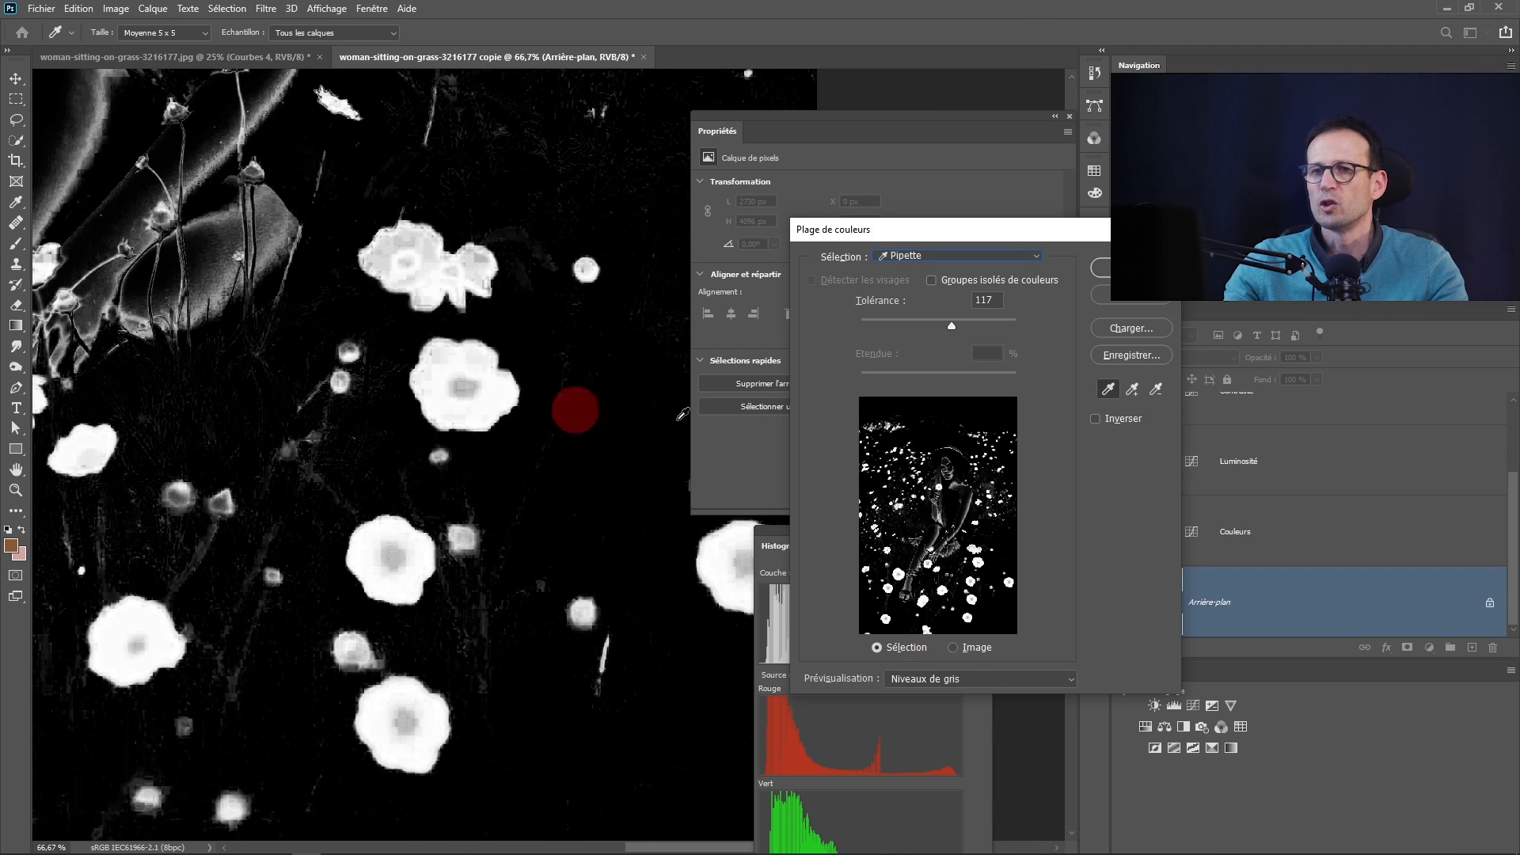
{"action": "left_click", "coordinate": [1132, 390]}
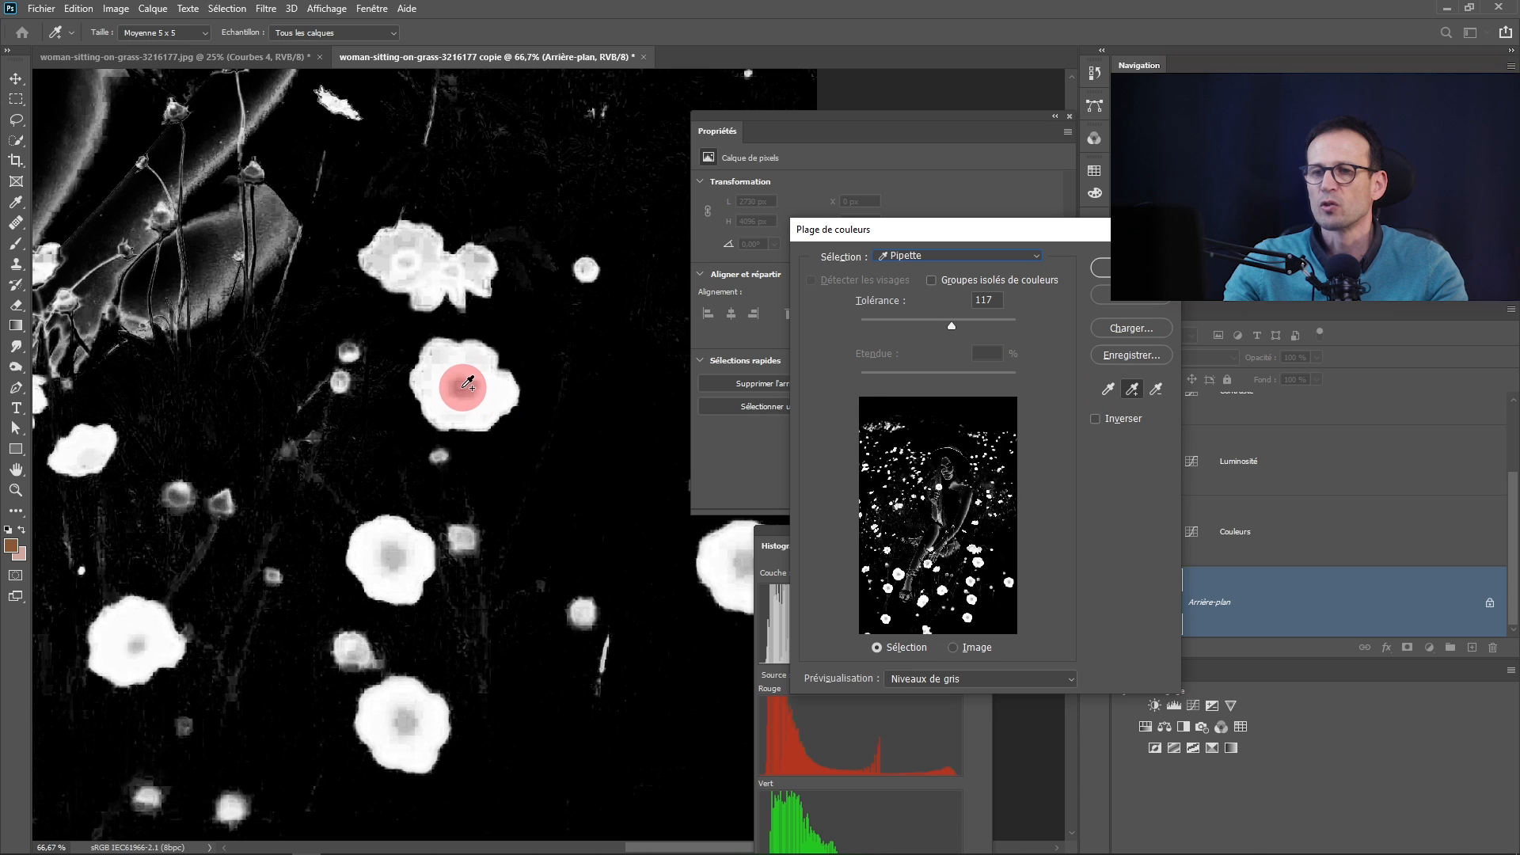
{"action": "left_click", "coordinate": [463, 386]}
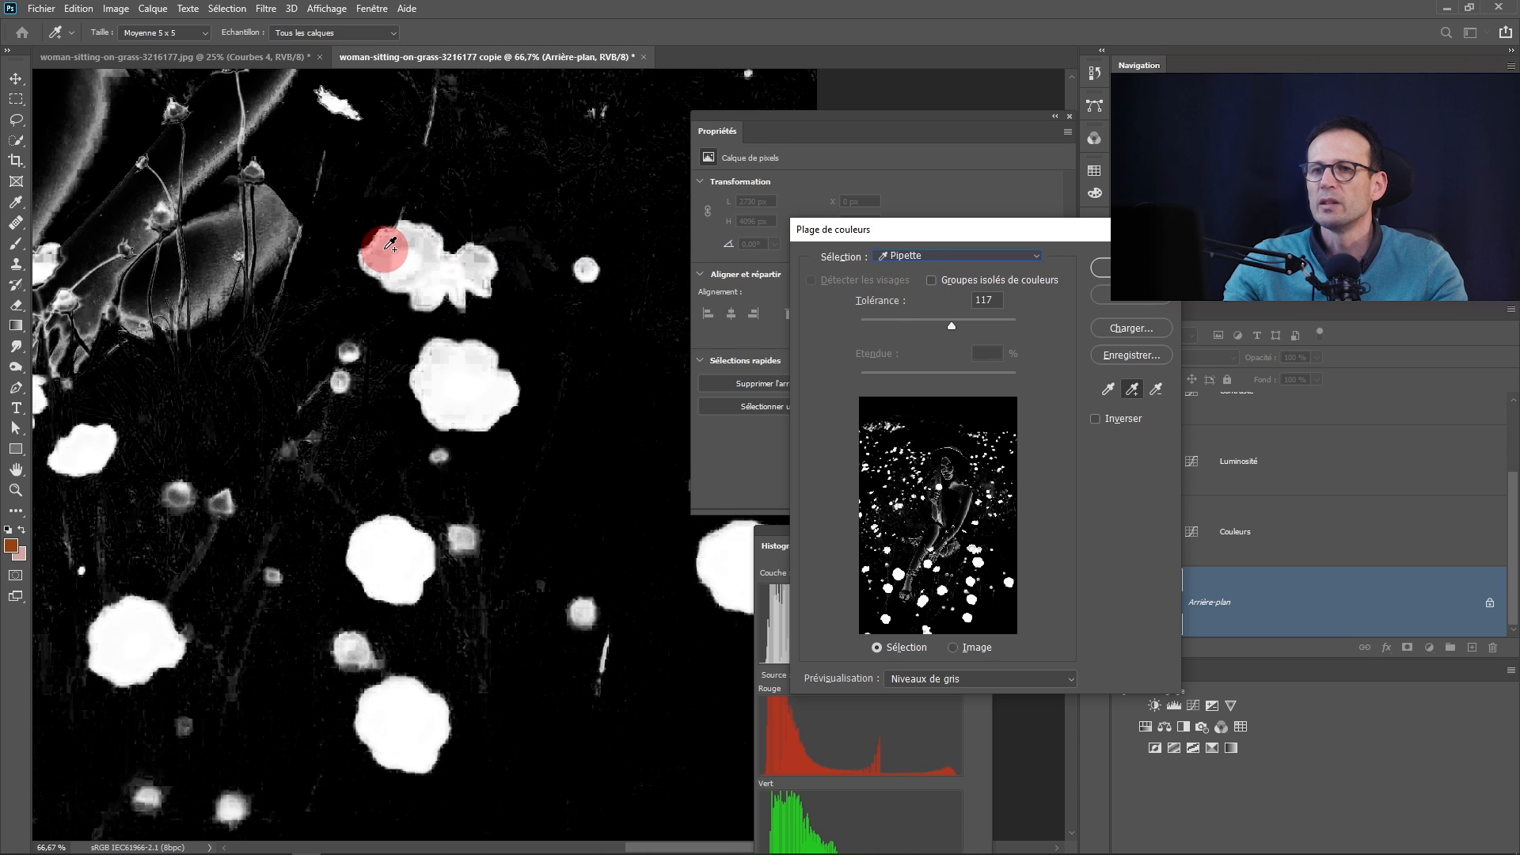
{"action": "left_click", "coordinate": [385, 322]}
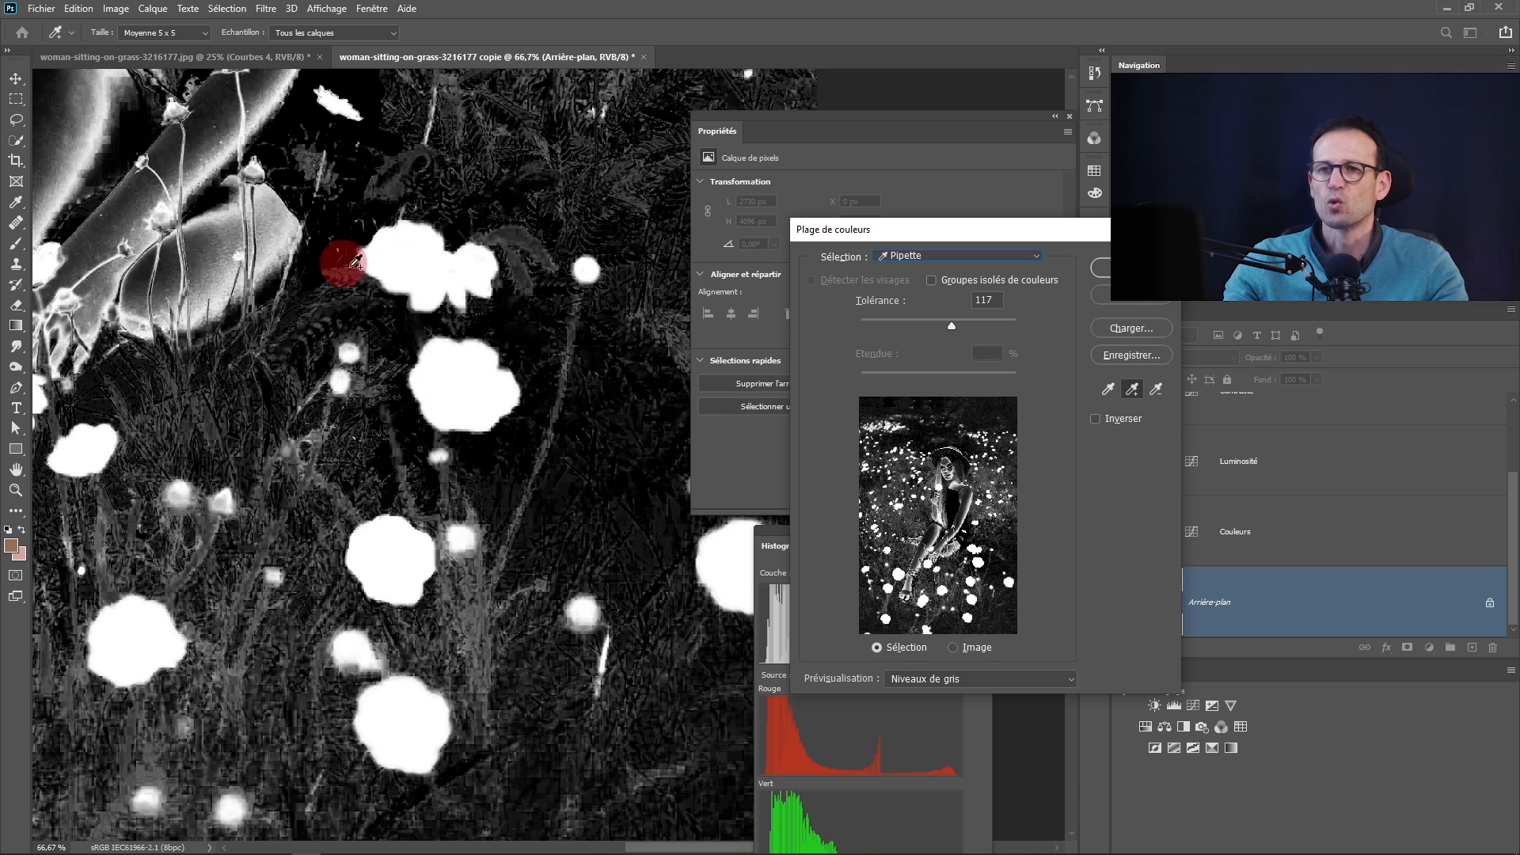
Set the Color Range tolerance to 68, check the greyscale preview across the photo and apply the selection
{"action": "key", "text": "ctrl+minus"}
{"action": "key", "text": "ctrl+minus"}
{"action": "key", "text": "ctrl+minus"}
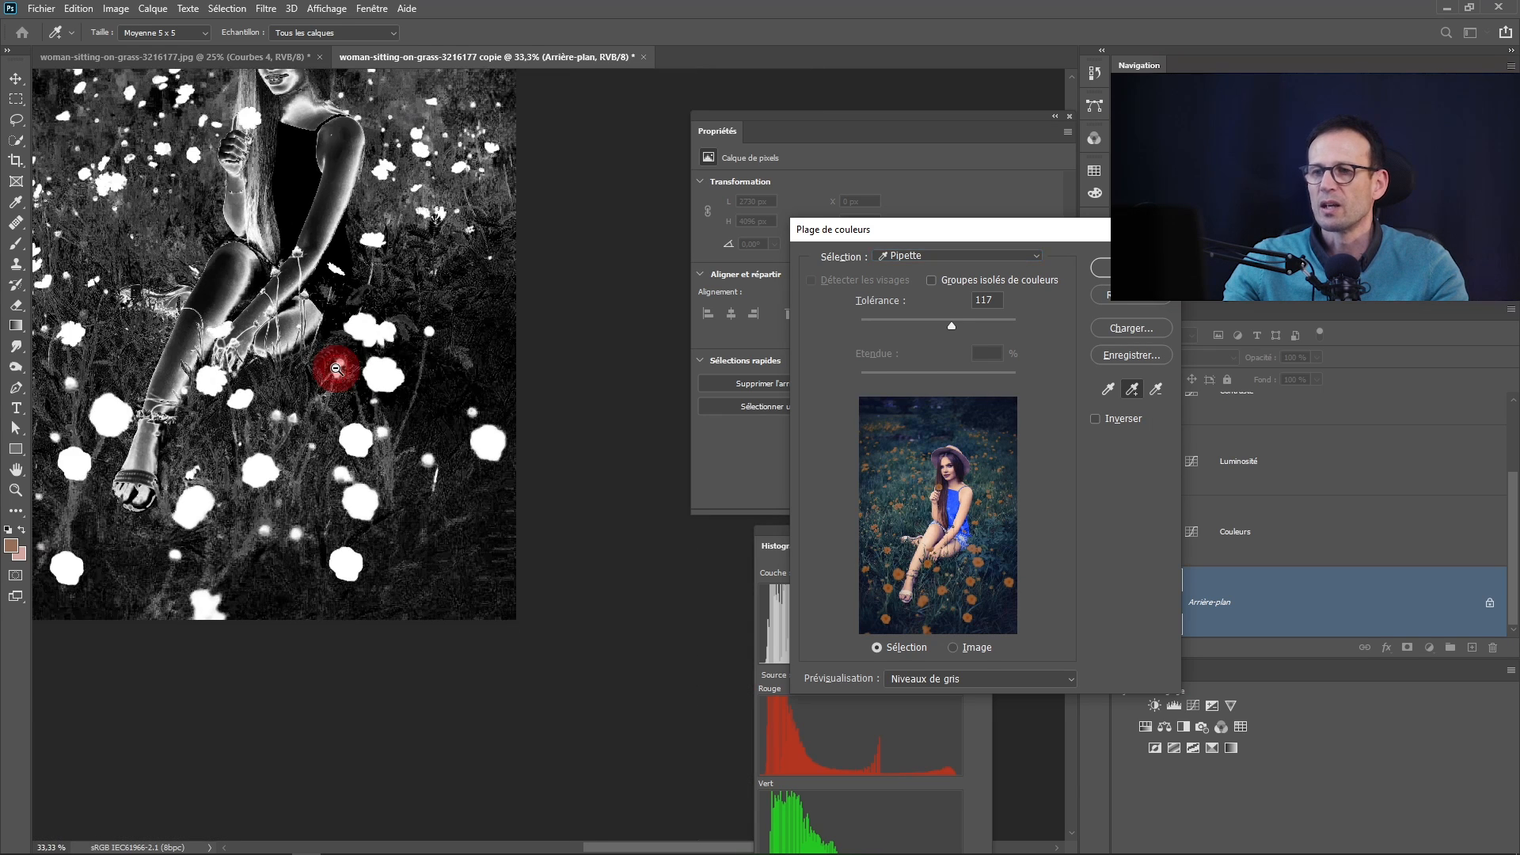
{"action": "left_click_drag", "start_coordinate": [952, 329], "coordinate": [916, 331]}
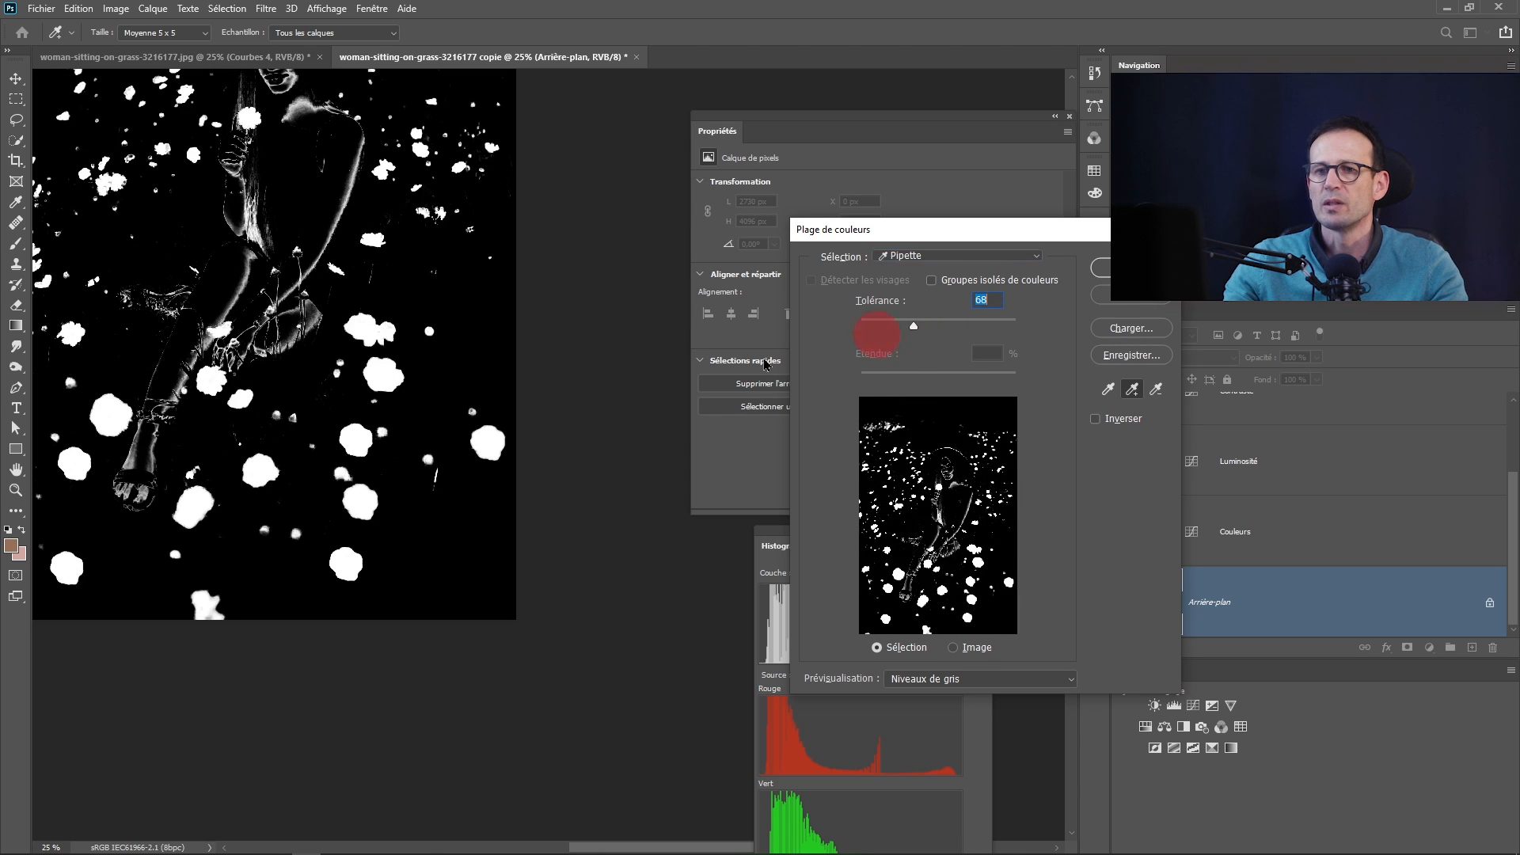
{"action": "scroll", "coordinate": [170, 419], "scroll_direction": "up", "scroll_amount": 2}
{"action": "left_click_drag", "start_coordinate": [204, 372], "coordinate": [543, 777]}
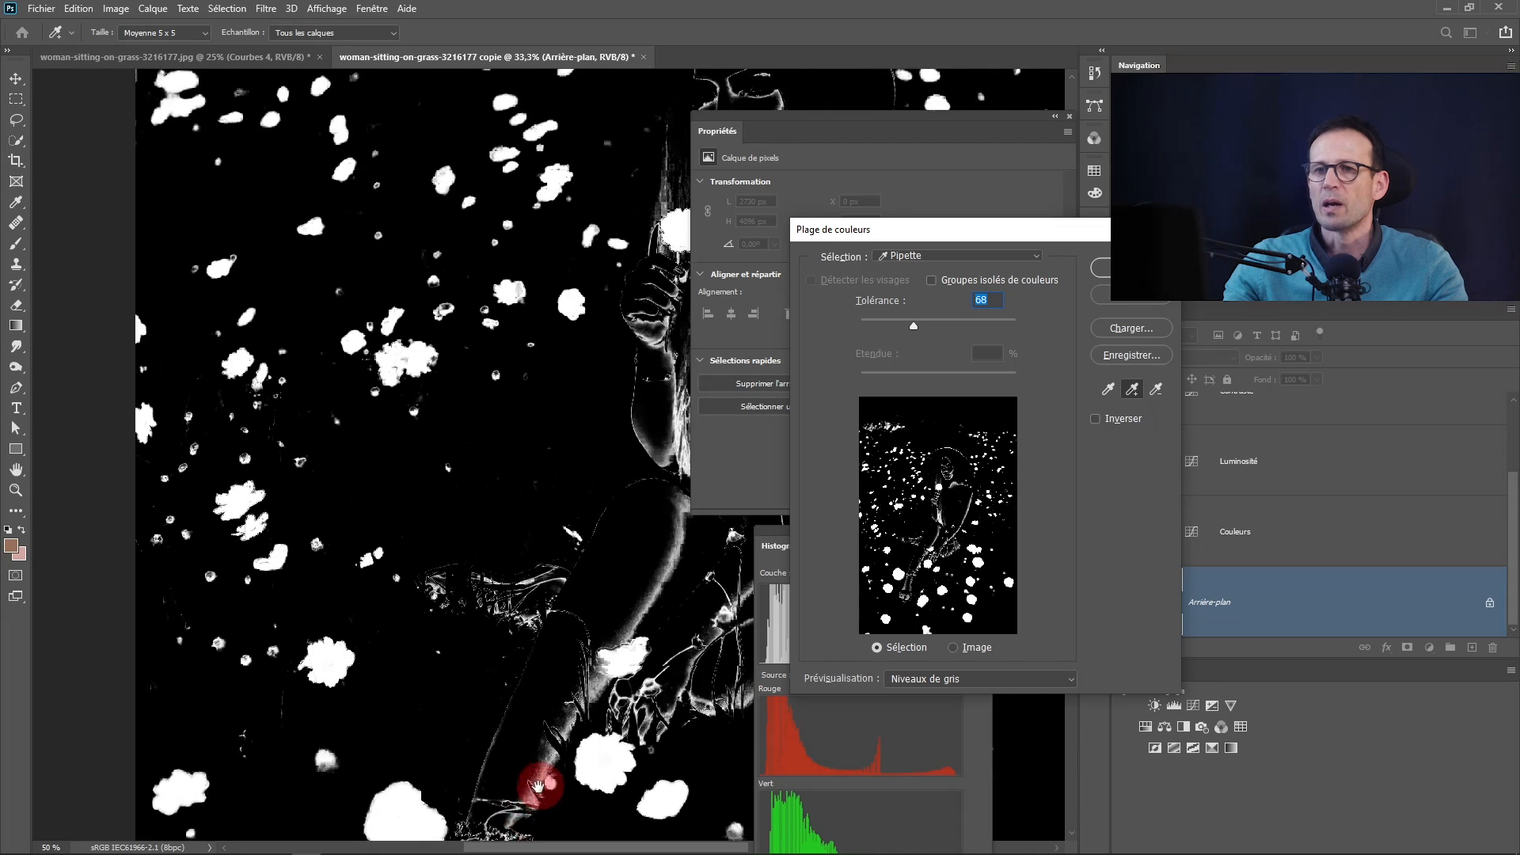
{"action": "left_click_drag", "start_coordinate": [465, 254], "coordinate": [273, 539]}
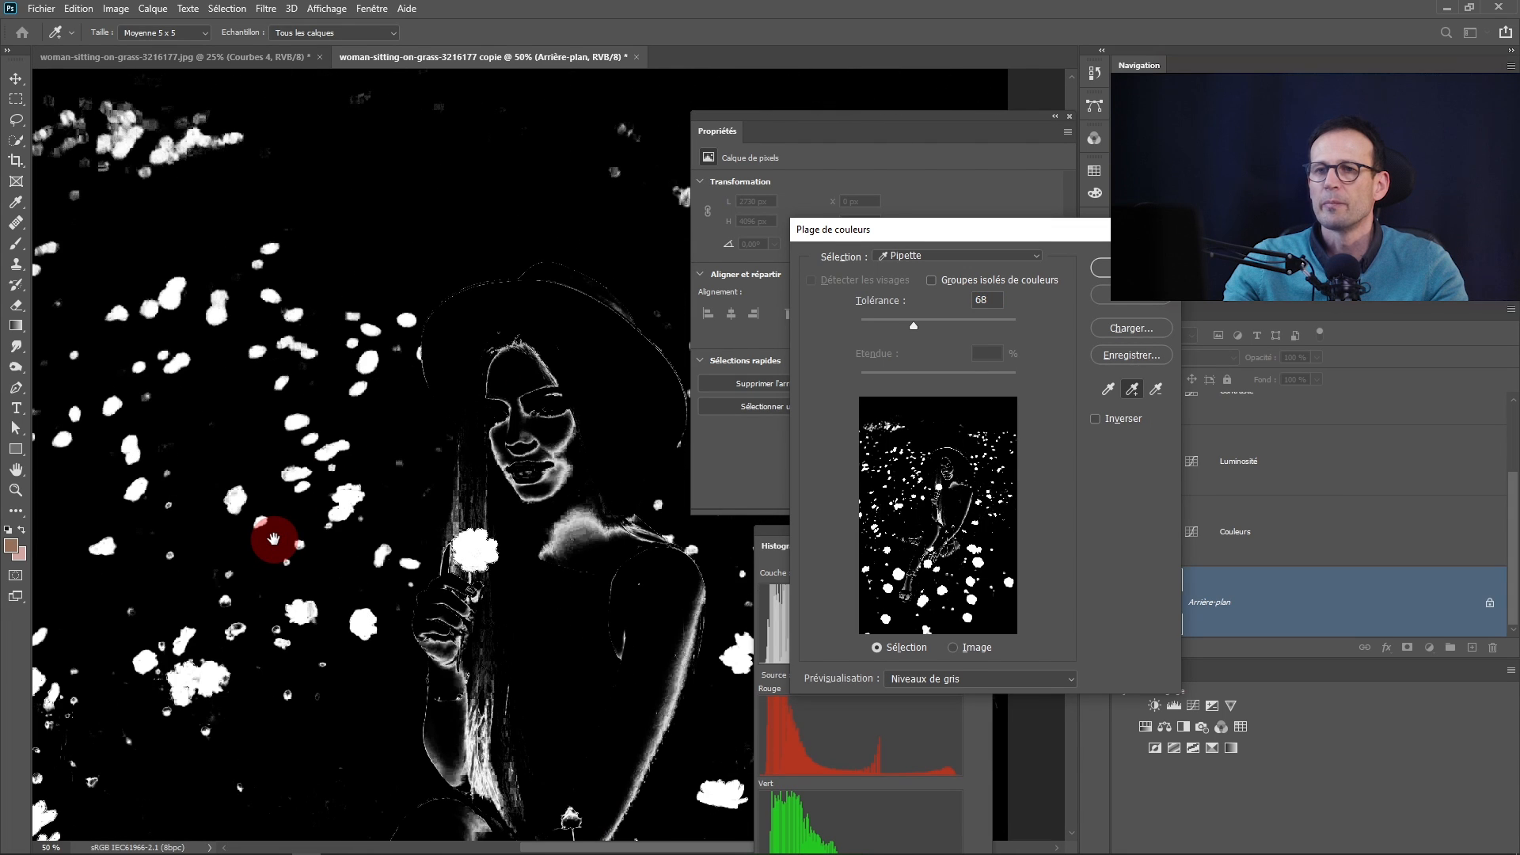
{"action": "left_click_drag", "start_coordinate": [367, 516], "coordinate": [296, 239]}
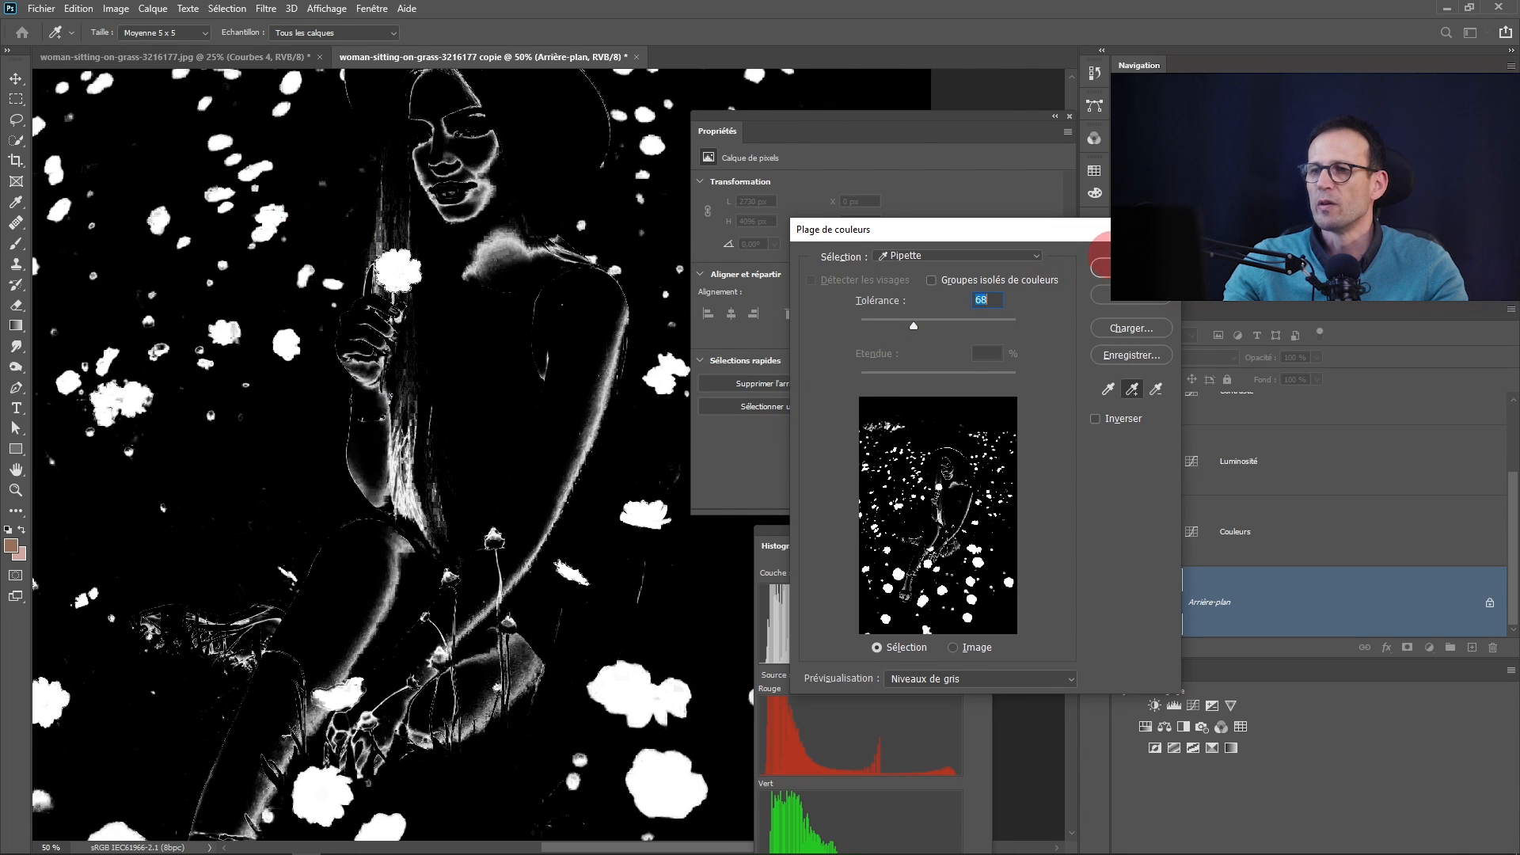
{"action": "key", "text": "Return"}
Activate the Brush tool and make the Corrections group's mask the active target
{"action": "key", "text": "b"}
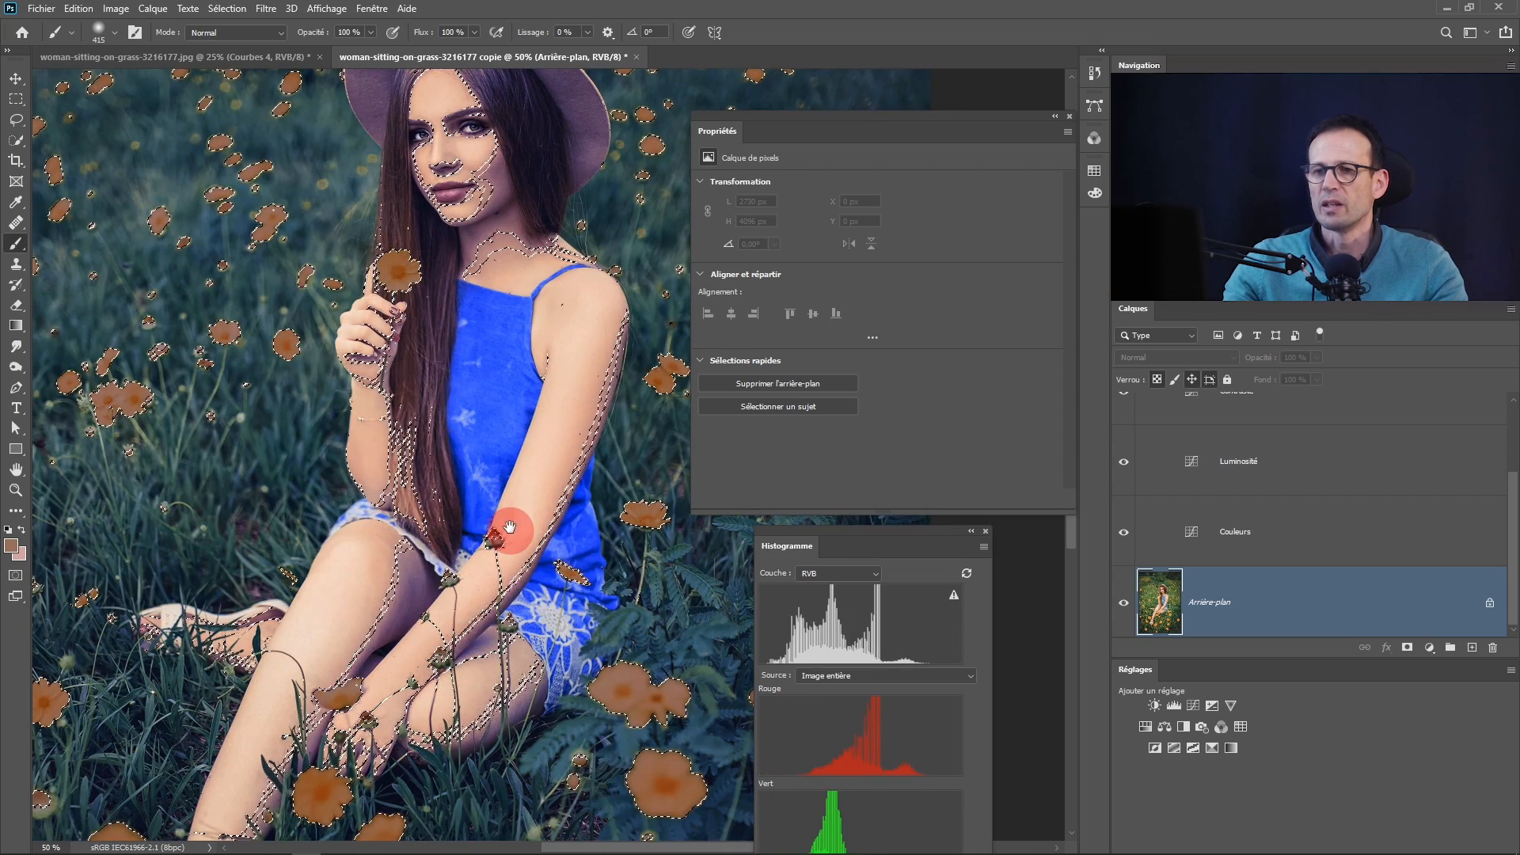
{"action": "scroll", "coordinate": [507, 527], "scroll_direction": "up", "scroll_amount": 1}
{"action": "left_click_drag", "start_coordinate": [435, 326], "coordinate": [632, 712]}
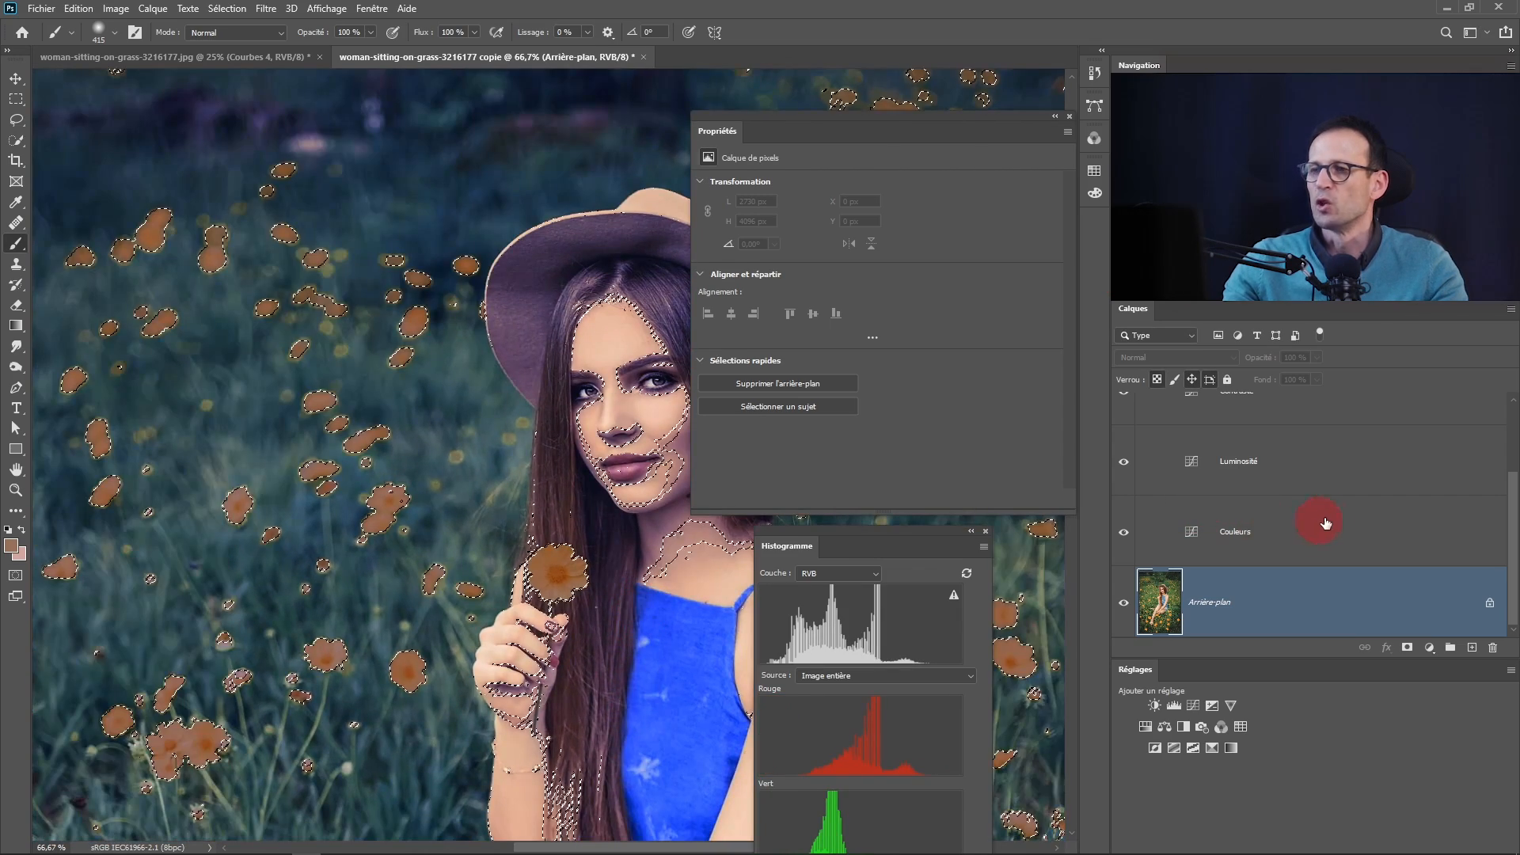
{"action": "scroll", "coordinate": [1321, 525], "scroll_direction": "up", "scroll_amount": 3}
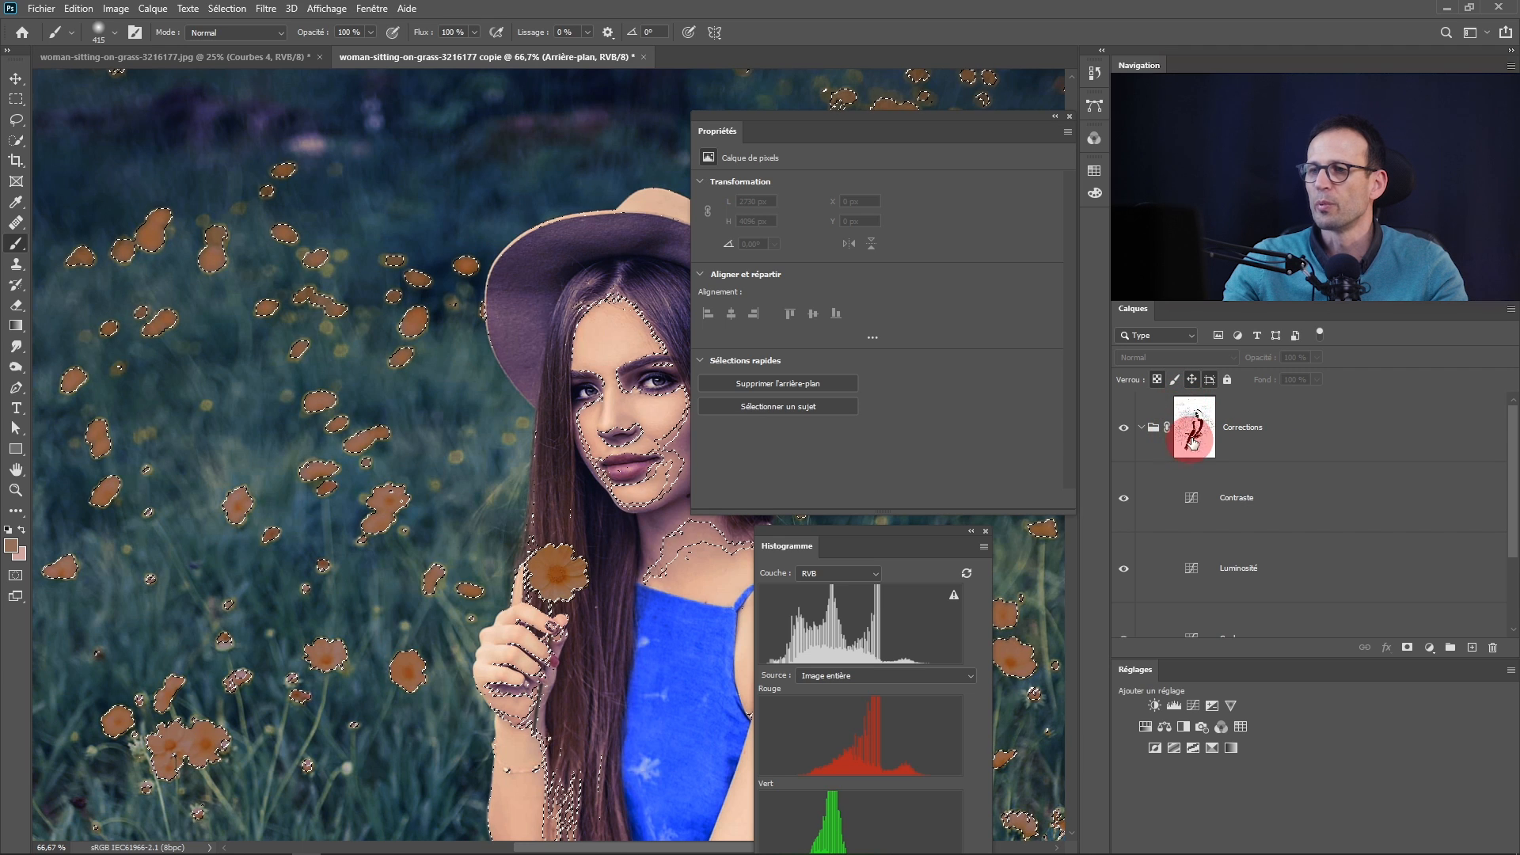
{"action": "left_click", "coordinate": [1193, 436]}
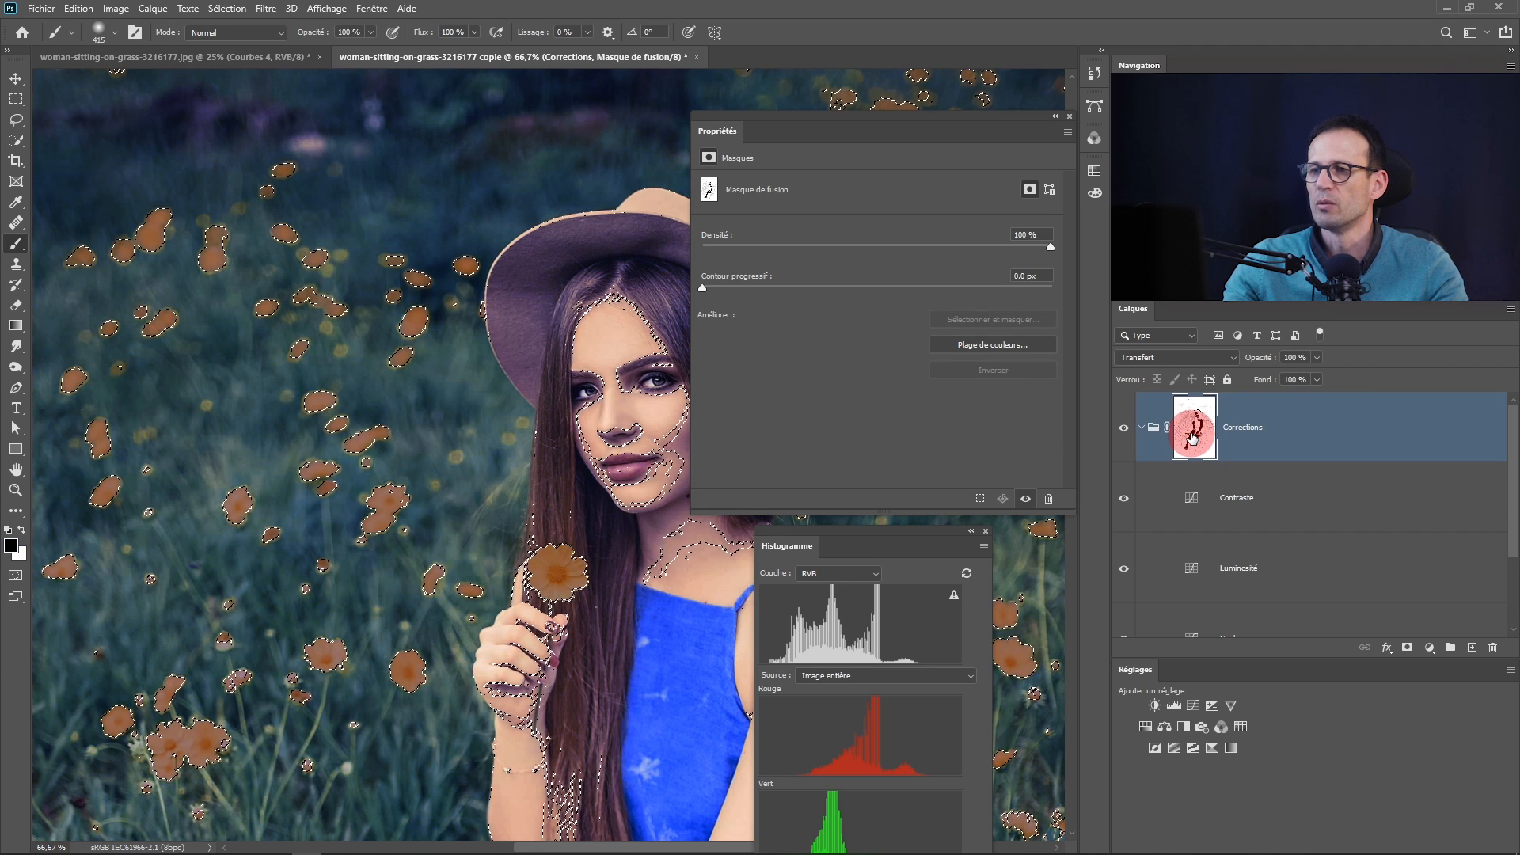
Set the Quick Mask options to colour the selected areas red at 50% opacity and switch to Quick Mask mode
{"action": "left_click_drag", "start_coordinate": [383, 531], "coordinate": [224, 486]}
{"action": "key", "text": "ctrl+plus"}
{"action": "key", "text": "ctrl+plus"}
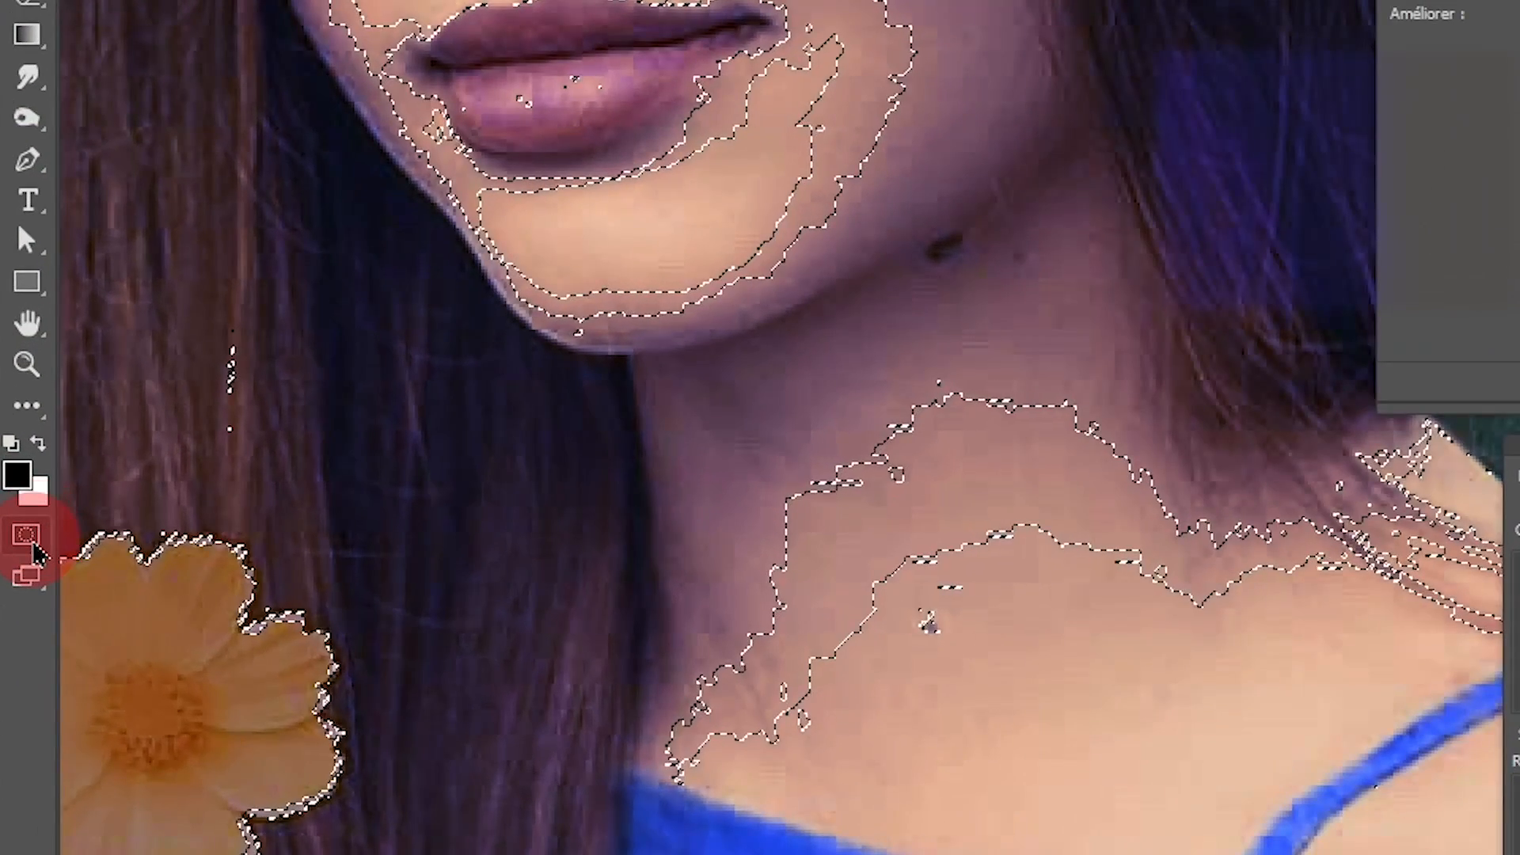
{"action": "left_click", "coordinate": [15, 576]}
{"action": "double_click", "coordinate": [15, 576]}
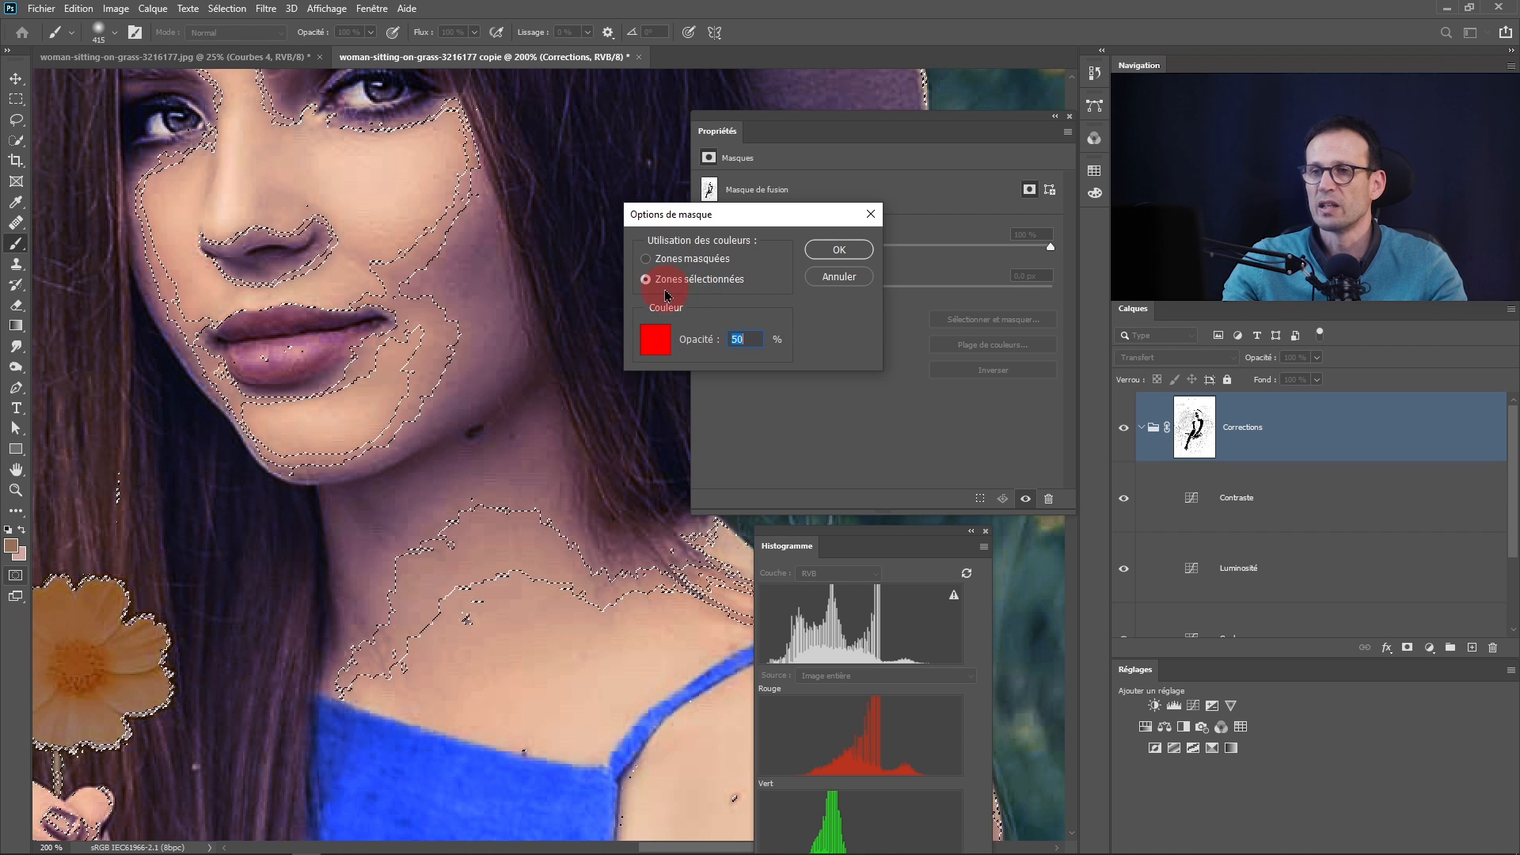
{"action": "left_click", "coordinate": [833, 251]}
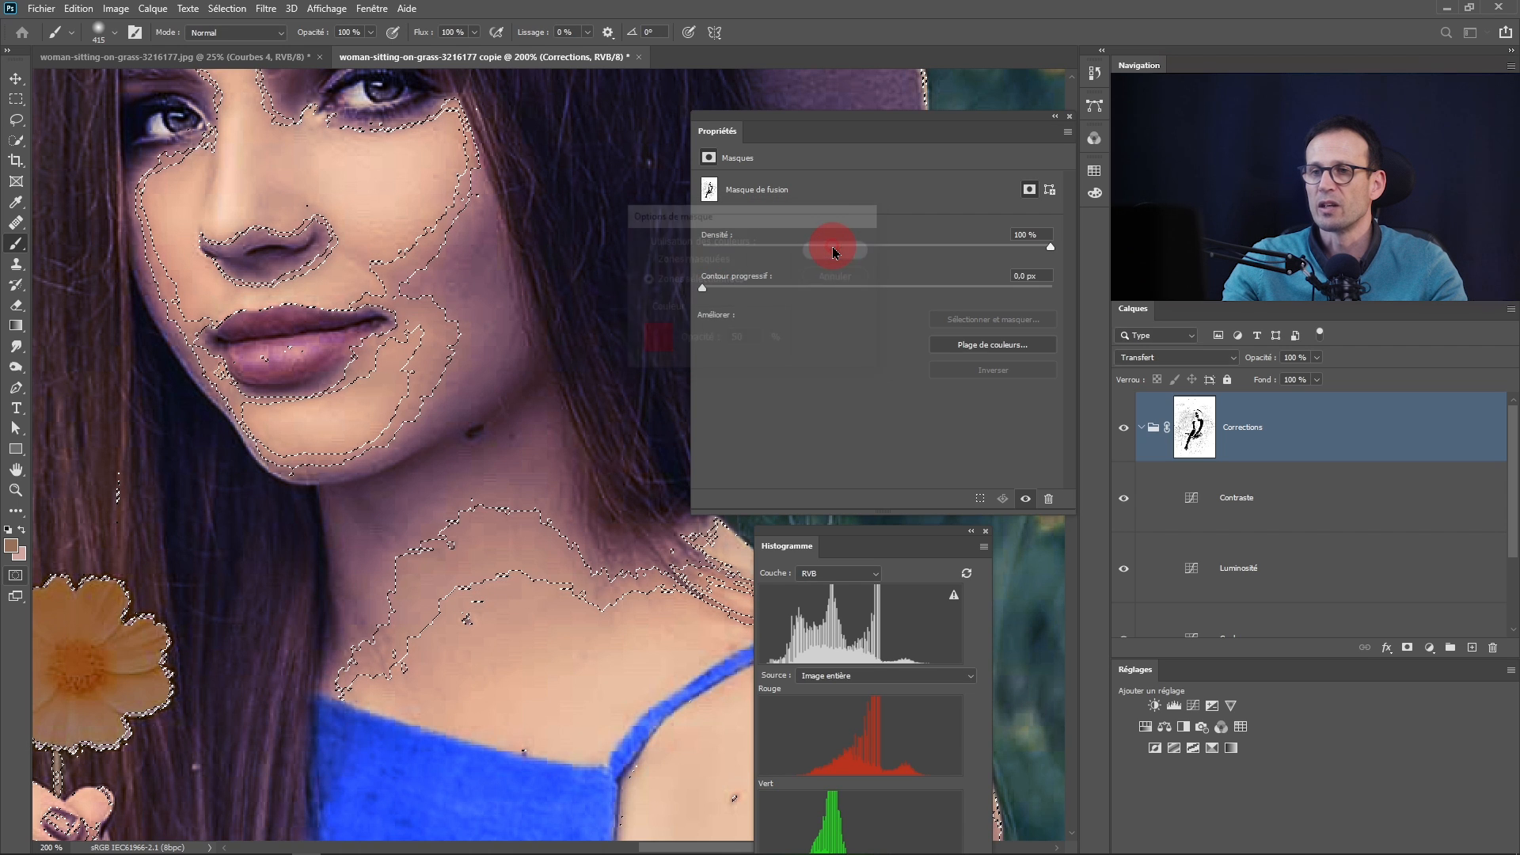
{"action": "left_click", "coordinate": [16, 577]}
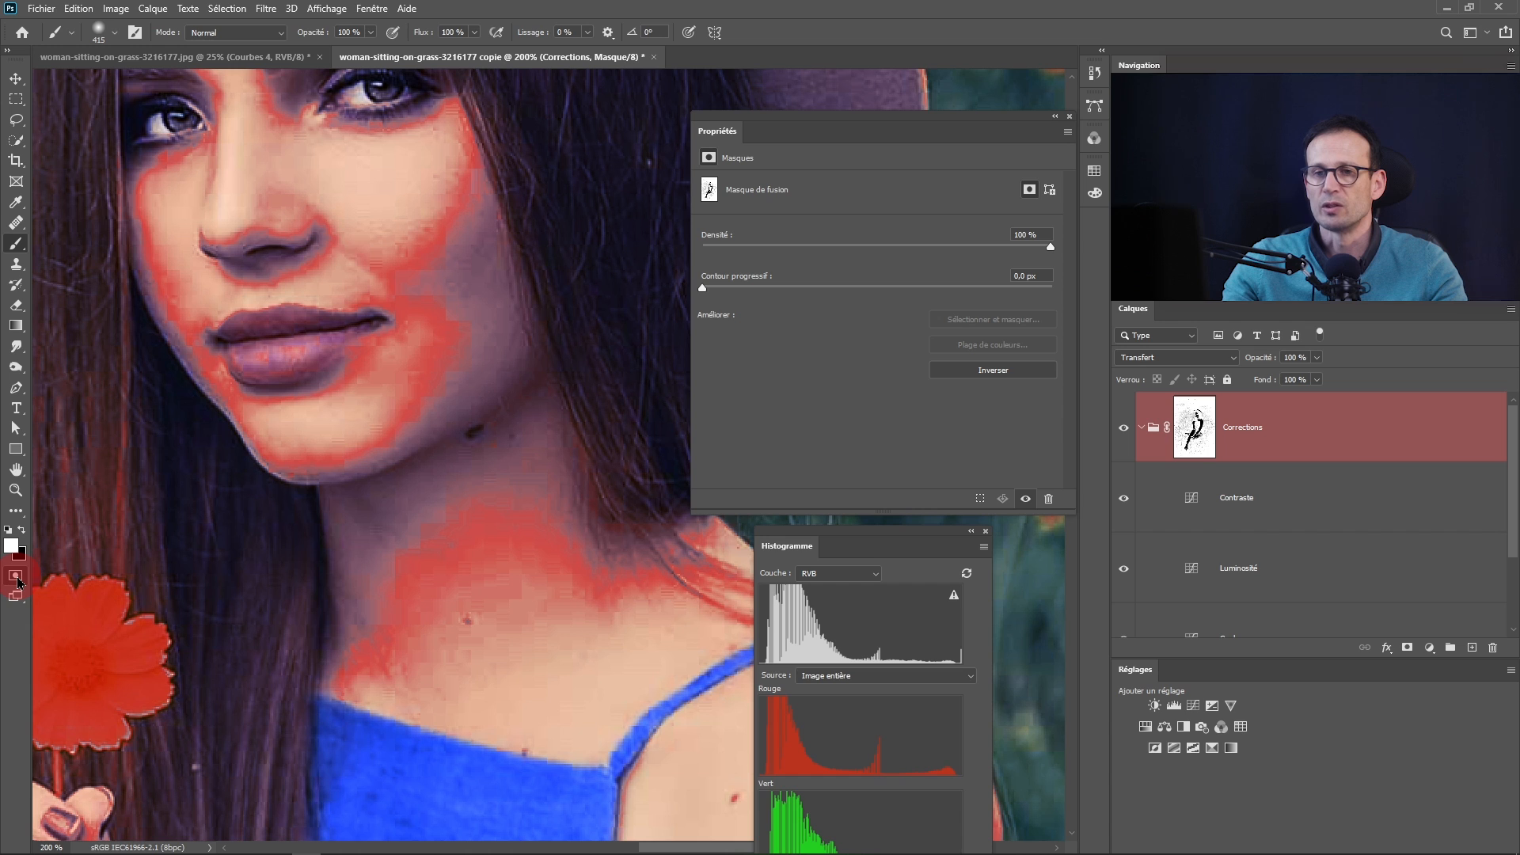
Paint white over the woman's face and forehead to remove the red Quick Mask overlay there
{"action": "scroll", "coordinate": [411, 383], "scroll_direction": "down", "scroll_amount": 3}
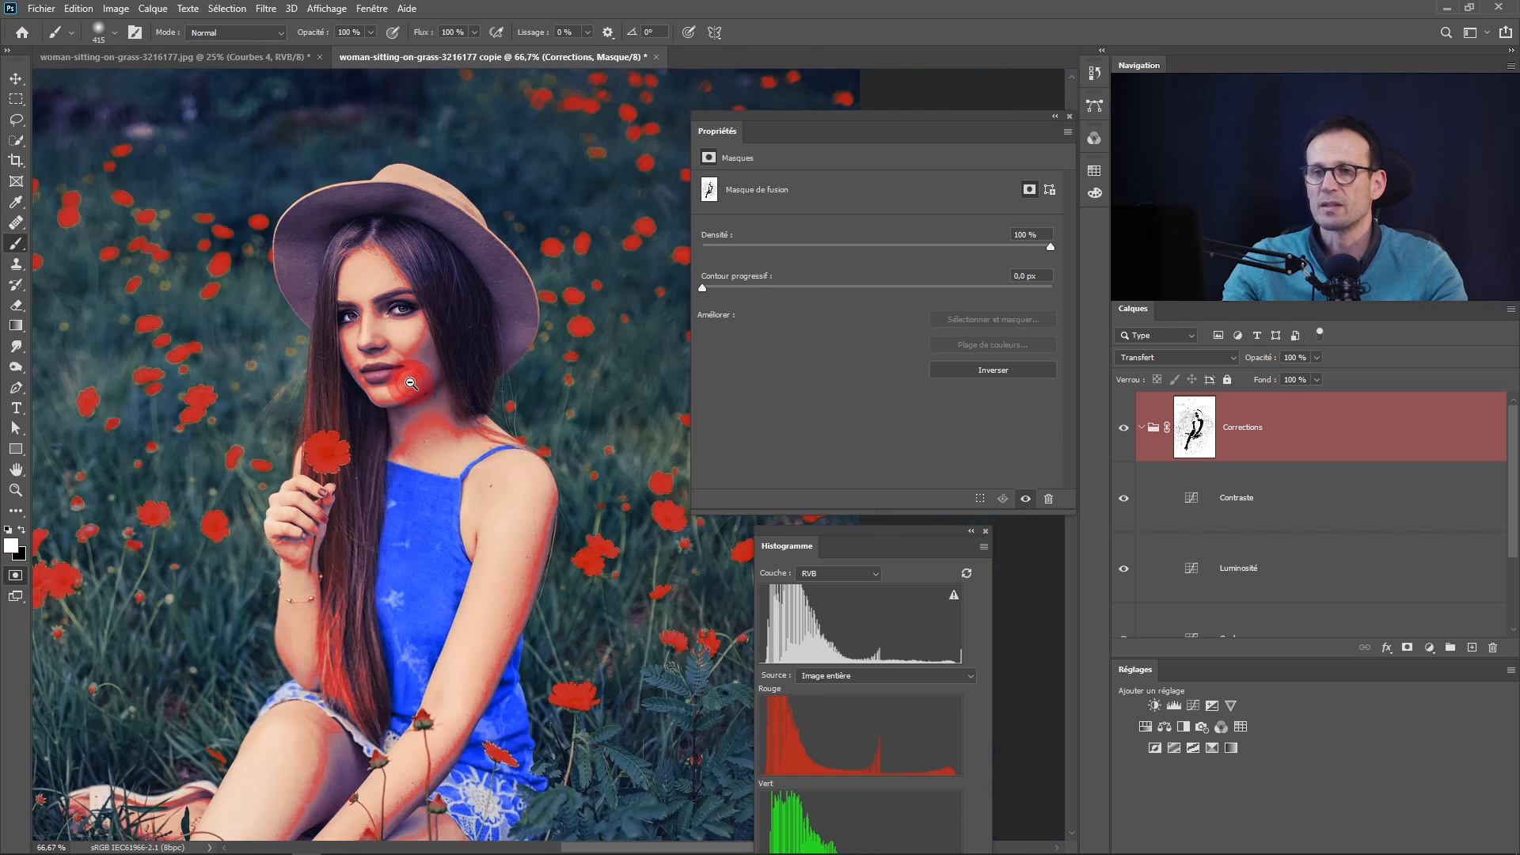
{"action": "scroll", "coordinate": [458, 558], "scroll_direction": "up", "scroll_amount": 3}
{"action": "left_click_drag", "start_coordinate": [420, 202], "coordinate": [449, 758]}
{"action": "mouse_move", "coordinate": [339, 516]}
{"action": "left_mouse_down"}
{"action": "mouse_move", "coordinate": [496, 610]}
{"action": "mouse_move", "coordinate": [528, 844]}
{"action": "left_mouse_up"}
{"action": "left_click_drag", "start_coordinate": [431, 430], "coordinate": [407, 169]}
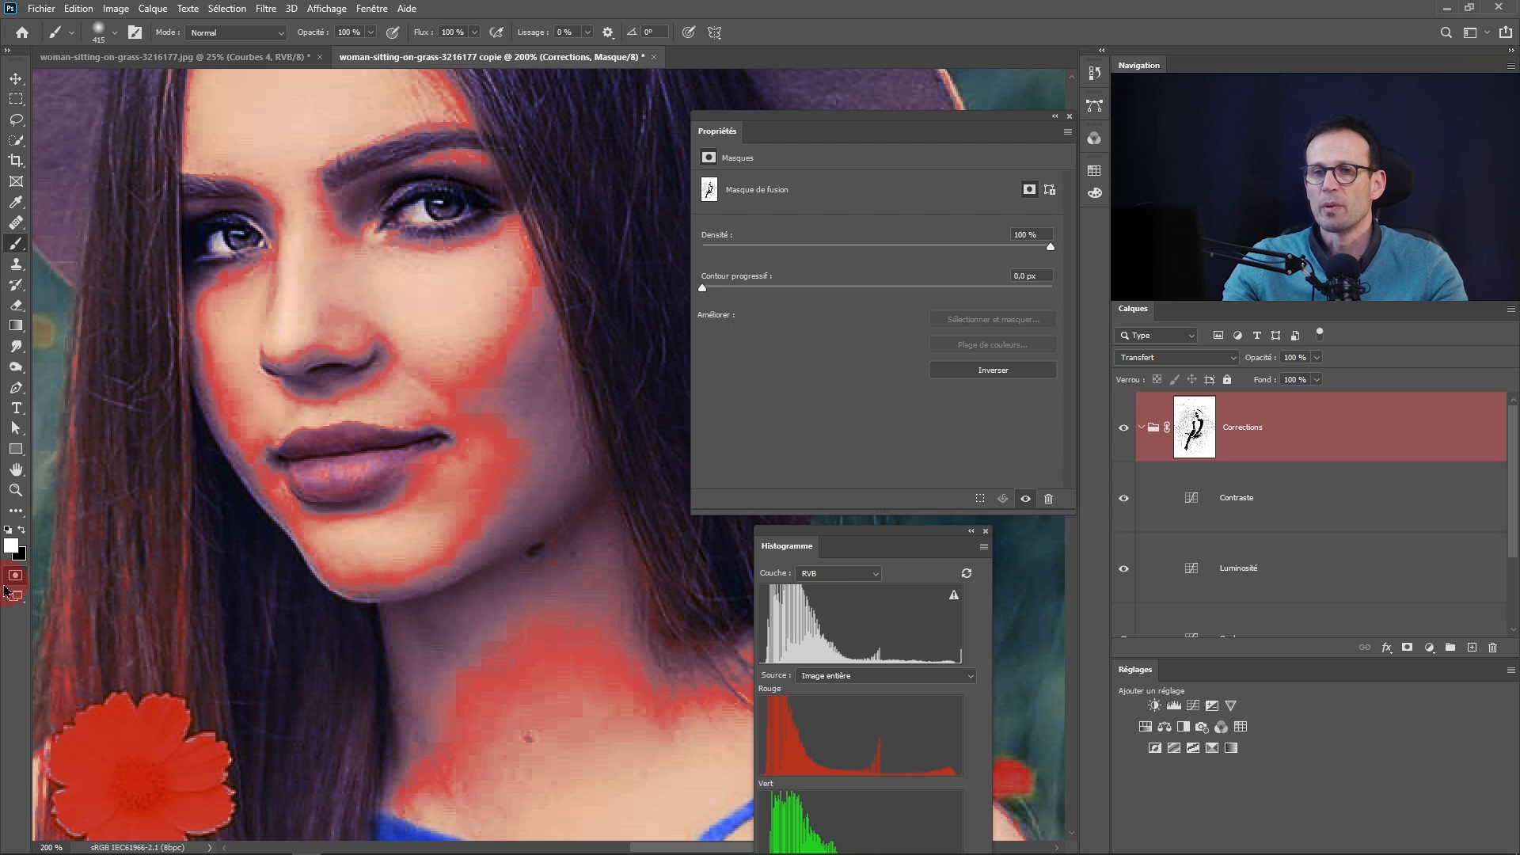
{"action": "left_click", "coordinate": [426, 326]}
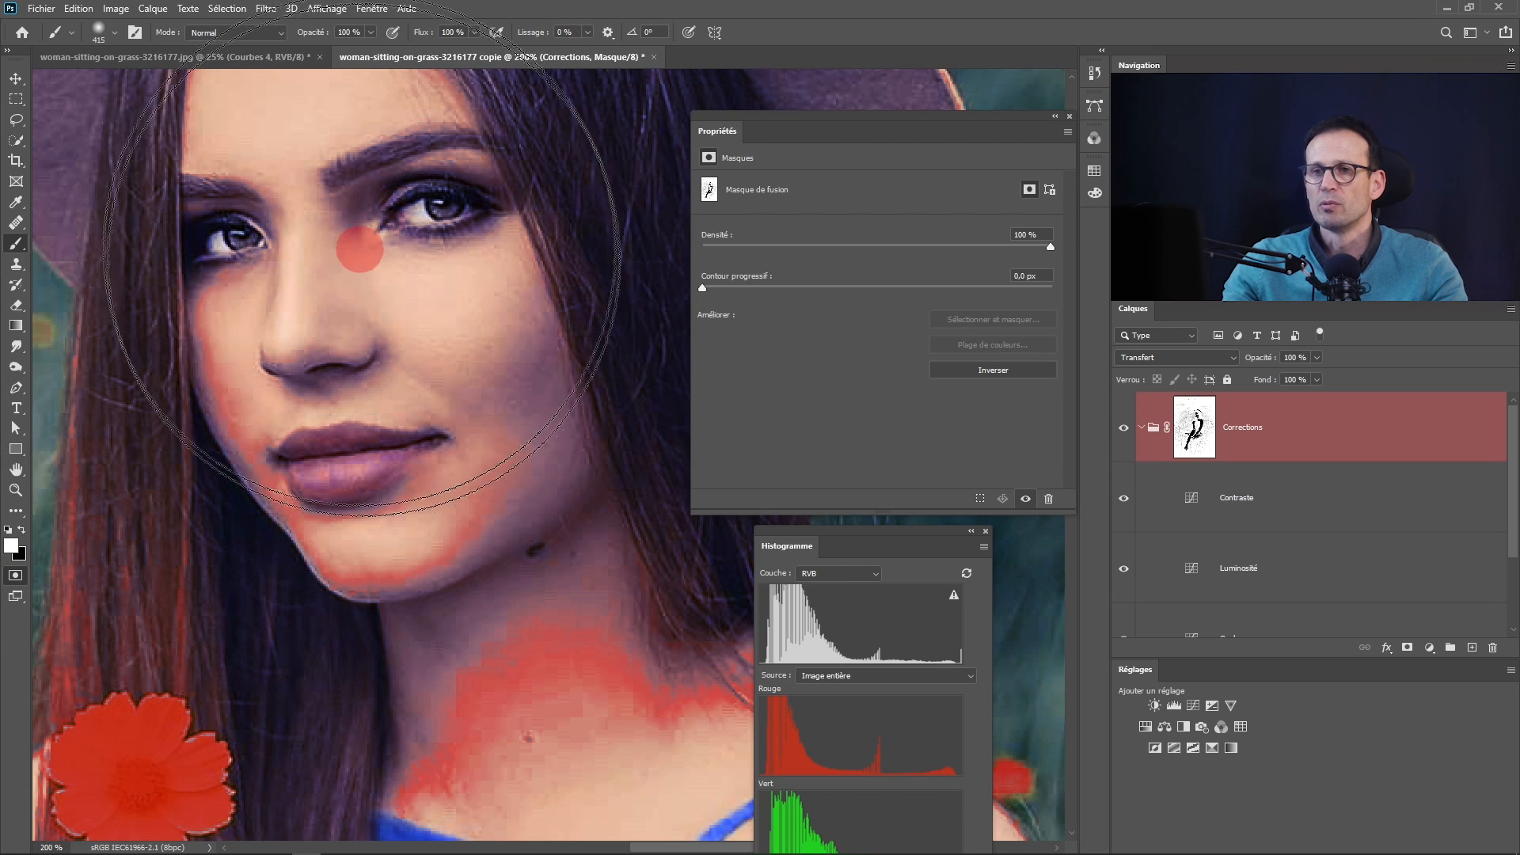
{"action": "left_click_drag", "start_coordinate": [381, 334], "coordinate": [405, 468]}
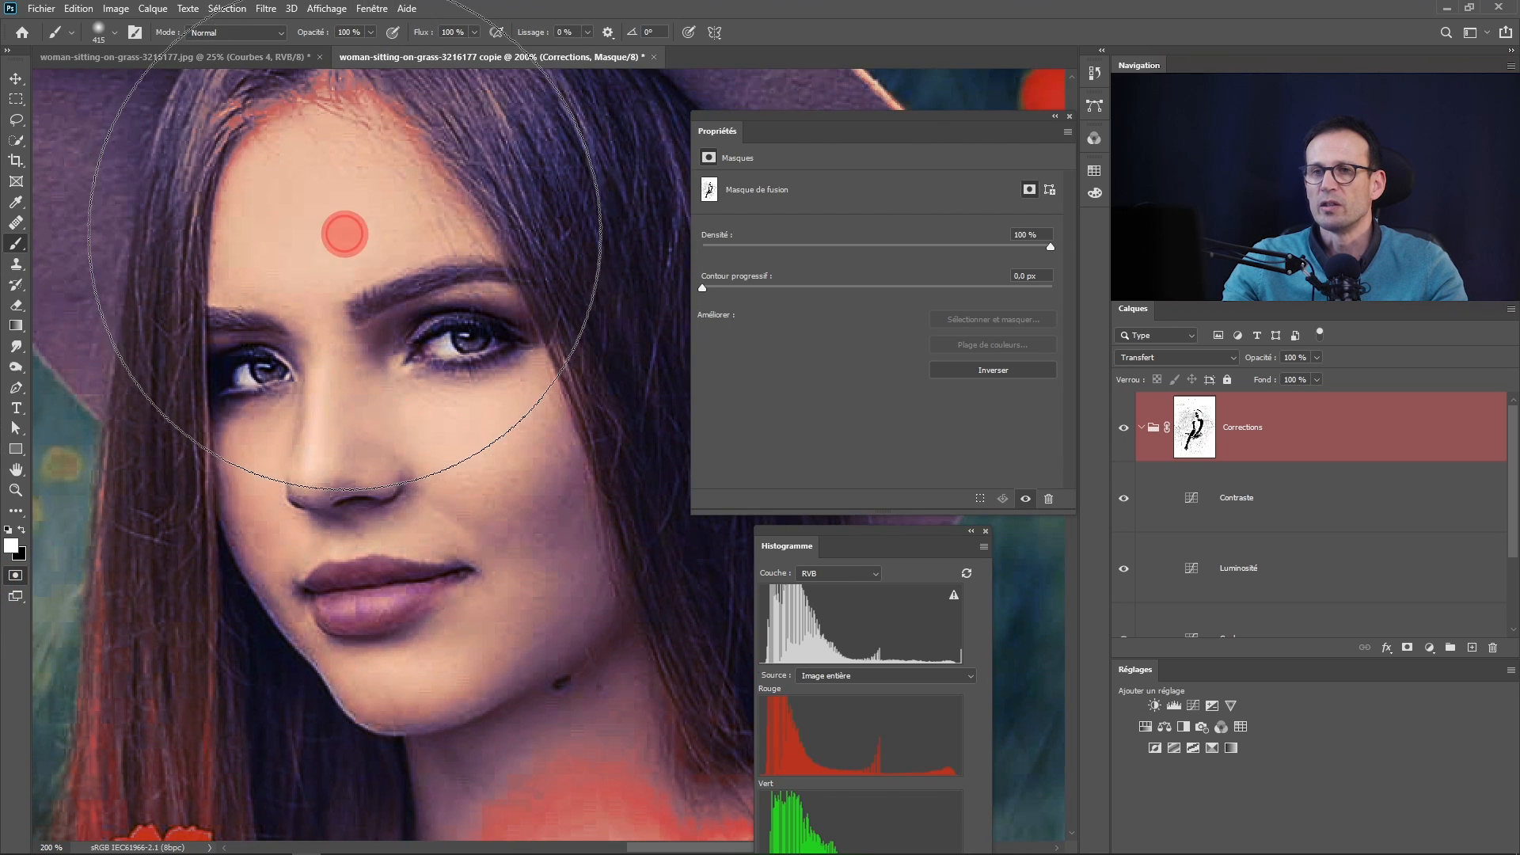
{"action": "left_click_drag", "start_coordinate": [378, 403], "coordinate": [340, 166]}
Move the Properties panel aside and brush the red overlay off the woman's neck, shoulder and arm
{"action": "left_click_drag", "start_coordinate": [394, 232], "coordinate": [191, 263]}
{"action": "left_click_drag", "start_coordinate": [964, 119], "coordinate": [1111, 100]}
{"action": "mouse_move", "coordinate": [546, 380]}
{"action": "left_mouse_down"}
{"action": "mouse_move", "coordinate": [634, 340]}
{"action": "mouse_move", "coordinate": [333, 452]}
{"action": "mouse_move", "coordinate": [407, 388]}
{"action": "mouse_move", "coordinate": [238, 400]}
{"action": "left_mouse_up"}
{"action": "mouse_move", "coordinate": [468, 411]}
{"action": "left_mouse_down"}
{"action": "mouse_move", "coordinate": [543, 475]}
{"action": "mouse_move", "coordinate": [436, 506]}
{"action": "left_mouse_up"}
{"action": "left_click_drag", "start_coordinate": [394, 476], "coordinate": [307, 209]}
{"action": "mouse_move", "coordinate": [458, 476]}
{"action": "left_mouse_down"}
{"action": "mouse_move", "coordinate": [598, 356]}
{"action": "mouse_move", "coordinate": [227, 484]}
{"action": "mouse_move", "coordinate": [409, 435]}
{"action": "mouse_move", "coordinate": [527, 327]}
{"action": "mouse_move", "coordinate": [535, 415]}
{"action": "mouse_move", "coordinate": [582, 311]}
{"action": "mouse_move", "coordinate": [550, 259]}
{"action": "mouse_move", "coordinate": [502, 484]}
{"action": "mouse_move", "coordinate": [533, 111]}
{"action": "mouse_move", "coordinate": [418, 536]}
{"action": "mouse_move", "coordinate": [380, 567]}
{"action": "left_mouse_up"}
{"action": "mouse_move", "coordinate": [406, 501]}
{"action": "left_mouse_down"}
{"action": "mouse_move", "coordinate": [462, 198]}
{"action": "mouse_move", "coordinate": [450, 207]}
{"action": "left_mouse_up"}
{"action": "mouse_move", "coordinate": [354, 538]}
{"action": "left_mouse_down"}
{"action": "mouse_move", "coordinate": [349, 557]}
{"action": "mouse_move", "coordinate": [218, 622]}
{"action": "left_mouse_up"}
Brush the red overlay off the thigh beside the dress, the forearm and the hand resting in the grass
{"action": "left_click_drag", "start_coordinate": [236, 614], "coordinate": [434, 295]}
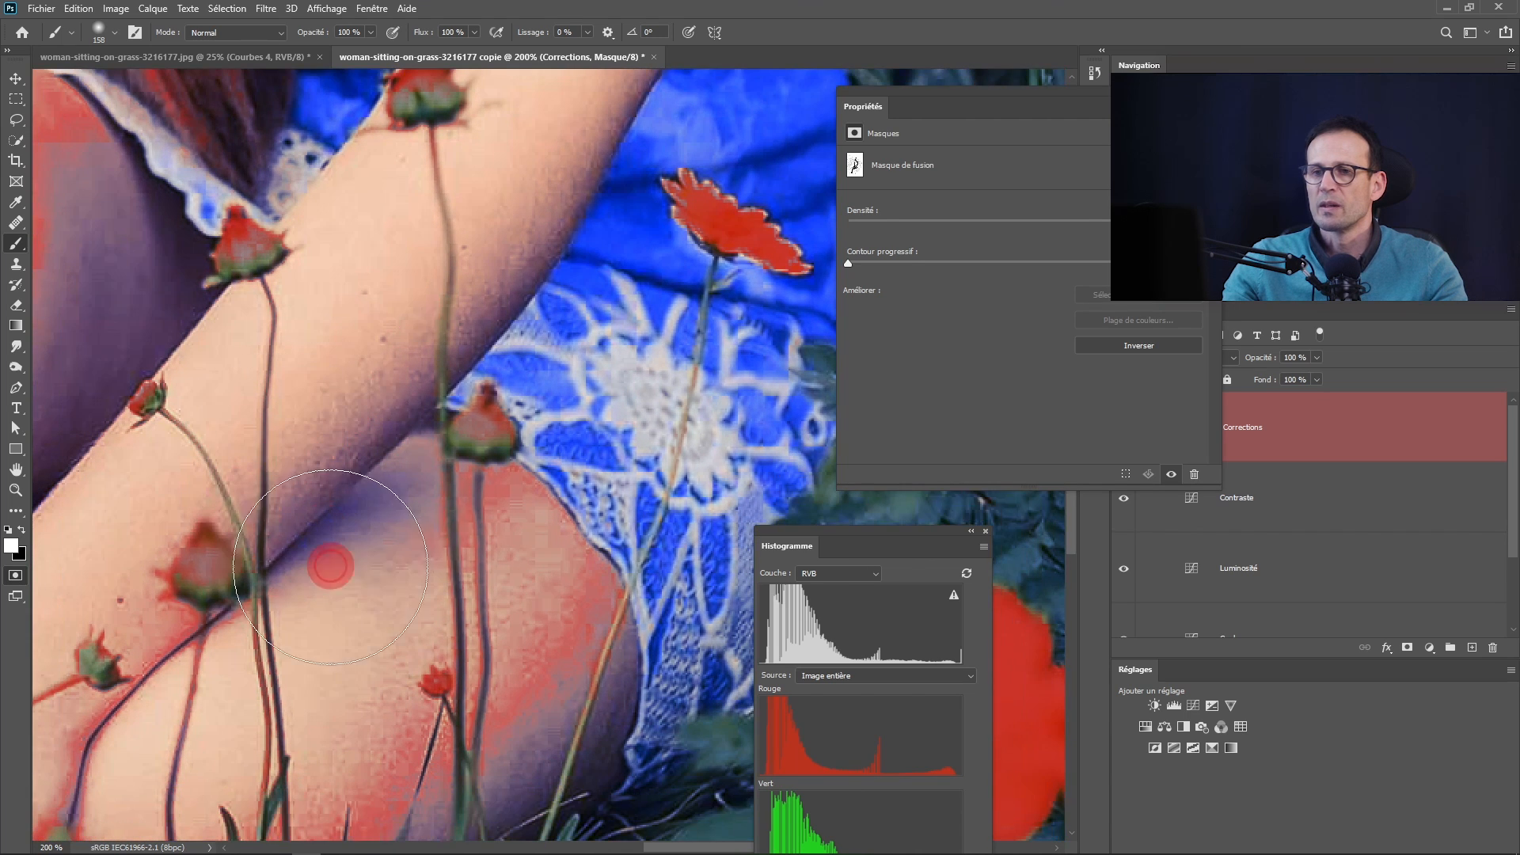
{"action": "left_click_drag", "start_coordinate": [333, 563], "coordinate": [518, 629]}
{"action": "left_click_drag", "start_coordinate": [519, 630], "coordinate": [634, 367]}
{"action": "left_click_drag", "start_coordinate": [504, 501], "coordinate": [202, 507]}
{"action": "mouse_move", "coordinate": [109, 547]}
{"action": "left_mouse_down"}
{"action": "mouse_move", "coordinate": [325, 420]}
{"action": "mouse_move", "coordinate": [290, 521]}
{"action": "mouse_move", "coordinate": [235, 549]}
{"action": "mouse_move", "coordinate": [257, 595]}
{"action": "left_mouse_up"}
{"action": "left_click_drag", "start_coordinate": [347, 422], "coordinate": [516, 643]}
{"action": "mouse_move", "coordinate": [135, 701]}
{"action": "left_mouse_down"}
{"action": "mouse_move", "coordinate": [92, 726]}
{"action": "mouse_move", "coordinate": [62, 677]}
{"action": "left_mouse_up"}
{"action": "mouse_move", "coordinate": [251, 295]}
{"action": "left_mouse_down"}
{"action": "mouse_move", "coordinate": [305, 385]}
{"action": "mouse_move", "coordinate": [486, 85]}
{"action": "left_mouse_up"}
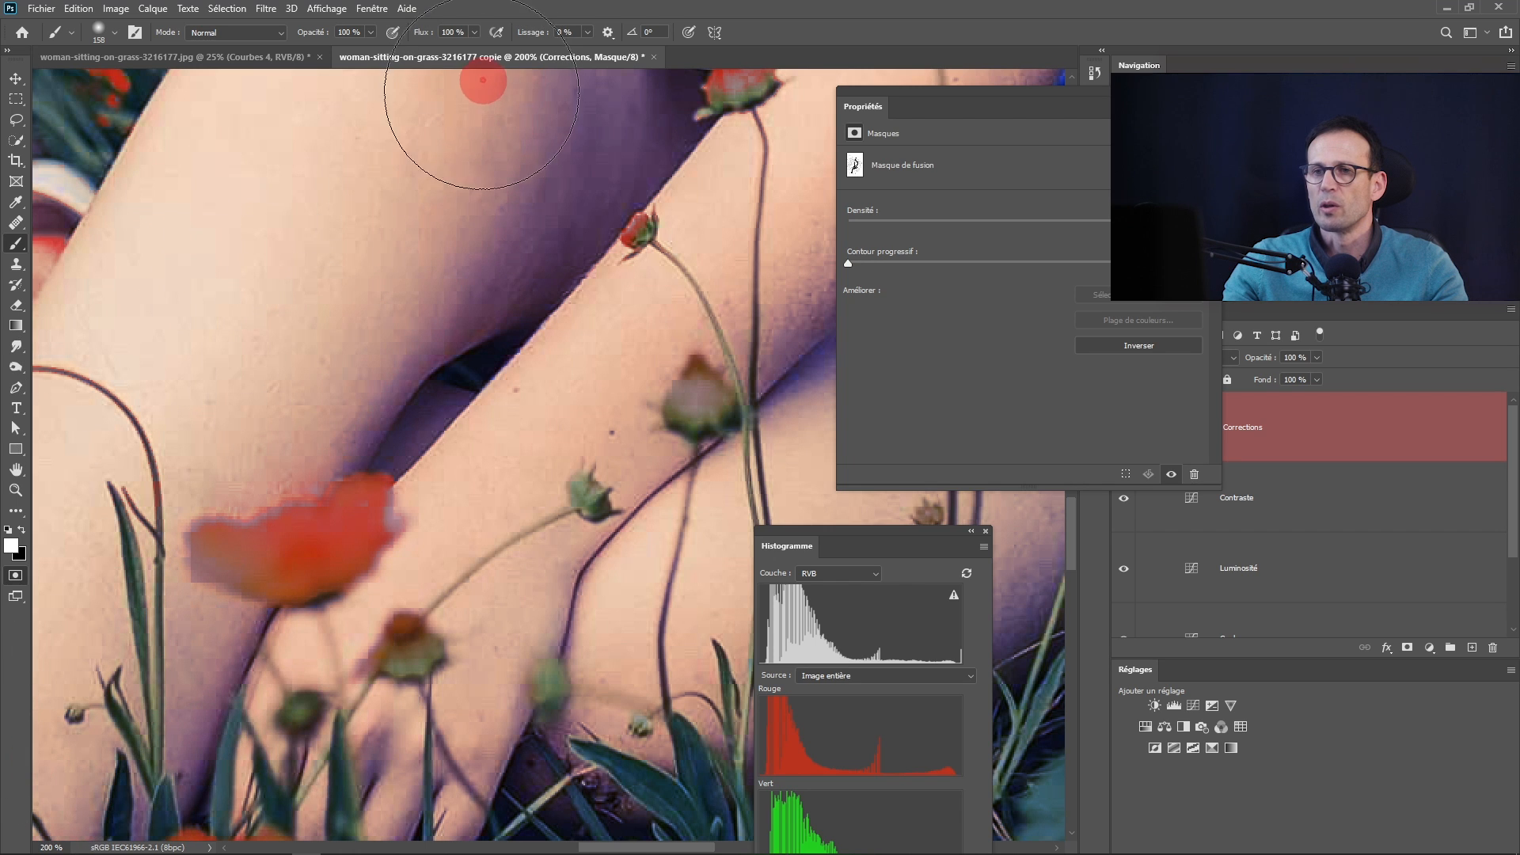
Brush the remaining red overlay off the raised knee and the skin around the dress hem
{"action": "left_click_drag", "start_coordinate": [485, 144], "coordinate": [407, 432]}
{"action": "mouse_move", "coordinate": [426, 317]}
{"action": "left_mouse_down"}
{"action": "mouse_move", "coordinate": [391, 254]}
{"action": "mouse_move", "coordinate": [340, 420]}
{"action": "mouse_move", "coordinate": [301, 709]}
{"action": "left_mouse_up"}
{"action": "mouse_move", "coordinate": [412, 641]}
{"action": "left_mouse_down"}
{"action": "mouse_move", "coordinate": [393, 283]}
{"action": "mouse_move", "coordinate": [425, 272]}
{"action": "left_mouse_up"}
{"action": "left_click_drag", "start_coordinate": [320, 215], "coordinate": [284, 757]}
{"action": "mouse_move", "coordinate": [208, 506]}
{"action": "left_mouse_down"}
{"action": "mouse_move", "coordinate": [305, 331]}
{"action": "mouse_move", "coordinate": [401, 485]}
{"action": "left_mouse_up"}
{"action": "mouse_move", "coordinate": [474, 399]}
{"action": "left_mouse_down"}
{"action": "mouse_move", "coordinate": [461, 474]}
{"action": "mouse_move", "coordinate": [492, 723]}
{"action": "mouse_move", "coordinate": [544, 678]}
{"action": "left_mouse_up"}
Clean the red overlay from the hand holding the flower, its arm and the long hair, keeping the flower covered
{"action": "left_click", "coordinate": [177, 655]}
{"action": "left_click", "coordinate": [236, 583]}
{"action": "mouse_move", "coordinate": [233, 583]}
{"action": "left_mouse_down"}
{"action": "mouse_move", "coordinate": [184, 580]}
{"action": "mouse_move", "coordinate": [282, 302]}
{"action": "mouse_move", "coordinate": [265, 336]}
{"action": "mouse_move", "coordinate": [263, 321]}
{"action": "mouse_move", "coordinate": [406, 156]}
{"action": "mouse_move", "coordinate": [444, 499]}
{"action": "left_mouse_up"}
{"action": "left_click", "coordinate": [236, 573]}
{"action": "mouse_move", "coordinate": [444, 500]}
{"action": "left_mouse_down"}
{"action": "mouse_move", "coordinate": [442, 345]}
{"action": "mouse_move", "coordinate": [427, 449]}
{"action": "mouse_move", "coordinate": [448, 217]}
{"action": "left_mouse_up"}
{"action": "left_click_drag", "start_coordinate": [451, 423], "coordinate": [468, 88]}
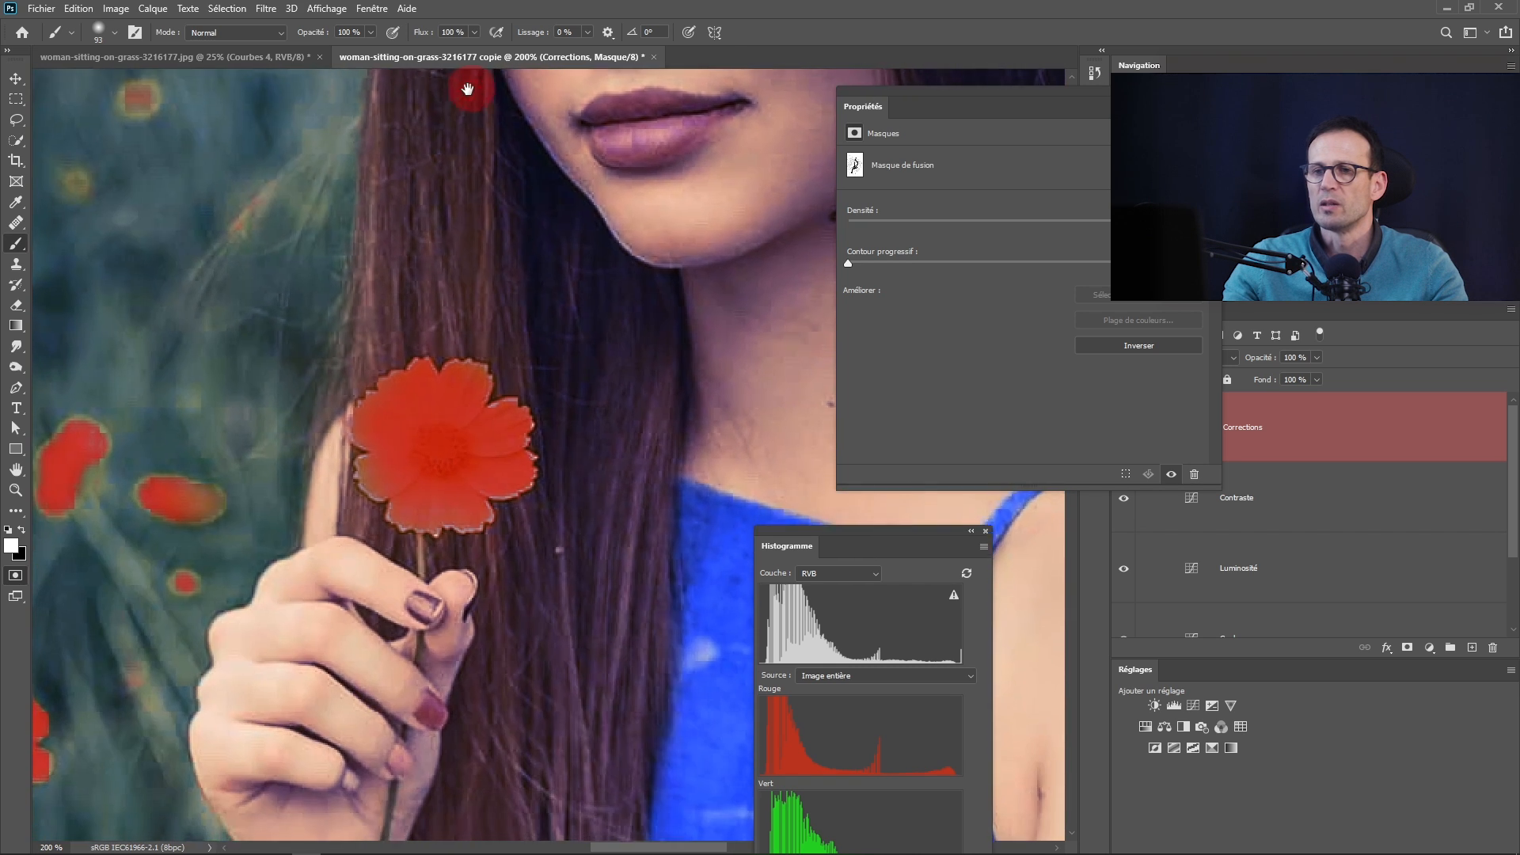
{"action": "left_click_drag", "start_coordinate": [268, 325], "coordinate": [272, 75]}
{"action": "left_click_drag", "start_coordinate": [315, 665], "coordinate": [322, 465]}
{"action": "left_click_drag", "start_coordinate": [348, 535], "coordinate": [323, 336]}
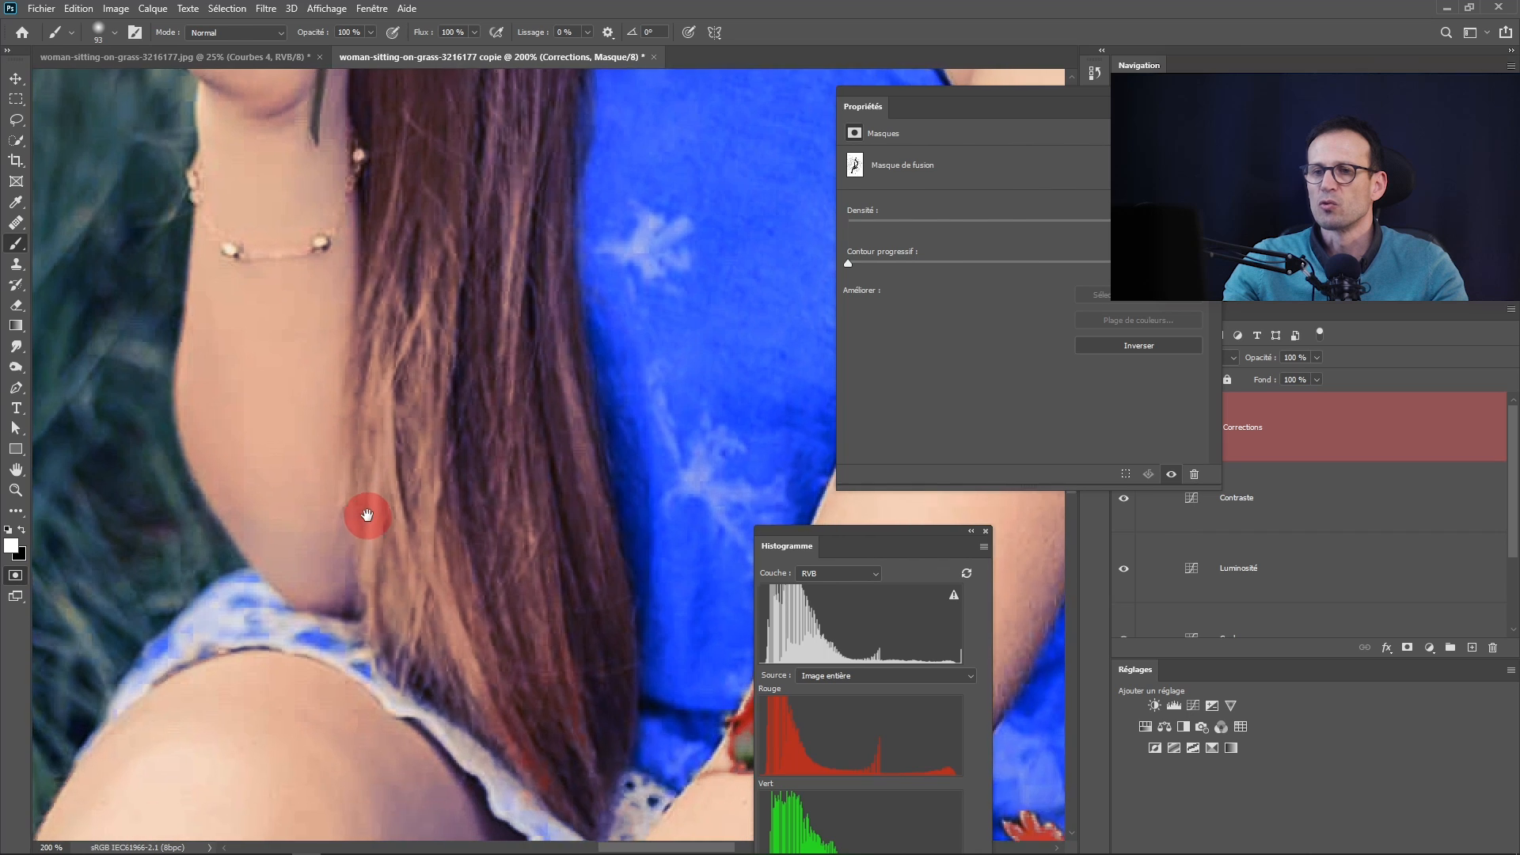
Remove the red overlay from the lower leg, ankle bracelet and sandalled foot
{"action": "scroll", "coordinate": [366, 515], "scroll_direction": "down", "scroll_amount": 2}
{"action": "left_click_drag", "start_coordinate": [382, 529], "coordinate": [388, 391]}
{"action": "left_click_drag", "start_coordinate": [297, 504], "coordinate": [390, 387]}
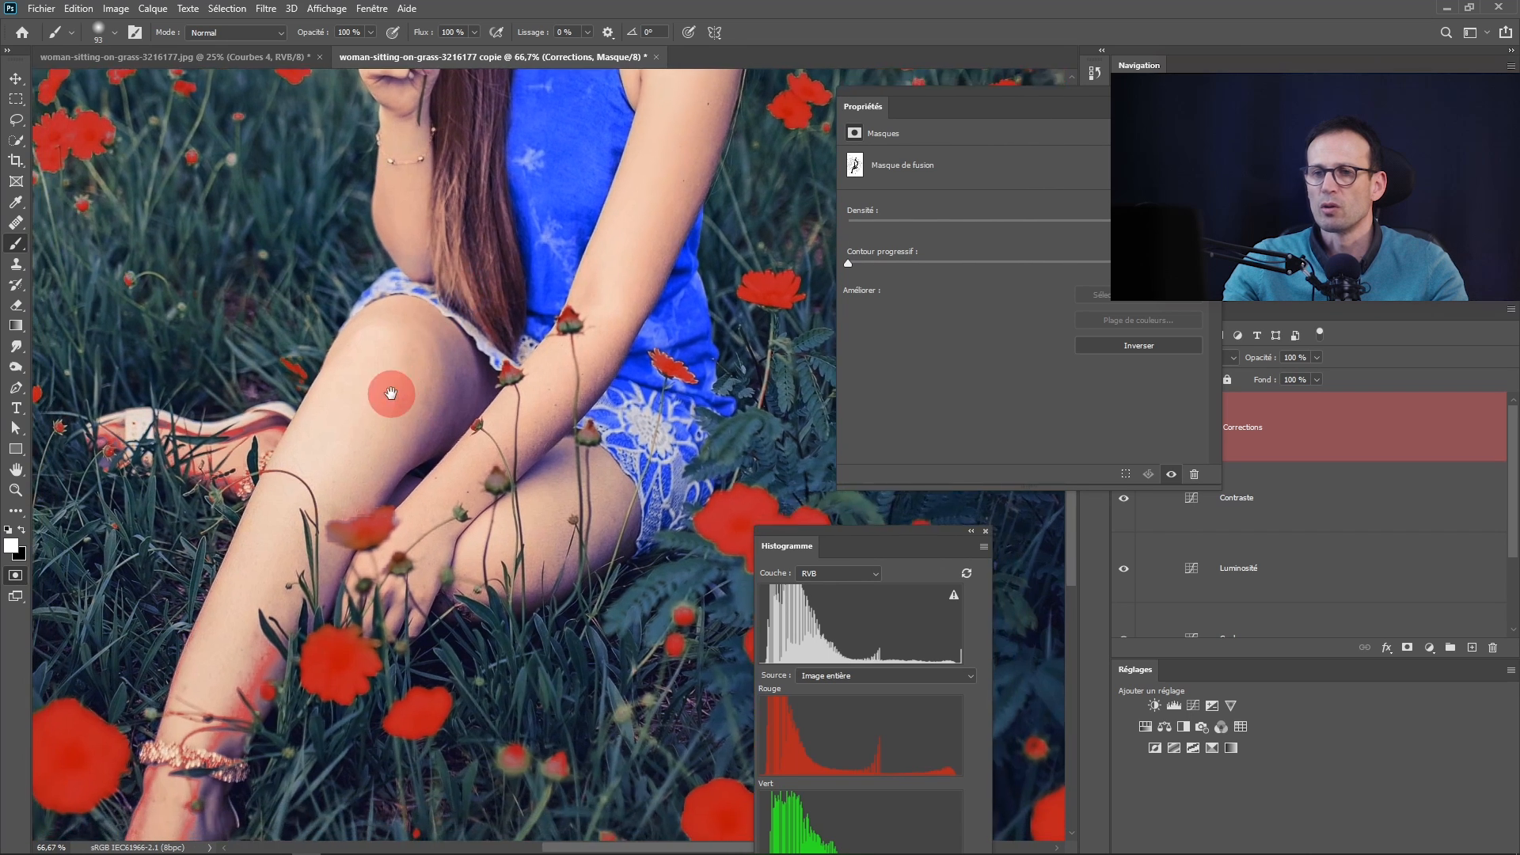
{"action": "left_click_drag", "start_coordinate": [356, 452], "coordinate": [478, 335]}
{"action": "left_click", "coordinate": [417, 594], "text": "ctrl"}
{"action": "left_click_drag", "start_coordinate": [369, 528], "coordinate": [400, 475]}
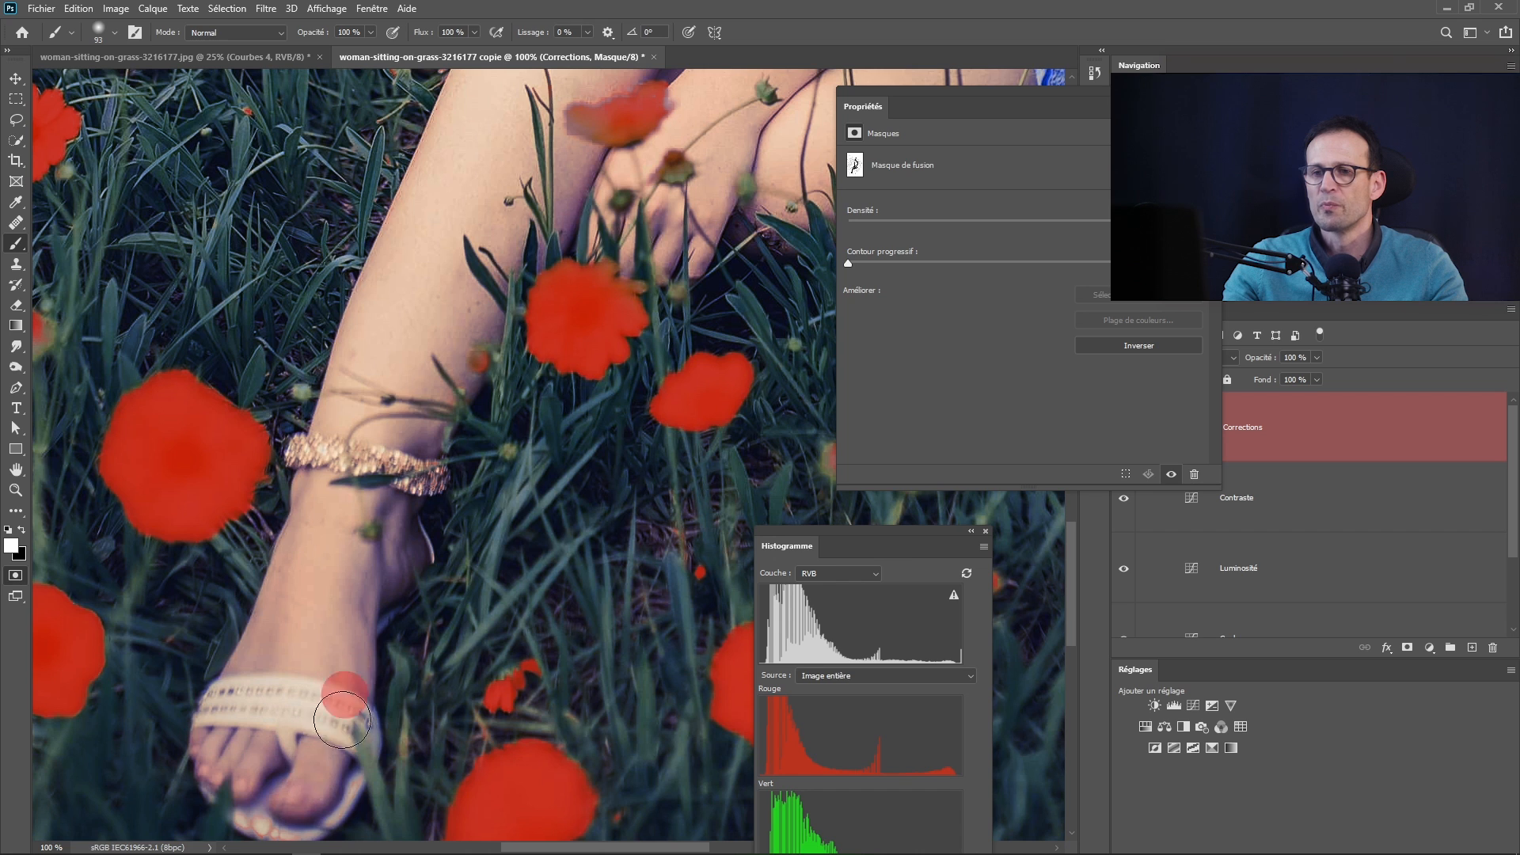
{"action": "scroll", "coordinate": [307, 588], "scroll_direction": "down", "scroll_amount": 3}
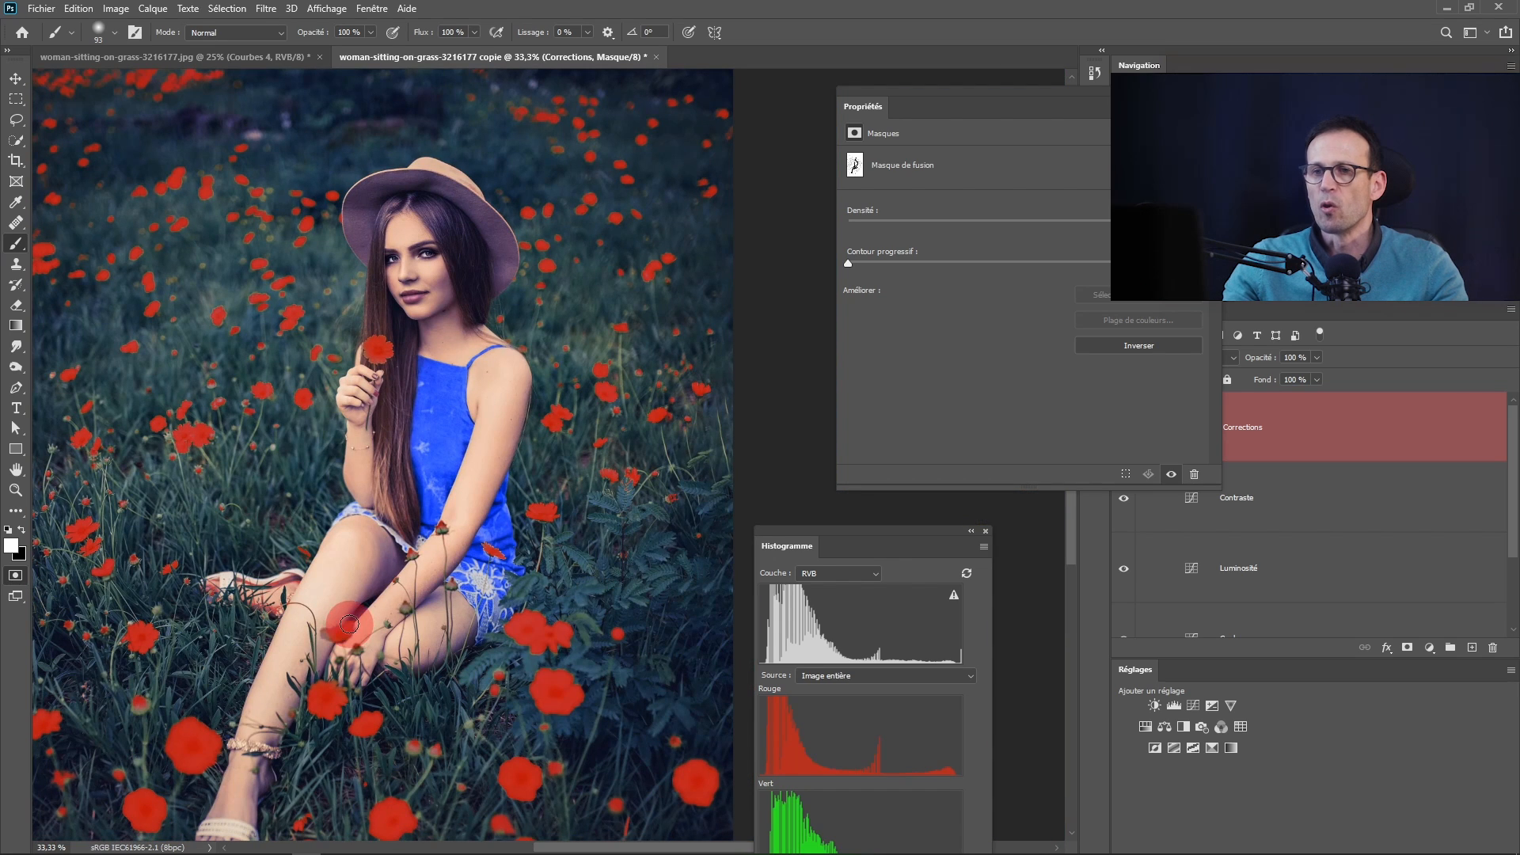
Leave Quick Mask mode and fill the flower selection with black in the Corrections group's mask, using Normal mode at 100% opacity
{"action": "left_click", "coordinate": [15, 577]}
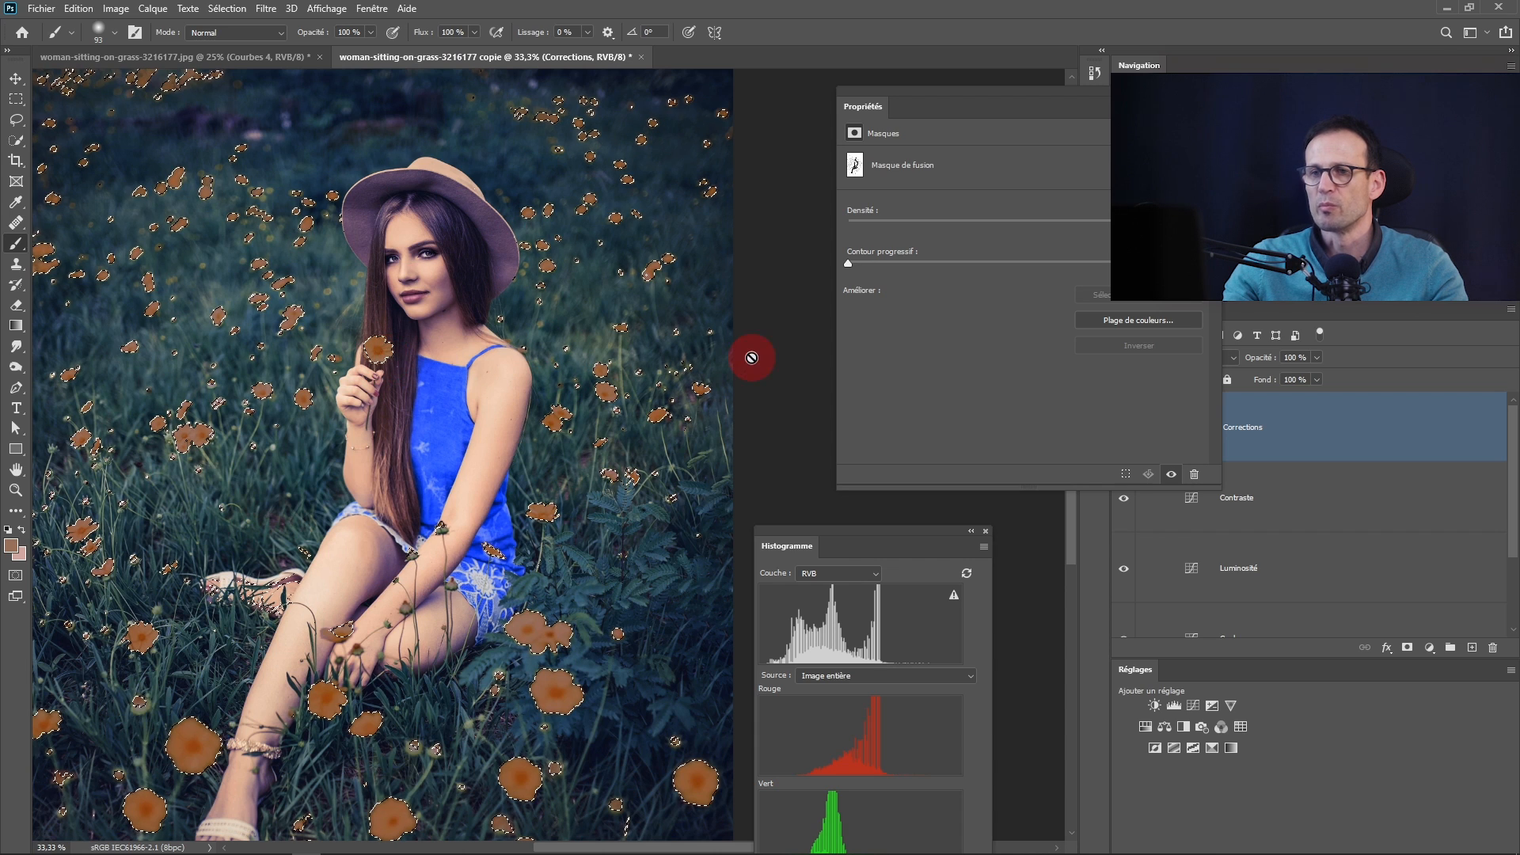
{"action": "left_click", "coordinate": [1197, 431]}
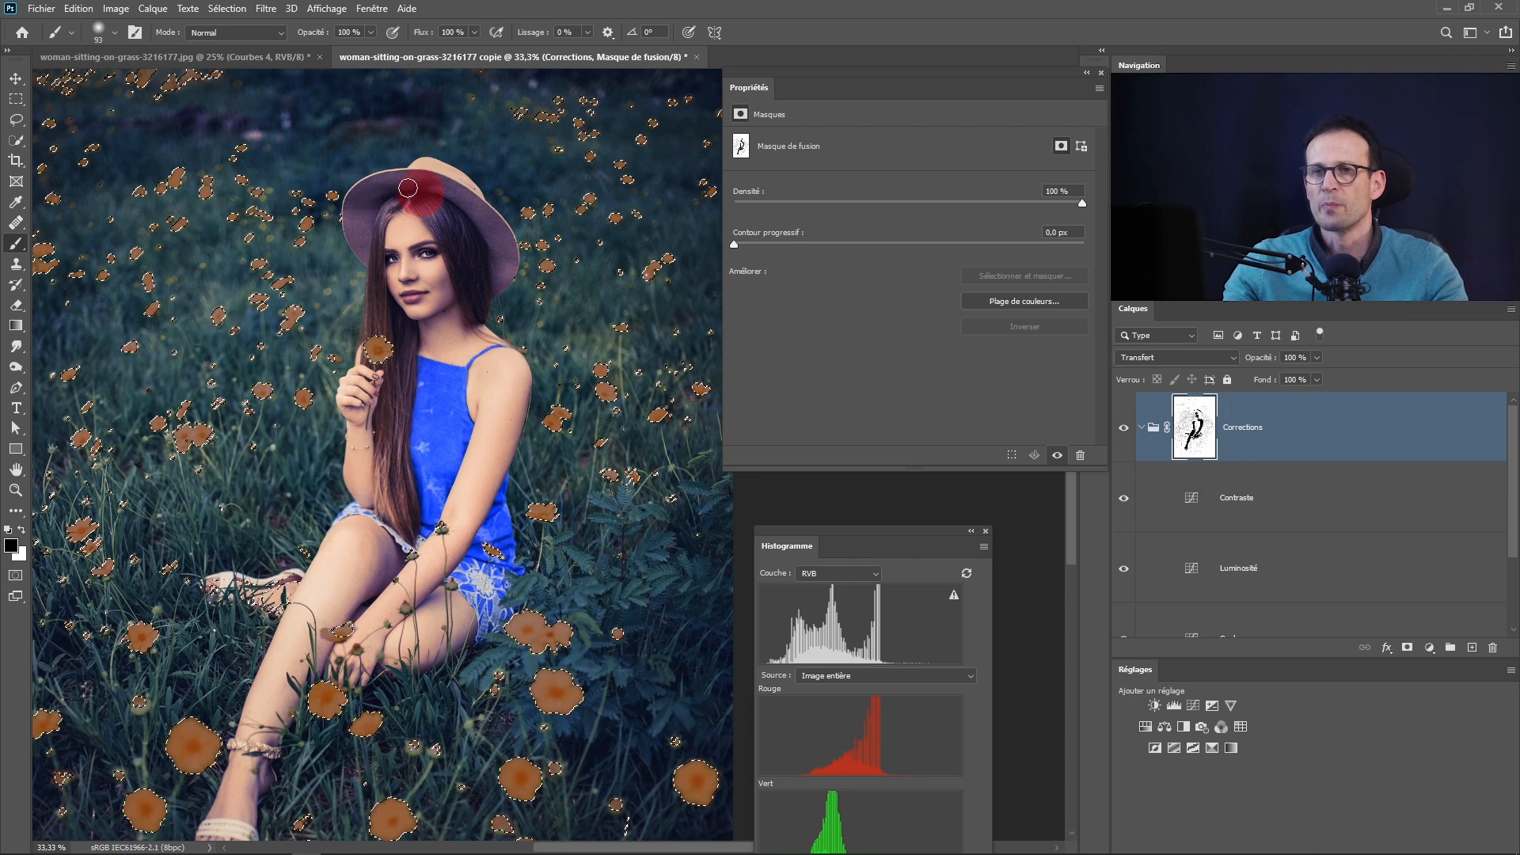
{"action": "left_click", "coordinate": [76, 8]}
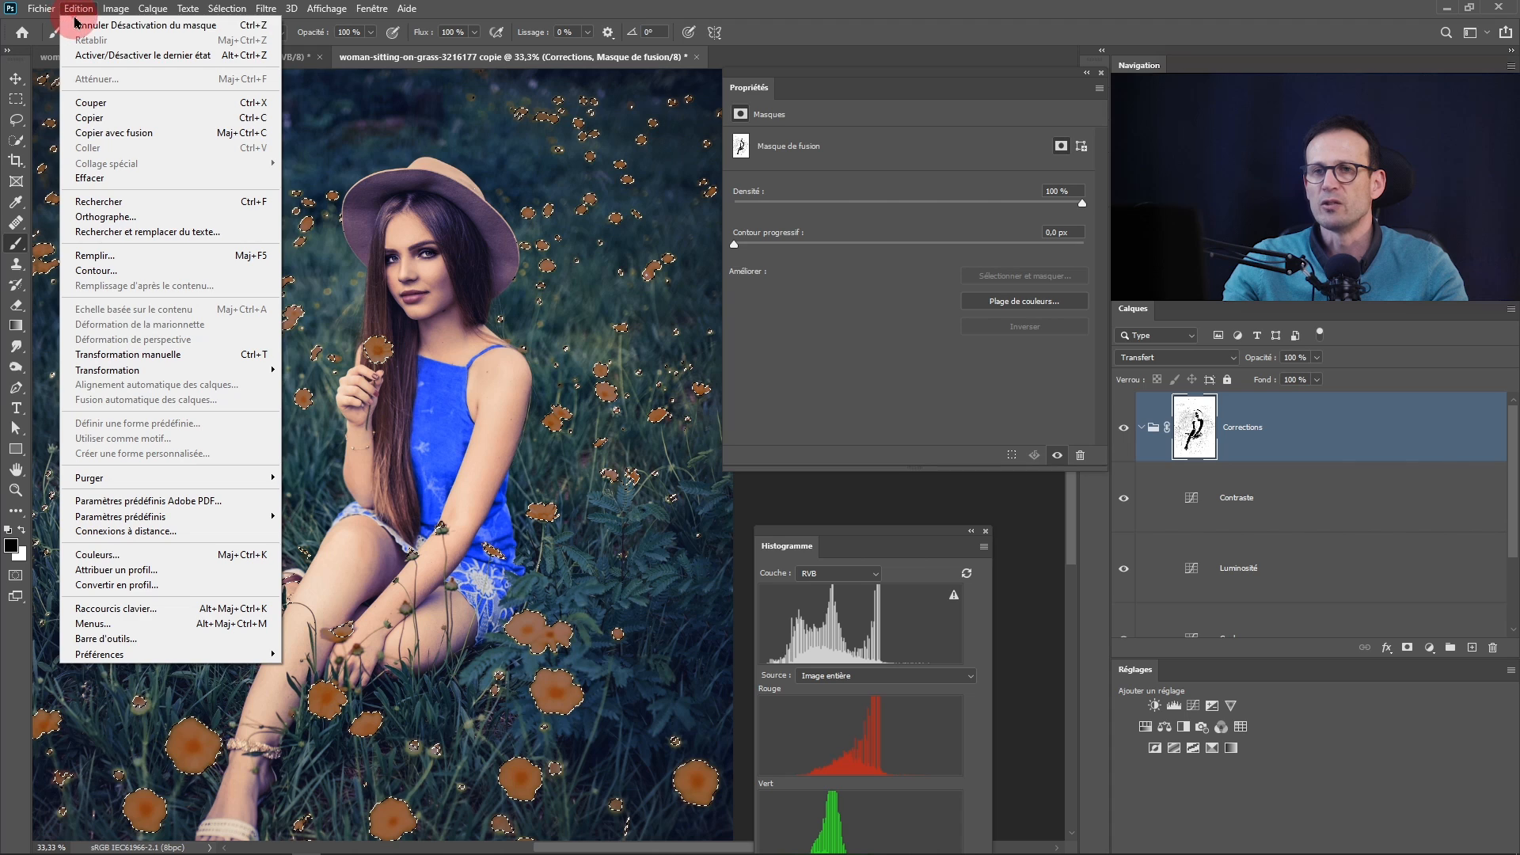
{"action": "left_click", "coordinate": [92, 256]}
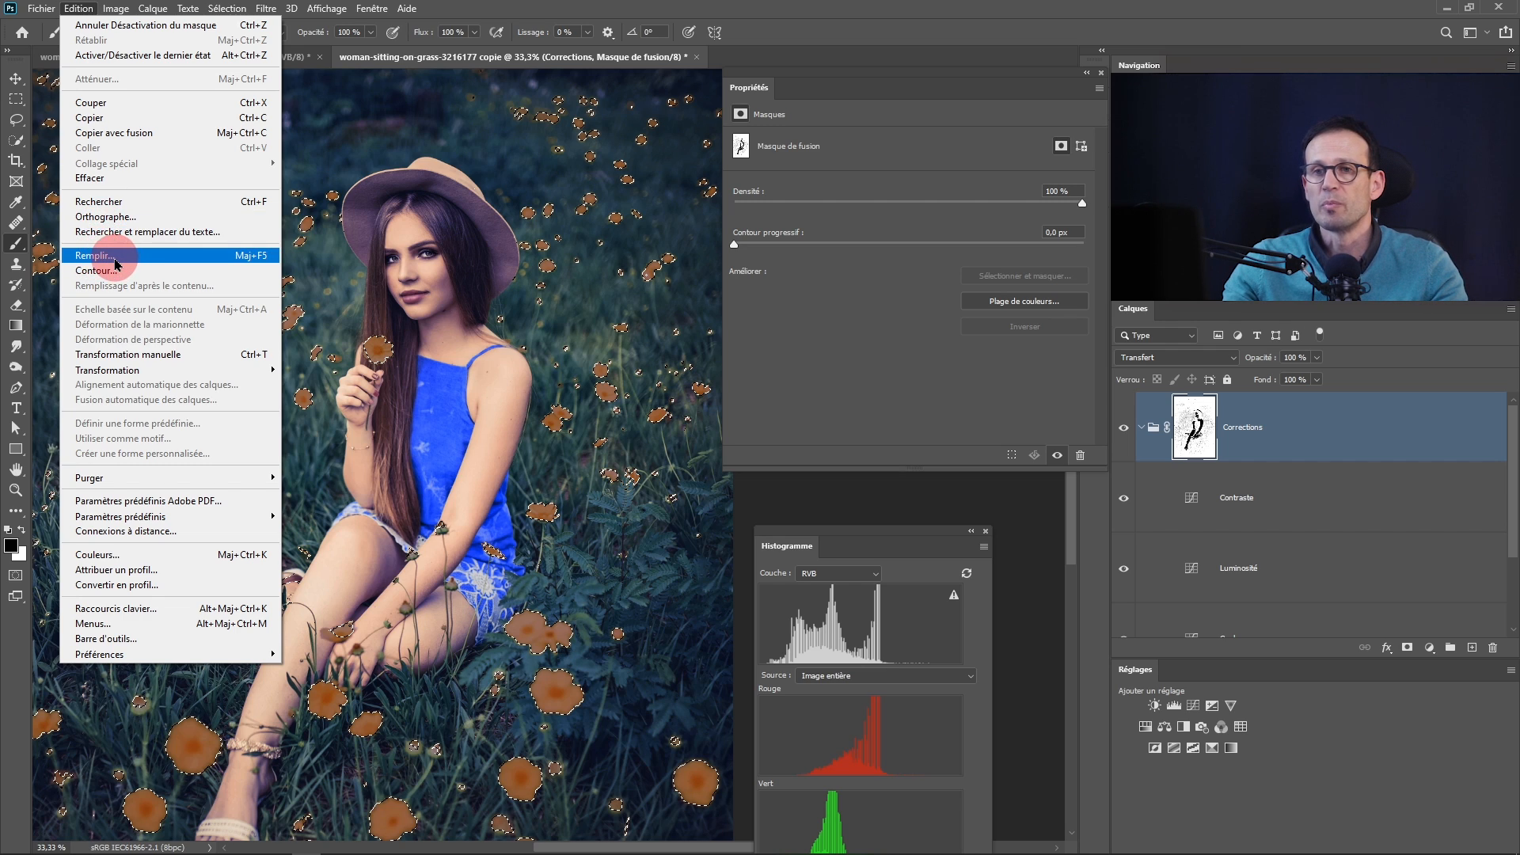
{"action": "left_click", "coordinate": [115, 262]}
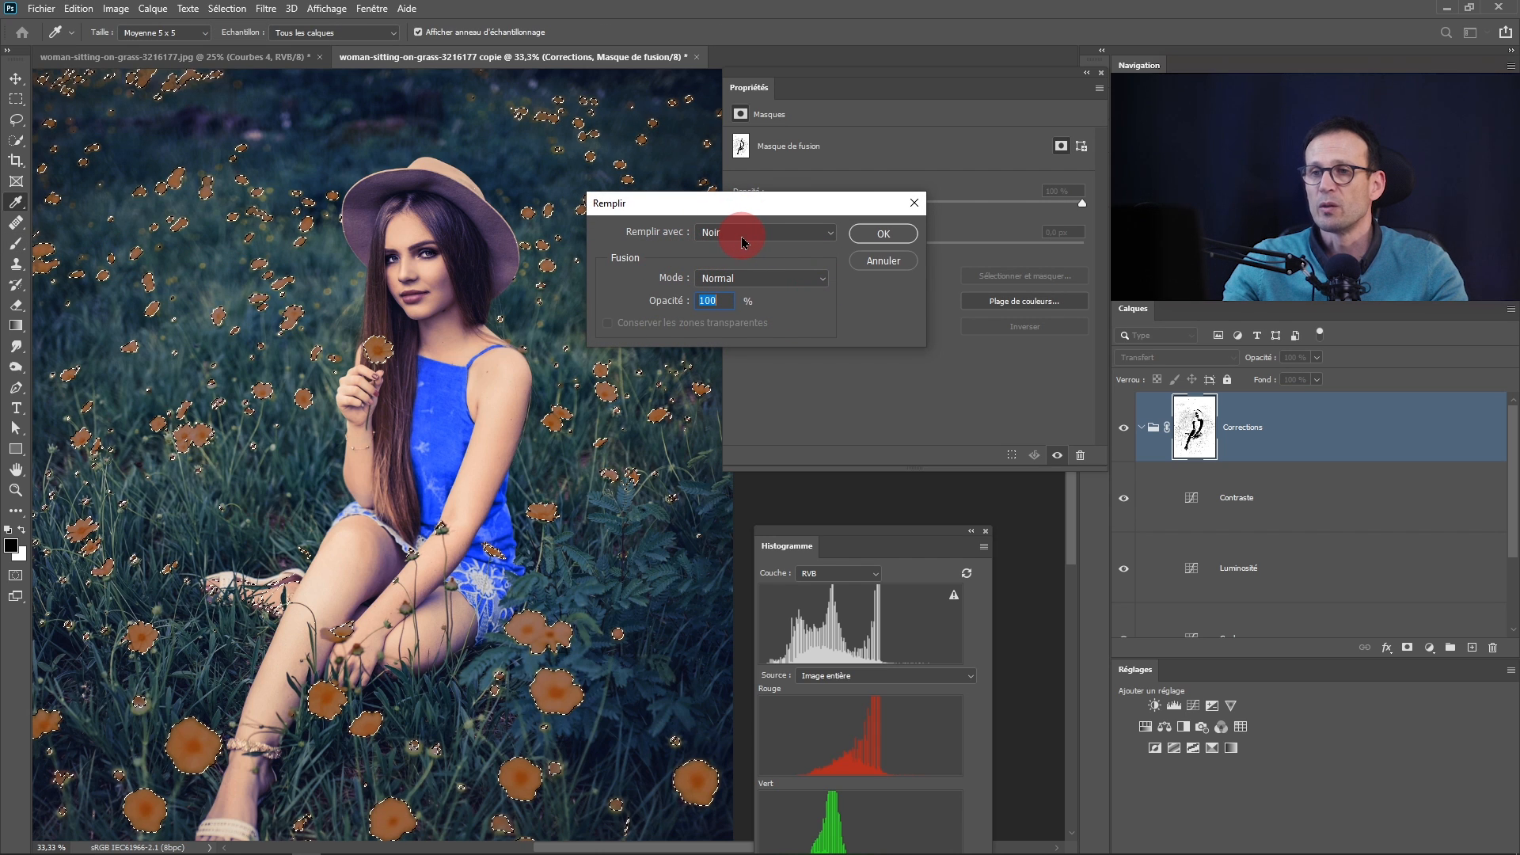
{"action": "left_click", "coordinate": [784, 233]}
{"action": "left_click", "coordinate": [725, 356]}
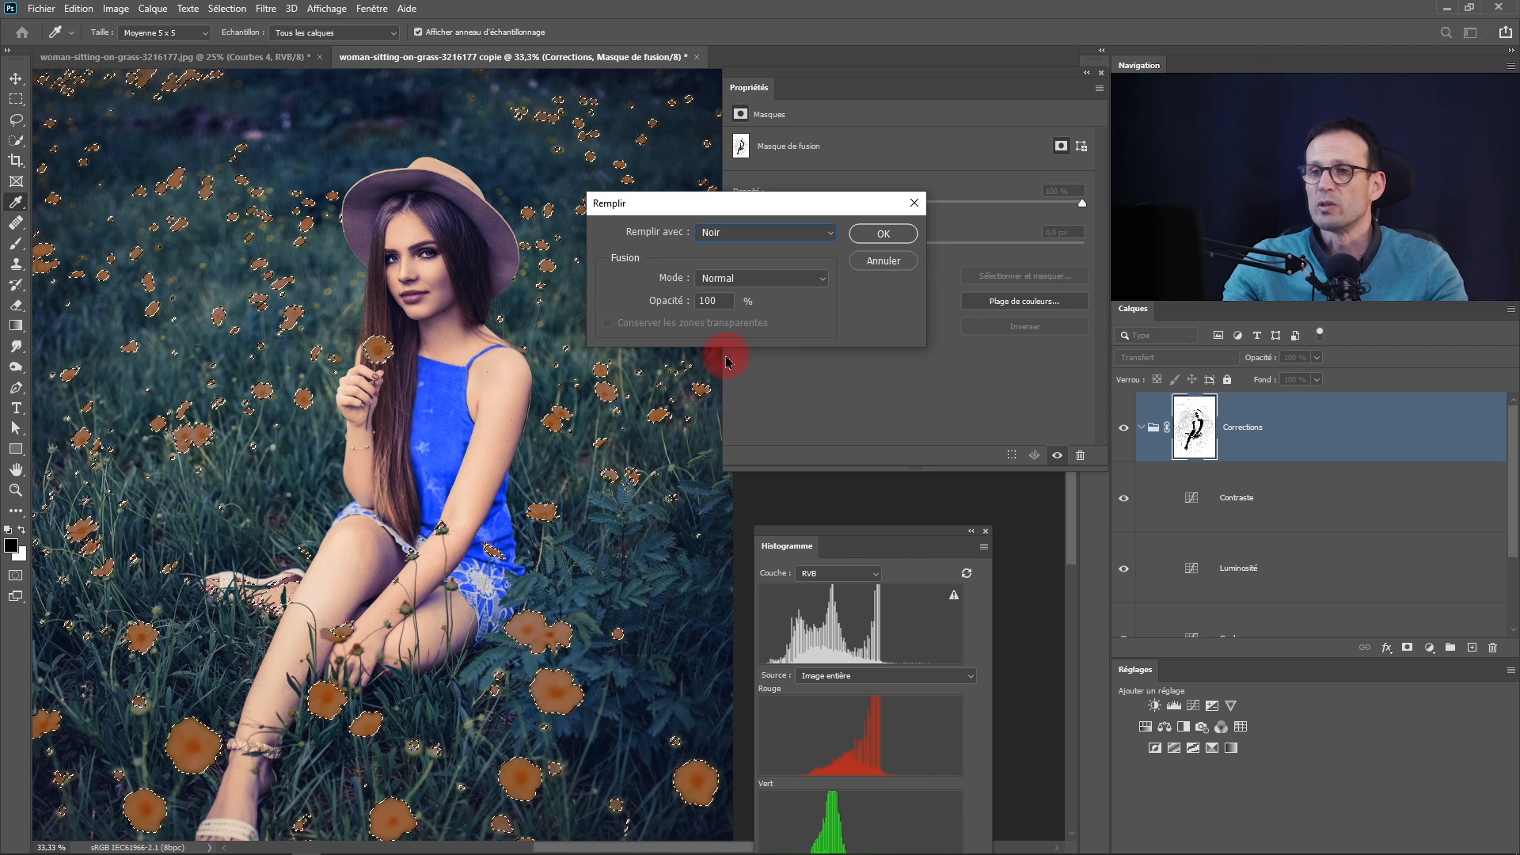
{"action": "left_click", "coordinate": [887, 236]}
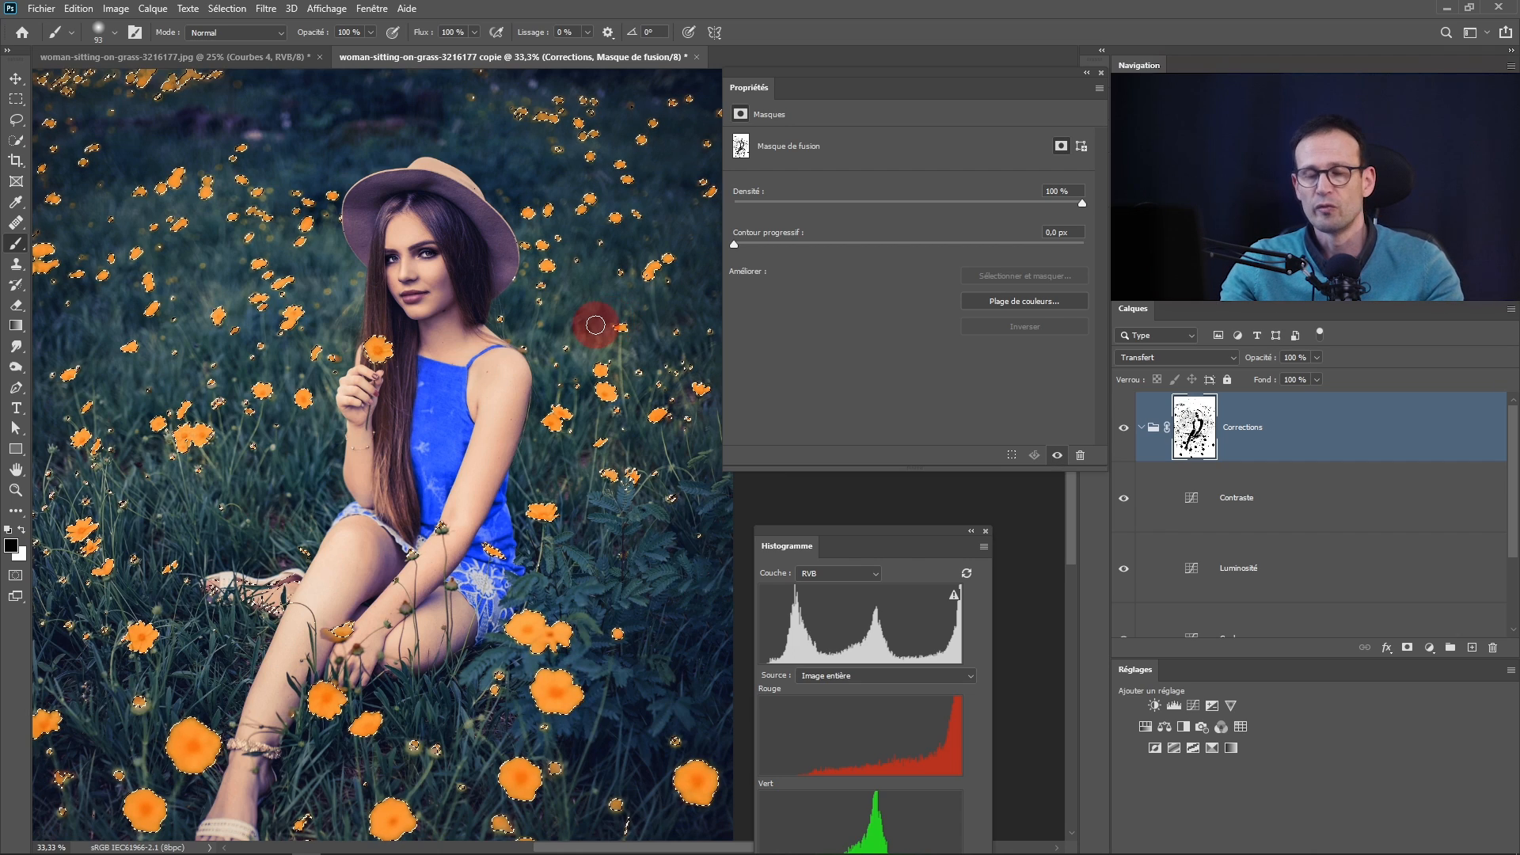
Deselect the flowers and rearrange the Histogram and Layers panels to reveal the Couleurs layer
{"action": "left_click", "coordinate": [225, 9]}
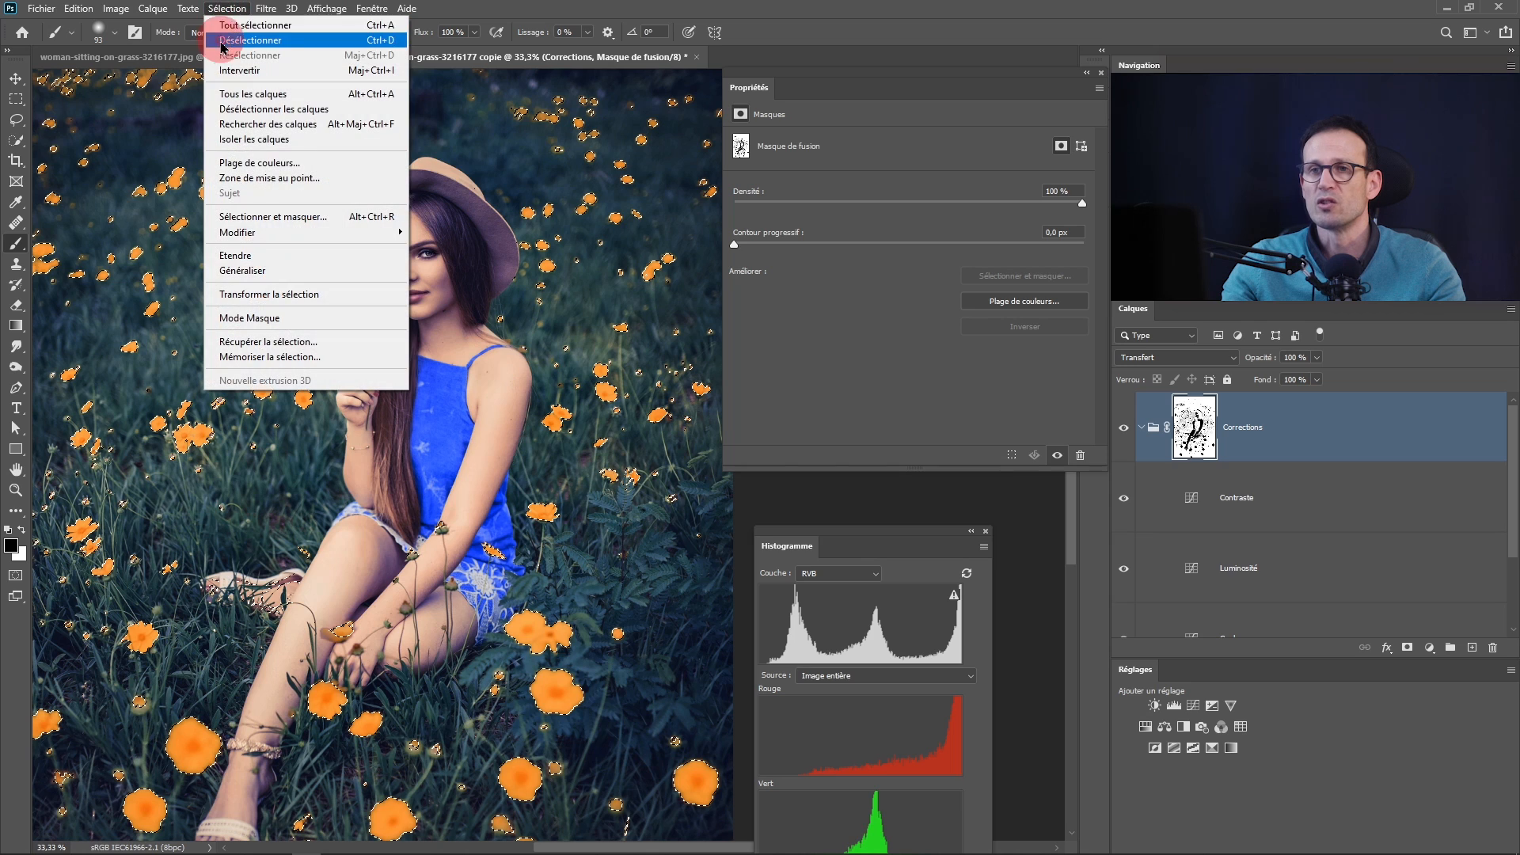
{"action": "left_click", "coordinate": [226, 41]}
{"action": "left_click", "coordinate": [482, 440], "text": "alt"}
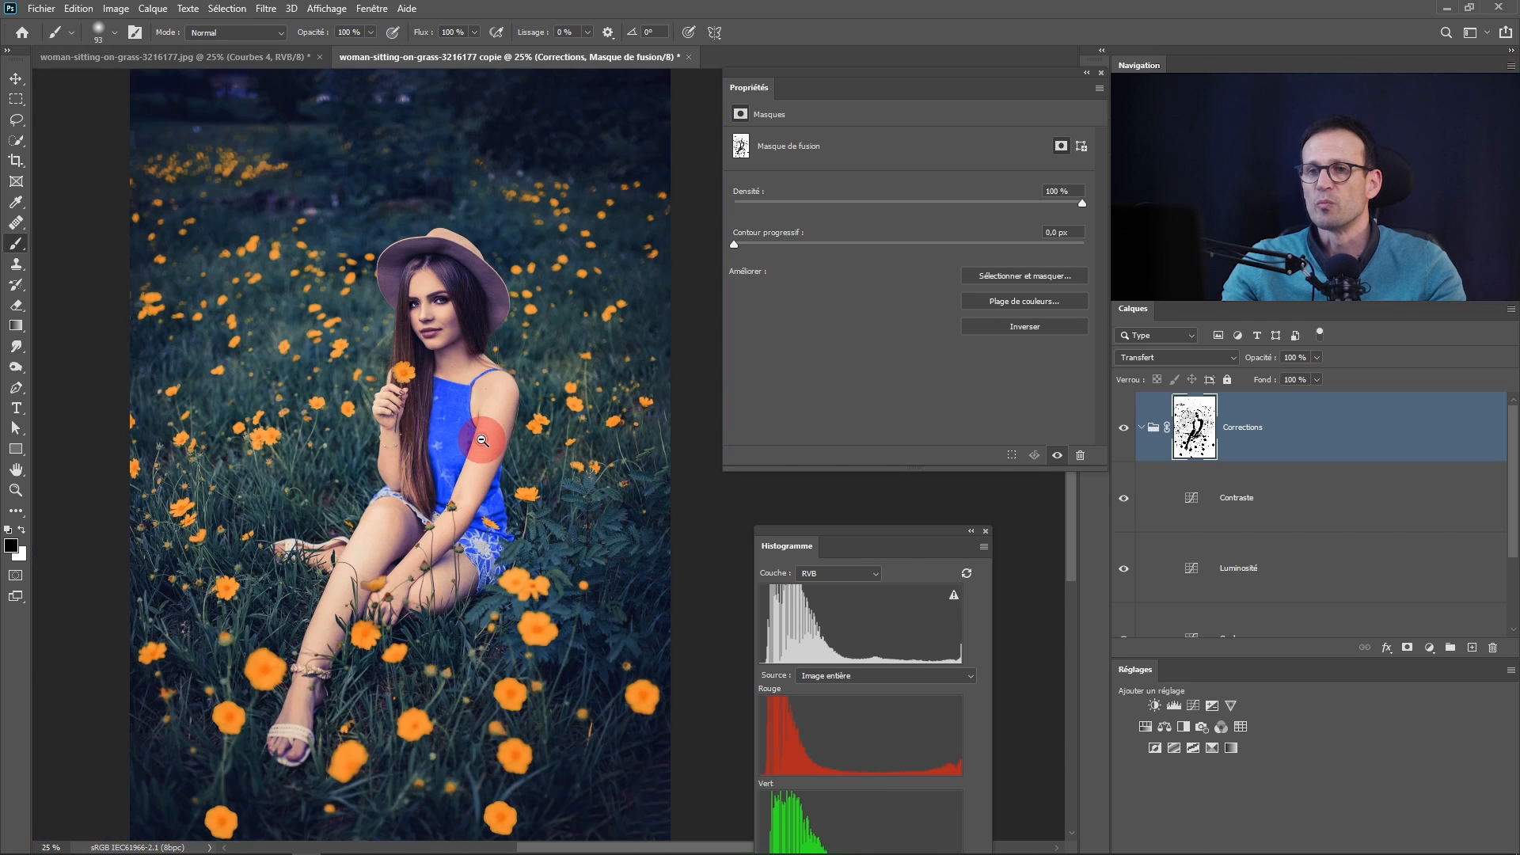
{"action": "left_click", "coordinate": [507, 616], "text": "ctrl"}
{"action": "left_click_drag", "start_coordinate": [891, 529], "coordinate": [907, 515]}
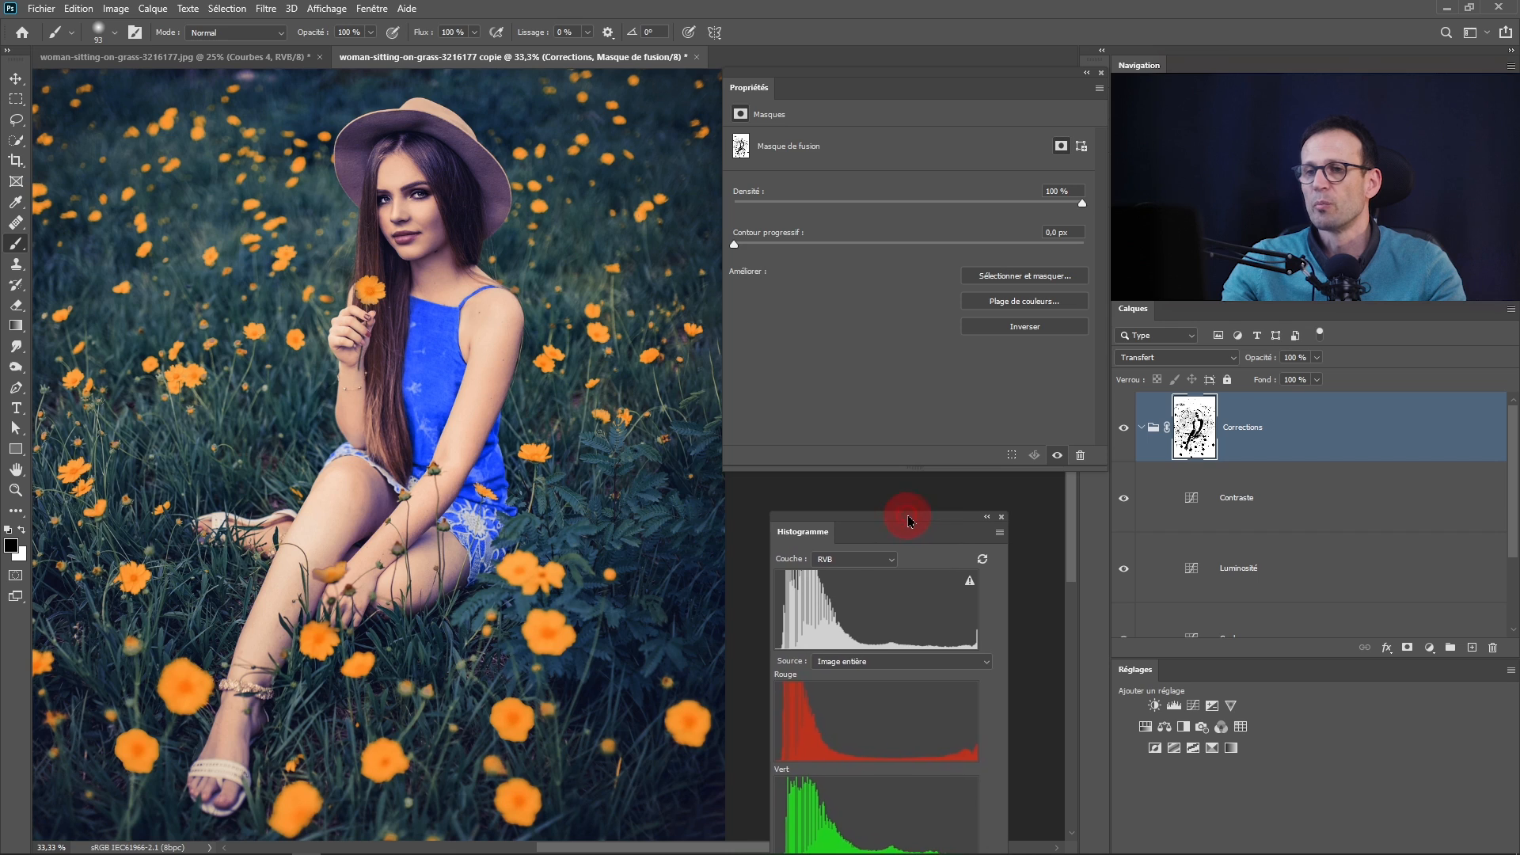
{"action": "left_click_drag", "start_coordinate": [1269, 657], "coordinate": [1256, 717]}
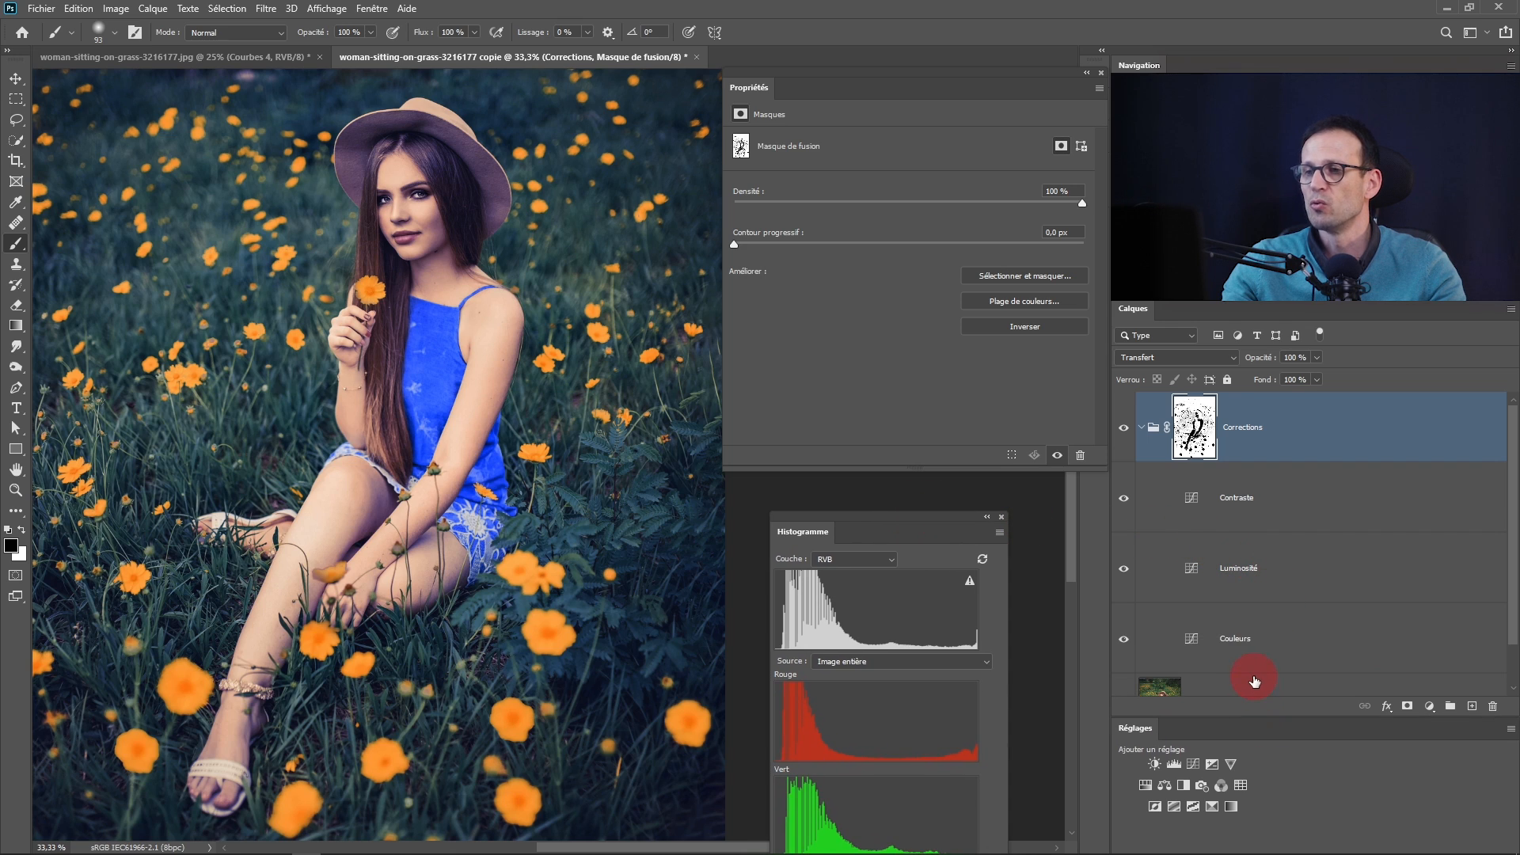
Set the green curve's highlight endpoint on the Couleurs layer to input 255, output 126
{"action": "left_click", "coordinate": [1192, 647]}
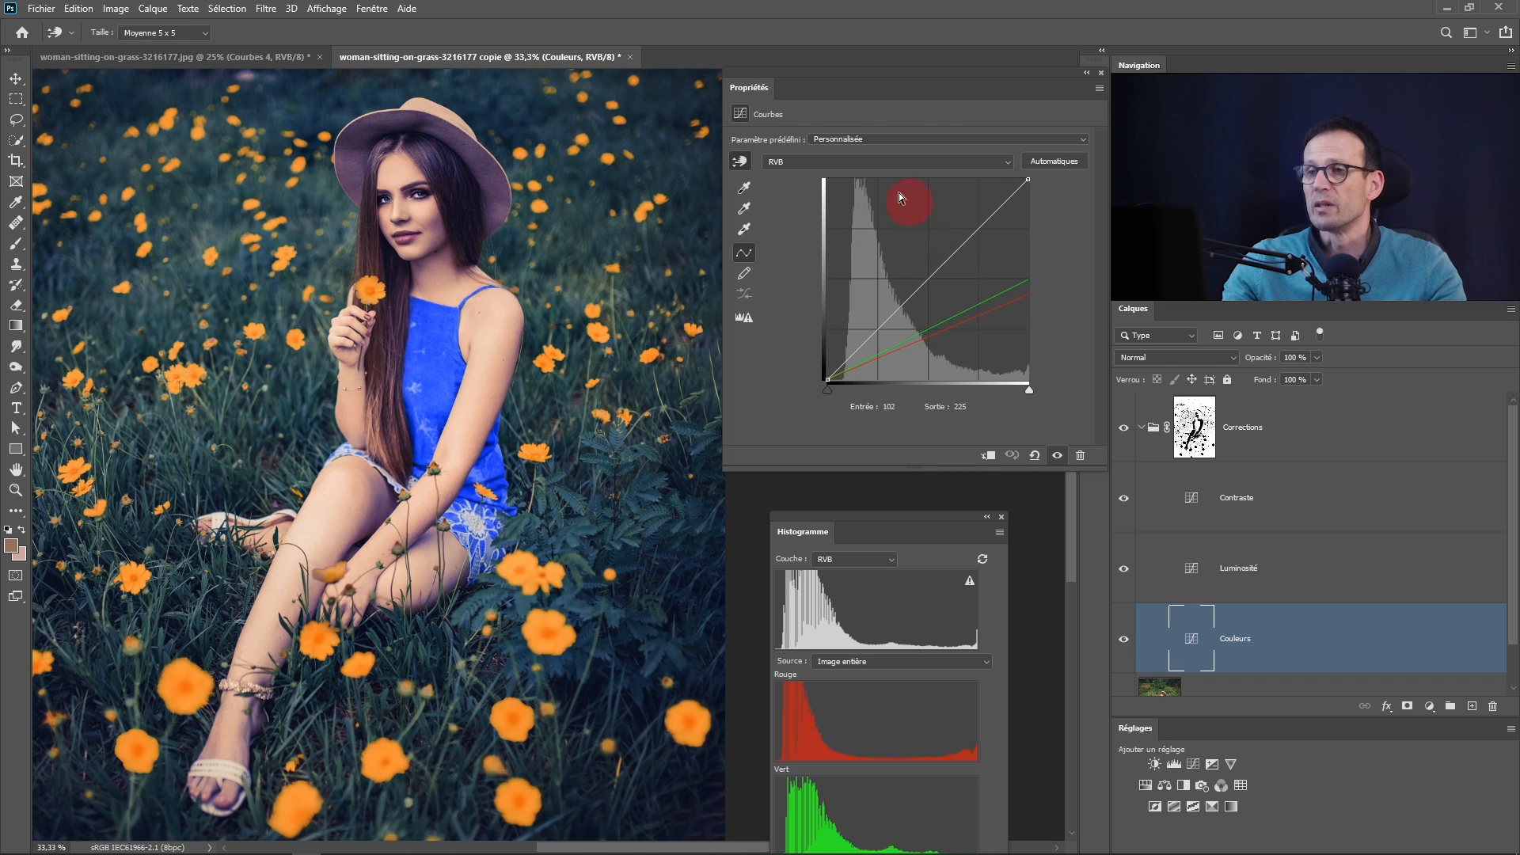
{"action": "left_click", "coordinate": [855, 161]}
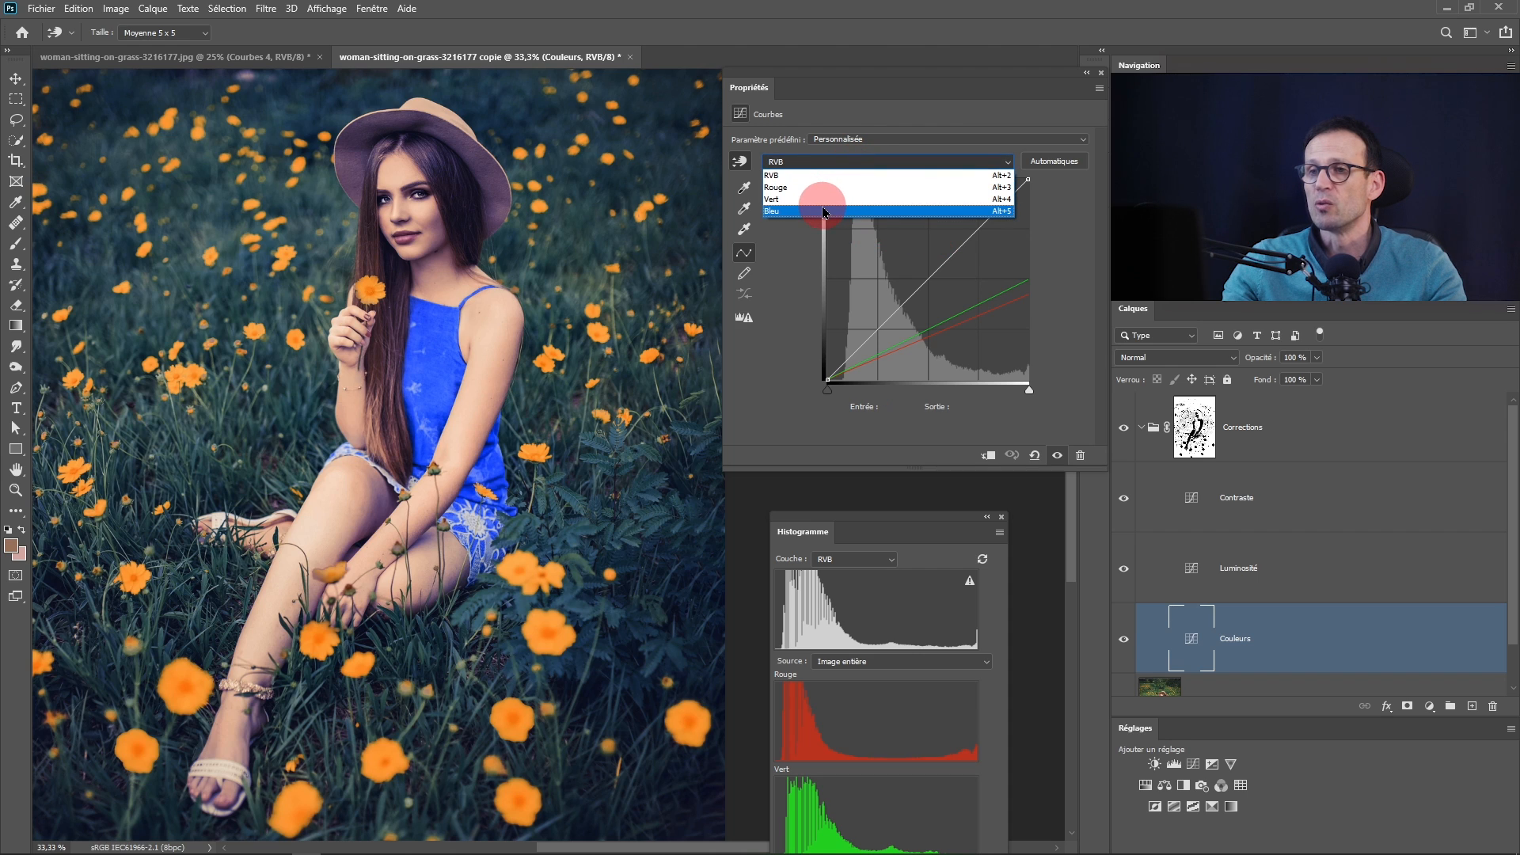
{"action": "left_click", "coordinate": [811, 199]}
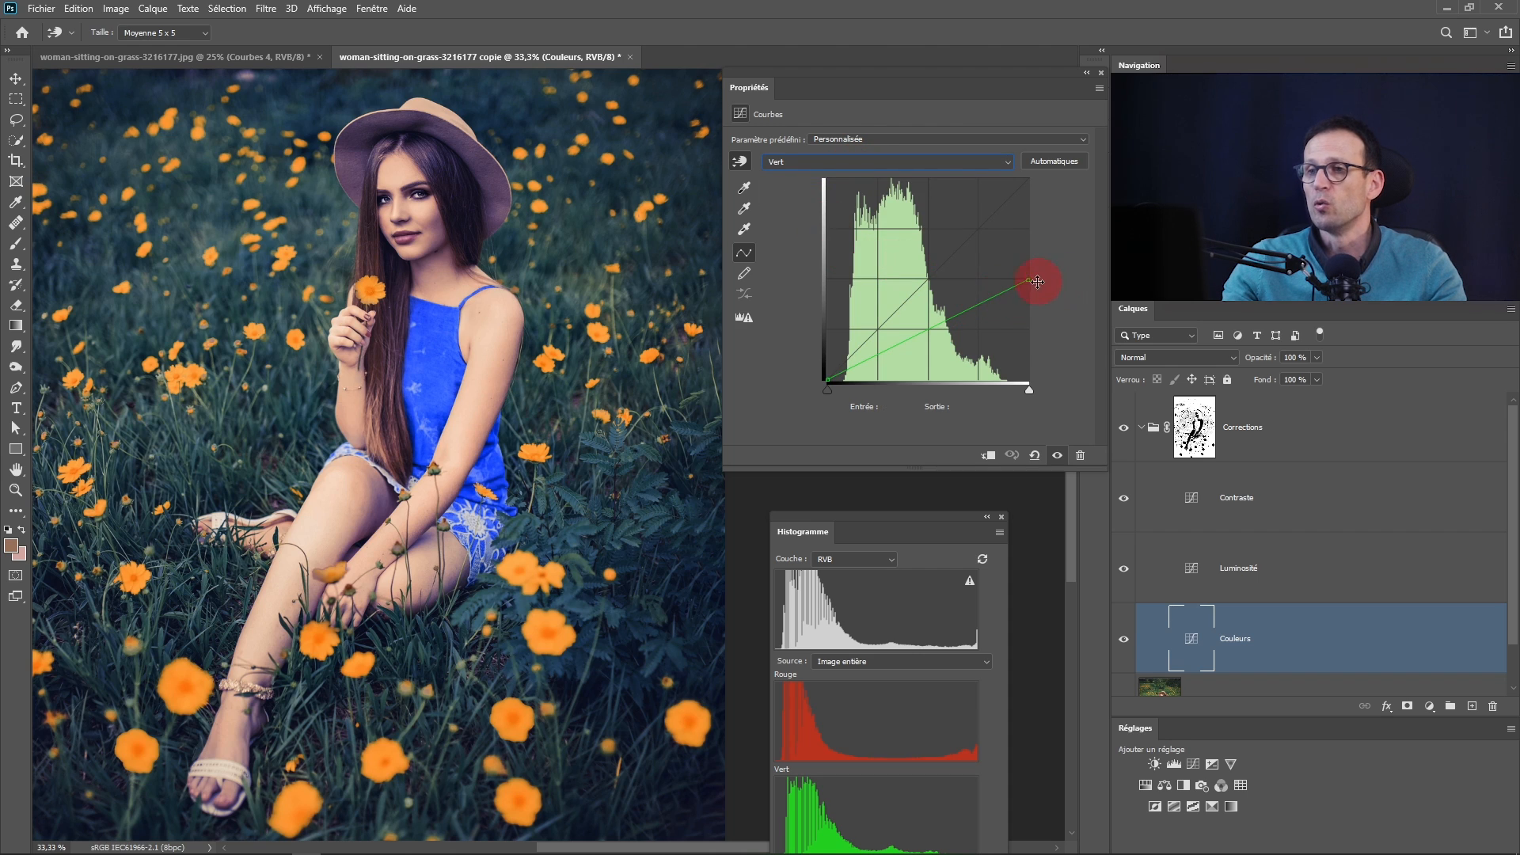
{"action": "left_click_drag", "start_coordinate": [1026, 258], "coordinate": [1045, 281]}
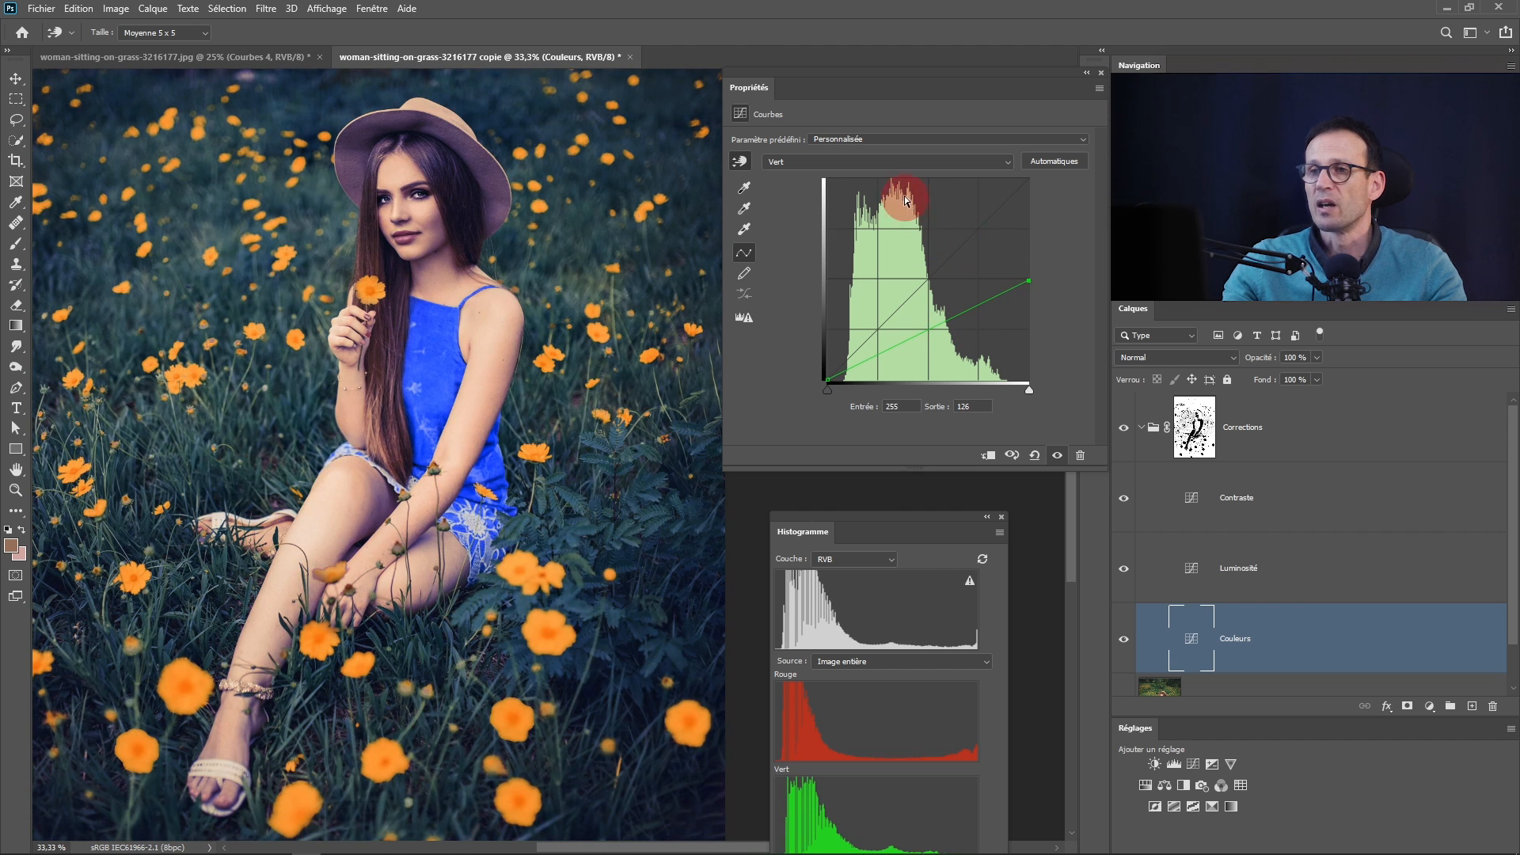
Reshape the red curve on the Couleurs layer, bringing its highlight endpoint to input 255, output 124
{"action": "left_click", "coordinate": [909, 162]}
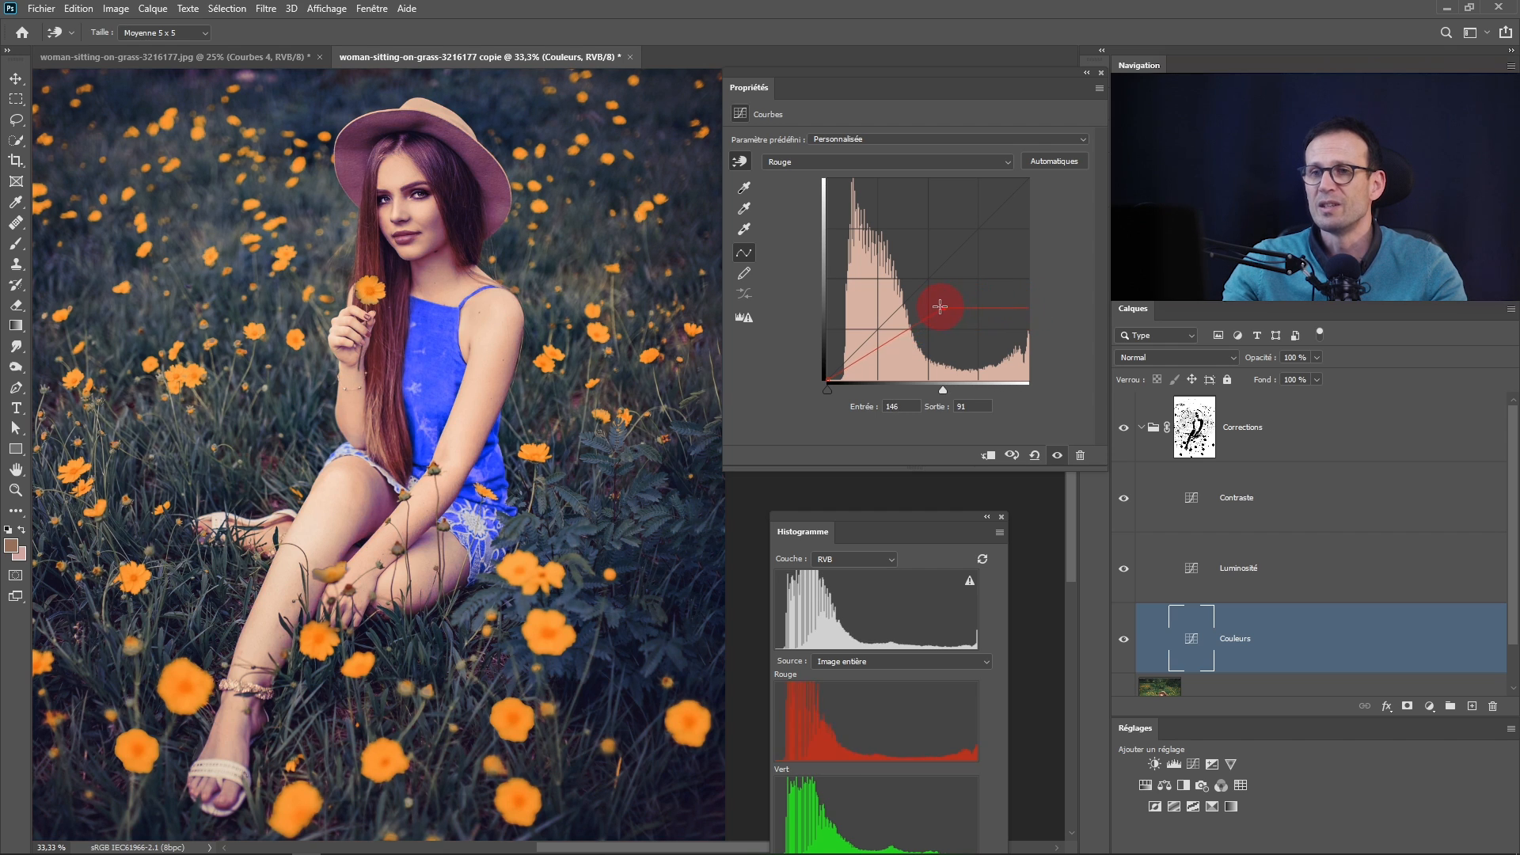
{"action": "left_click_drag", "start_coordinate": [928, 306], "coordinate": [908, 306]}
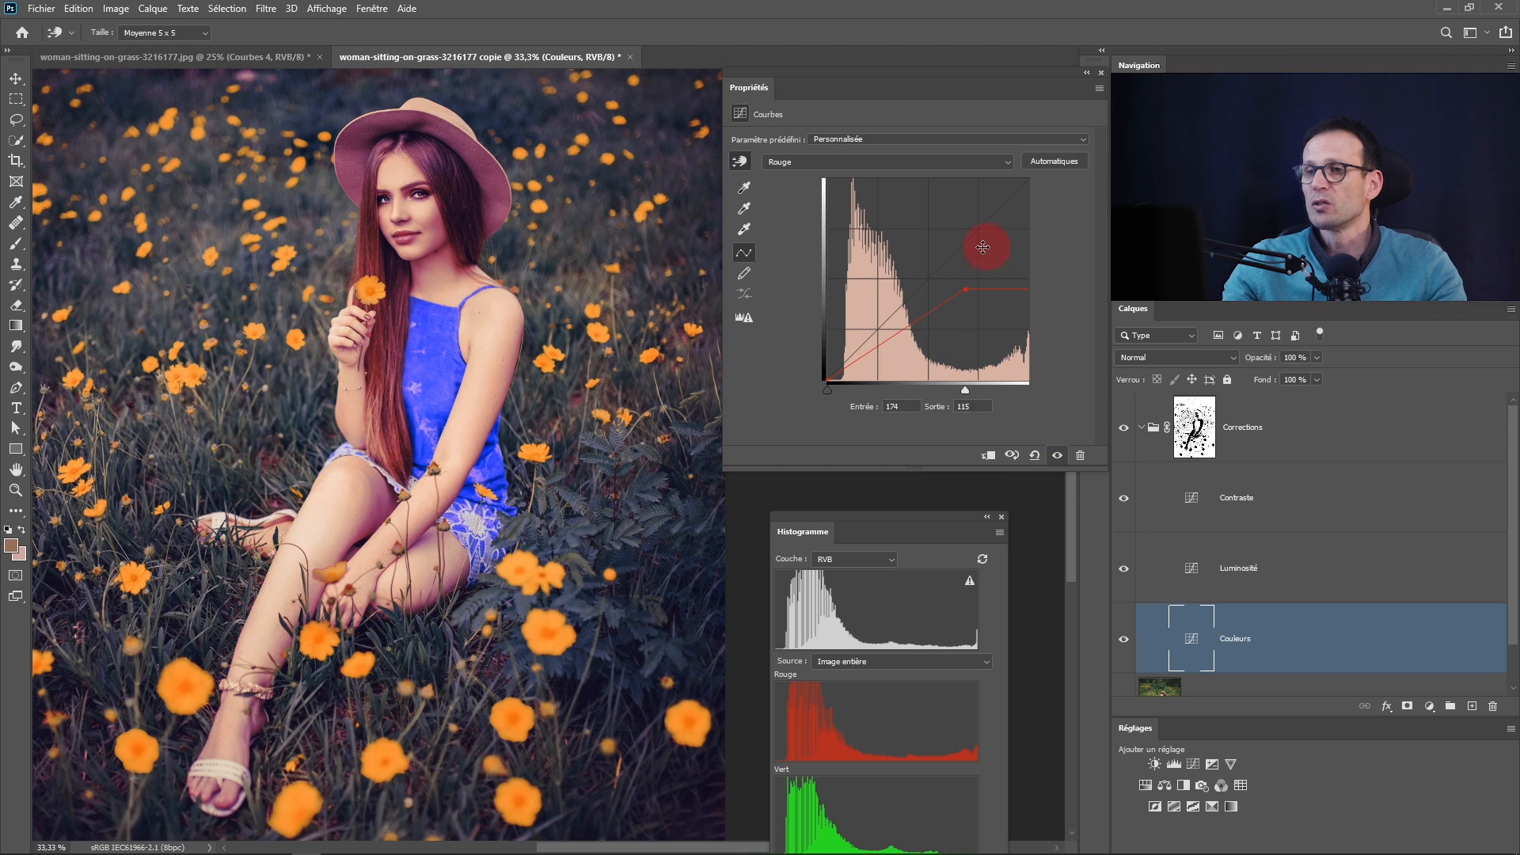
{"action": "left_click_drag", "start_coordinate": [1005, 294], "coordinate": [1038, 286]}
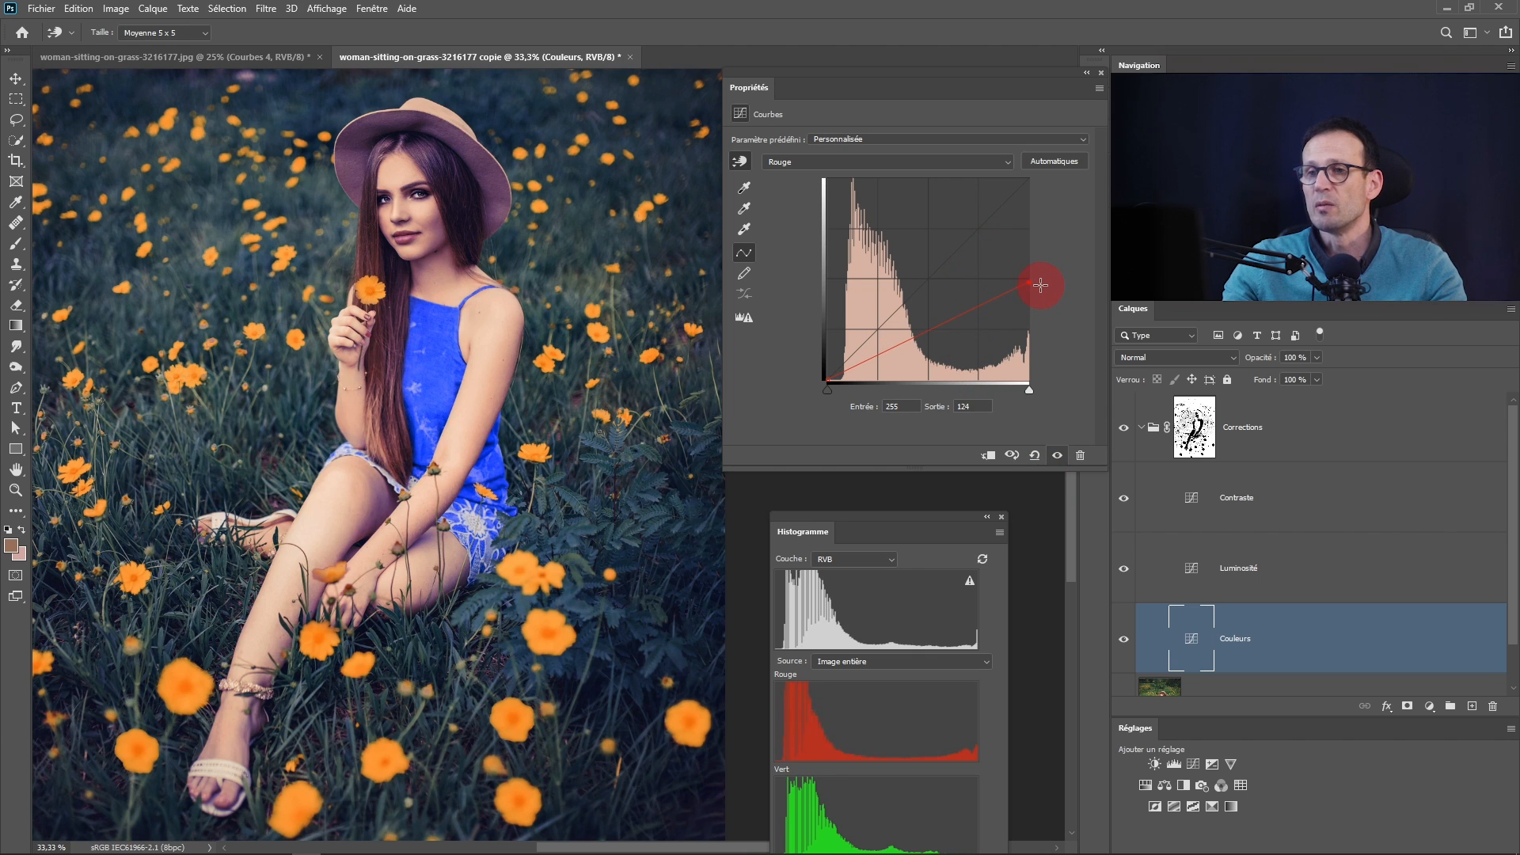
Lower the white input point of the Luminosité curve slightly, and target the Corrections group's mask with the Brush tool
{"action": "left_click", "coordinate": [1192, 570]}
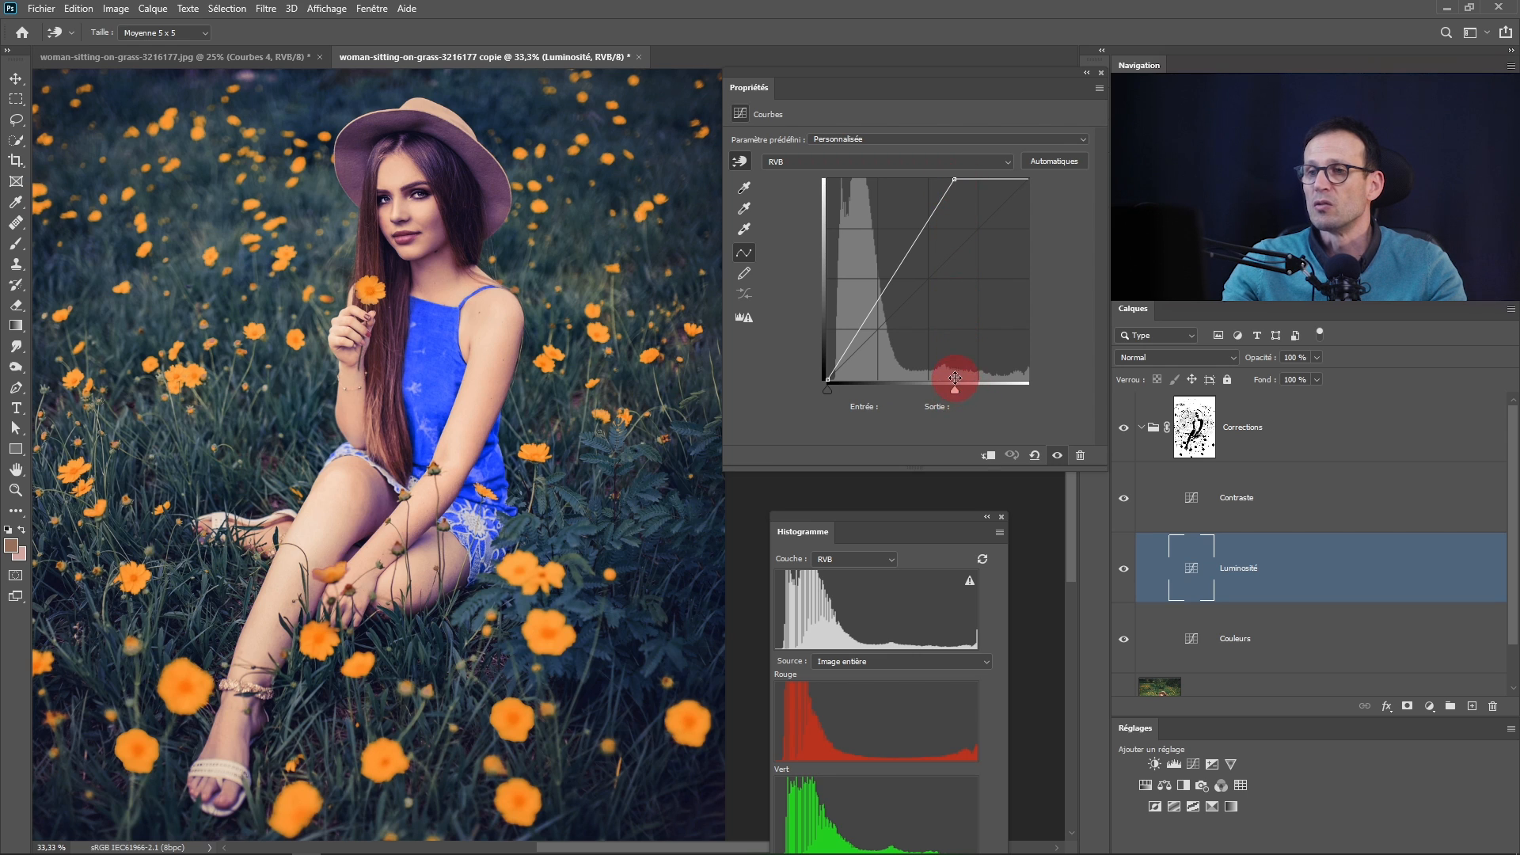
{"action": "left_click_drag", "start_coordinate": [953, 392], "coordinate": [940, 364]}
{"action": "left_click", "coordinate": [1192, 444]}
{"action": "key", "text": "b"}
{"action": "left_click", "coordinate": [844, 386]}
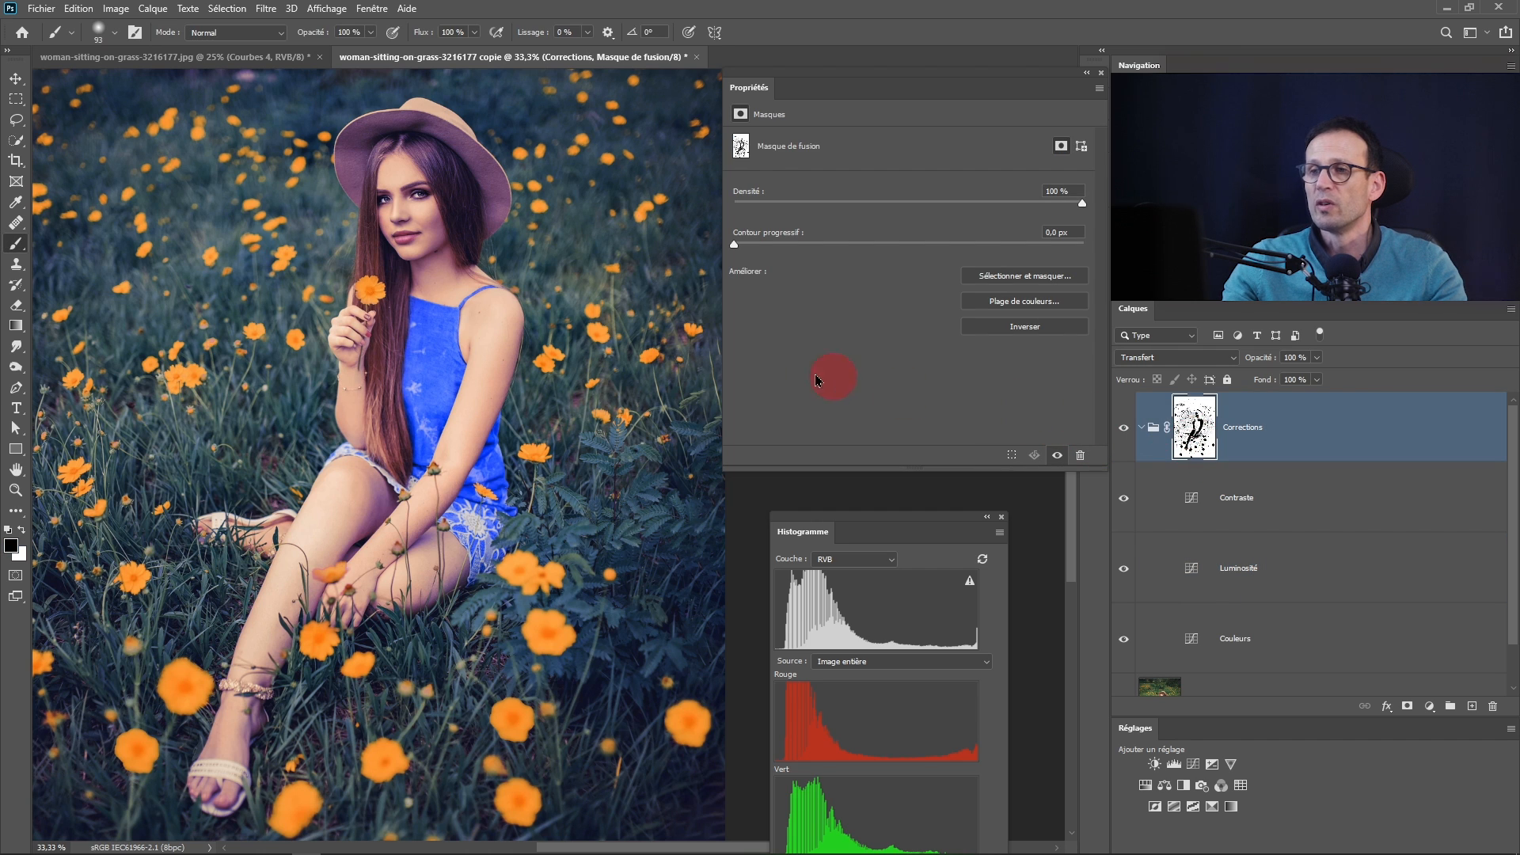
Compare the woman's face and hair with the Corrections group hidden and shown, and check the group's mask
{"action": "scroll", "coordinate": [445, 244], "scroll_direction": "up", "scroll_amount": 3}
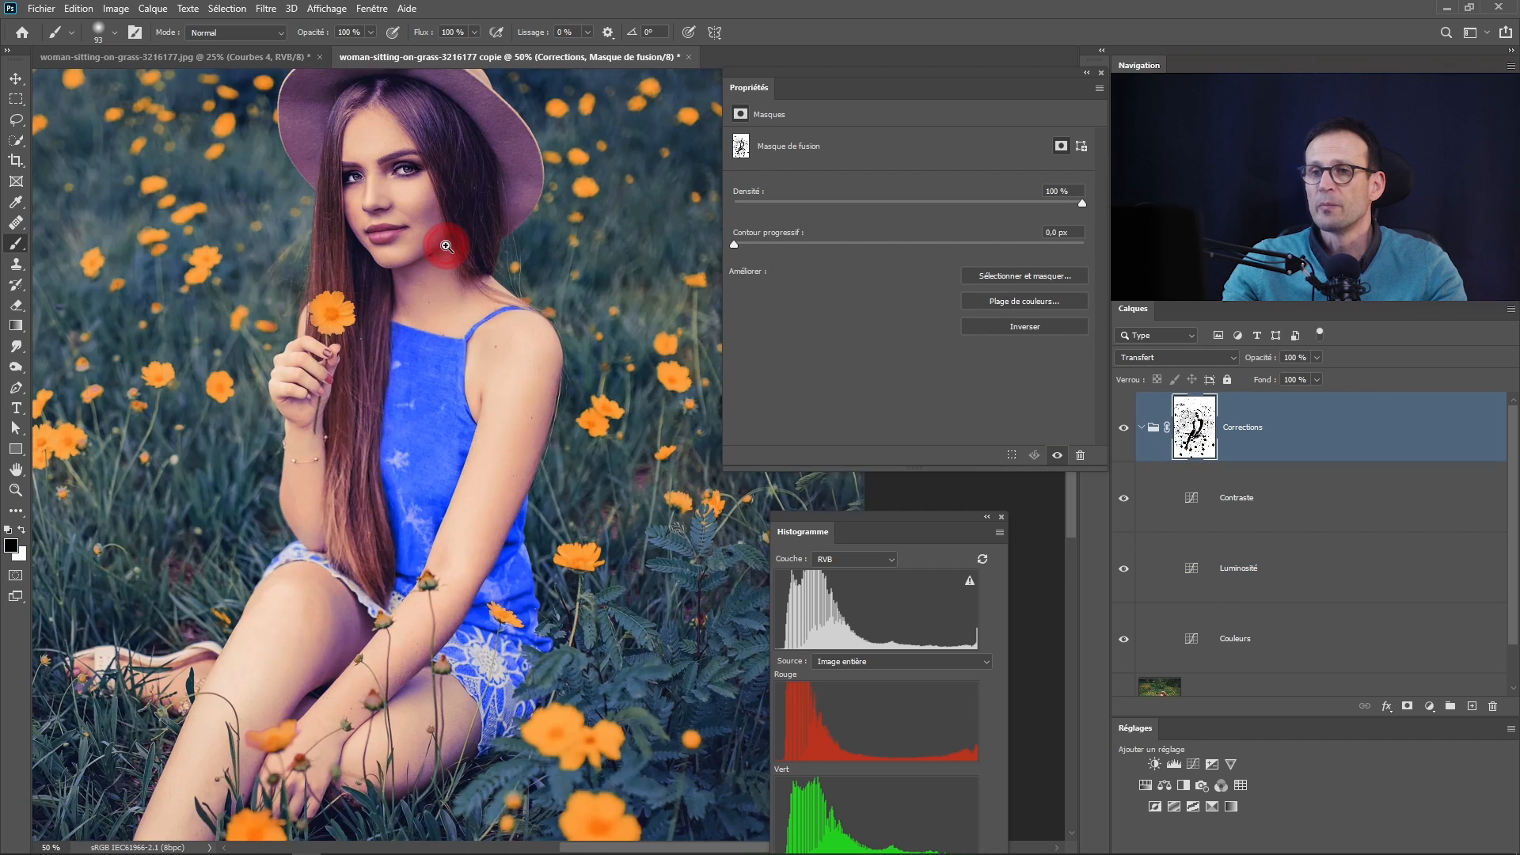
{"action": "left_click_drag", "start_coordinate": [452, 231], "coordinate": [445, 366]}
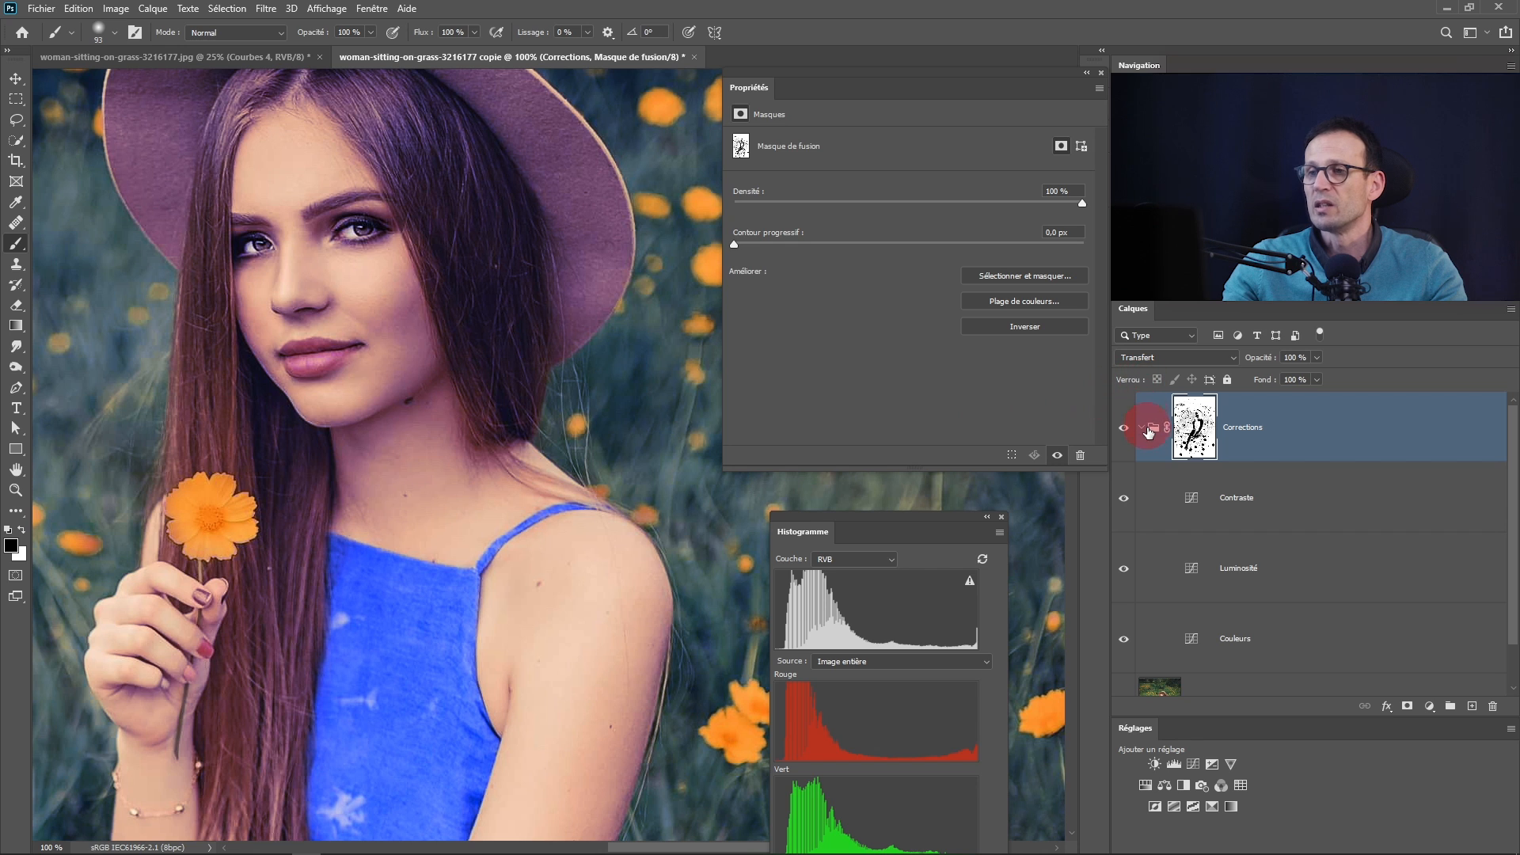
{"action": "left_click", "coordinate": [1123, 432]}
{"action": "left_click", "coordinate": [1124, 431]}
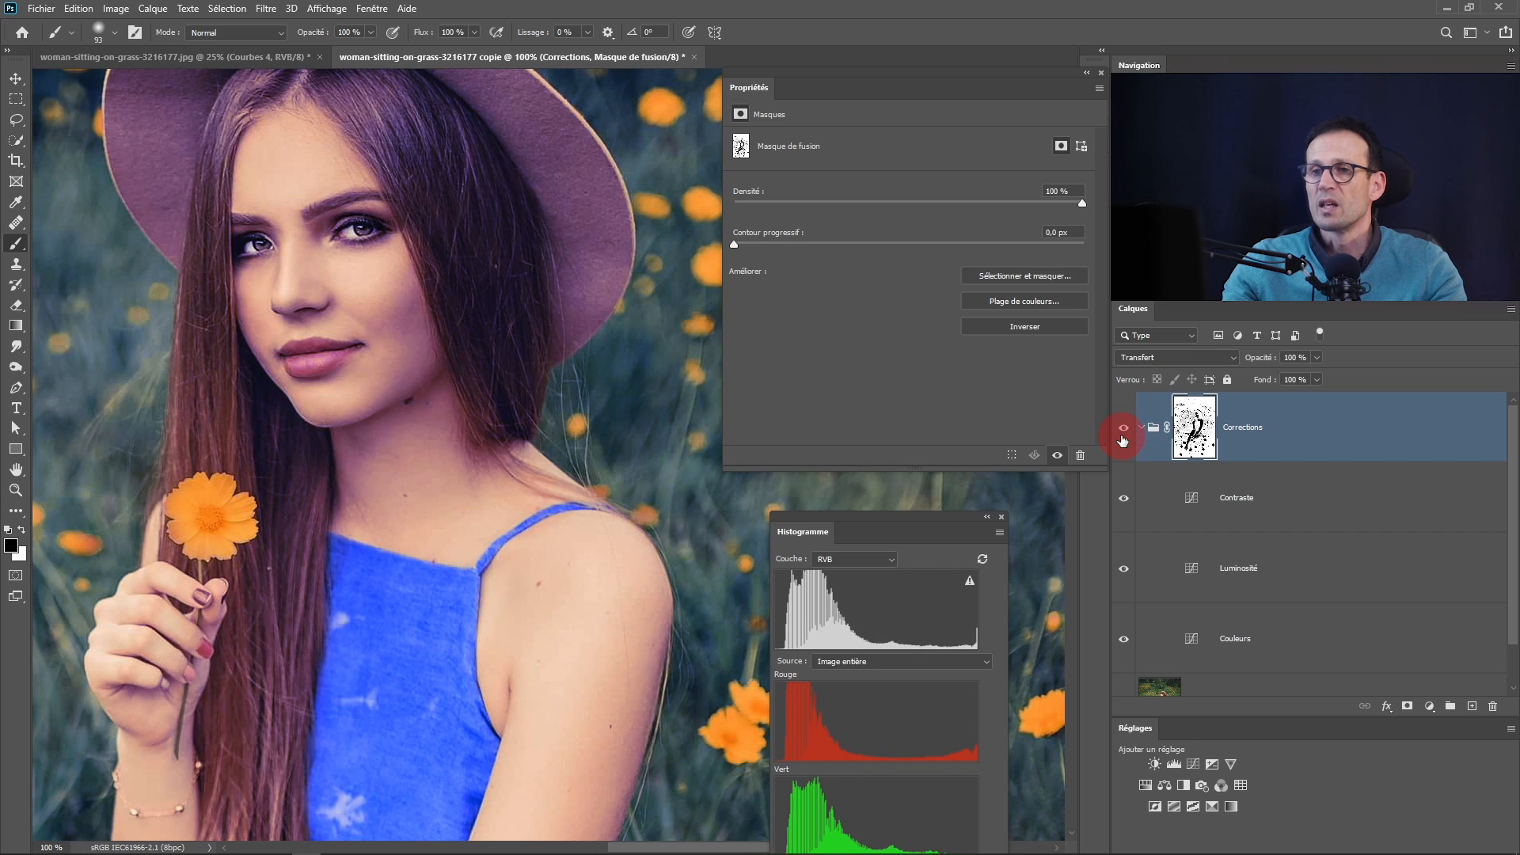
{"action": "left_click", "coordinate": [1195, 417]}
{"action": "left_click_drag", "start_coordinate": [1194, 421], "coordinate": [1205, 454]}
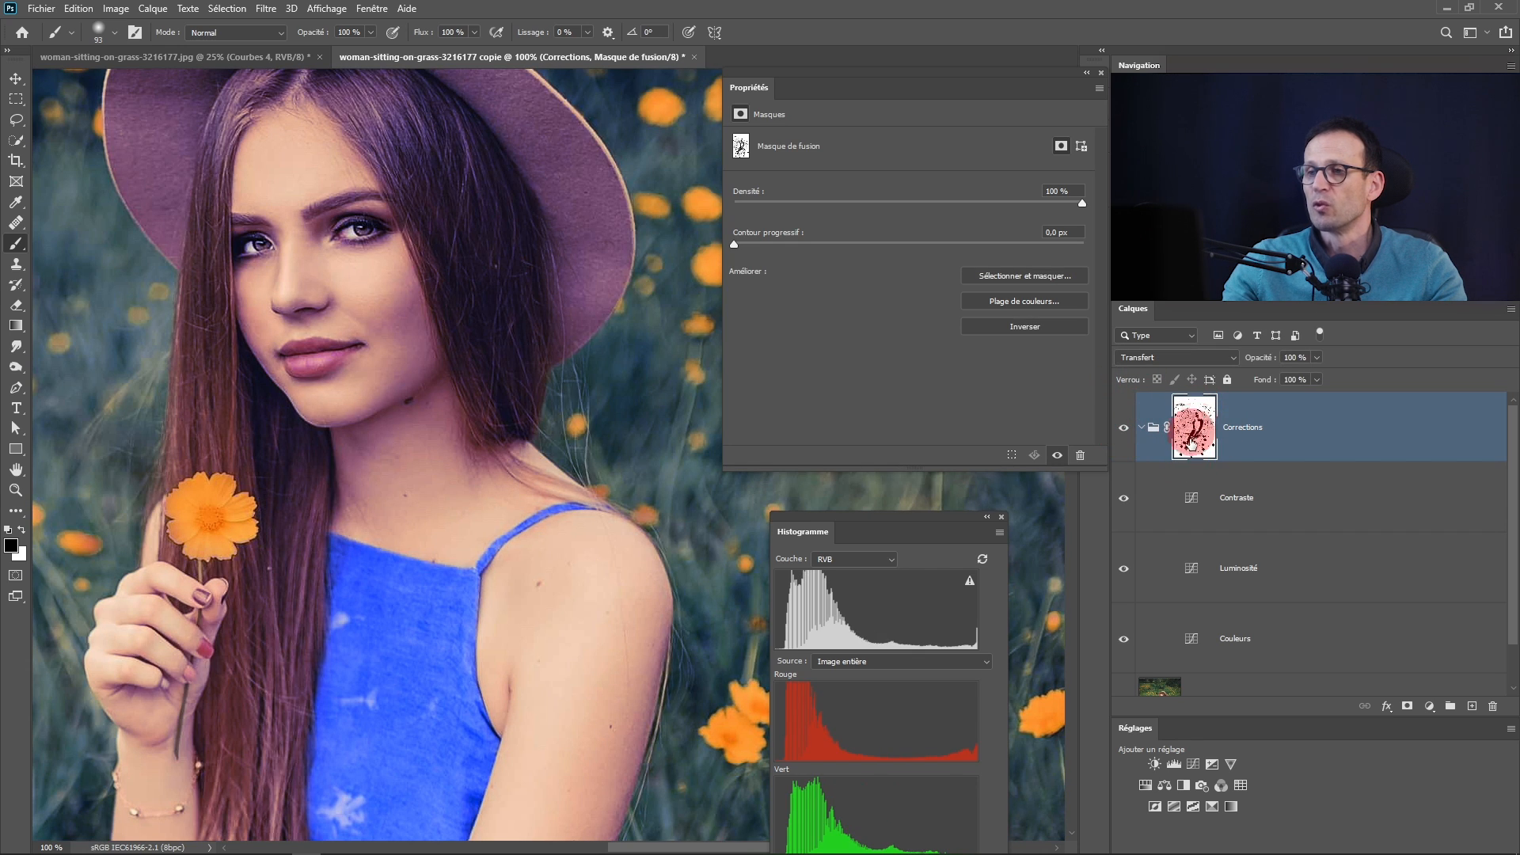
Enlarge the mask brush to 267 px and set its opacity to 30 % and its flow to 20 %
{"action": "left_click_drag", "start_coordinate": [427, 247], "coordinate": [496, 262]}
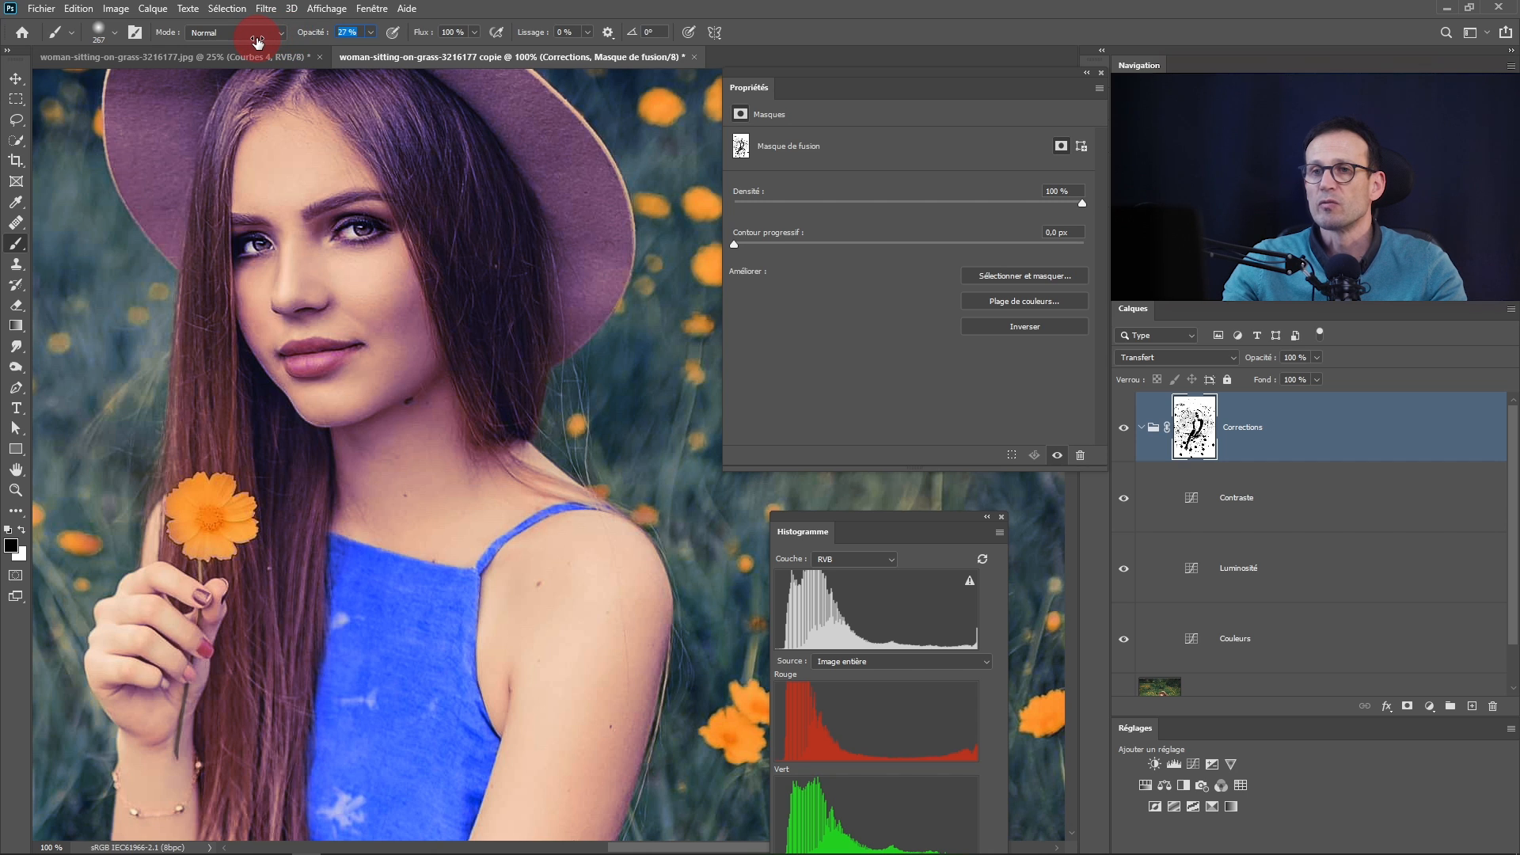
{"action": "left_click_drag", "start_coordinate": [257, 42], "coordinate": [257, 41]}
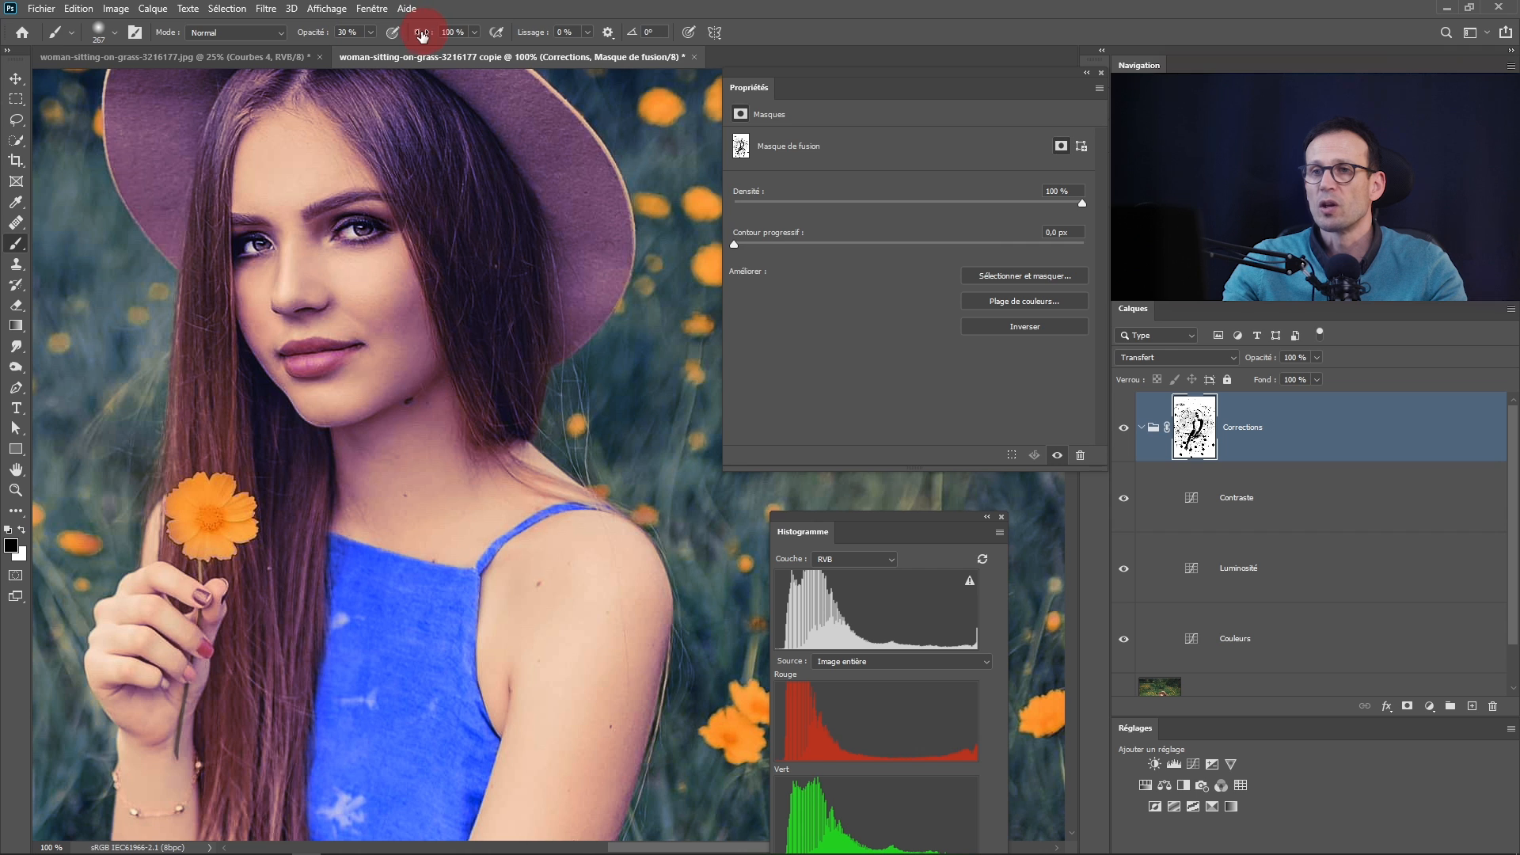
{"action": "left_click_drag", "start_coordinate": [354, 39], "coordinate": [354, 40]}
Paint black on the Corrections group's mask over the woman's face, hair, arms and upper dress to partly restore their original colours
{"action": "mouse_move", "coordinate": [398, 190]}
{"action": "left_mouse_down"}
{"action": "mouse_move", "coordinate": [437, 247]}
{"action": "mouse_move", "coordinate": [440, 305]}
{"action": "mouse_move", "coordinate": [418, 214]}
{"action": "mouse_move", "coordinate": [452, 358]}
{"action": "mouse_move", "coordinate": [449, 195]}
{"action": "mouse_move", "coordinate": [480, 347]}
{"action": "left_mouse_up"}
{"action": "mouse_move", "coordinate": [456, 267]}
{"action": "left_mouse_down"}
{"action": "mouse_move", "coordinate": [489, 361]}
{"action": "mouse_move", "coordinate": [424, 226]}
{"action": "mouse_move", "coordinate": [304, 226]}
{"action": "mouse_move", "coordinate": [330, 211]}
{"action": "mouse_move", "coordinate": [454, 335]}
{"action": "mouse_move", "coordinate": [320, 420]}
{"action": "mouse_move", "coordinate": [395, 441]}
{"action": "mouse_move", "coordinate": [376, 487]}
{"action": "mouse_move", "coordinate": [338, 370]}
{"action": "mouse_move", "coordinate": [494, 292]}
{"action": "mouse_move", "coordinate": [254, 202]}
{"action": "mouse_move", "coordinate": [317, 340]}
{"action": "mouse_move", "coordinate": [475, 475]}
{"action": "mouse_move", "coordinate": [445, 693]}
{"action": "mouse_move", "coordinate": [420, 702]}
{"action": "mouse_move", "coordinate": [396, 349]}
{"action": "left_mouse_up"}
{"action": "mouse_move", "coordinate": [395, 349]}
{"action": "left_mouse_down"}
{"action": "mouse_move", "coordinate": [393, 598]}
{"action": "mouse_move", "coordinate": [409, 426]}
{"action": "mouse_move", "coordinate": [432, 501]}
{"action": "mouse_move", "coordinate": [422, 637]}
{"action": "mouse_move", "coordinate": [397, 541]}
{"action": "mouse_move", "coordinate": [396, 305]}
{"action": "mouse_move", "coordinate": [354, 489]}
{"action": "mouse_move", "coordinate": [349, 552]}
{"action": "mouse_move", "coordinate": [362, 449]}
{"action": "mouse_move", "coordinate": [364, 653]}
{"action": "mouse_move", "coordinate": [456, 480]}
{"action": "mouse_move", "coordinate": [502, 521]}
{"action": "mouse_move", "coordinate": [505, 607]}
{"action": "mouse_move", "coordinate": [536, 600]}
{"action": "mouse_move", "coordinate": [525, 486]}
{"action": "mouse_move", "coordinate": [531, 674]}
{"action": "mouse_move", "coordinate": [337, 537]}
{"action": "mouse_move", "coordinate": [211, 749]}
{"action": "mouse_move", "coordinate": [262, 566]}
{"action": "mouse_move", "coordinate": [299, 141]}
{"action": "mouse_move", "coordinate": [351, 456]}
{"action": "mouse_move", "coordinate": [335, 463]}
{"action": "mouse_move", "coordinate": [260, 431]}
{"action": "left_mouse_up"}
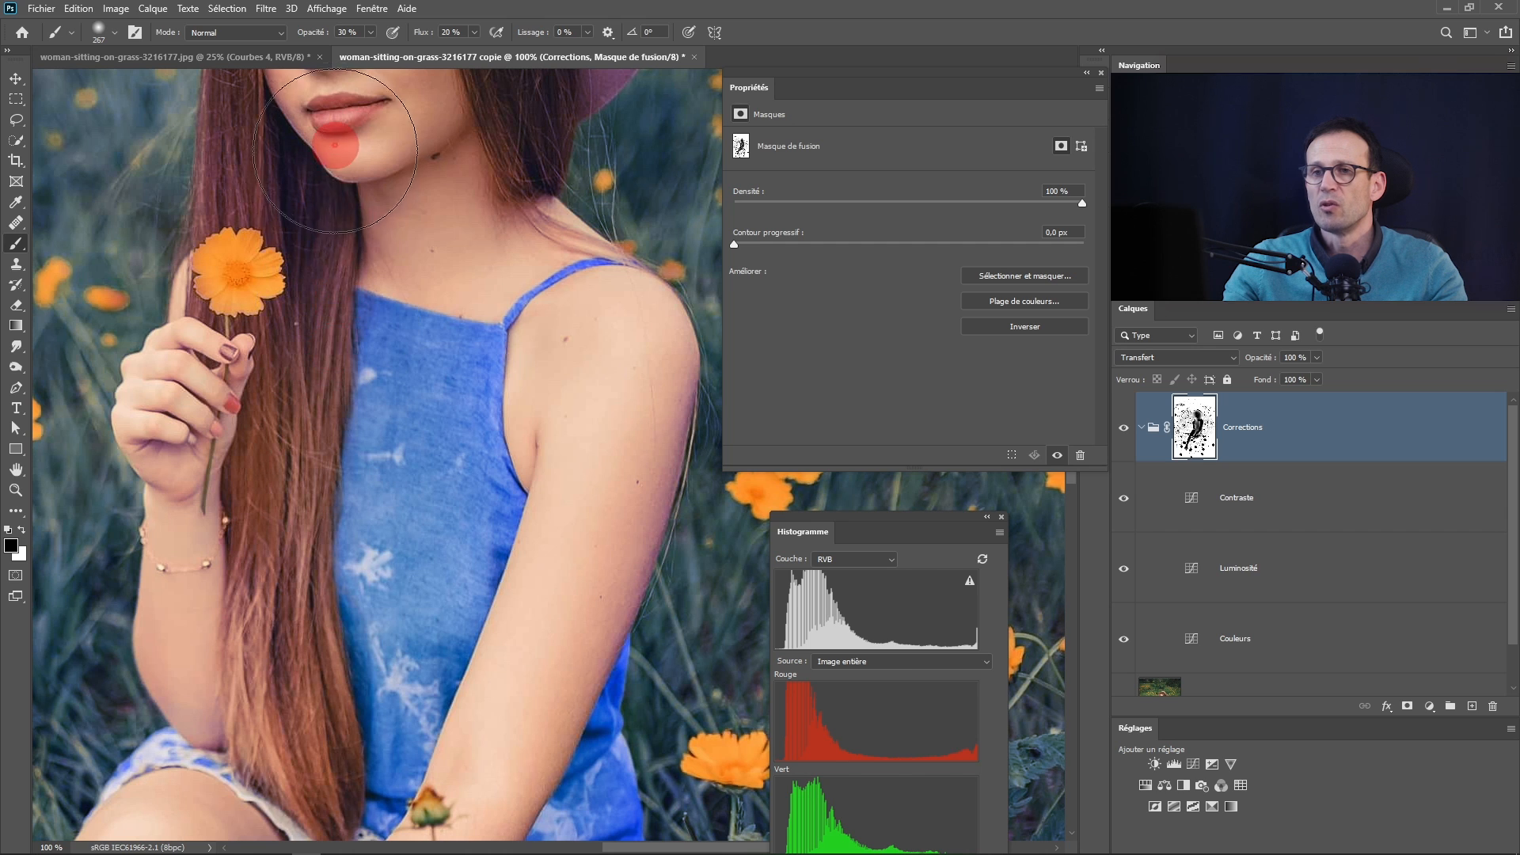
{"action": "mouse_move", "coordinate": [430, 149]}
{"action": "left_mouse_down"}
{"action": "mouse_move", "coordinate": [443, 355]}
{"action": "mouse_move", "coordinate": [476, 294]}
{"action": "mouse_move", "coordinate": [527, 422]}
{"action": "mouse_move", "coordinate": [548, 355]}
{"action": "mouse_move", "coordinate": [456, 156]}
{"action": "mouse_move", "coordinate": [554, 304]}
{"action": "mouse_move", "coordinate": [434, 211]}
{"action": "mouse_move", "coordinate": [267, 156]}
{"action": "mouse_move", "coordinate": [335, 188]}
{"action": "mouse_move", "coordinate": [227, 304]}
{"action": "mouse_move", "coordinate": [301, 320]}
{"action": "left_mouse_up"}
{"action": "left_click_drag", "start_coordinate": [434, 421], "coordinate": [435, 236]}
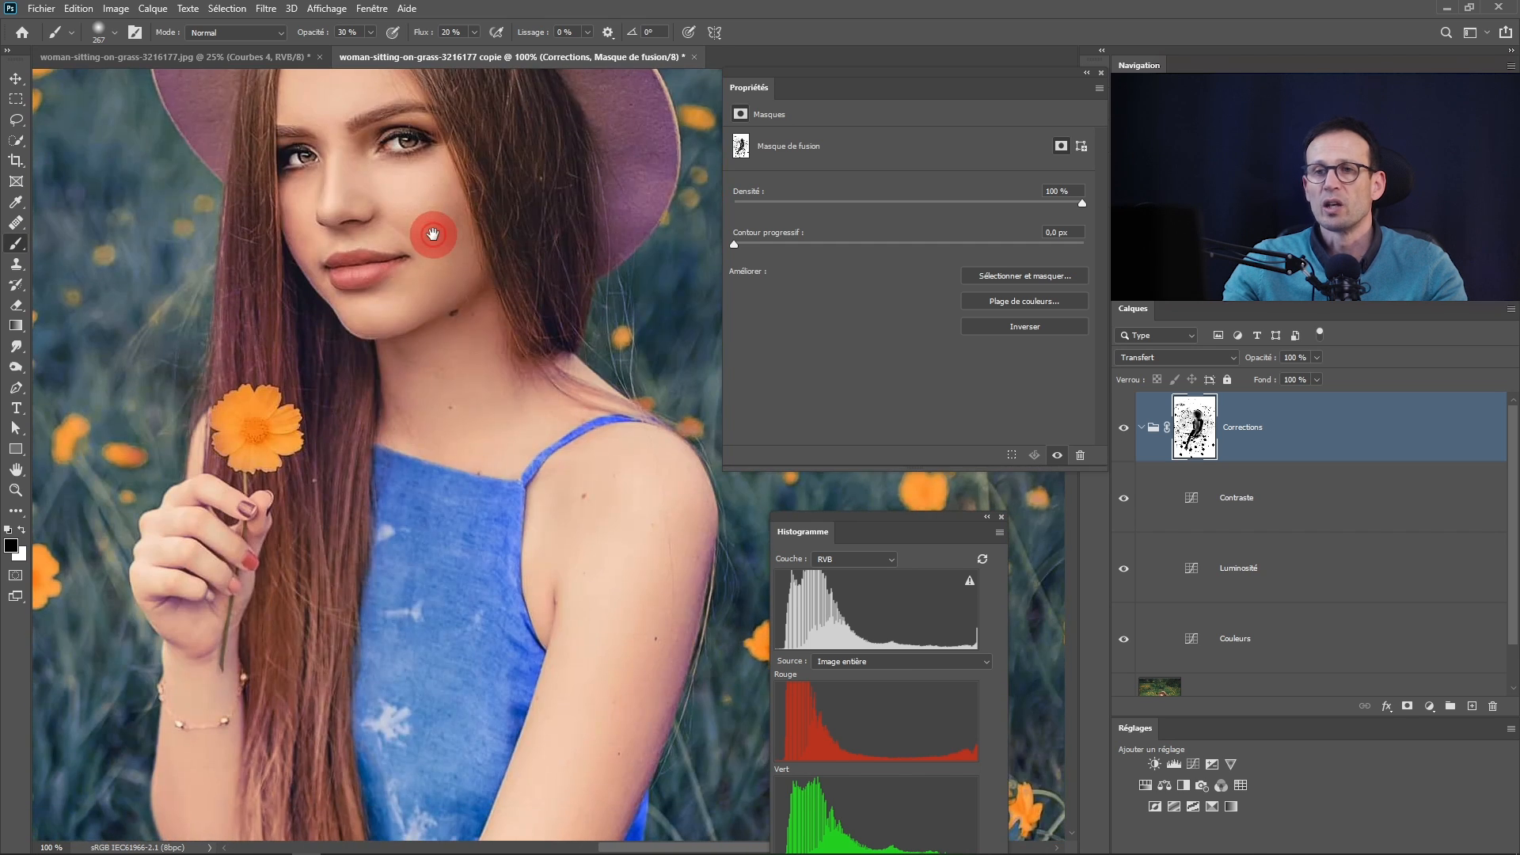
Paint black on the Corrections group's mask over the woman's legs, hand and ankle to soften the correction there
{"action": "left_click_drag", "start_coordinate": [439, 406], "coordinate": [427, 134]}
{"action": "left_click_drag", "start_coordinate": [414, 431], "coordinate": [420, 202]}
{"action": "left_click_drag", "start_coordinate": [434, 316], "coordinate": [432, 239]}
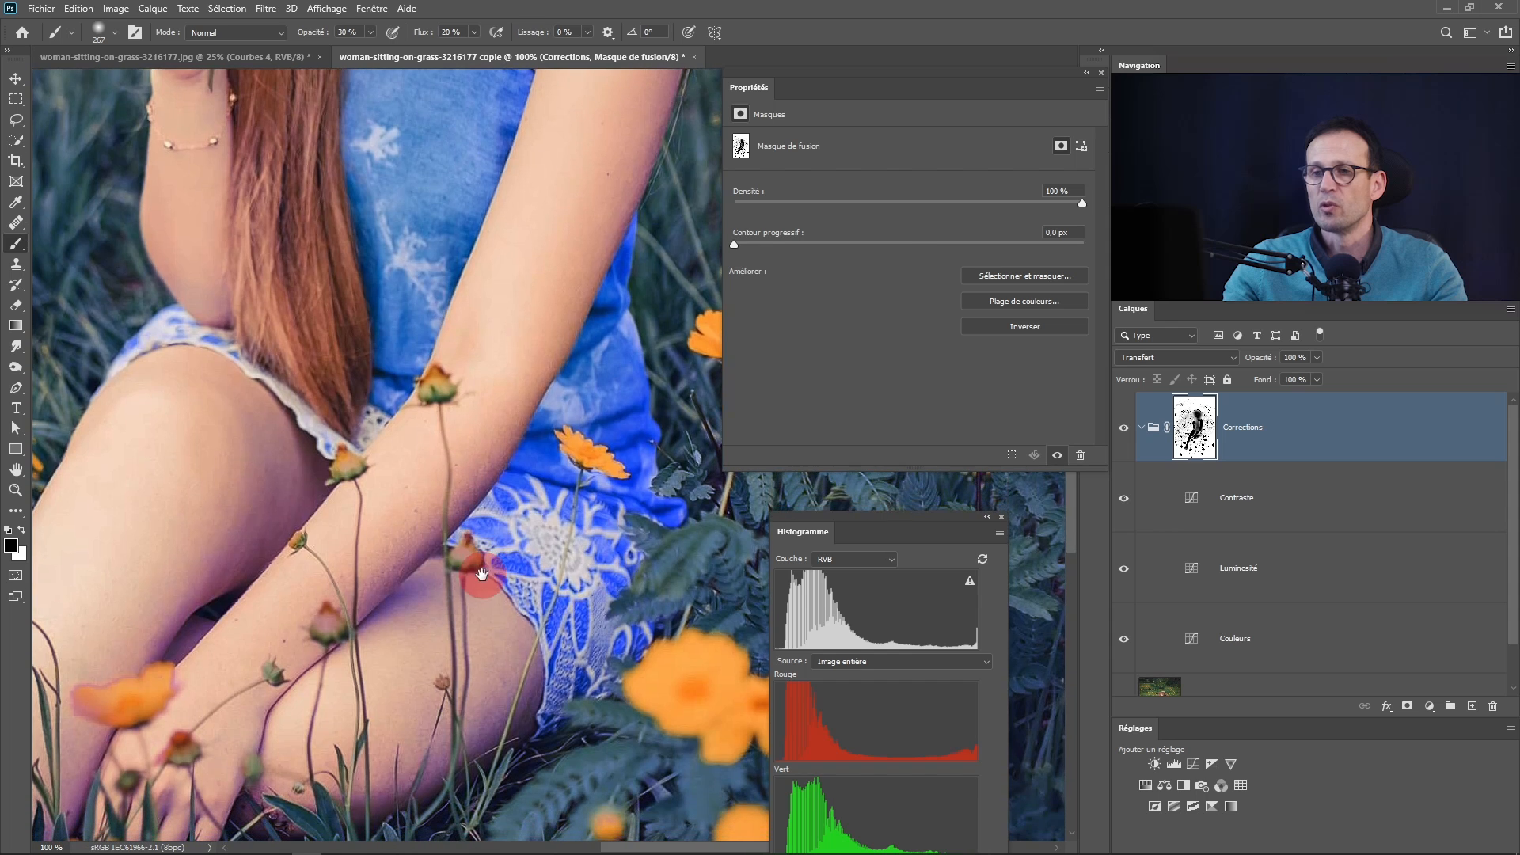
{"action": "left_click_drag", "start_coordinate": [216, 528], "coordinate": [353, 227]}
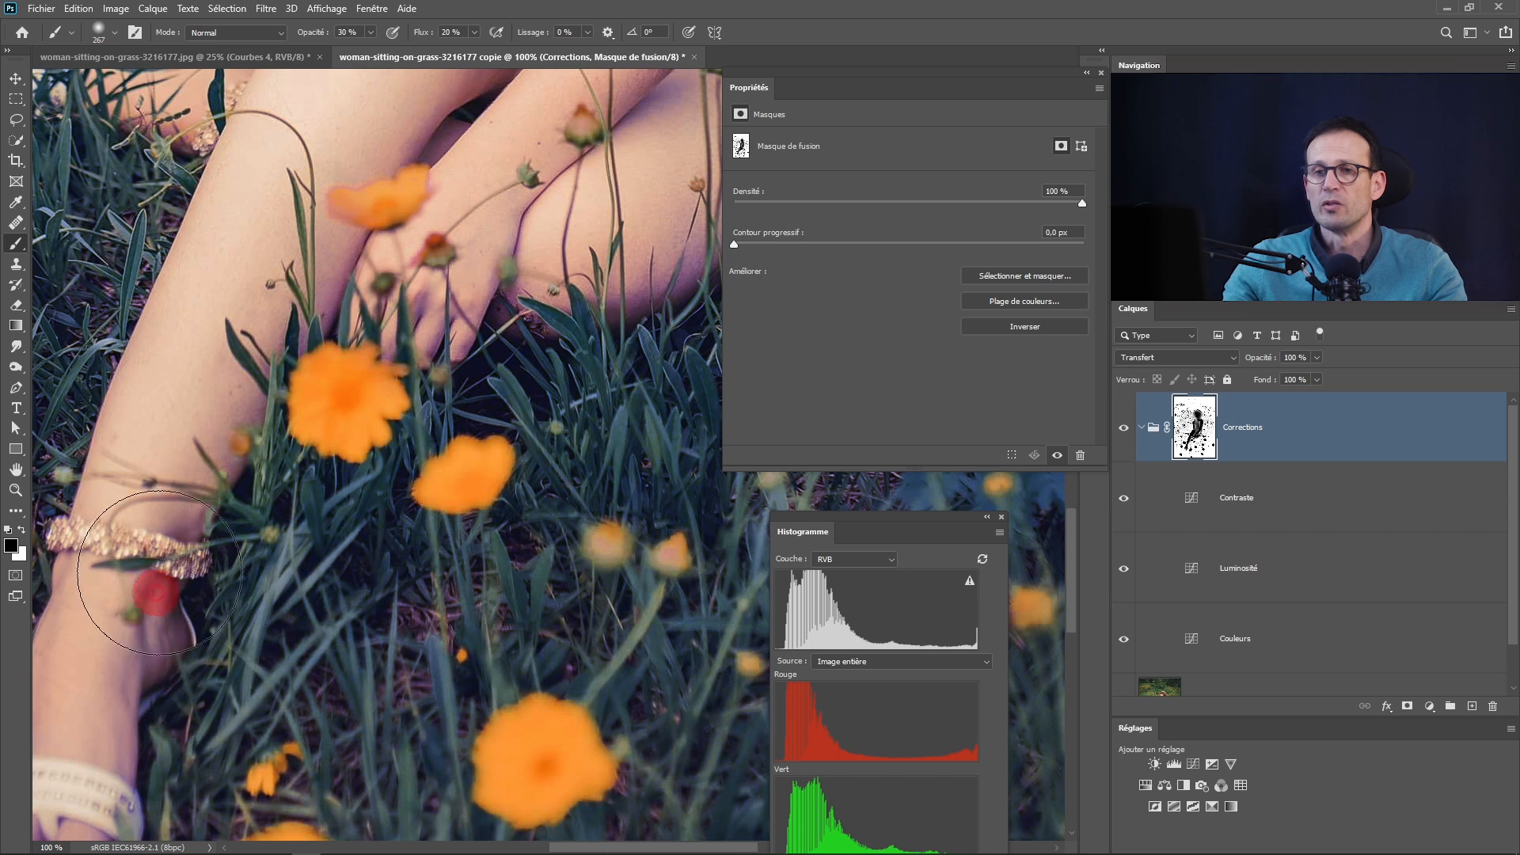
{"action": "left_click_drag", "start_coordinate": [138, 610], "coordinate": [202, 404]}
{"action": "left_click_drag", "start_coordinate": [362, 70], "coordinate": [492, 248]}
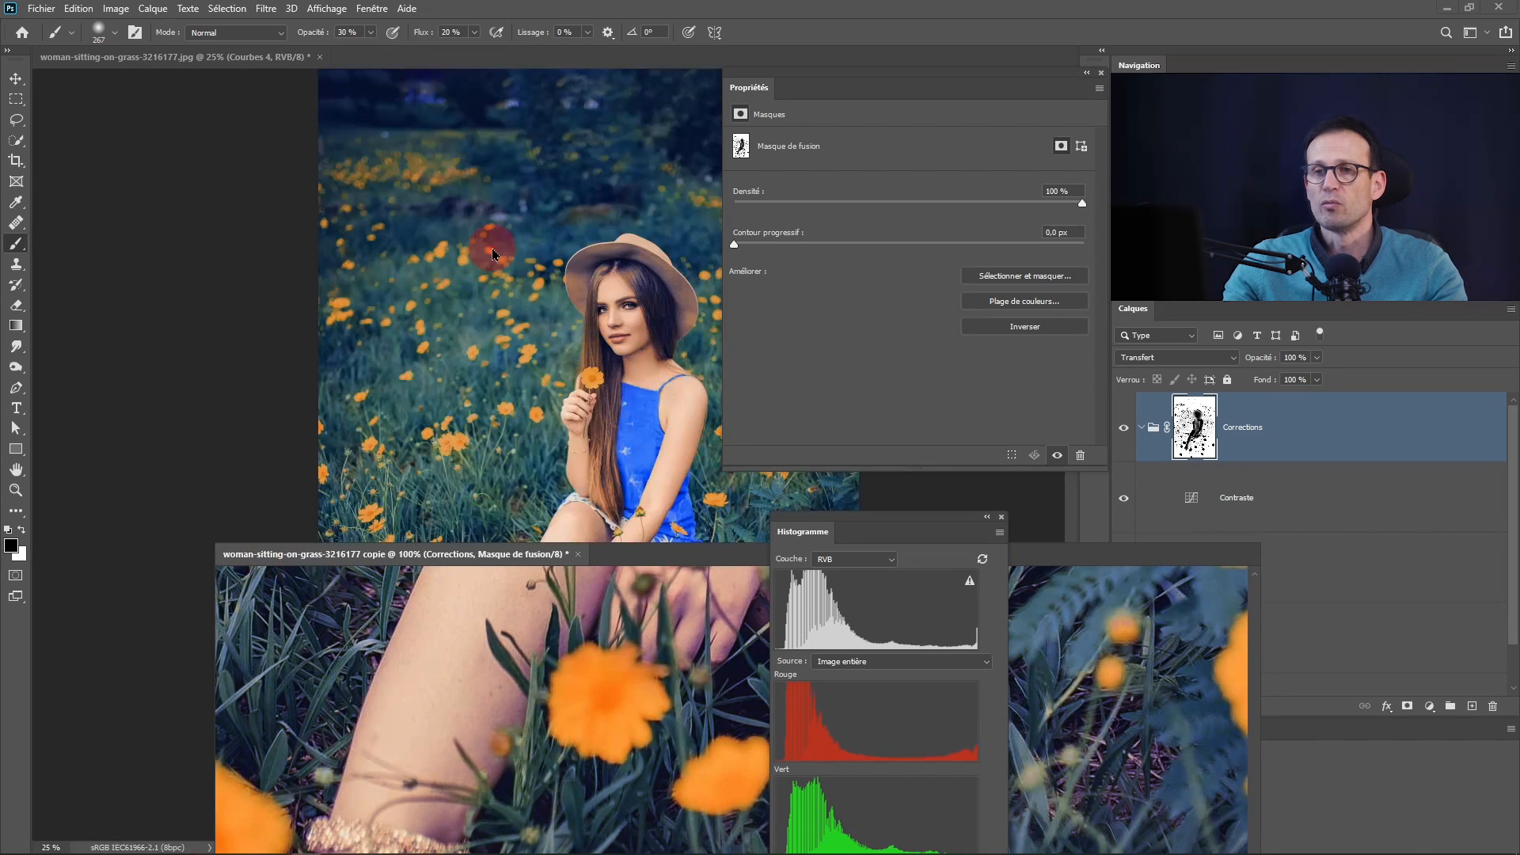
{"action": "left_click_drag", "start_coordinate": [522, 561], "coordinate": [538, 57]}
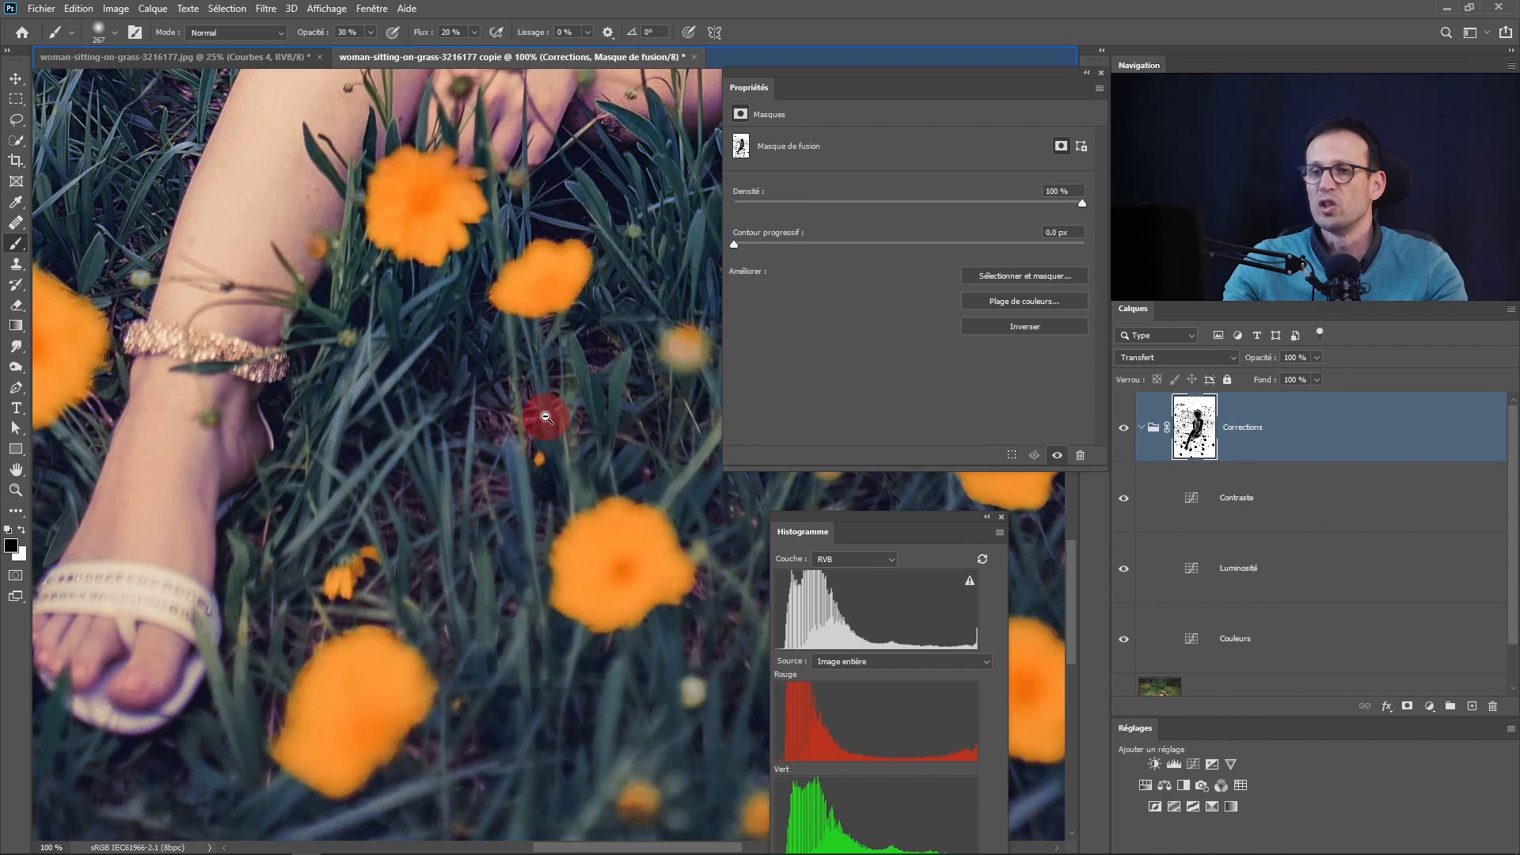
{"action": "scroll", "coordinate": [544, 417], "scroll_direction": "down", "scroll_amount": 4}
{"action": "left_click_drag", "start_coordinate": [548, 400], "coordinate": [435, 579]}
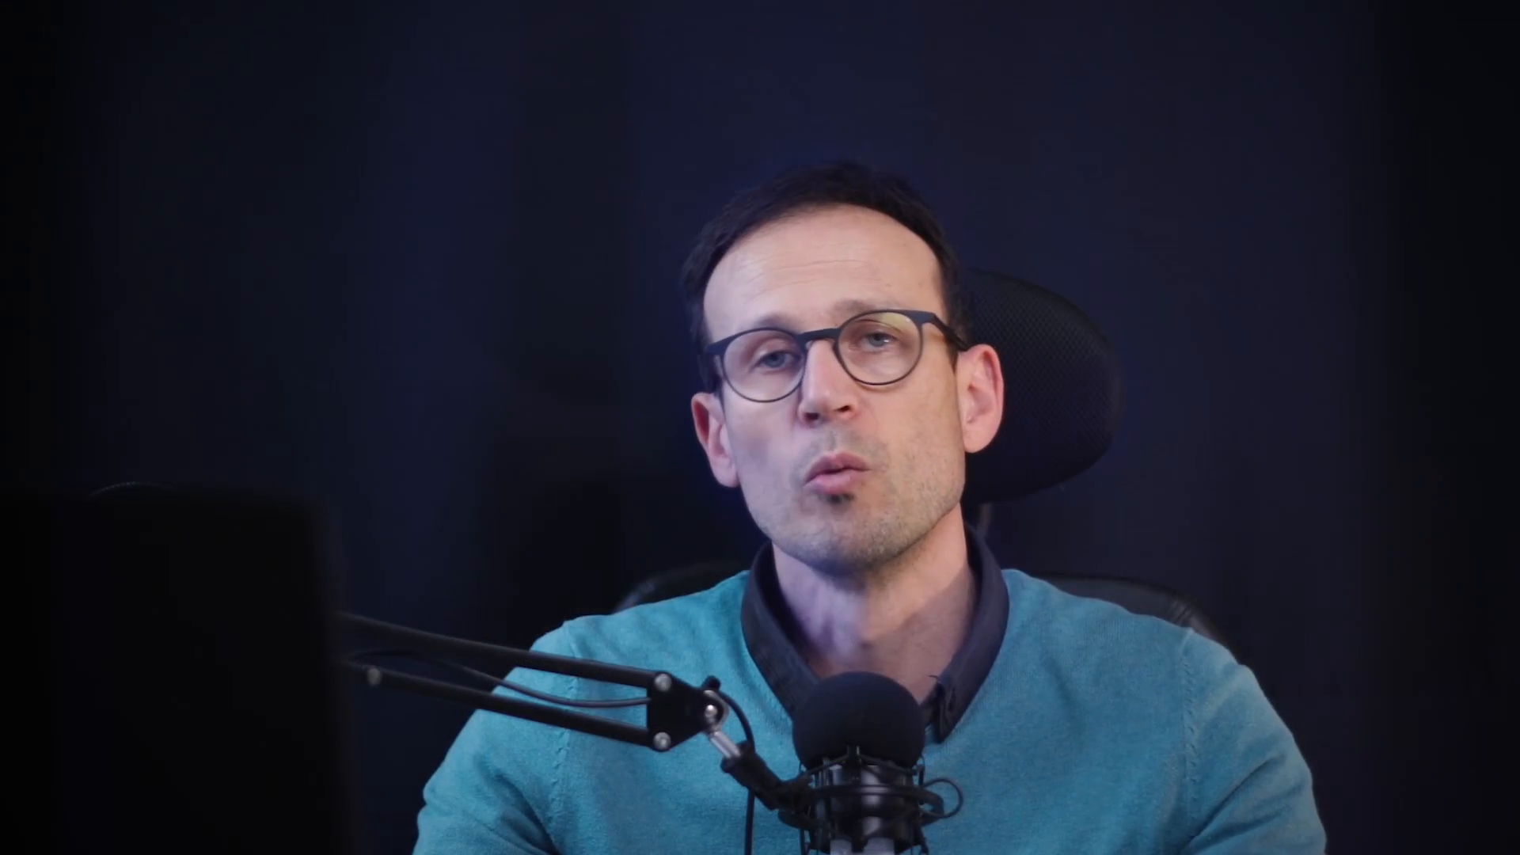